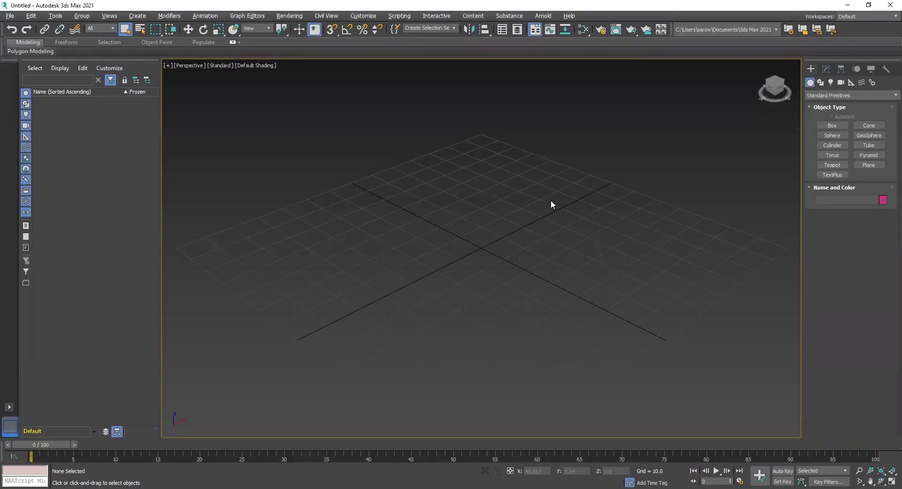
Maximize the Front viewport and bring up the spline shape creation tools.
key(alt+w)
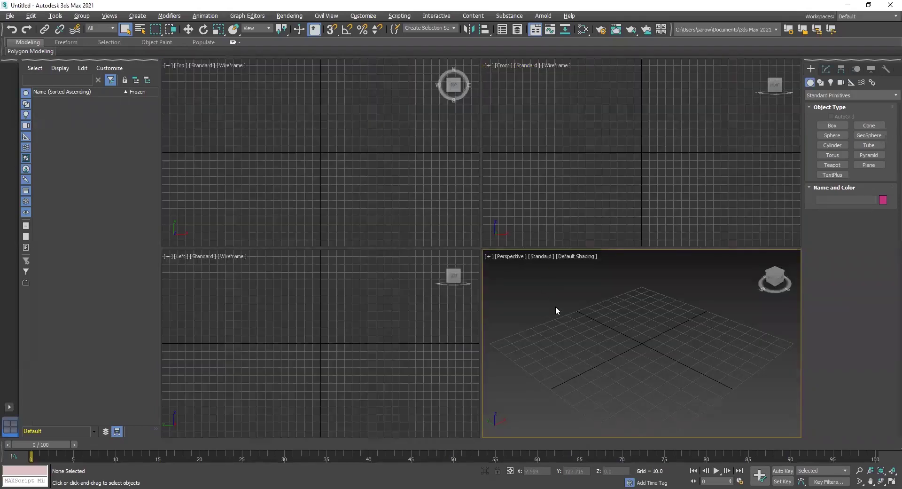
click(681, 128)
key(alt+w)
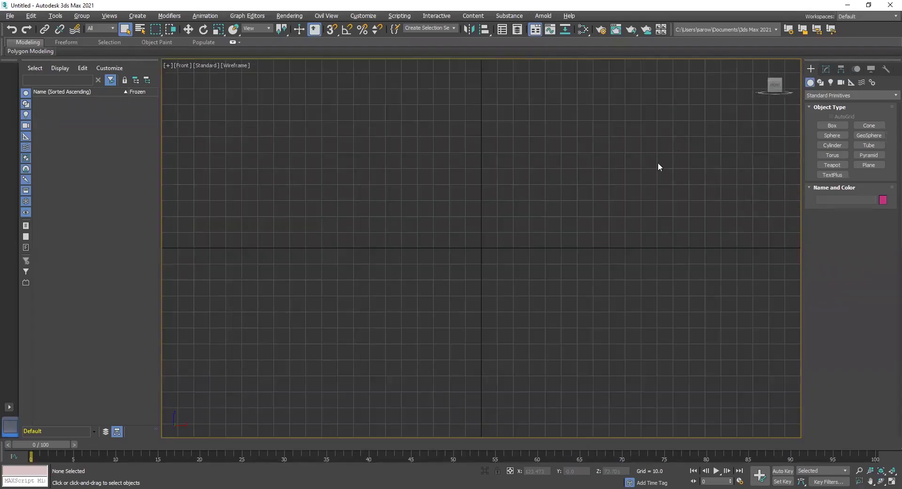
click(820, 82)
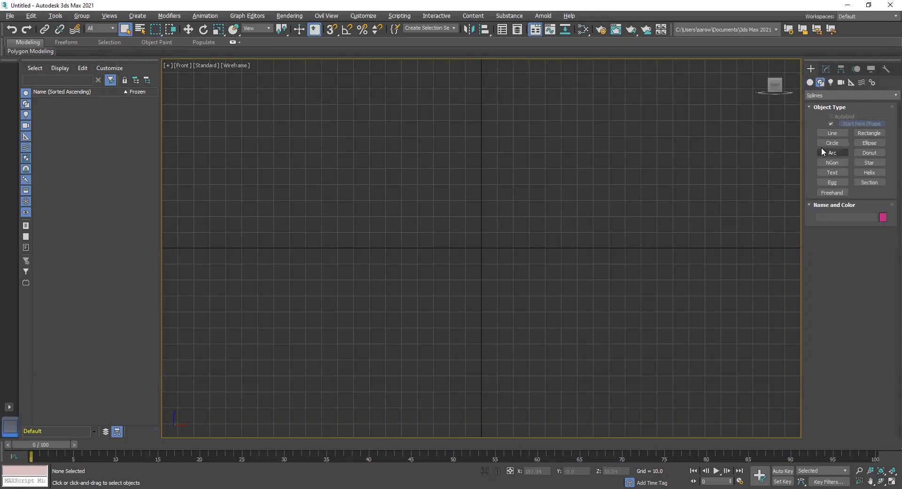
click(832, 133)
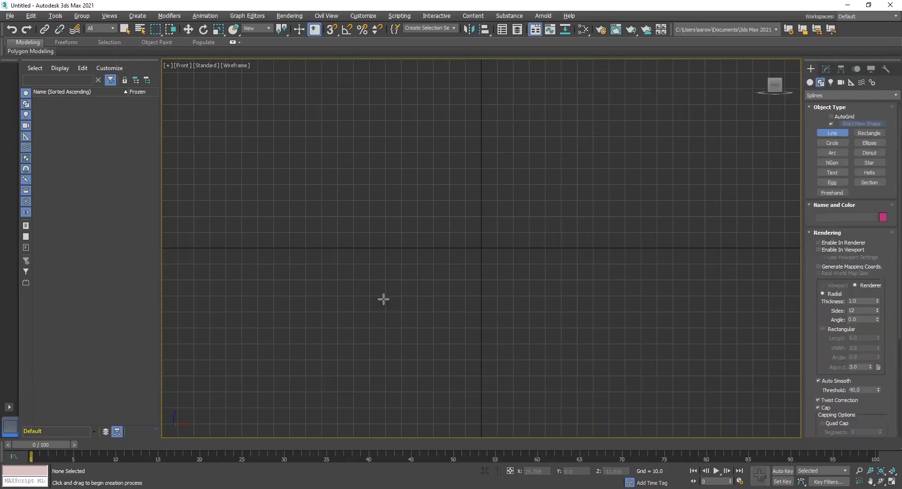
click(480, 247)
middle_drag(737, 247, 661, 249)
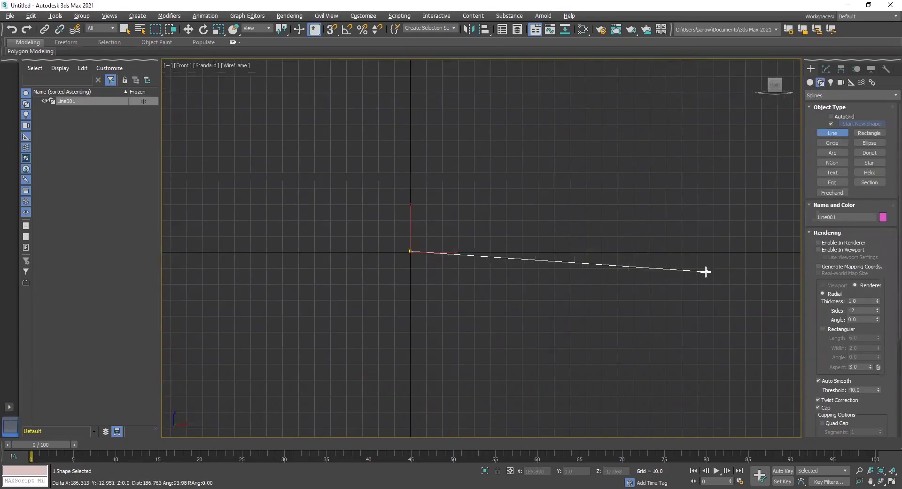
click(733, 251)
click(766, 188)
click(626, 193)
click(630, 252)
right_click(637, 243)
right_click(638, 235)
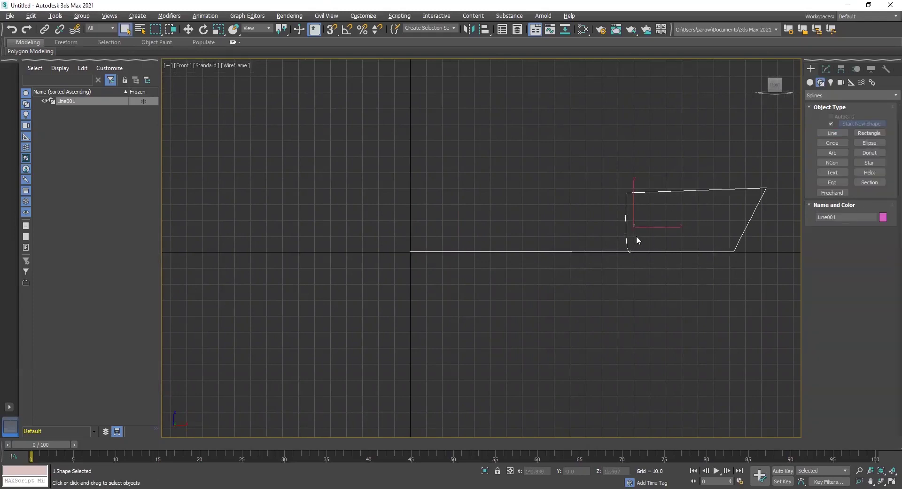
key(Delete)
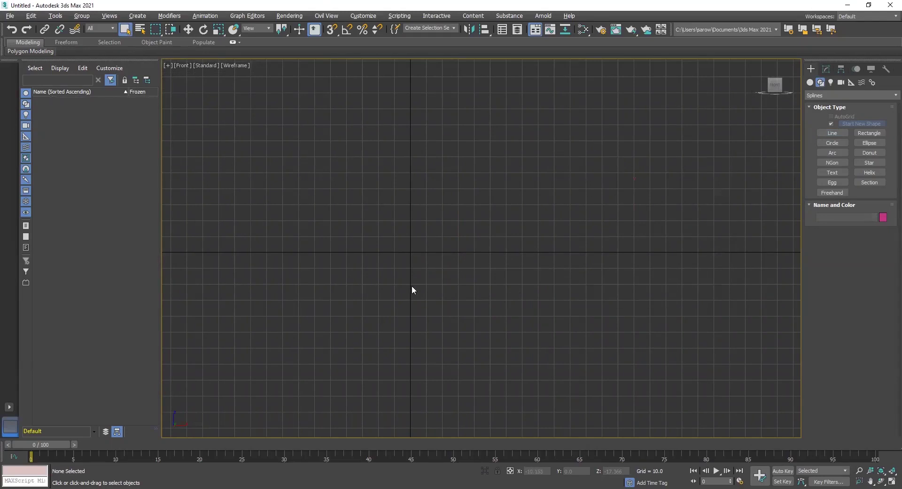
Activate the Line tool and set its drag type to Smooth, keeping the initial type as Corner.
click(825, 134)
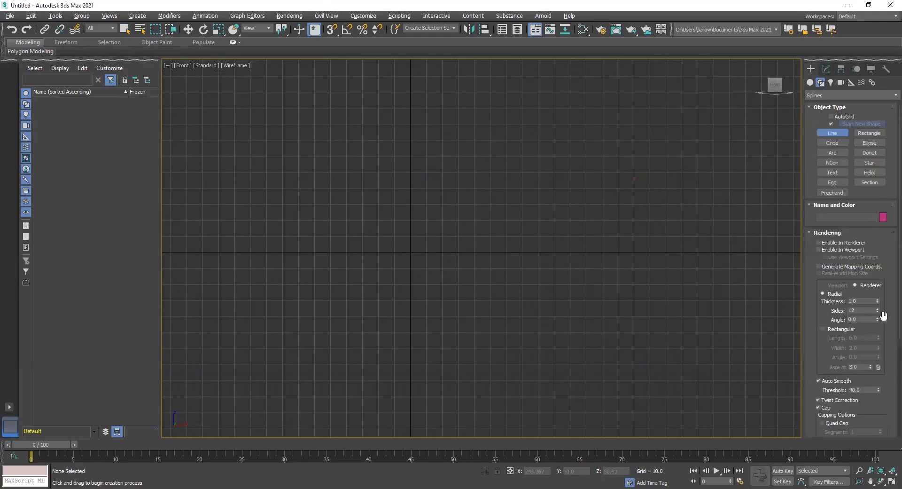
click(807, 233)
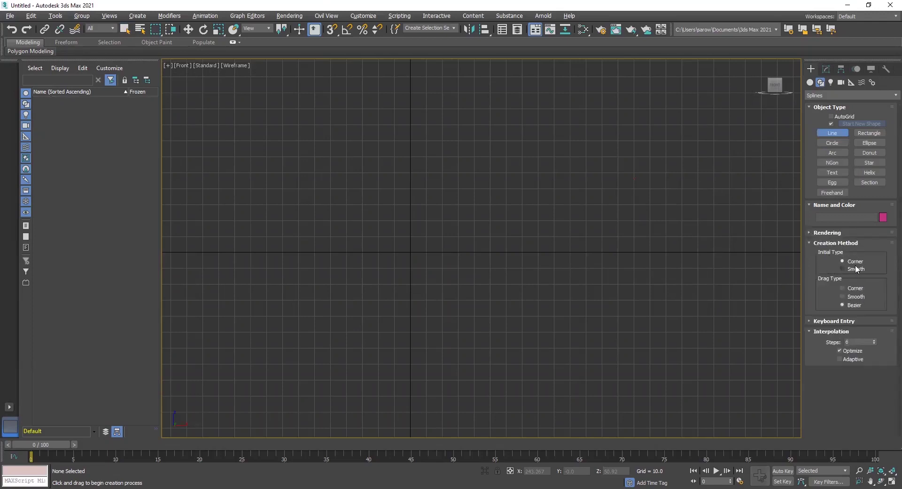
click(851, 297)
Start the line at the grid origin and draw a horizontal base segment about 400 units long along the X axis.
middle_drag(469, 254, 457, 276)
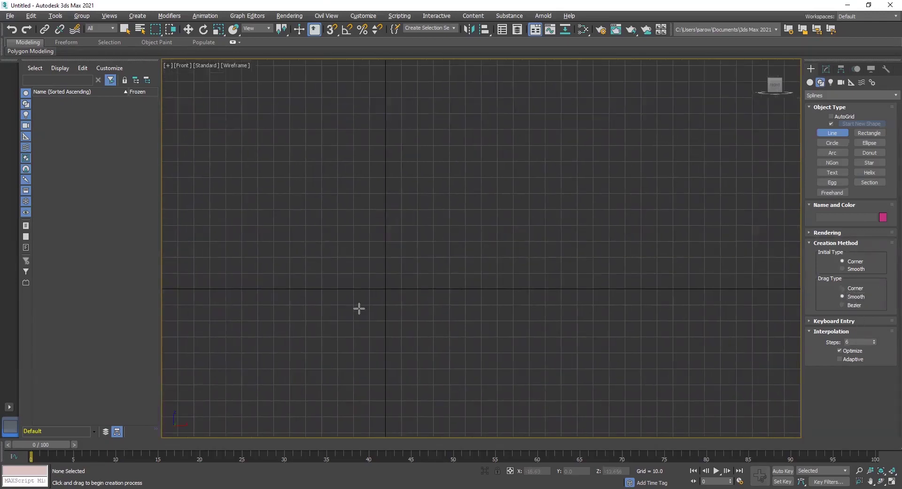
click(384, 288)
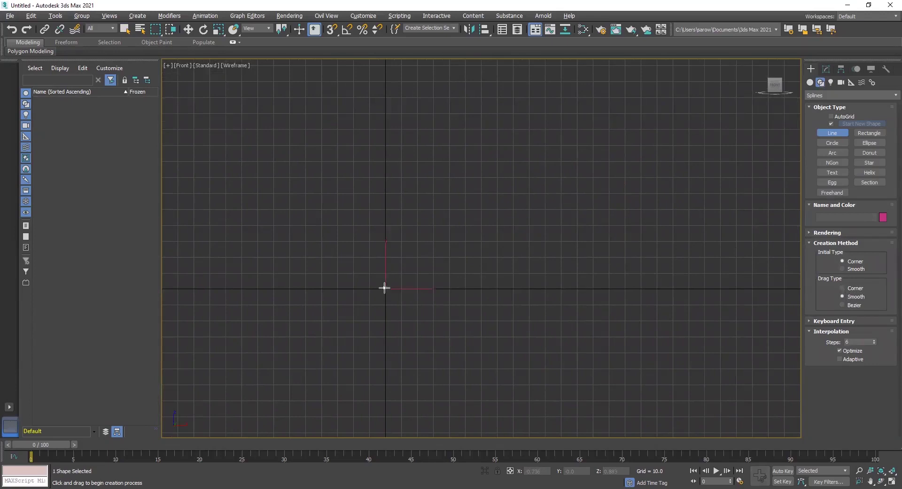
scroll(712, 292, down, 2)
scroll(704, 292, down, 2)
middle_drag(691, 292, 451, 307)
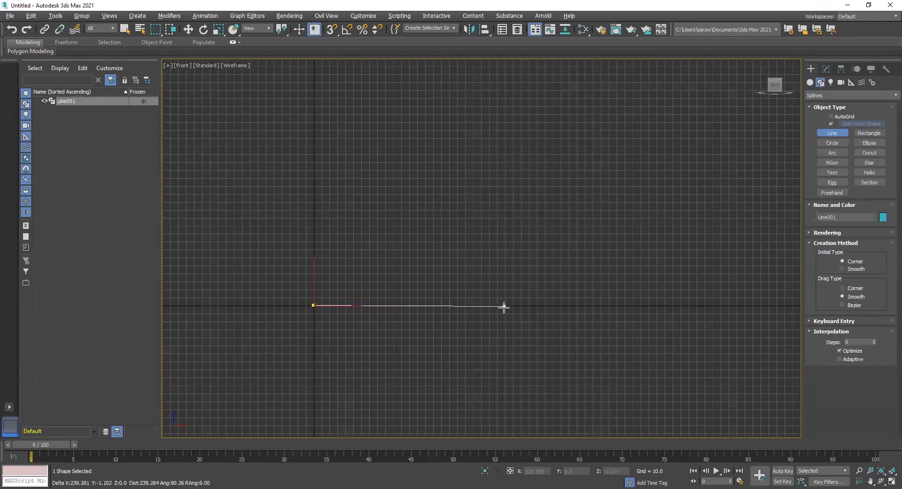
click(630, 305)
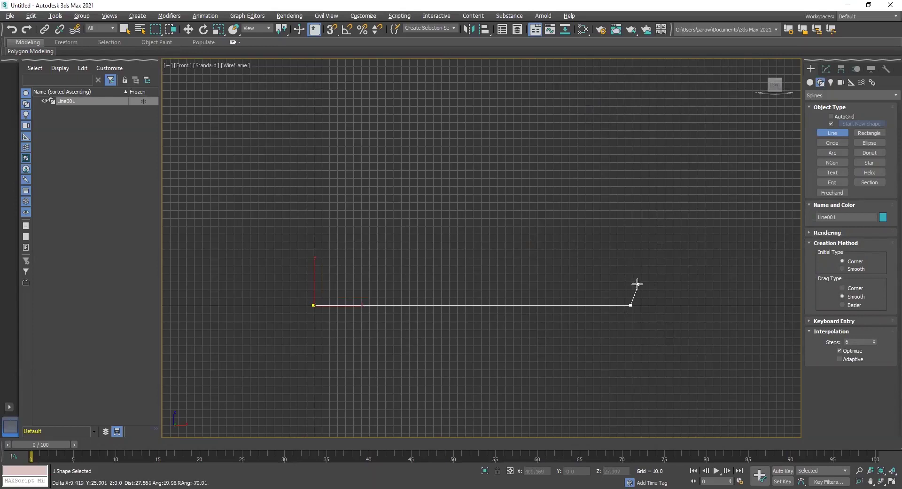
Continue the line upward with smooth points, forming the rim's curved outer side with a narrow neck and a rounded upper bulge.
click(634, 281)
click(630, 267)
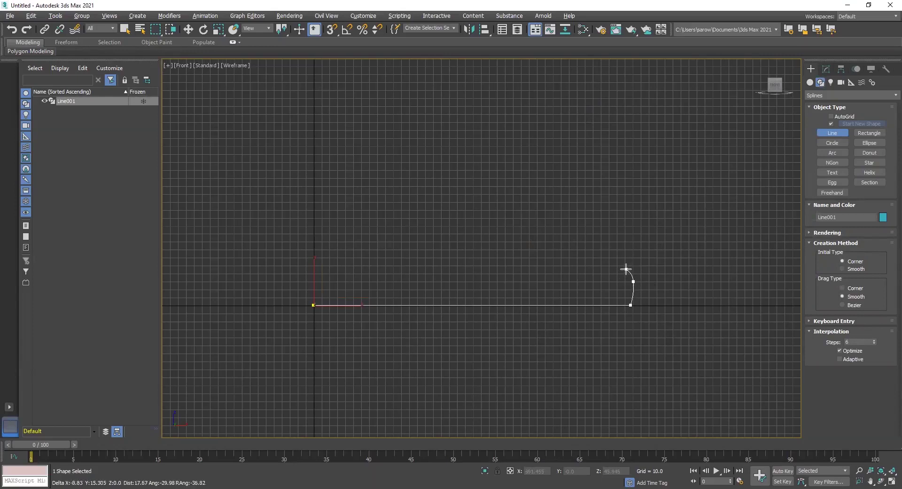
click(626, 262)
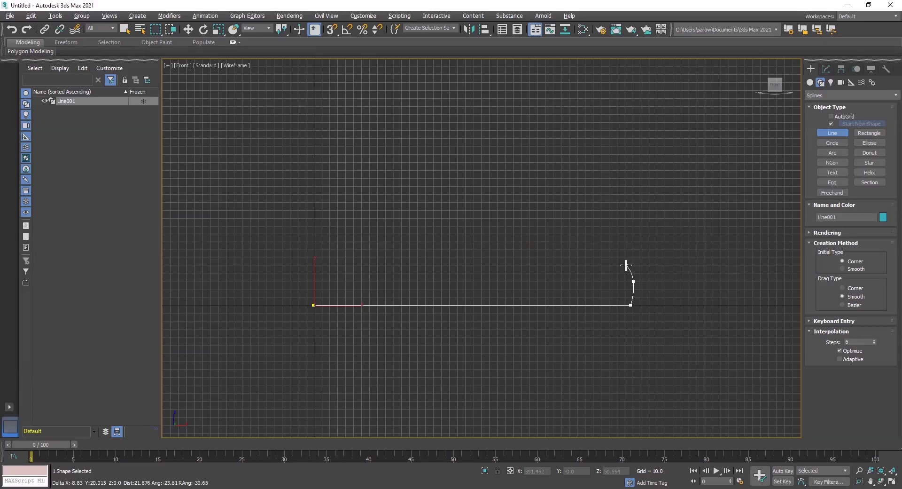
click(650, 249)
click(650, 234)
click(633, 228)
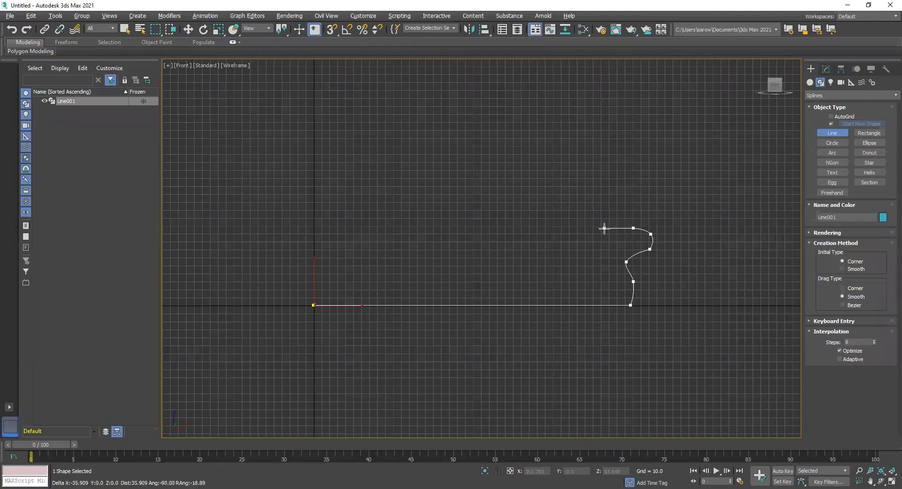
Draw the rim's flat top and curved inner side, return to the vertical axis just above the base segment, and end the line.
click(605, 227)
click(599, 244)
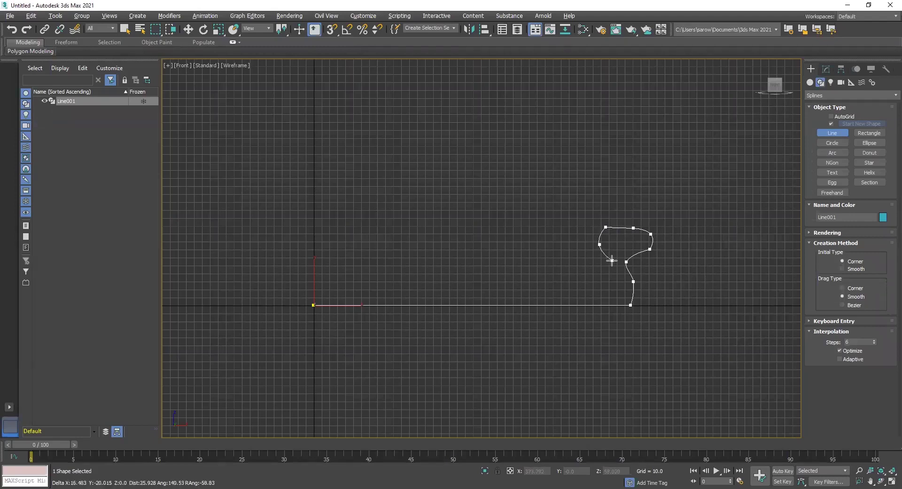
click(609, 267)
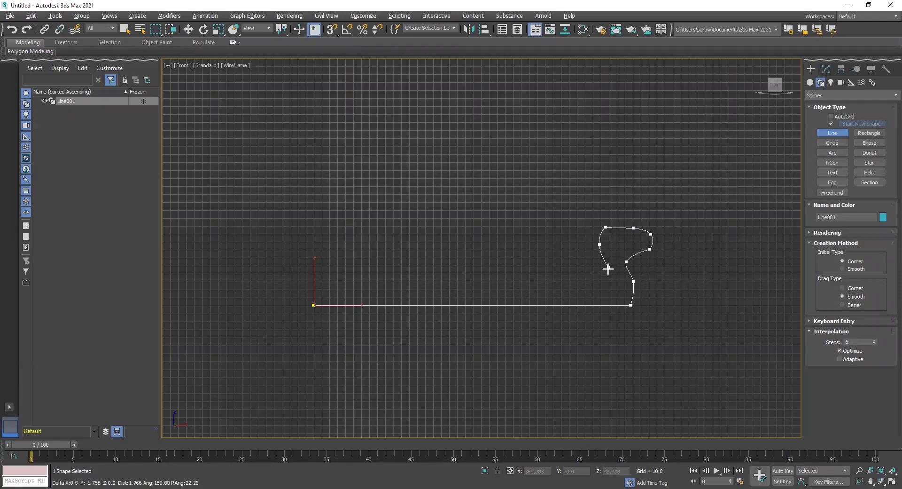
click(597, 293)
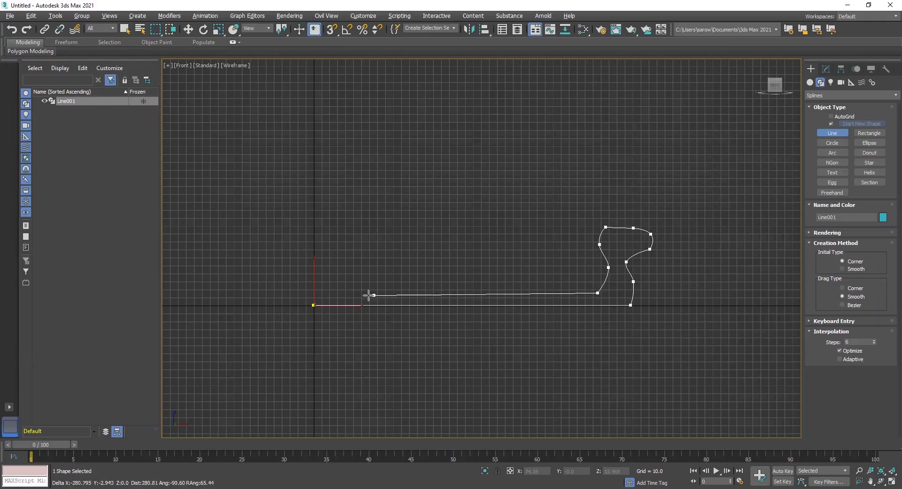
click(314, 292)
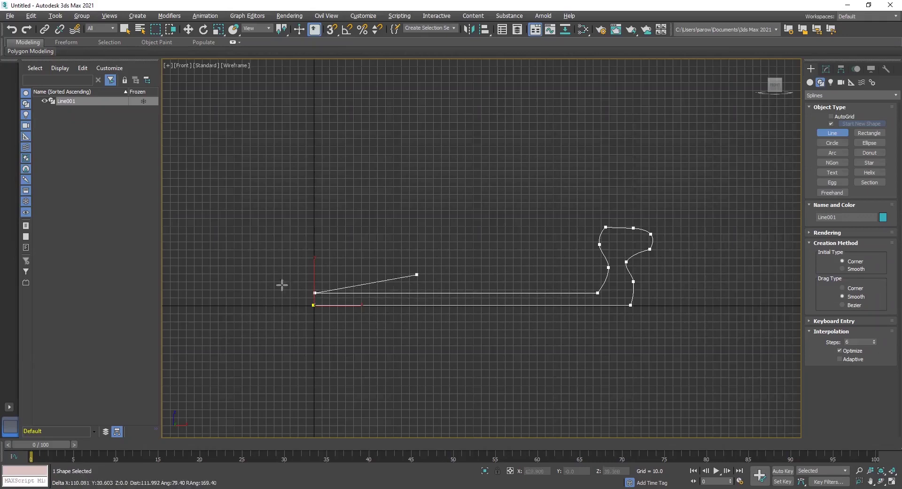
right_click(588, 268)
At vertex level, move the rim's inner neck and upper bulge vertices left, the bulge by about 11 units, and level the inner top vertex.
scroll(634, 277, up, 2)
scroll(641, 276, up, 2)
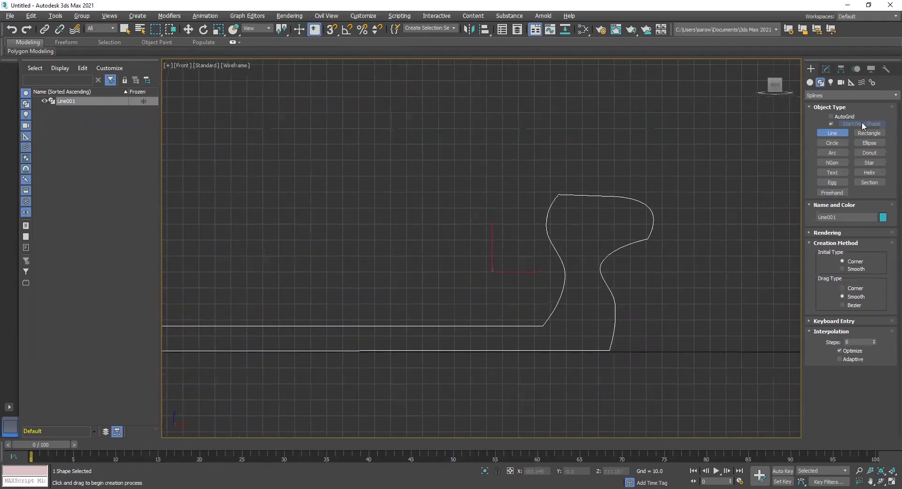
click(826, 70)
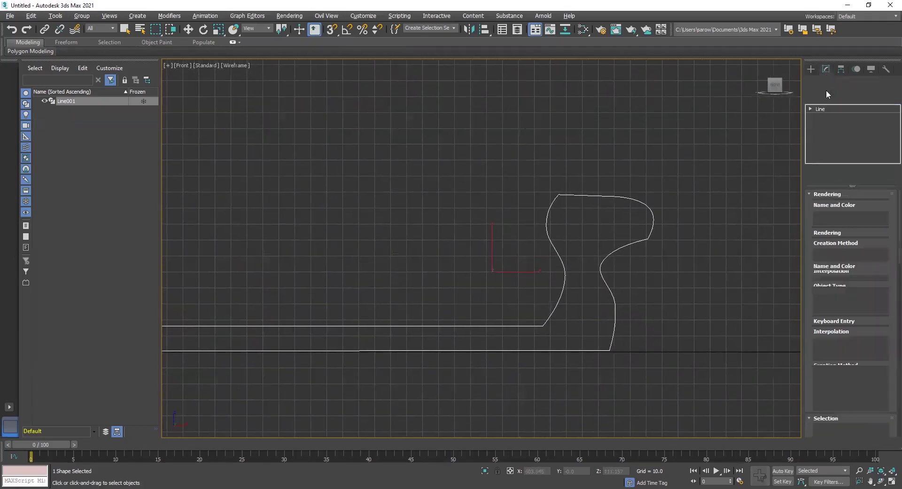
click(809, 194)
click(840, 217)
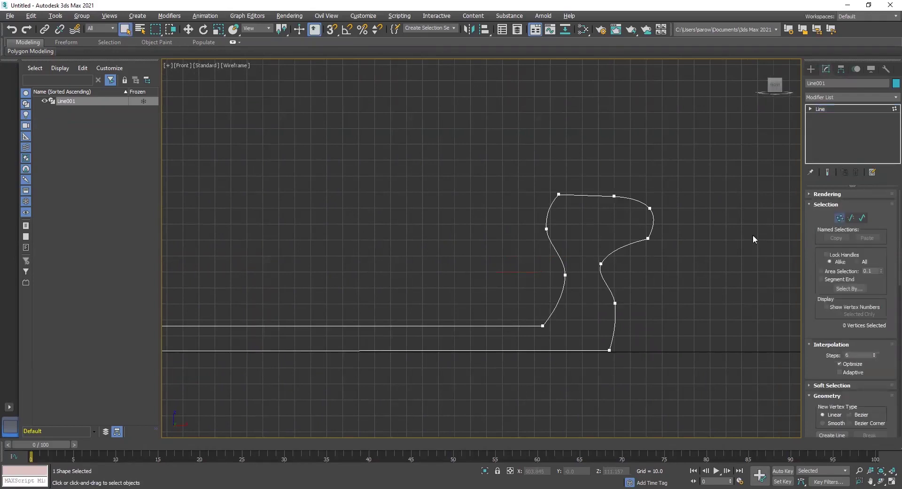
drag(536, 271, 605, 275)
key(w)
drag(506, 216, 547, 228)
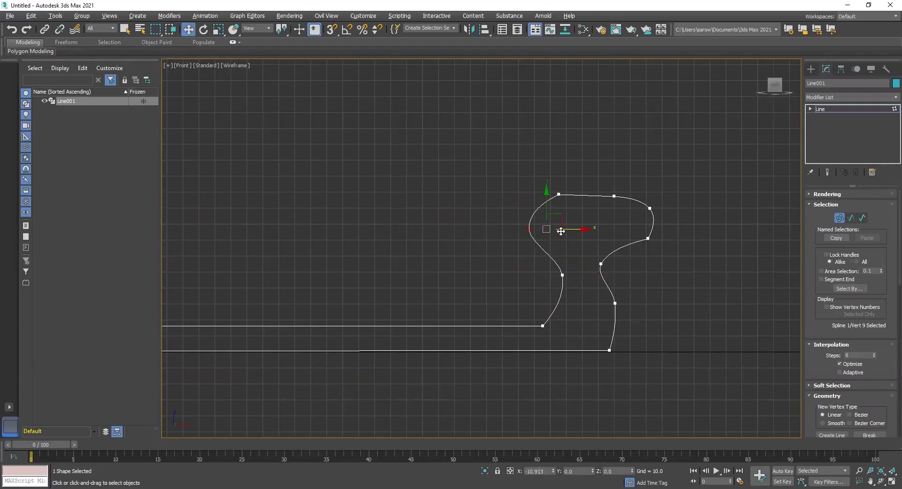
click(559, 194)
drag(560, 156, 561, 163)
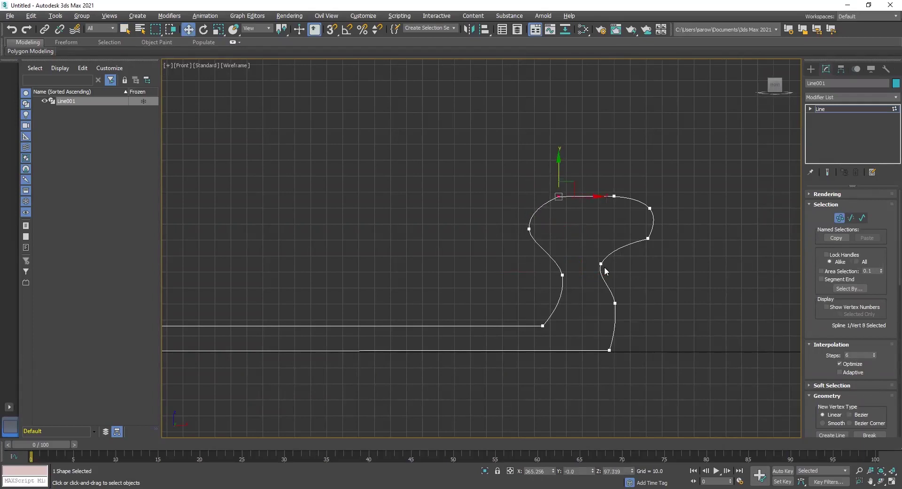
Move the outer neck and lower bulge vertices about 27 units right, lower both, and pull the neck vertex slightly back inward.
drag(620, 314, 631, 332)
click(647, 301)
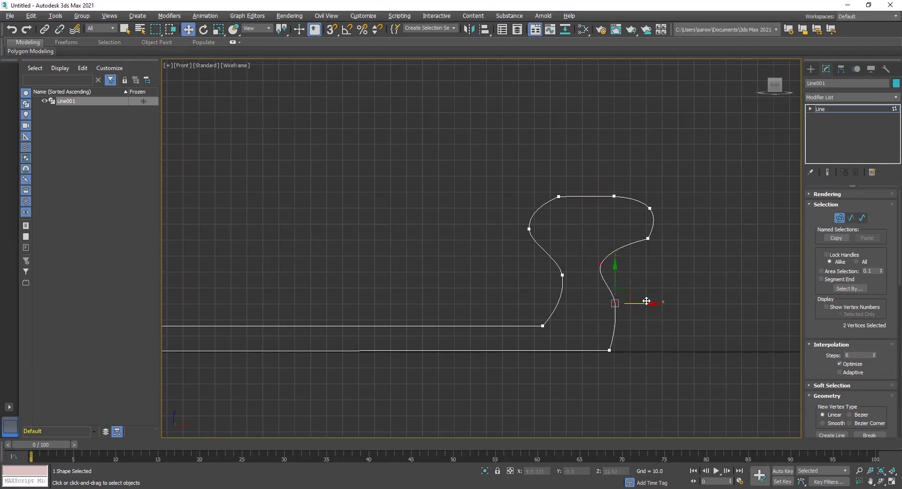
drag(646, 302, 692, 304)
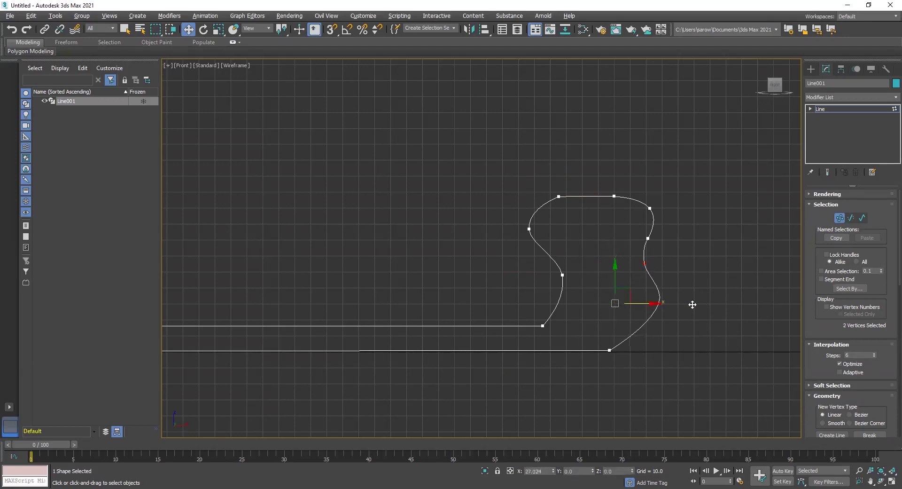
drag(657, 263, 675, 281)
click(642, 278)
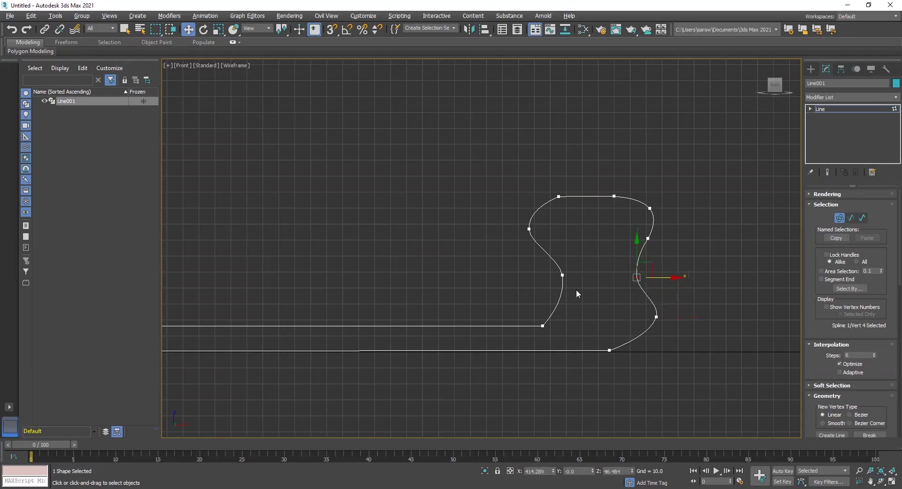
Shift the two lower inner rim vertices slightly left and the two upper outer bulge vertices about 5 units right.
drag(527, 333, 572, 326)
drag(680, 205, 642, 255)
drag(690, 208, 697, 208)
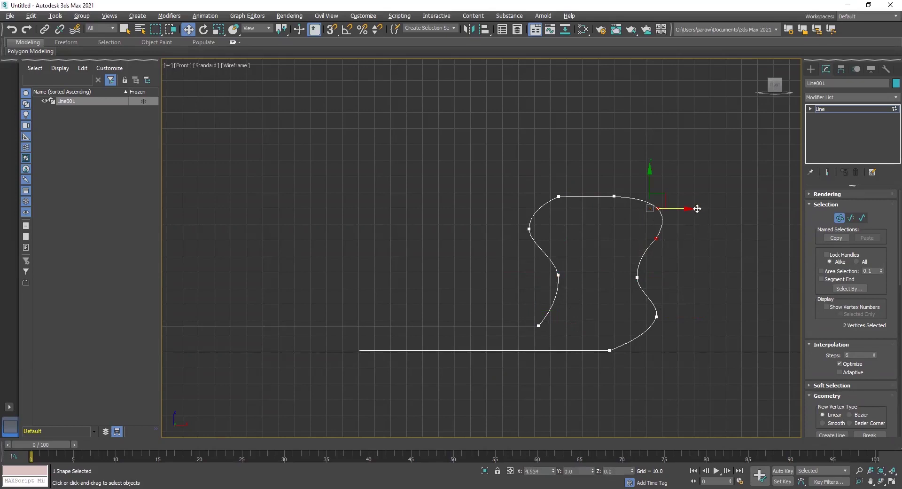
Move all ten rim vertices about 440 units right to lengthen the flat base of the profile.
drag(721, 144, 454, 411)
scroll(557, 366, down, 5)
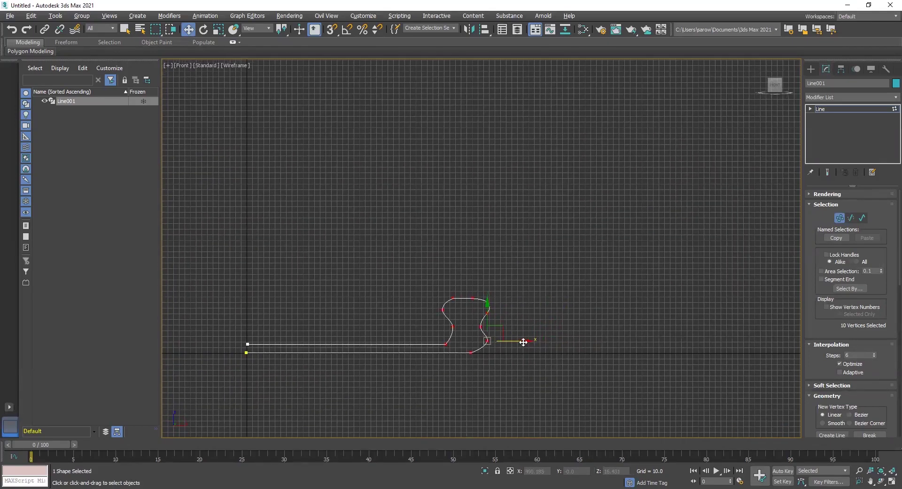
drag(527, 343, 771, 341)
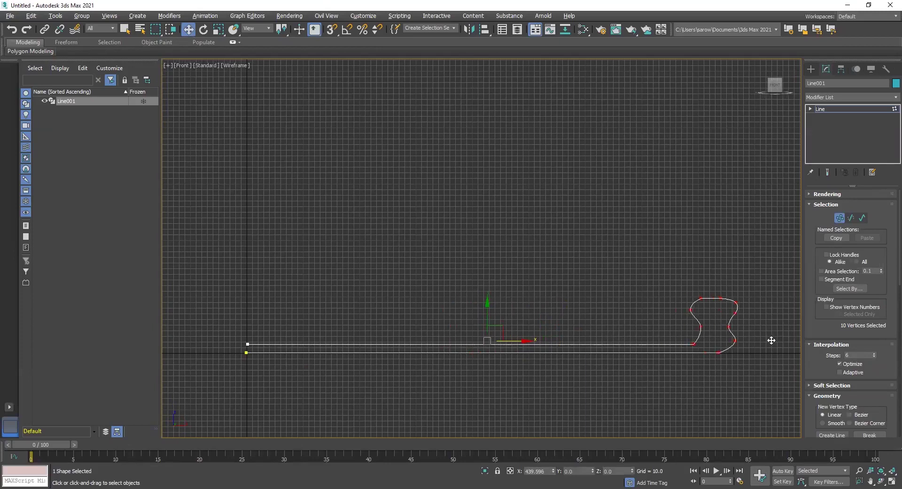
Narrow the rim by moving its four inner-side vertices right in two passes and shifting the outer top vertex right.
middle_drag(665, 333, 551, 315)
drag(585, 323, 597, 331)
scroll(598, 331, up, 3)
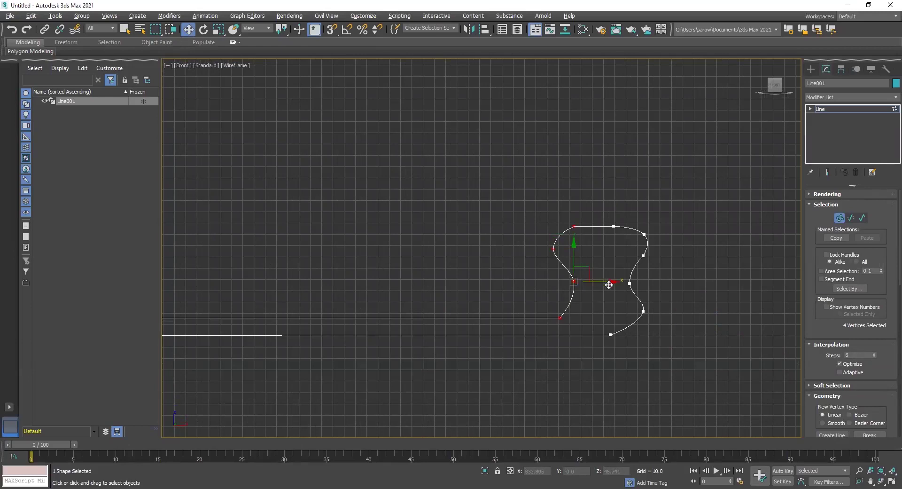
drag(611, 283, 625, 283)
click(613, 226)
drag(645, 228, 657, 229)
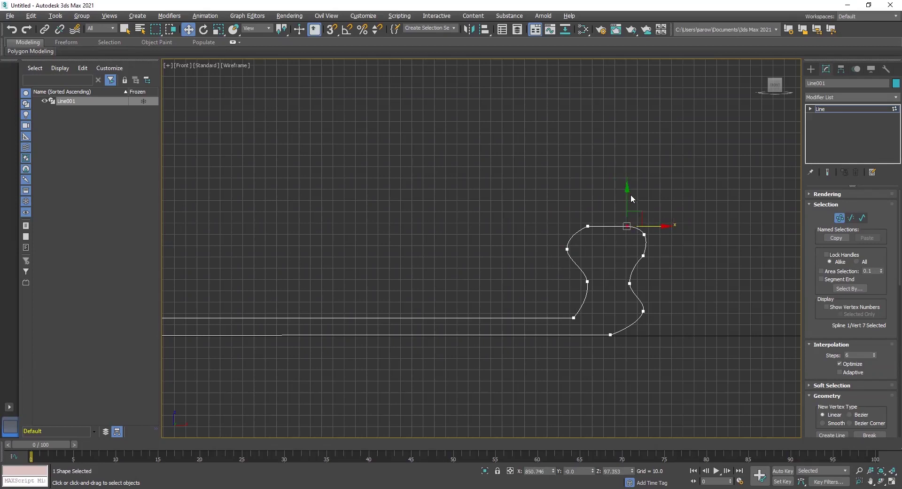
drag(526, 204, 604, 332)
drag(621, 229, 639, 228)
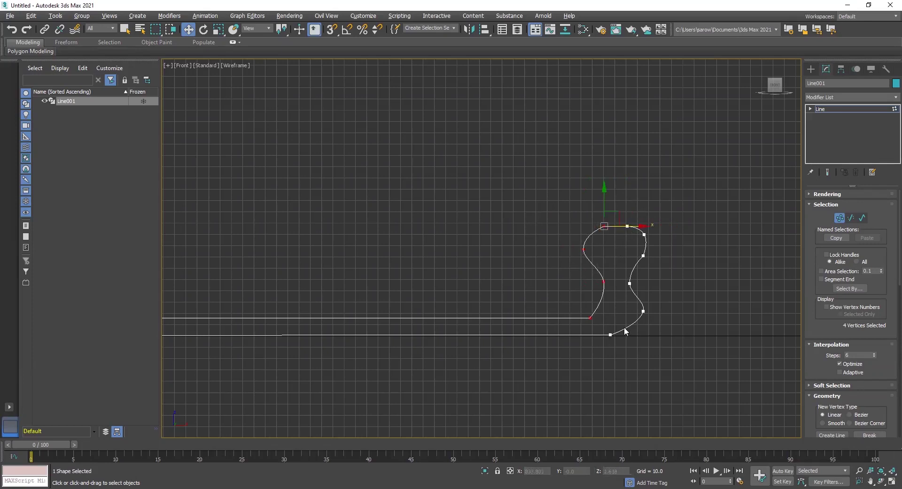
Move the outer lower bulge vertex slightly left and down to round the rim's foot.
click(642, 312)
drag(684, 311, 681, 313)
drag(641, 273, 642, 282)
Move the rim's inner upper bulge vertex slightly right and adjust the height of the inner top vertex.
middle_drag(513, 306, 652, 304)
click(722, 247)
middle_drag(736, 255, 659, 252)
drag(677, 243, 684, 244)
click(666, 220)
drag(667, 188, 667, 188)
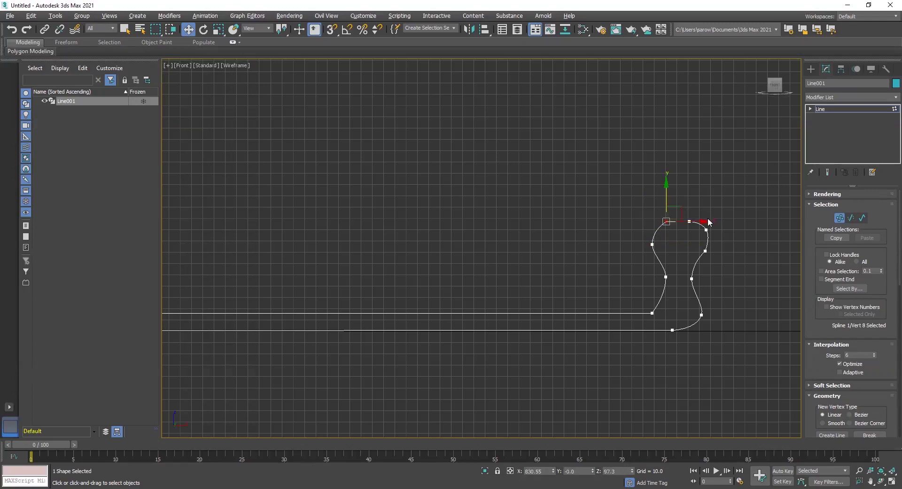
Nudge the rim's inner top vertex about 3 units right along X.
drag(708, 223, 712, 224)
drag(660, 263, 662, 264)
middle_drag(672, 257, 587, 270)
scroll(590, 271, up, 5)
drag(580, 181, 605, 167)
drag(520, 208, 525, 253)
Convert the rim's inner top vertex to Smooth and move it down and left to round the rim.
drag(550, 149, 586, 198)
right_click(569, 168)
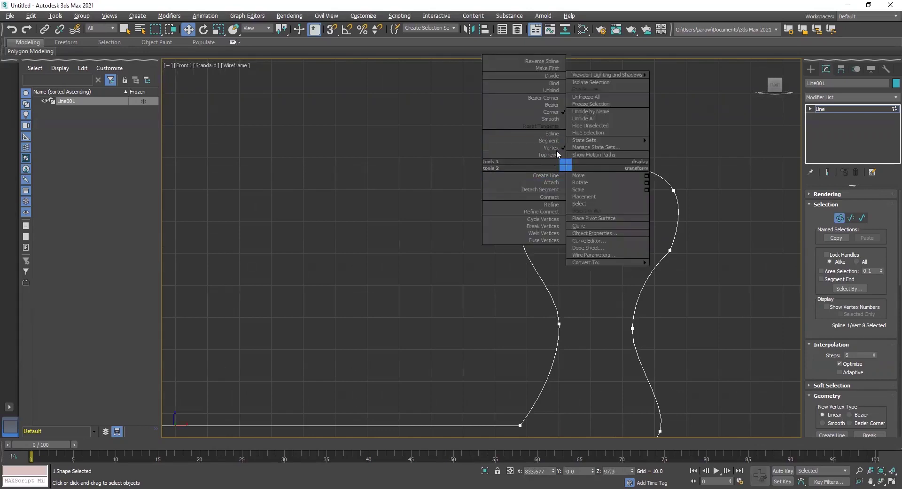
click(551, 119)
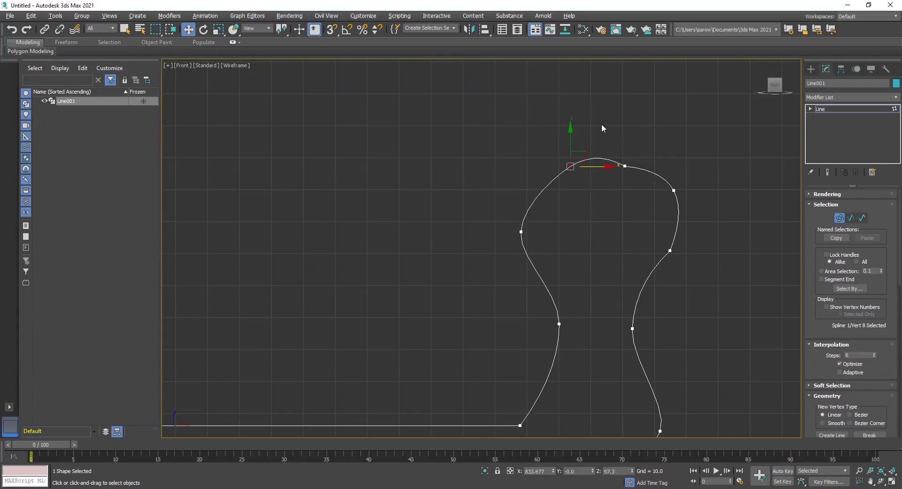
drag(570, 128, 569, 151)
drag(606, 177, 581, 176)
Shift the rim's outer bulge, outer top and shoulder vertices slightly left to even out the curve, and leave vertex editing.
click(670, 251)
drag(705, 249, 702, 241)
drag(664, 148, 603, 190)
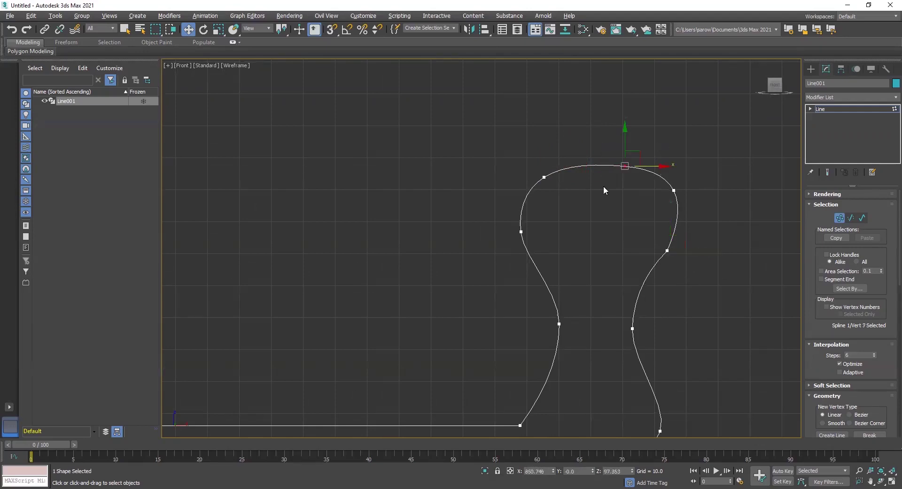
drag(661, 165, 655, 166)
click(674, 191)
drag(711, 190, 694, 190)
click(618, 166)
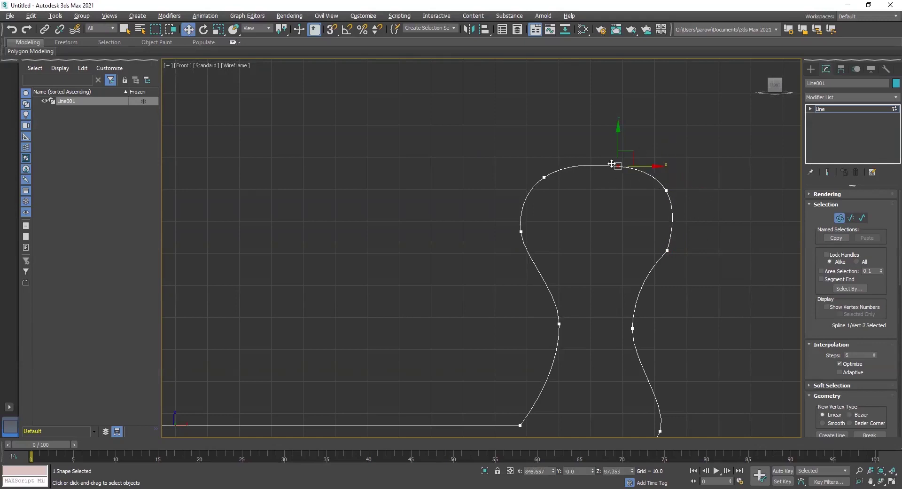
click(818, 109)
Show the whole profile in a maximized Perspective view.
scroll(635, 182, down, 3)
middle_drag(472, 290, 785, 278)
scroll(785, 278, down, 3)
scroll(470, 289, down, 3)
middle_drag(427, 293, 507, 292)
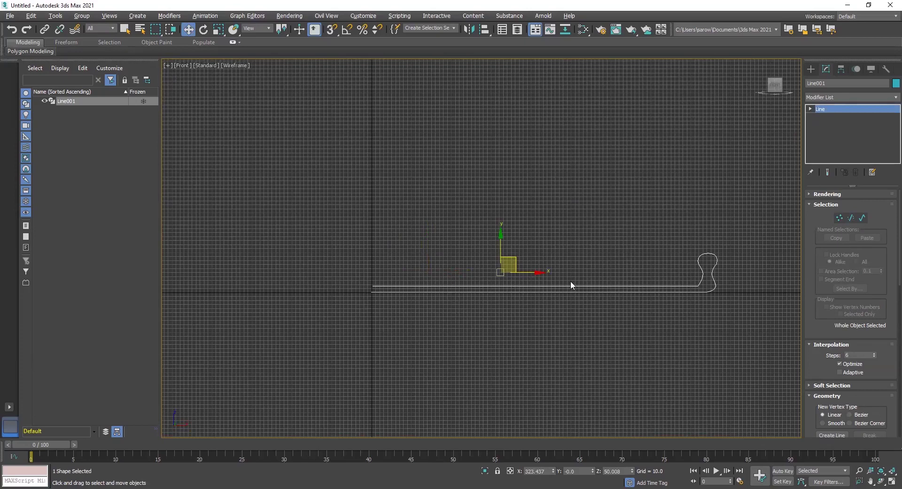
middle_drag(627, 238, 602, 218)
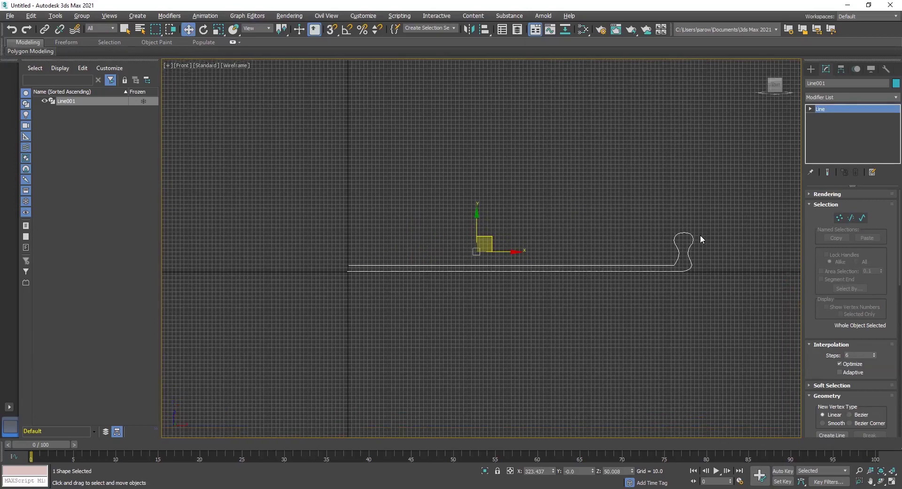
key(alt+w)
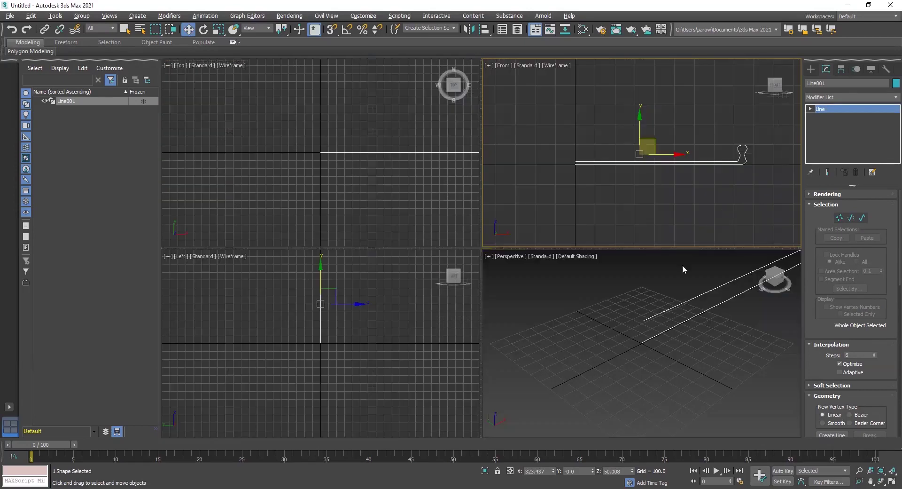
key(alt+w)
alt+middle_drag(557, 332, 621, 319)
alt+middle_drag(524, 286, 529, 304)
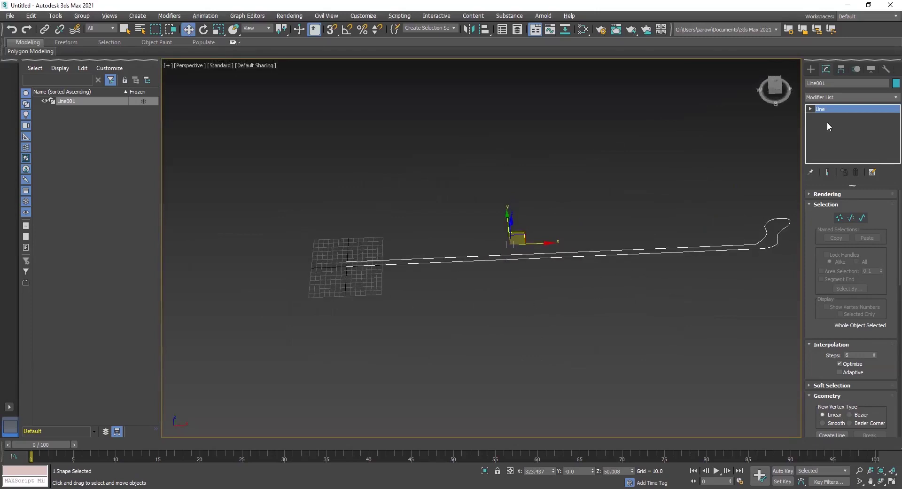
Apply a Lathe modifier to the profile and align its axis to Min.
click(839, 97)
text(l)
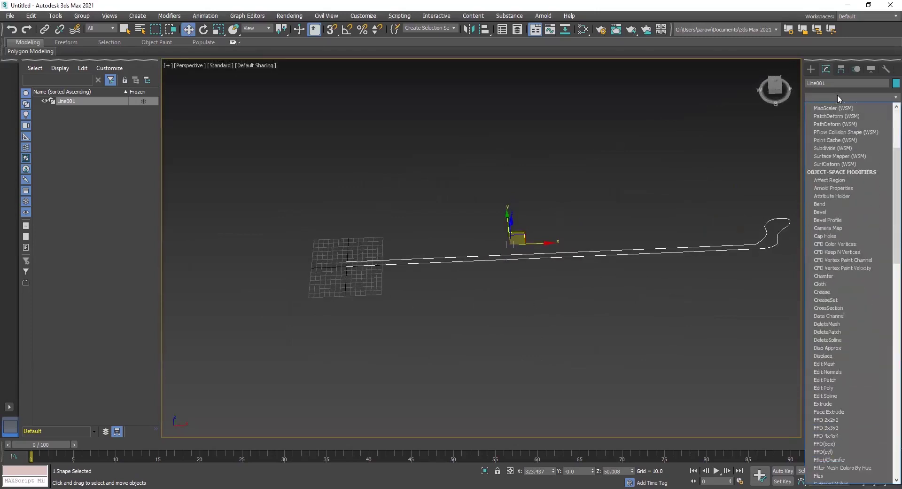
click(834, 107)
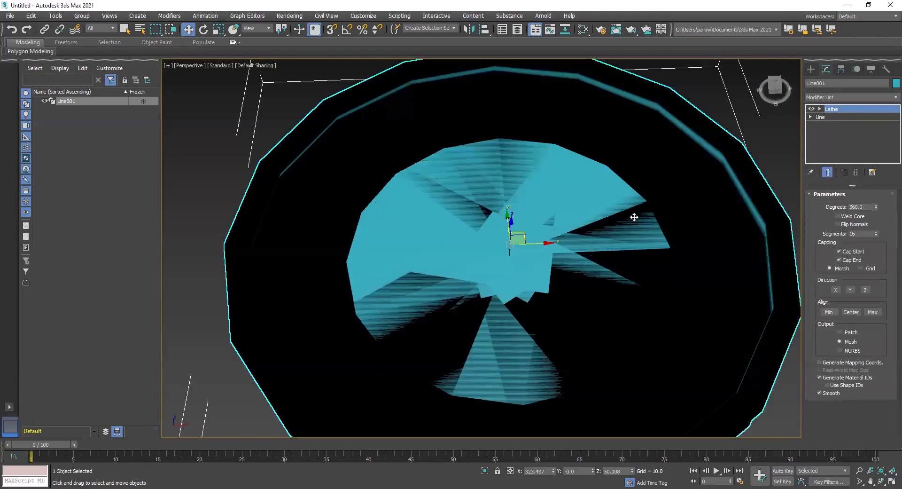
mouse_move(630, 296)
alt+middle_down()
mouse_move(614, 220)
mouse_move(617, 289)
alt+middle_up()
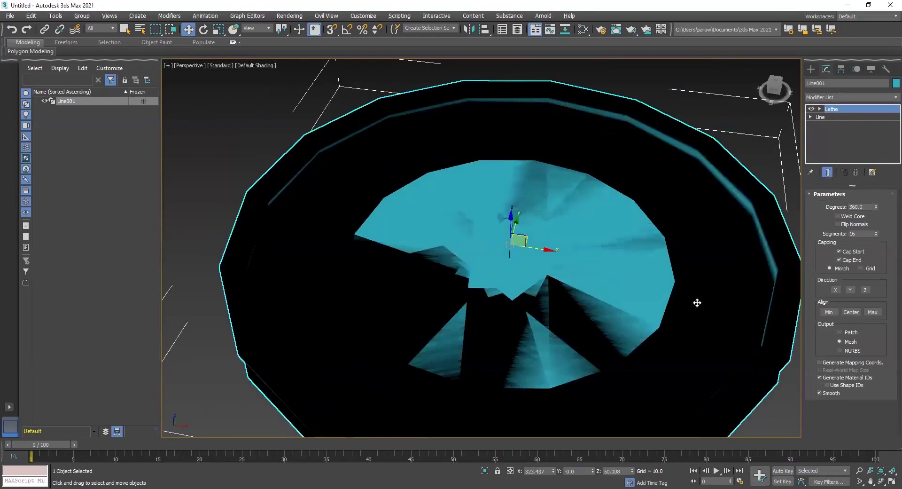
click(829, 312)
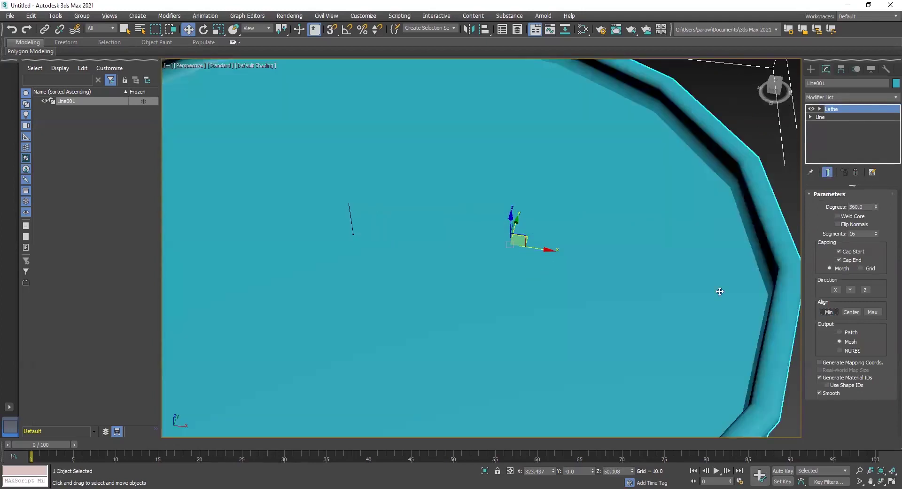
Set the Lathe's Segments to 50.
scroll(569, 267, down, 3)
alt+middle_drag(533, 245, 523, 272)
scroll(519, 176, up, 3)
scroll(516, 327, down, 3)
middle_drag(515, 328, 513, 280)
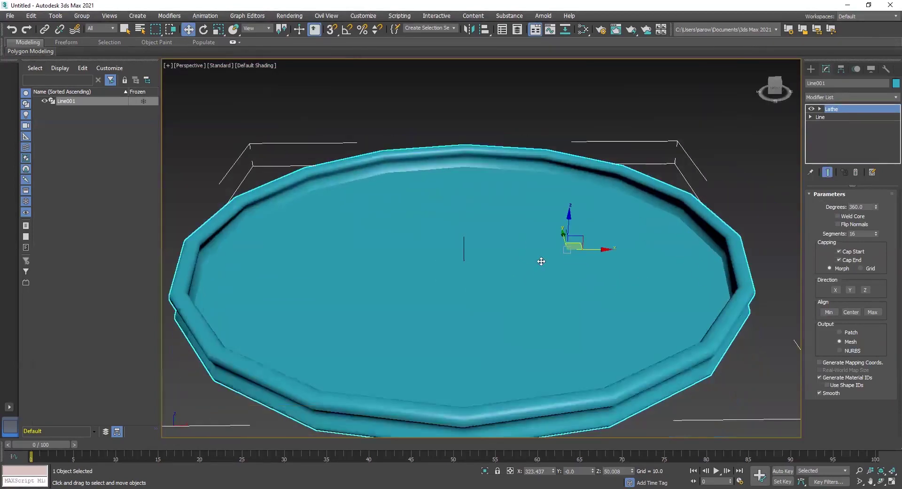
alt+middle_drag(531, 249, 535, 272)
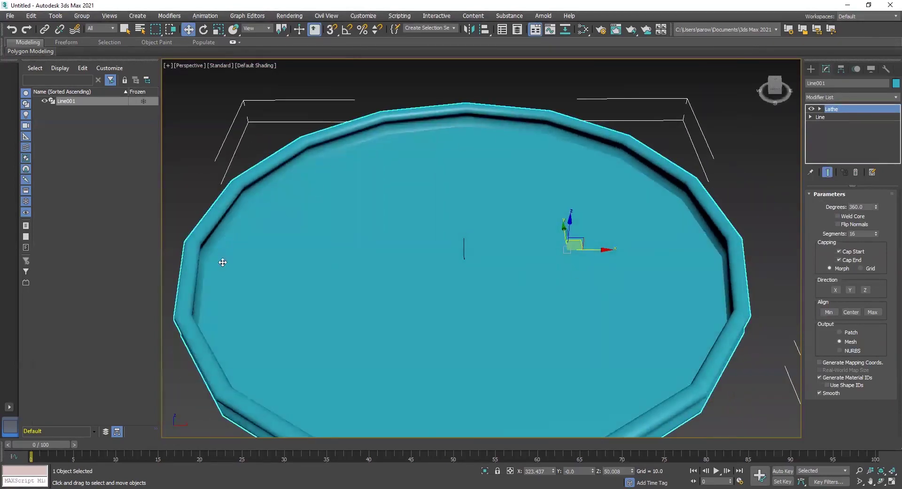
middle_drag(327, 285, 346, 246)
double_click(856, 233)
text(50)
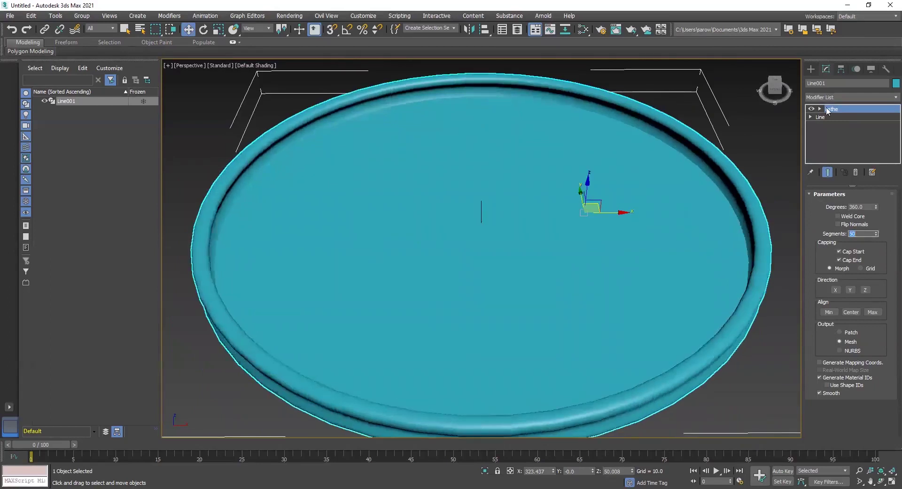
alt+middle_drag(459, 175, 492, 194)
scroll(492, 194, down, 3)
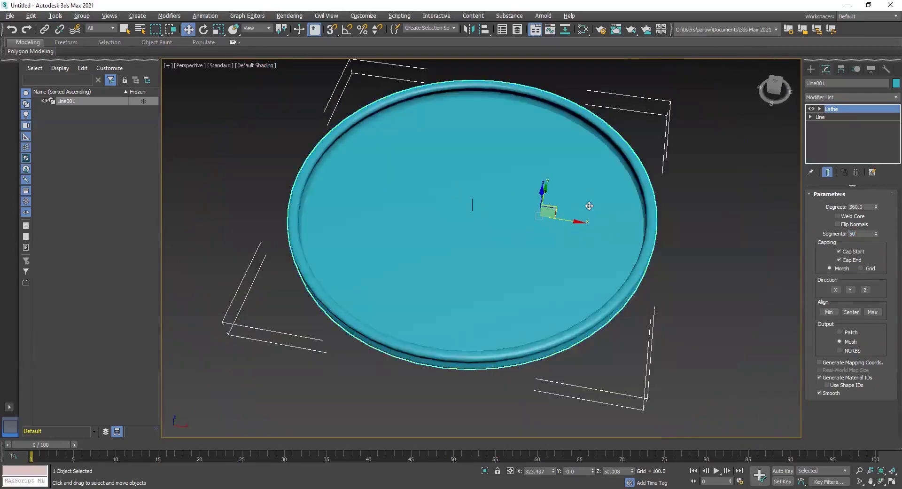
Raise the Lathe's Segments first to 70 and finally to 100 for a smoother rim.
scroll(656, 265, up, 4)
double_click(858, 234)
text(7)
key(Return)
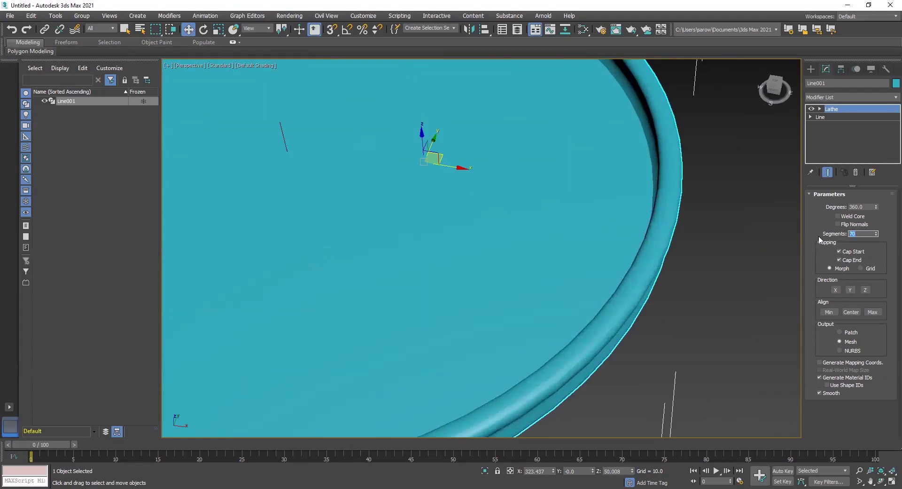
text(100)
key(Return)
Bring the center of the lathed underside into view and go to the Line level with the end result shown.
scroll(426, 289, down, 4)
alt+middle_drag(438, 300, 455, 165)
scroll(409, 177, up, 5)
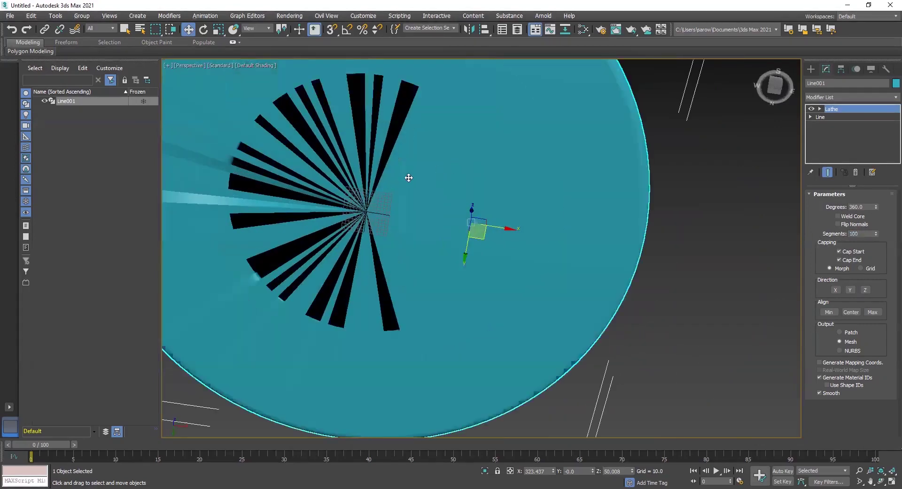
click(820, 117)
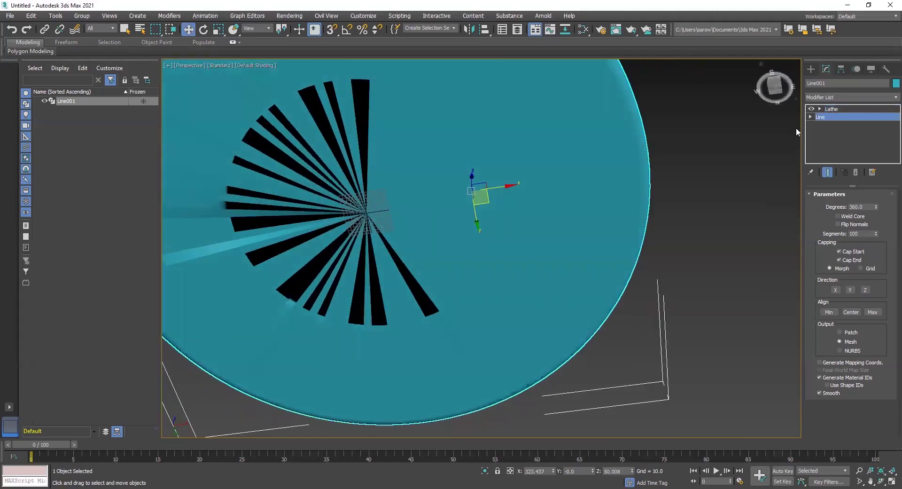
scroll(453, 199, up, 3)
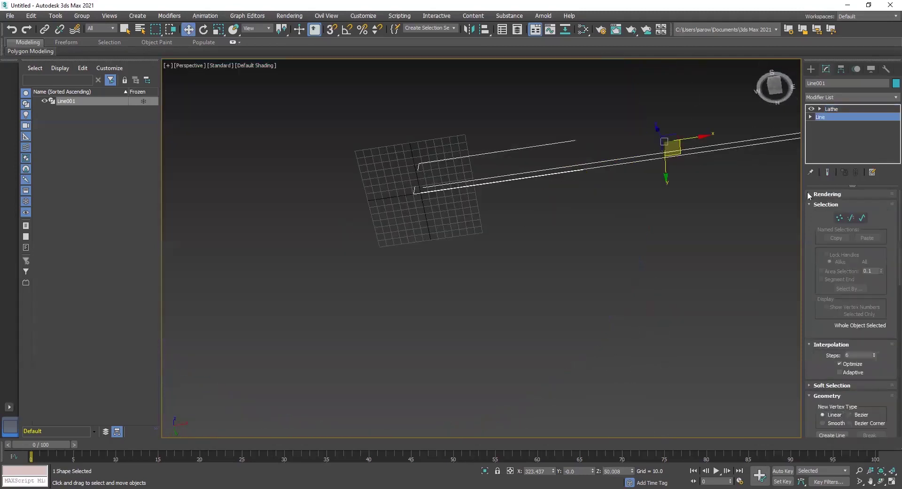
click(829, 172)
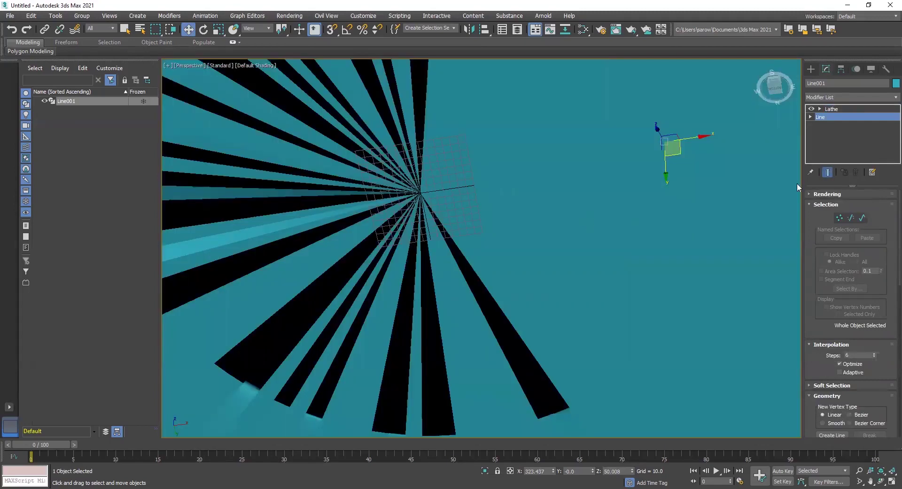
scroll(421, 203, up, 2)
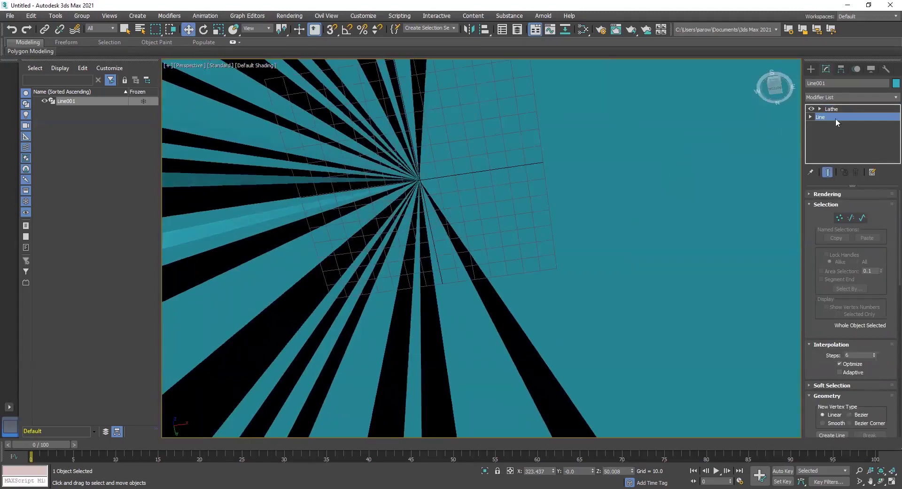
Move the profile's end vertex at the center slightly along X to clear the overlapping faces, and leave vertex editing.
click(840, 218)
scroll(435, 182, up, 2)
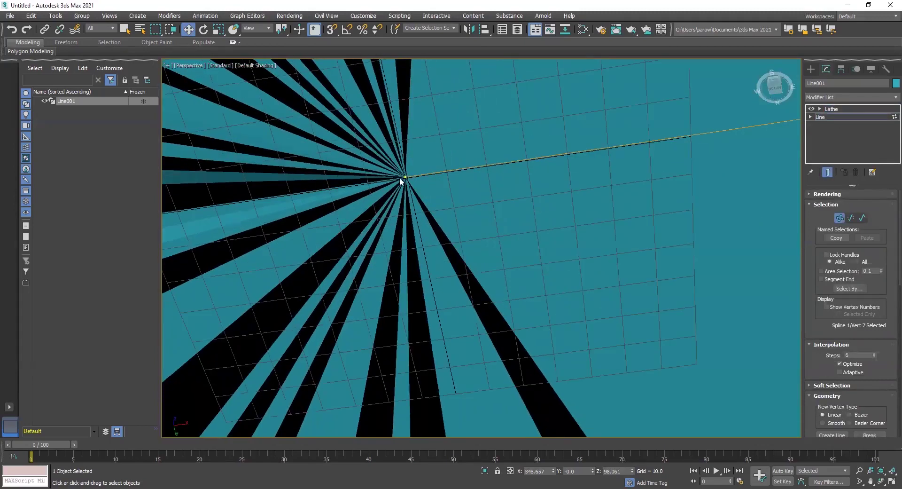
click(406, 178)
drag(437, 173, 438, 173)
click(819, 119)
Examine the lathed plate's upper face, closing in on its center.
scroll(538, 209, down, 6)
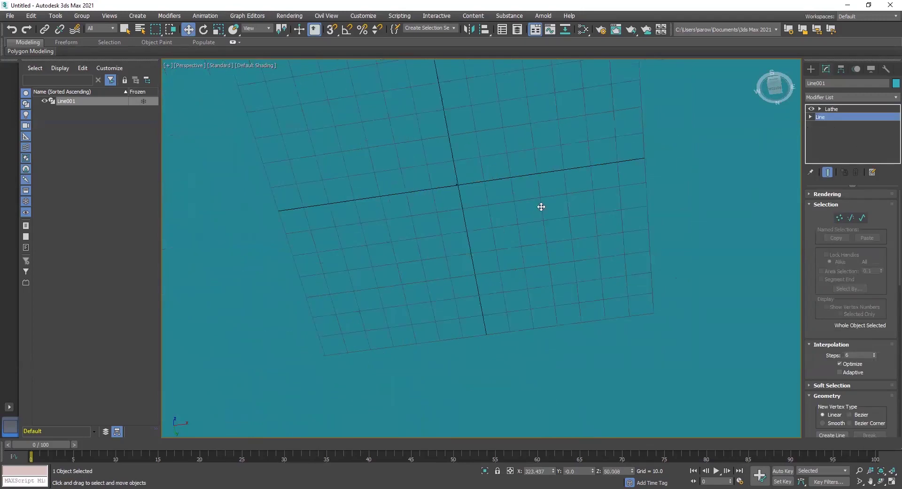
alt+middle_drag(539, 212, 536, 239)
scroll(535, 240, down, 5)
alt+middle_drag(550, 188, 556, 287)
click(667, 268)
scroll(491, 239, up, 15)
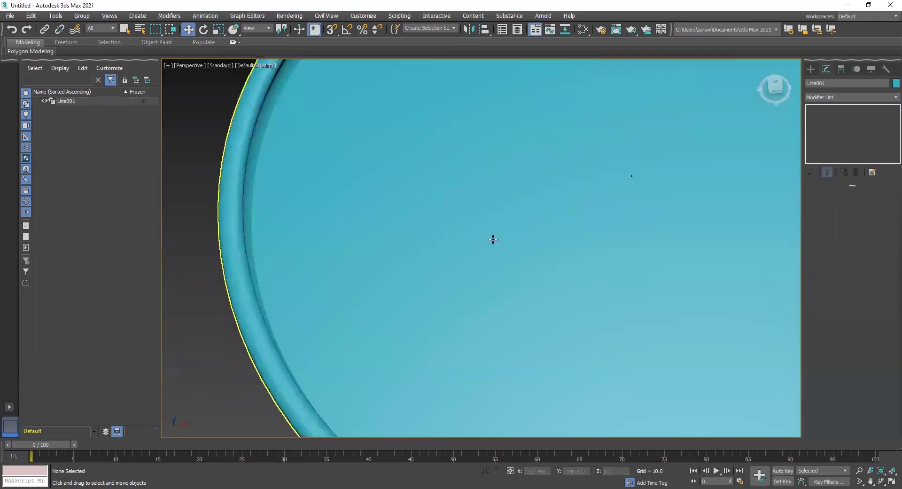
middle_drag(437, 322, 423, 331)
middle_drag(746, 126, 583, 210)
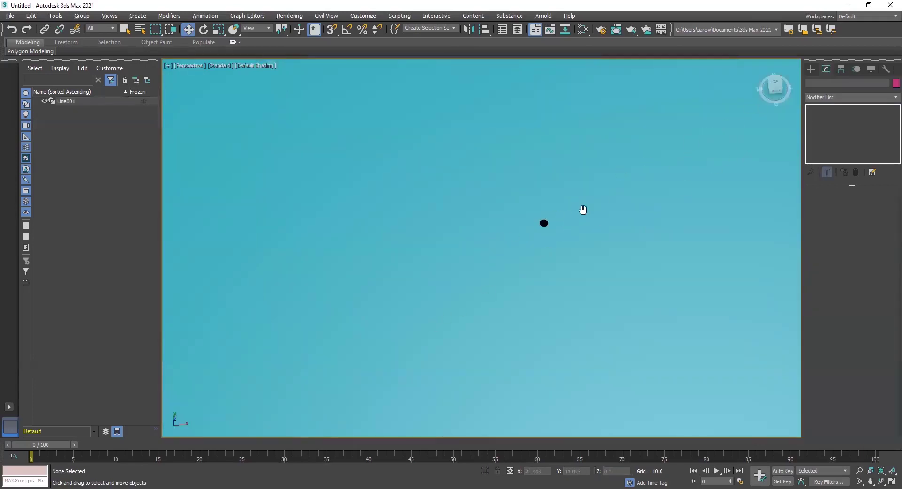
scroll(587, 177, up, 4)
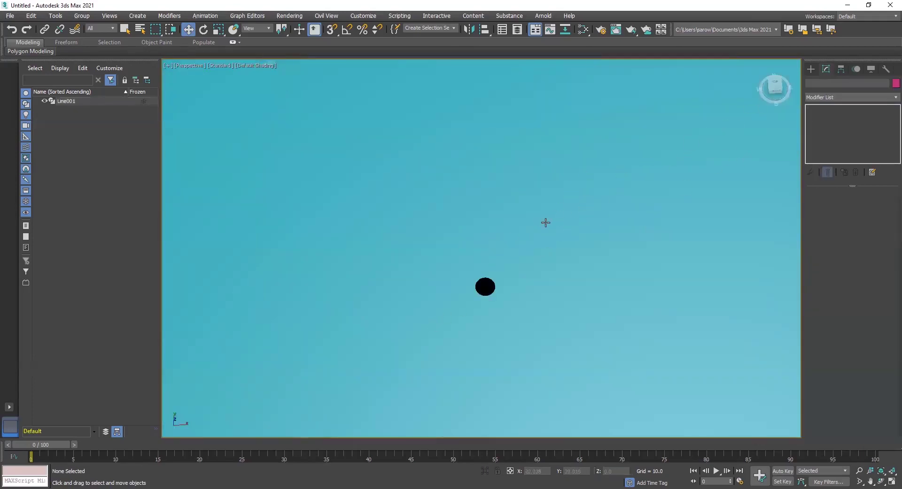
Move the profile's first vertex, at the center of the underside, left along X in small passes to close the central hole.
click(582, 269)
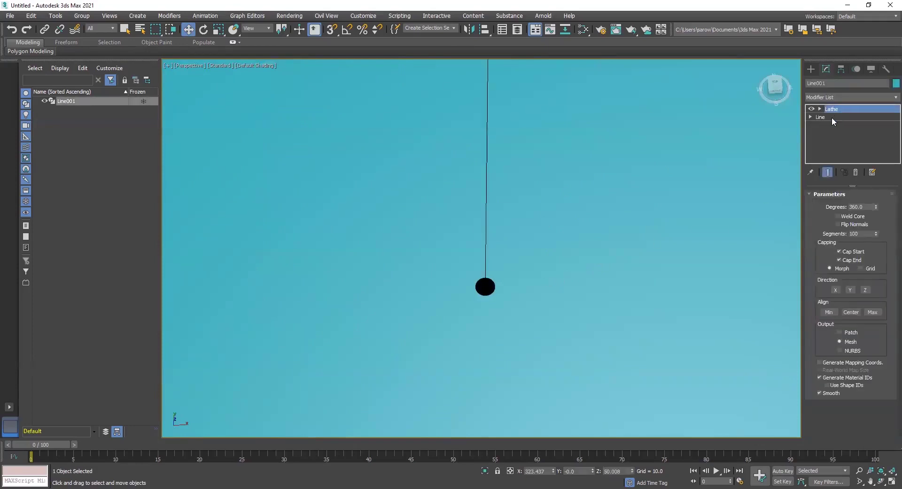
click(831, 117)
click(840, 217)
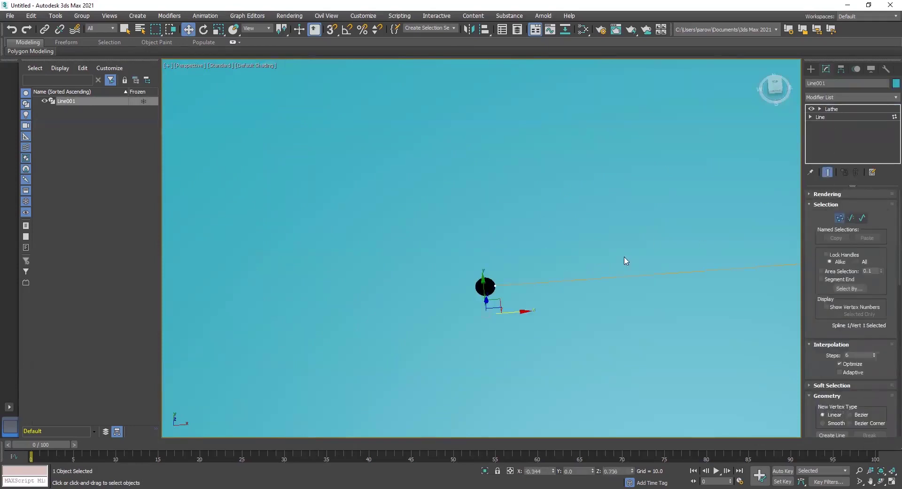
drag(483, 300, 526, 286)
middle_drag(521, 311, 541, 197)
scroll(513, 317, up, 6)
scroll(446, 287, up, 3)
click(456, 242)
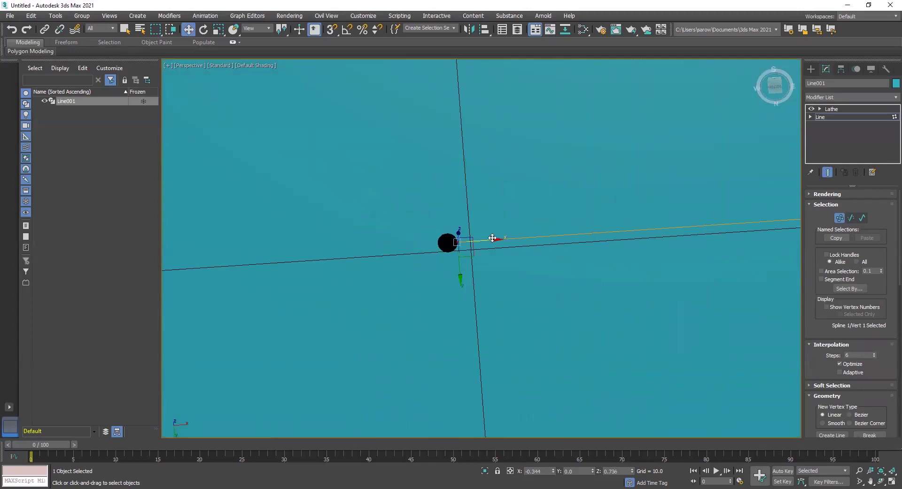
drag(491, 238, 483, 239)
middle_drag(488, 240, 556, 124)
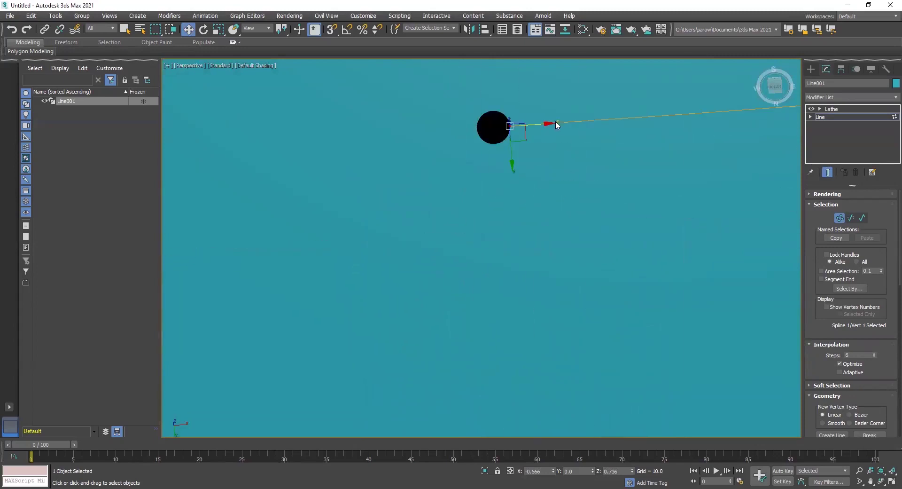
drag(547, 124, 533, 125)
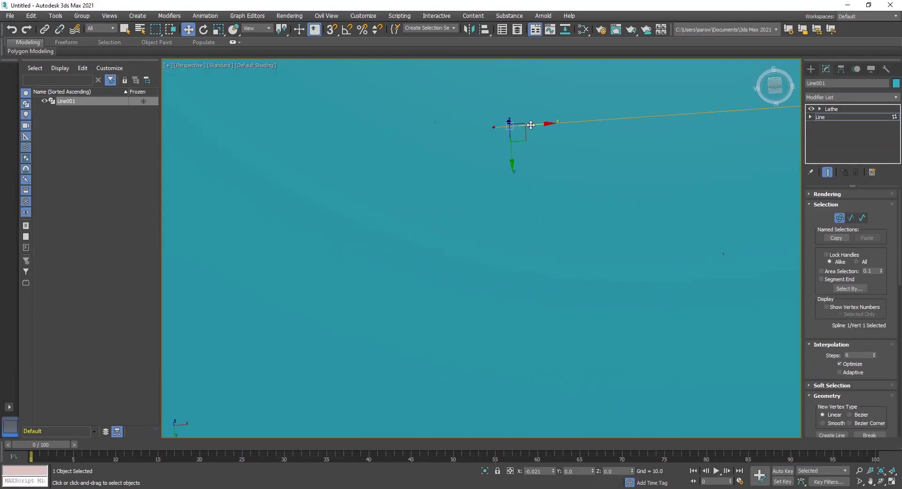
drag(531, 125, 571, 197)
Check the plate's closed center, leave vertex editing and return to the Lathe level of the modifier stack.
alt+middle_drag(571, 193, 575, 258)
scroll(576, 258, down, 5)
alt+middle_drag(622, 200, 607, 279)
scroll(655, 232, up, 4)
middle_drag(659, 232, 622, 278)
click(821, 118)
scroll(668, 251, down, 3)
alt+middle_drag(640, 241, 626, 284)
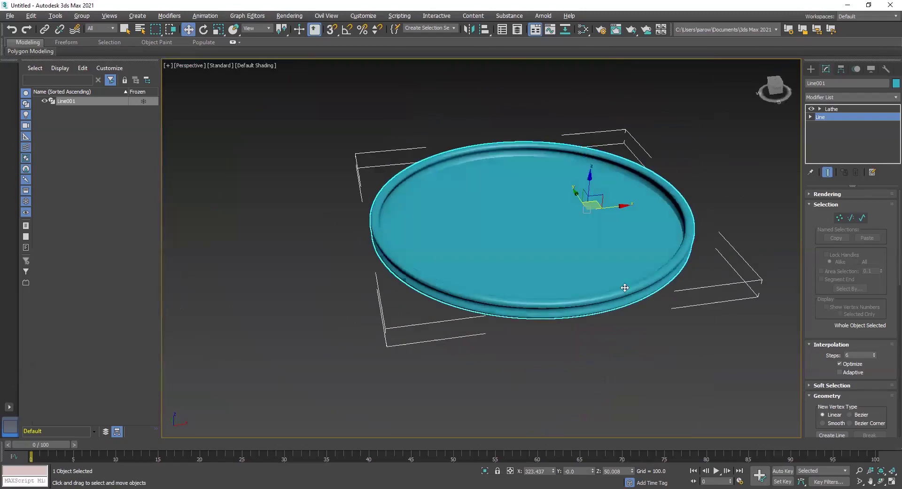
click(832, 108)
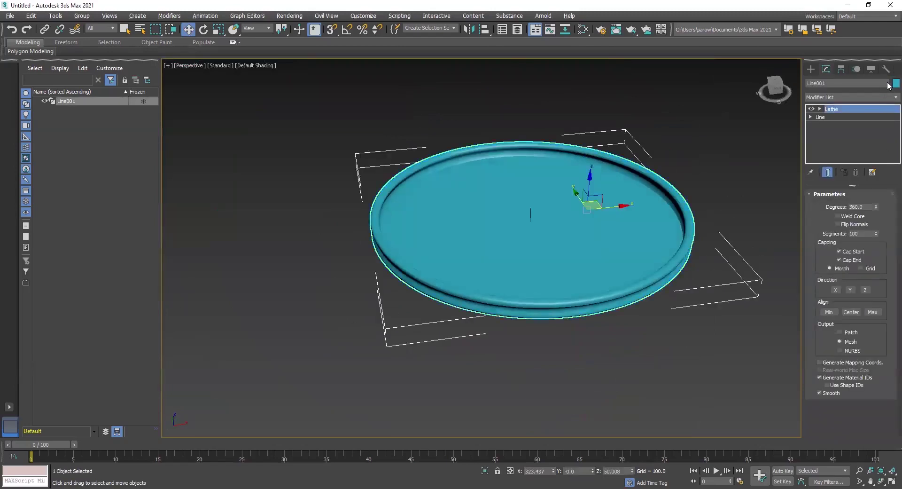
Assign the light gray custom color to the lathed plate, deselect it and check the result.
click(895, 83)
click(532, 236)
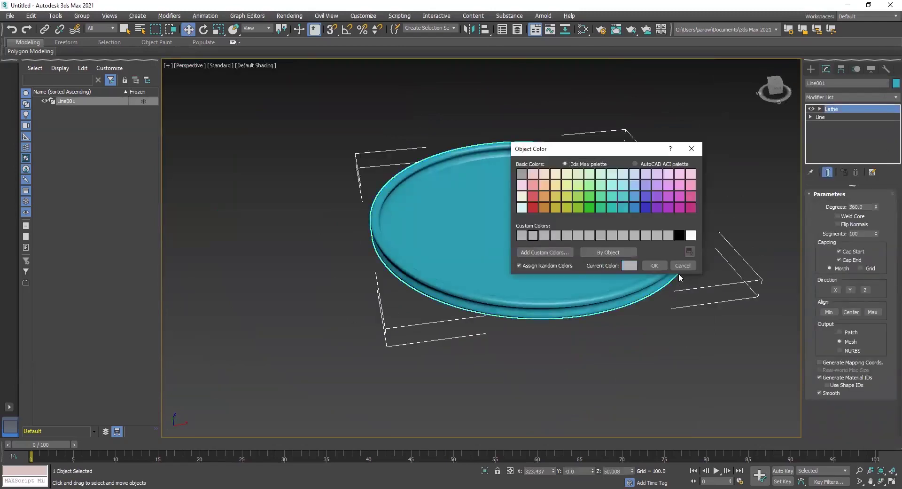
click(651, 269)
click(602, 334)
alt+middle_drag(602, 335, 571, 328)
scroll(571, 328, up, 3)
scroll(551, 304, down, 4)
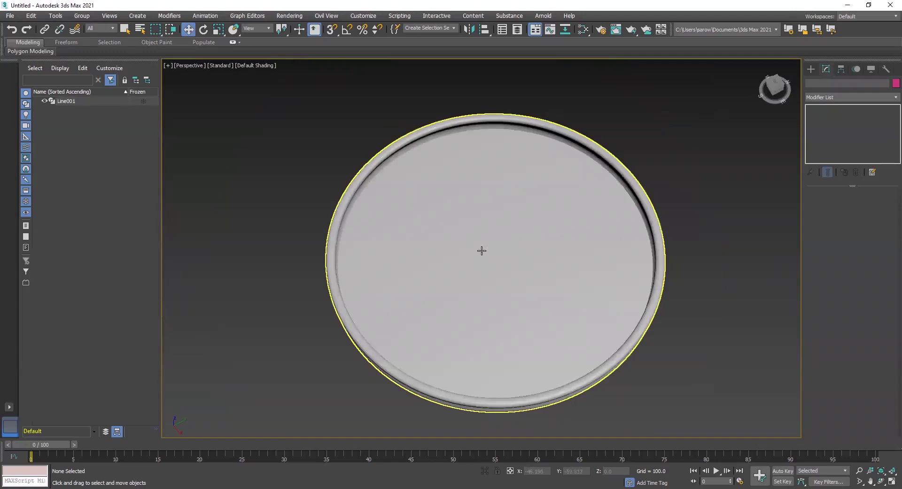
In the Front view, start a smooth line just right of the vertical axis, drawing the lower wave of a small knob profile.
click(811, 70)
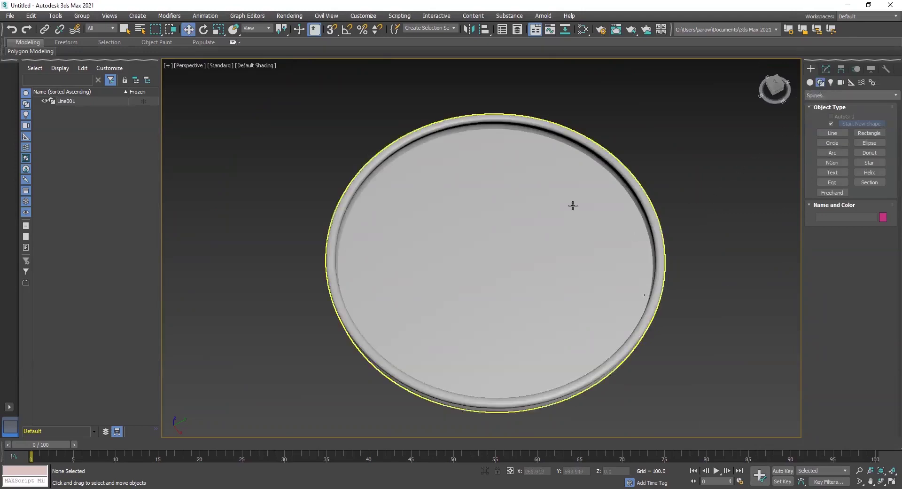
middle_drag(617, 217, 560, 197)
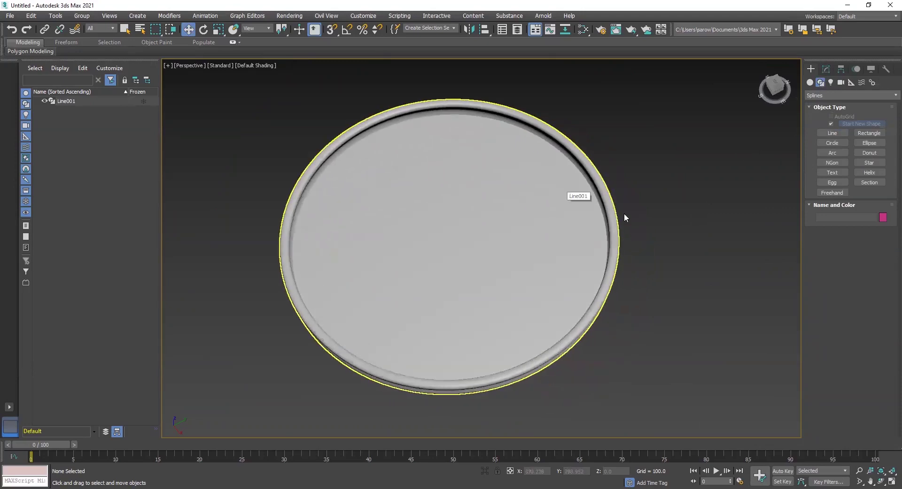
key(alt+w)
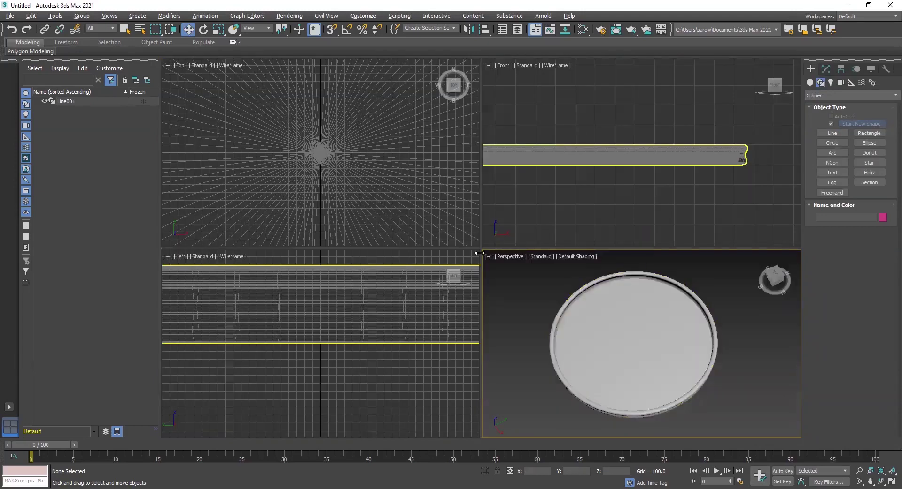
key(alt+w)
scroll(615, 203, up, 8)
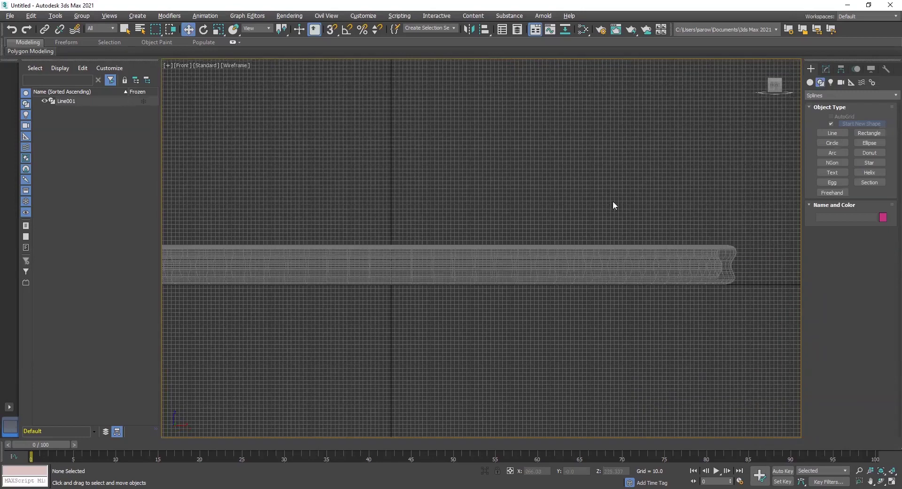
scroll(601, 218, up, 4)
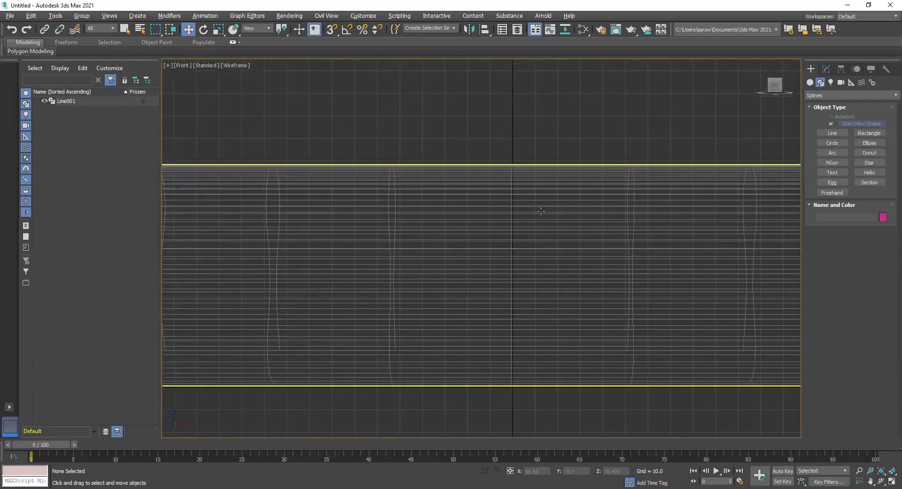
click(833, 133)
scroll(518, 318, up, 4)
scroll(528, 247, down, 2)
middle_drag(535, 286, 530, 302)
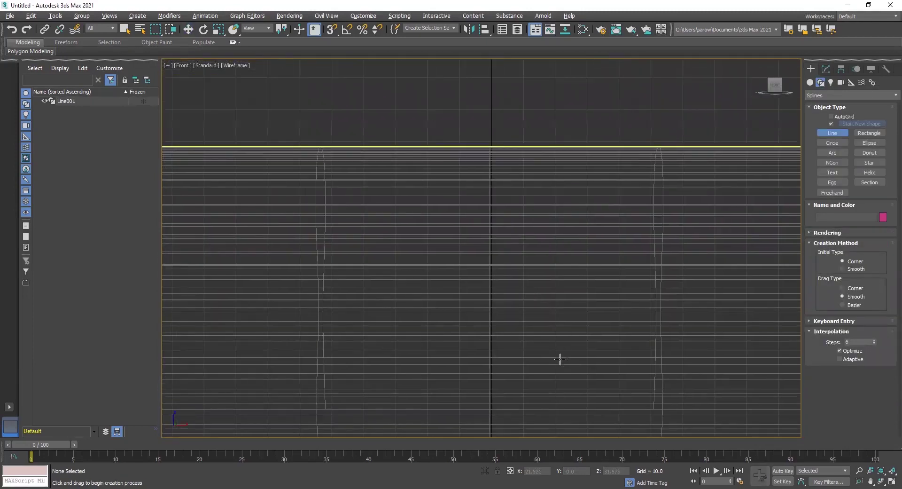
middle_drag(549, 350, 397, 293)
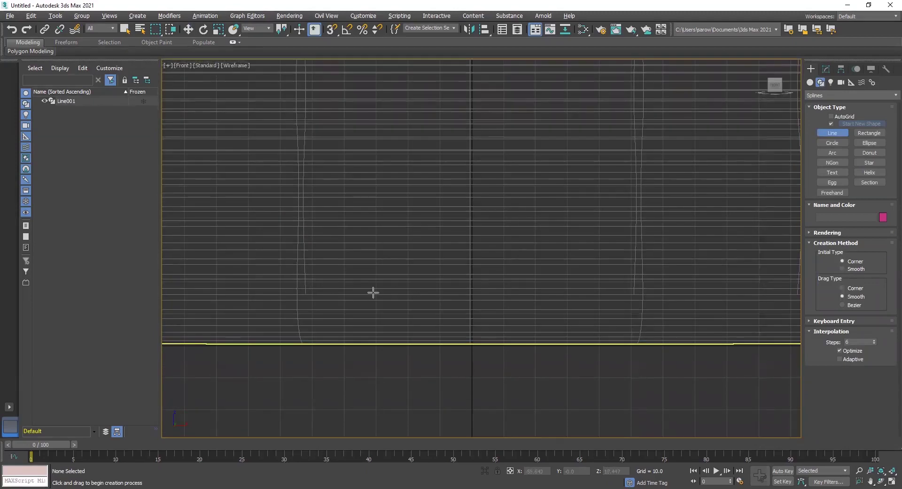
click(563, 290)
click(547, 263)
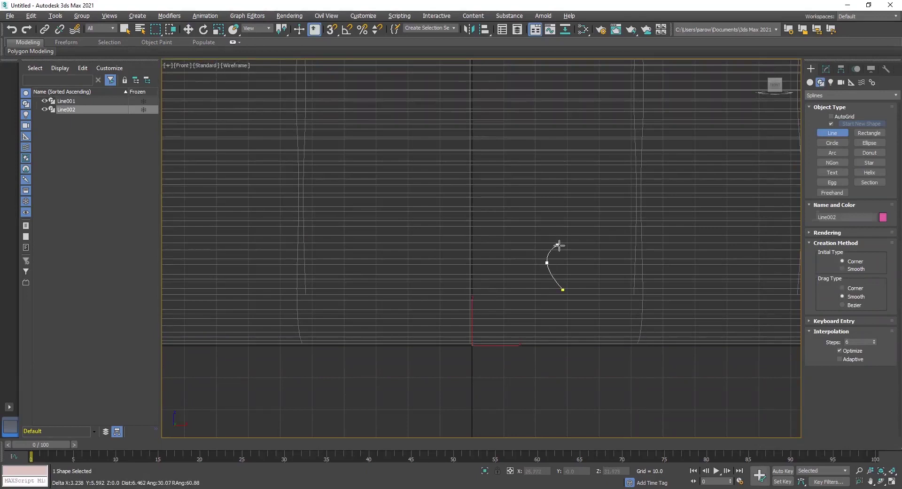
click(572, 224)
click(546, 187)
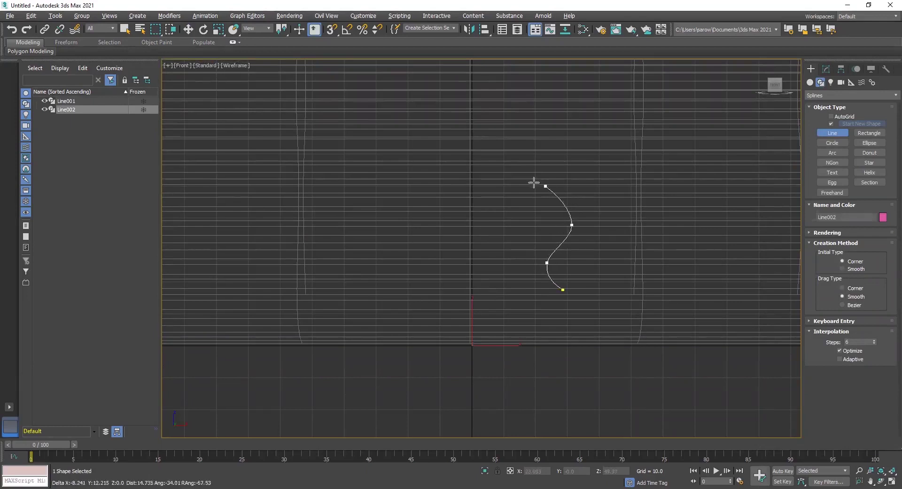
Continue the wavy profile upward with another curve and end it with a straight horizontal segment at the vertical axis.
click(537, 185)
click(571, 128)
middle_drag(548, 76, 560, 189)
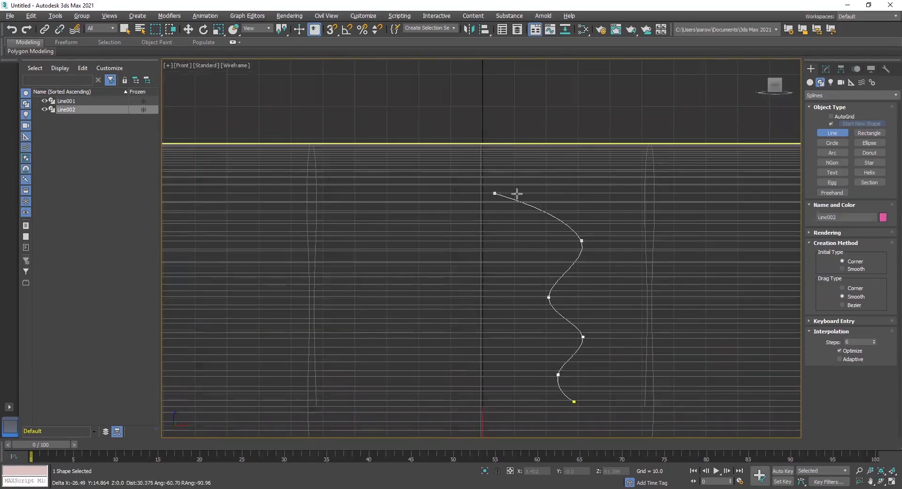
click(566, 202)
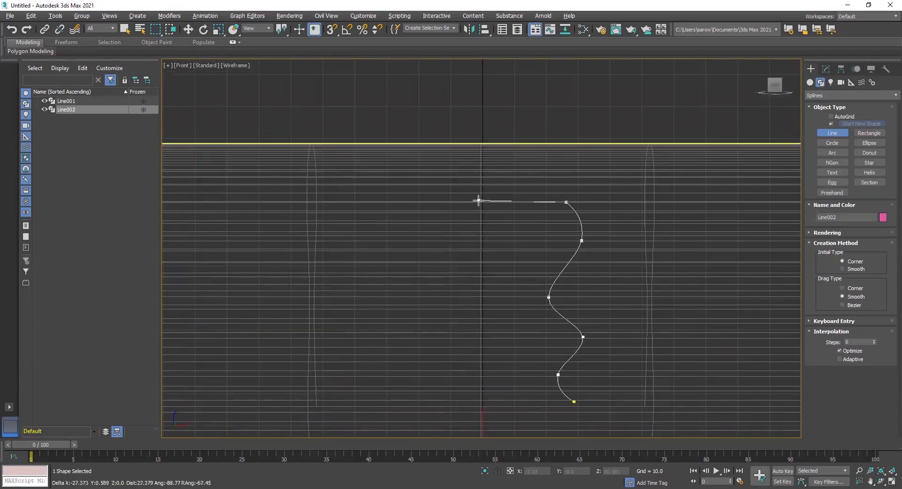
click(481, 202)
right_click(480, 201)
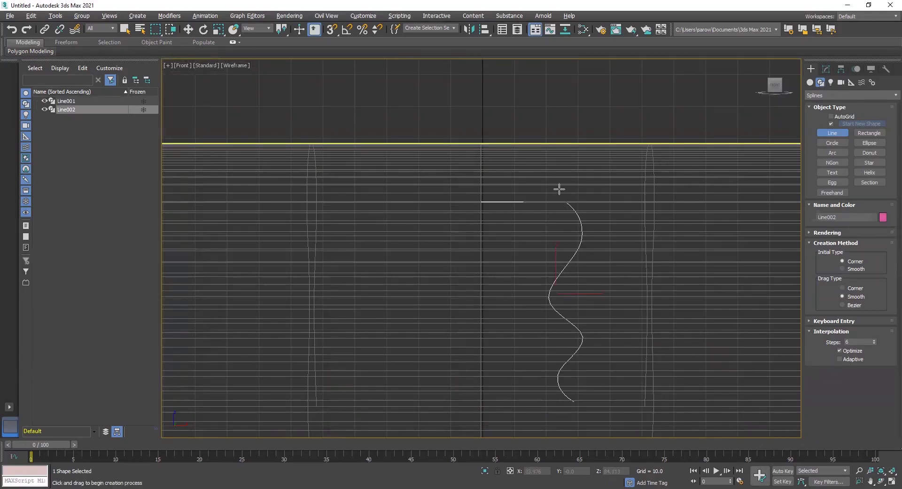
Inspect the new profile line in isolation in the Perspective view, end the isolation to show the plate, and switch to the Move tool.
key(alt+w)
right_click(663, 343)
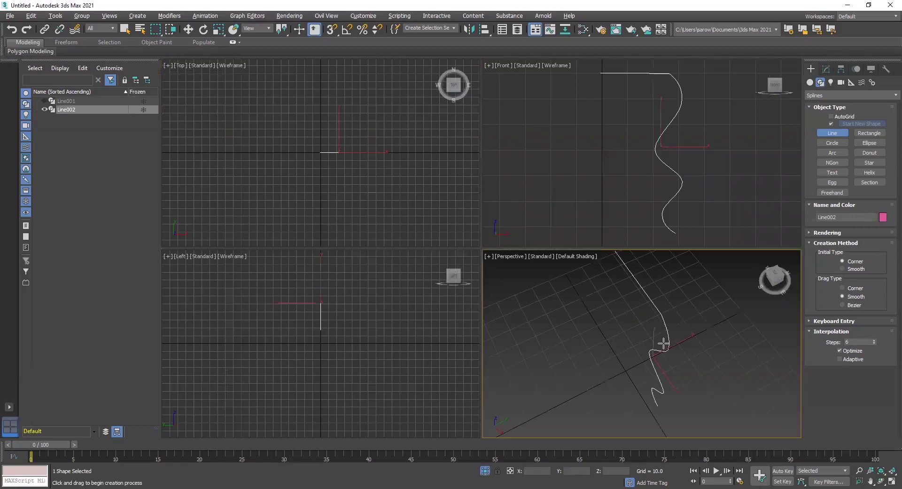
scroll(658, 357, down, 5)
alt+middle_drag(632, 382, 636, 381)
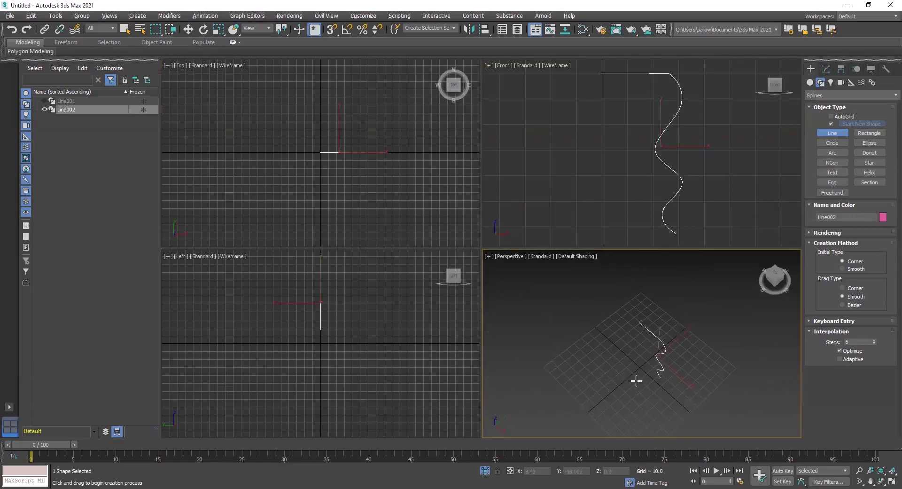
key(alt+w)
scroll(637, 381, up, 4)
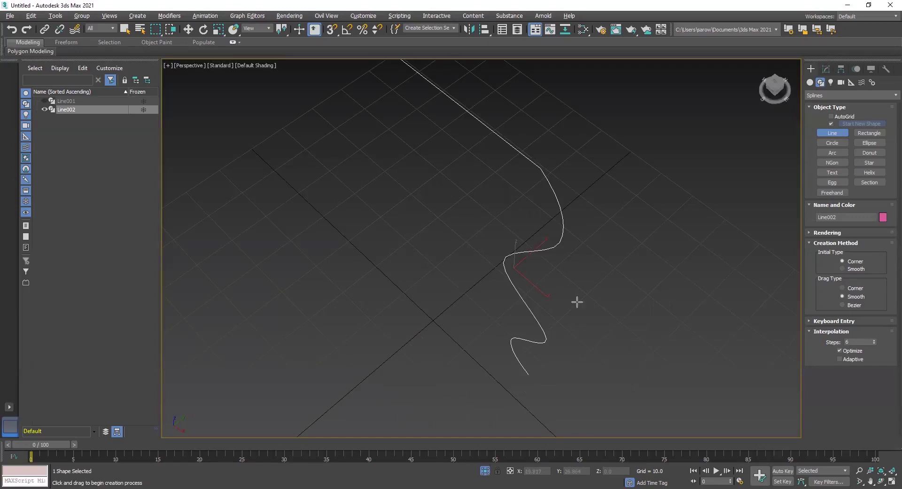
click(485, 471)
alt+middle_drag(522, 294, 548, 253)
scroll(572, 246, down, 4)
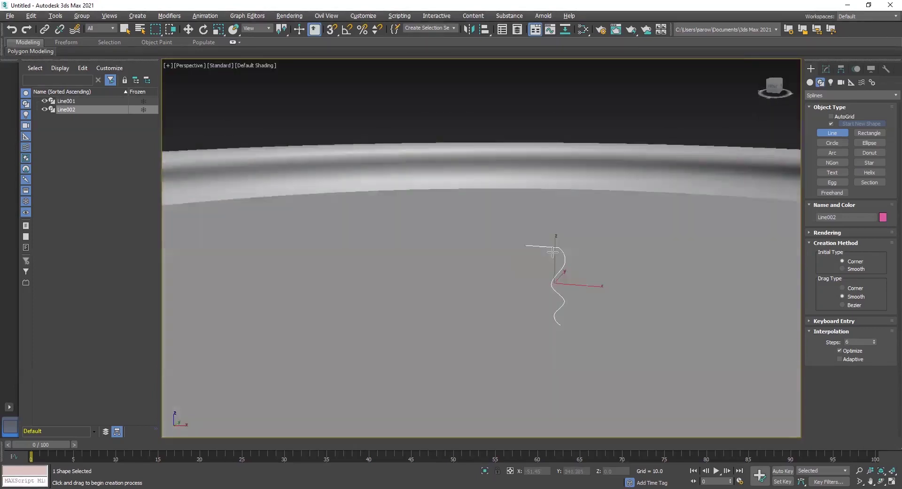
scroll(552, 257, down, 4)
key(w)
scroll(549, 282, up, 2)
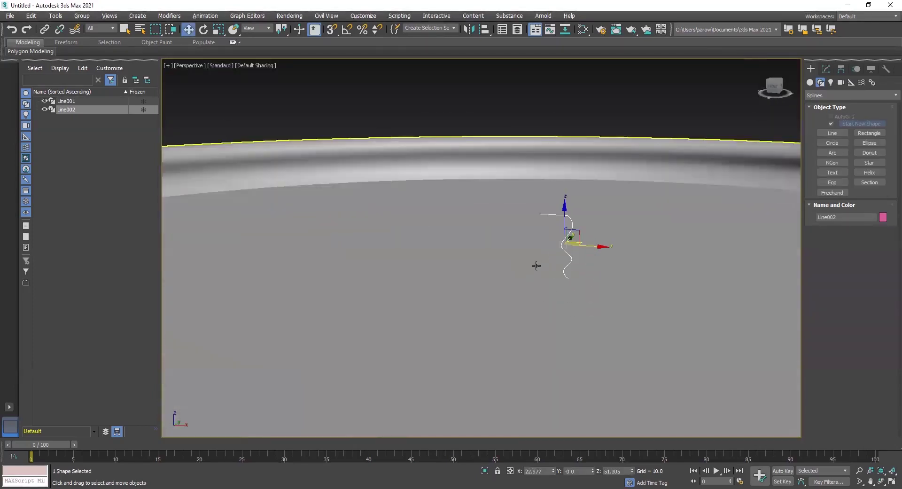
scroll(540, 261, up, 2)
Apply a Lathe modifier to the wavy profile and align its axis to Min.
click(828, 69)
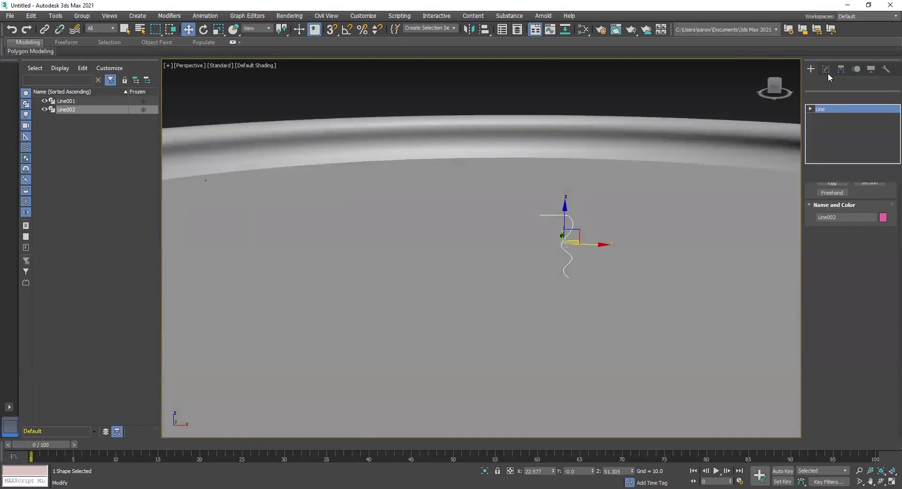
click(831, 97)
scroll(831, 97, down, 10)
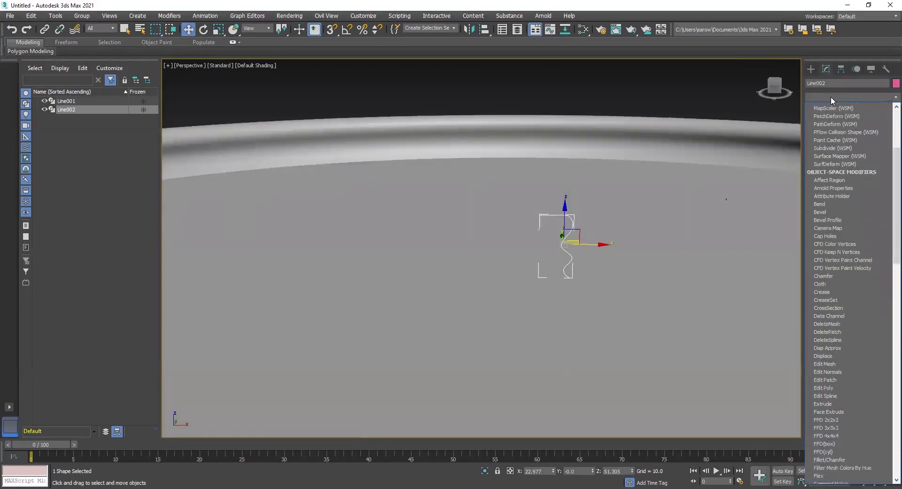
click(818, 108)
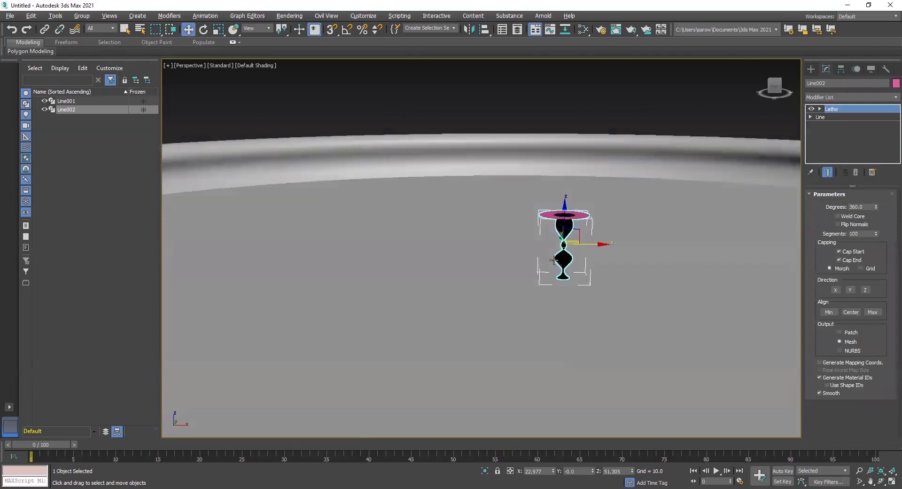
click(828, 313)
Move the knob profile's end vertex at the upper face's center slightly along X to clear the overlapping faces.
alt+middle_drag(585, 294, 584, 316)
scroll(583, 211, up, 5)
alt+middle_drag(512, 241, 454, 212)
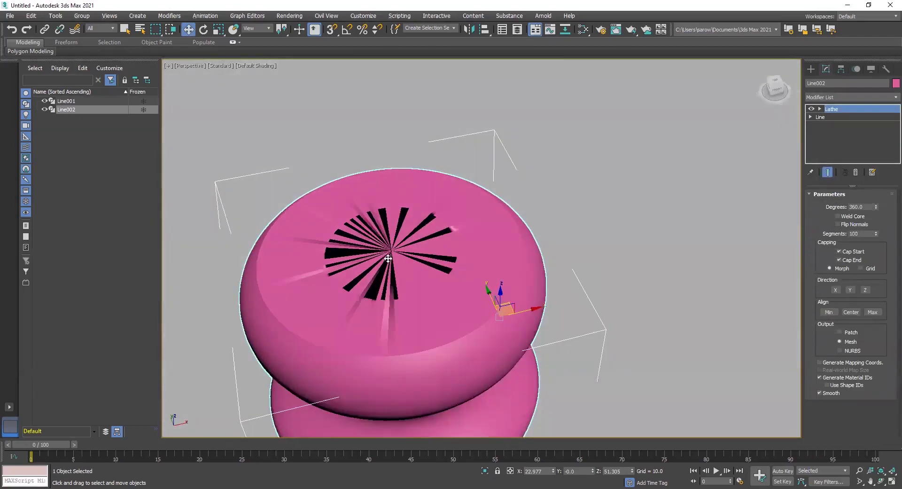
scroll(387, 257, up, 5)
alt+middle_drag(691, 172, 729, 161)
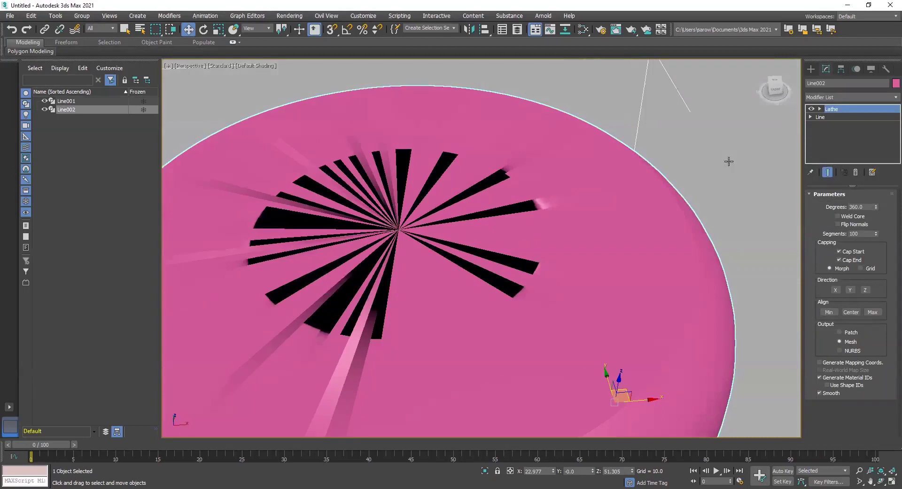
click(821, 117)
click(828, 171)
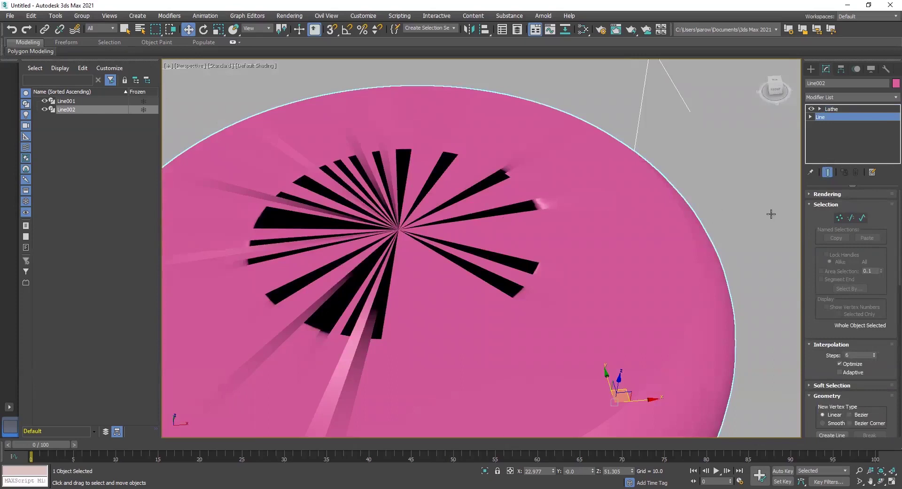
click(840, 218)
click(398, 229)
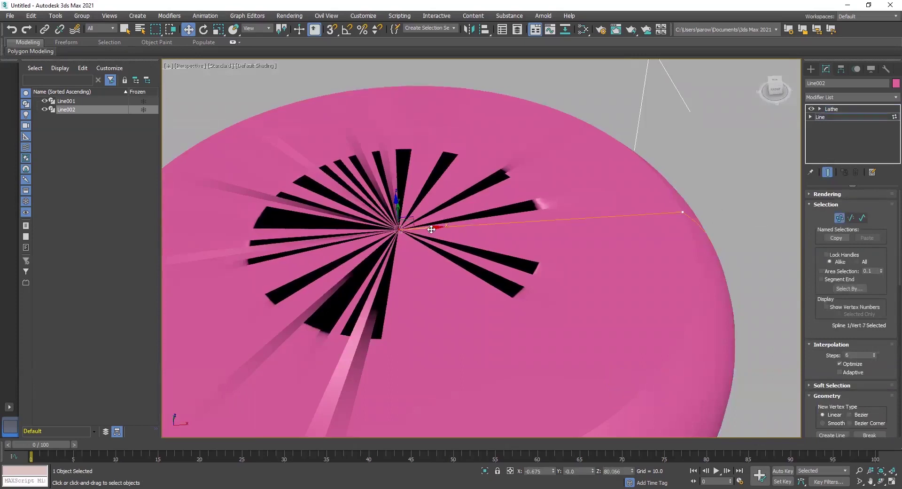
drag(431, 229, 433, 229)
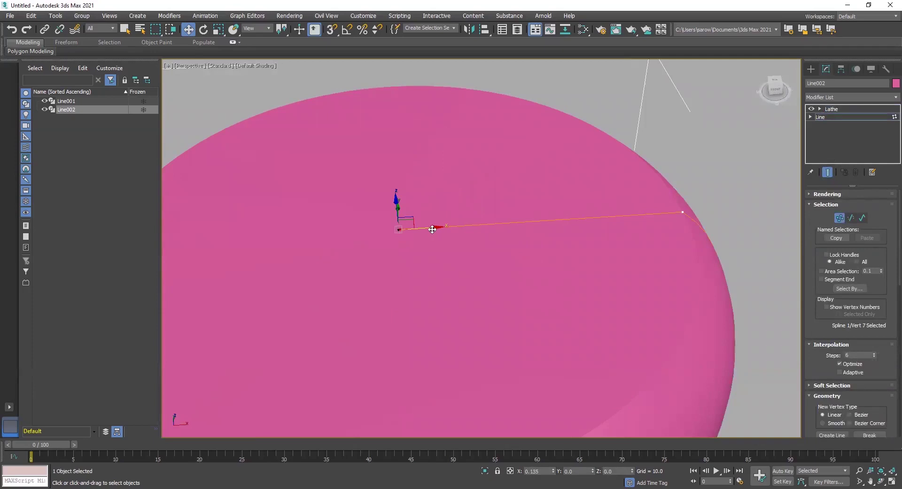
Move the end vertex left along X to close the knob's central hole, and return to the Lathe level of the modifier stack.
scroll(393, 238, up, 10)
scroll(525, 167, up, 2)
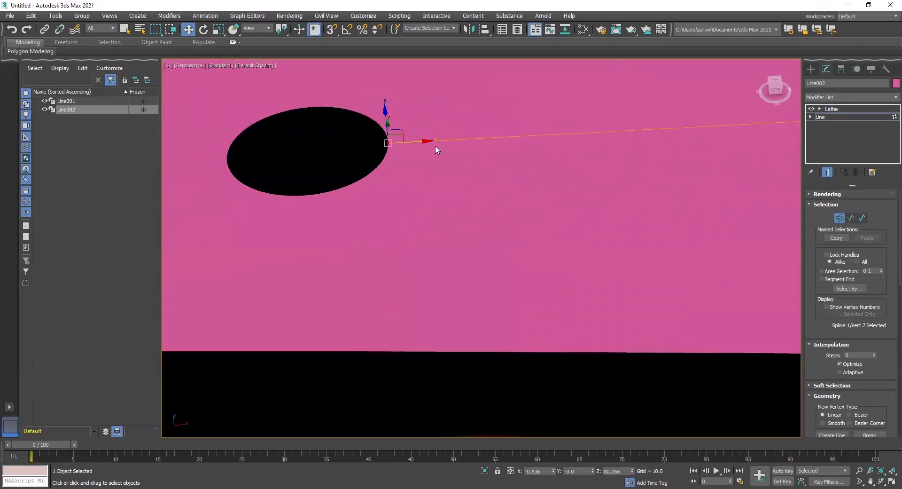
drag(423, 141, 352, 183)
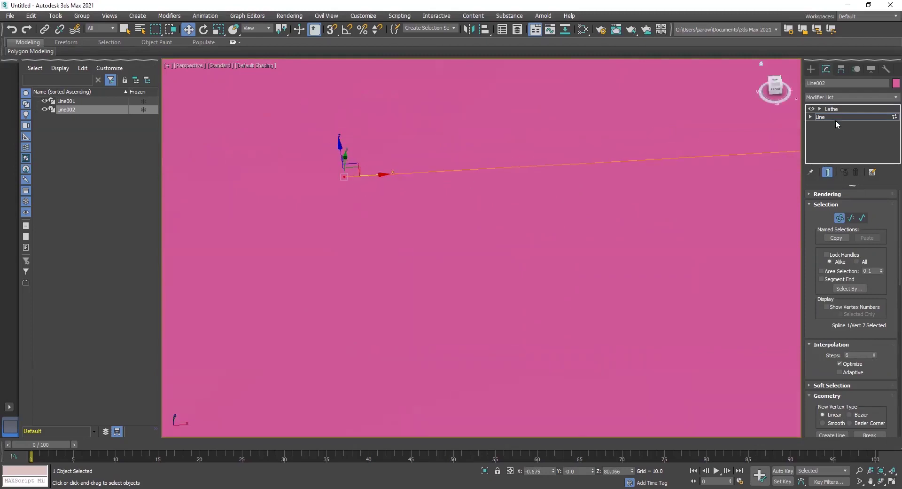
click(837, 117)
click(836, 109)
Mix a neutral gray with RGB values of 64 and change the knob's object color from pink to gray.
scroll(590, 210, down, 10)
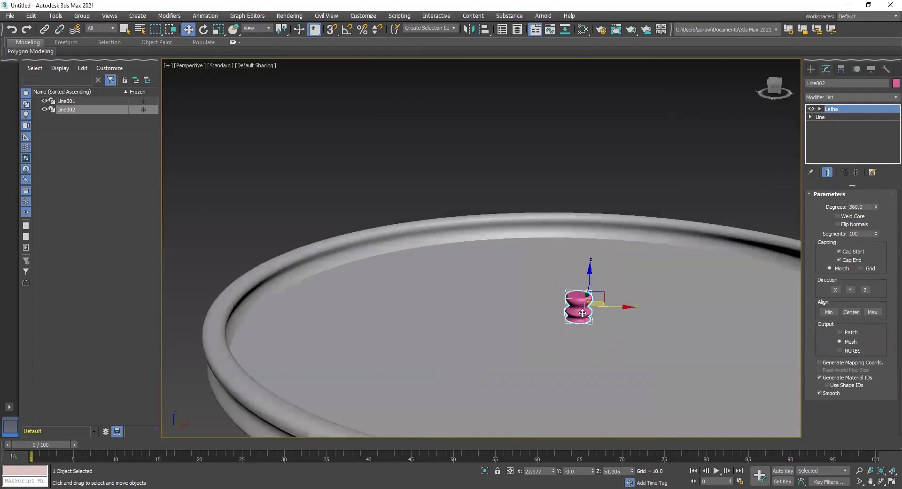
alt+middle_drag(583, 313, 548, 299)
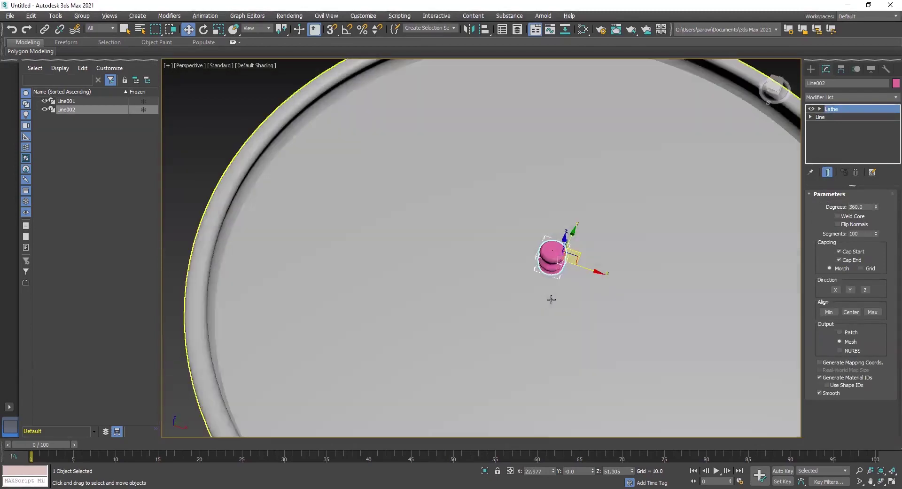
click(894, 83)
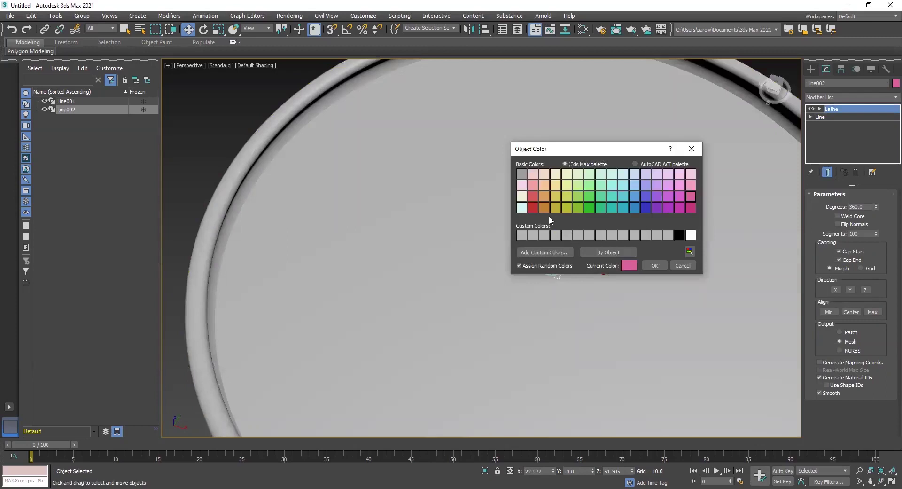
click(522, 174)
drag(607, 153, 613, 130)
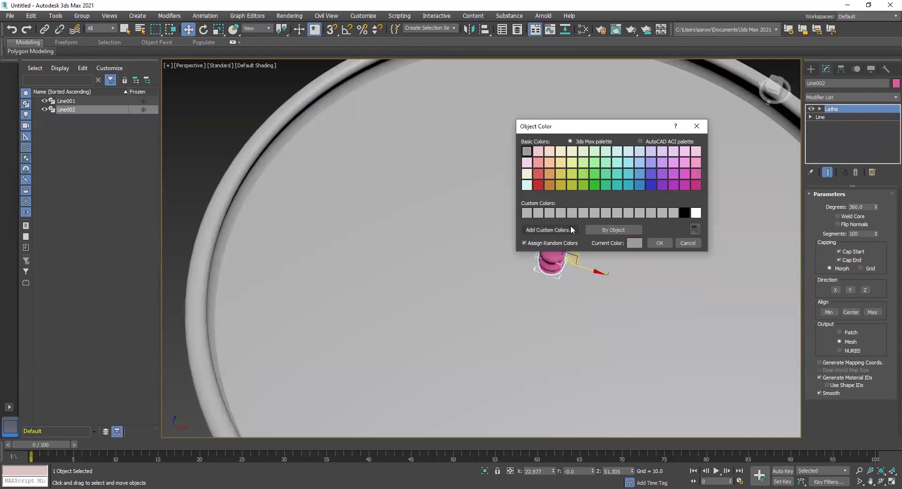
click(555, 230)
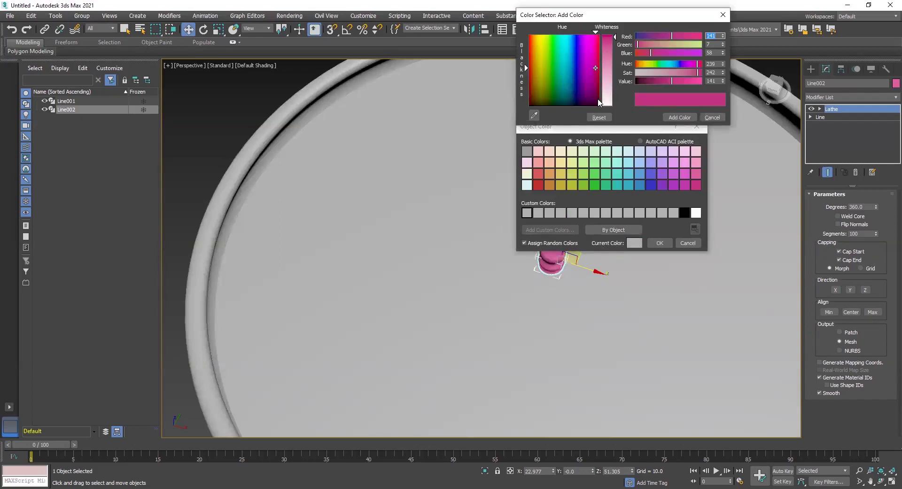
drag(586, 103, 527, 106)
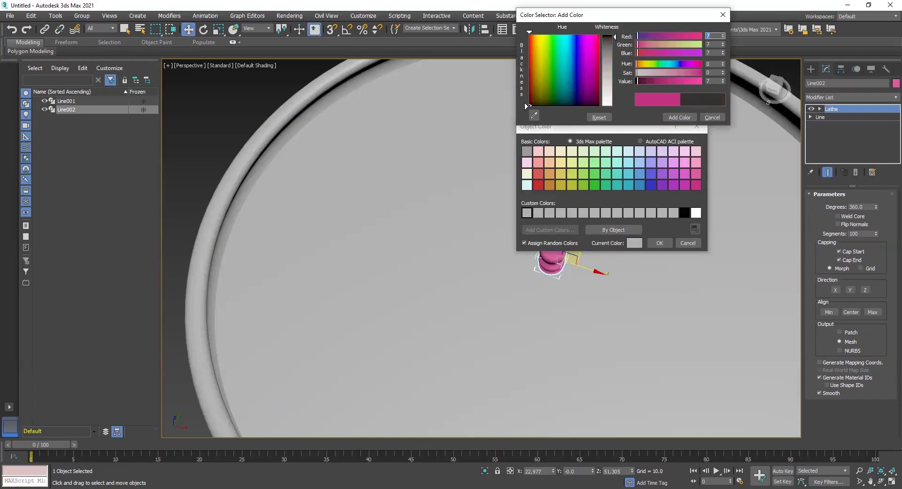
drag(610, 46, 611, 53)
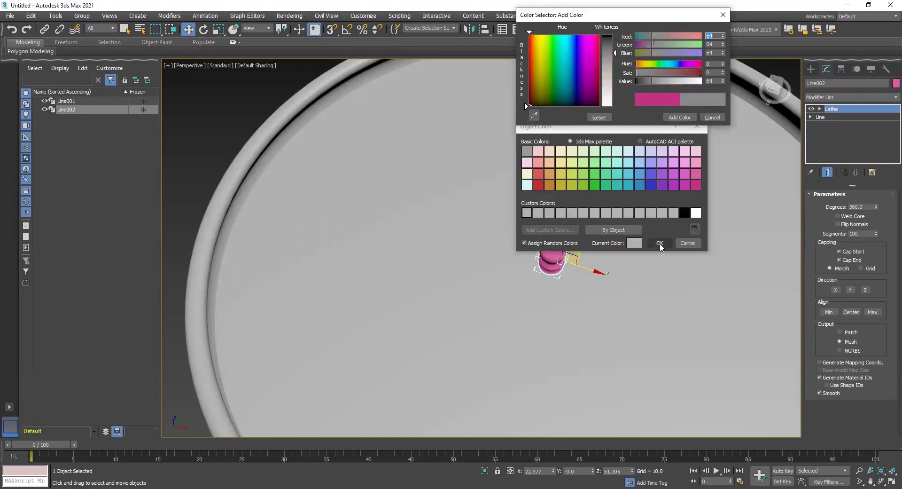
click(220, 108)
Modify the knob's current object color to a darker neutral gray with red, green and blue at 70.
scroll(582, 271, down, 5)
alt+middle_drag(583, 271, 566, 244)
scroll(572, 291, up, 6)
click(531, 261)
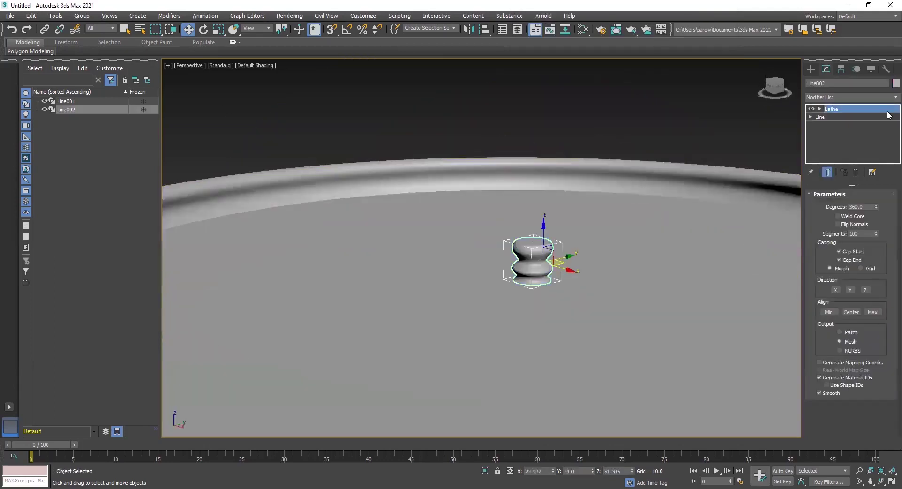
click(895, 83)
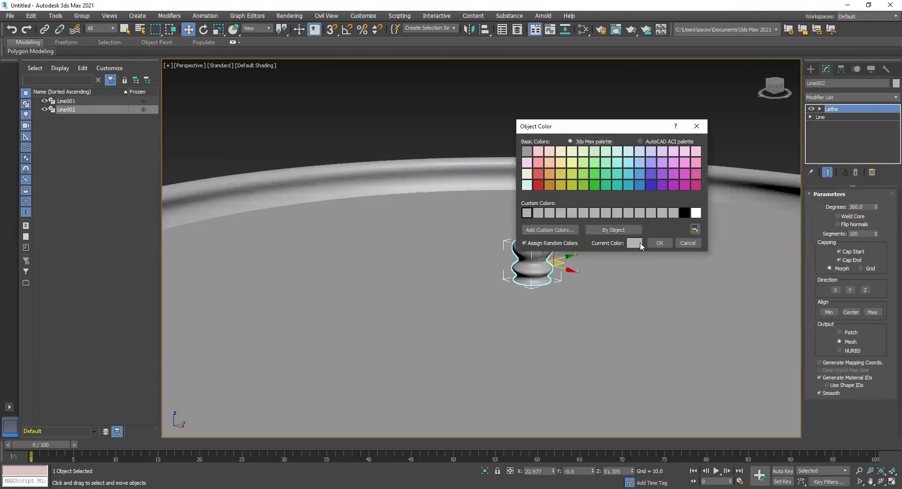
click(635, 243)
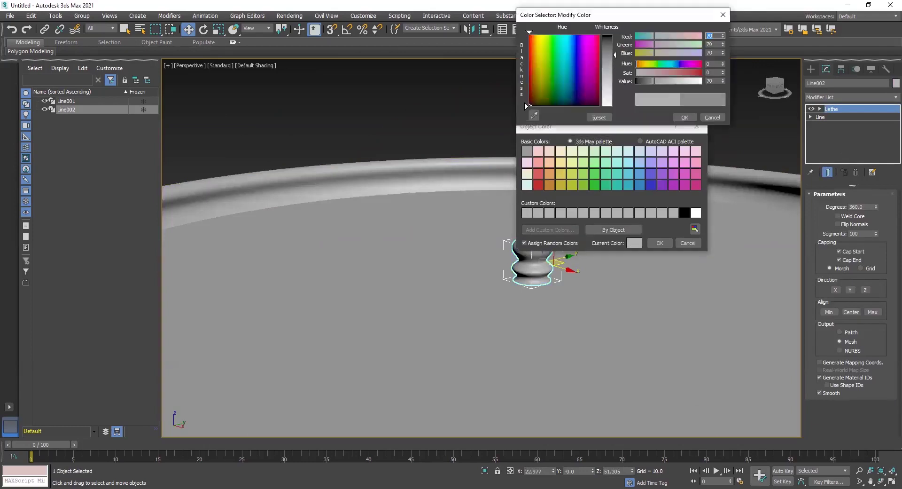
click(684, 117)
click(667, 247)
click(645, 141)
alt+middle_drag(643, 201, 553, 252)
alt+middle_drag(487, 252, 548, 252)
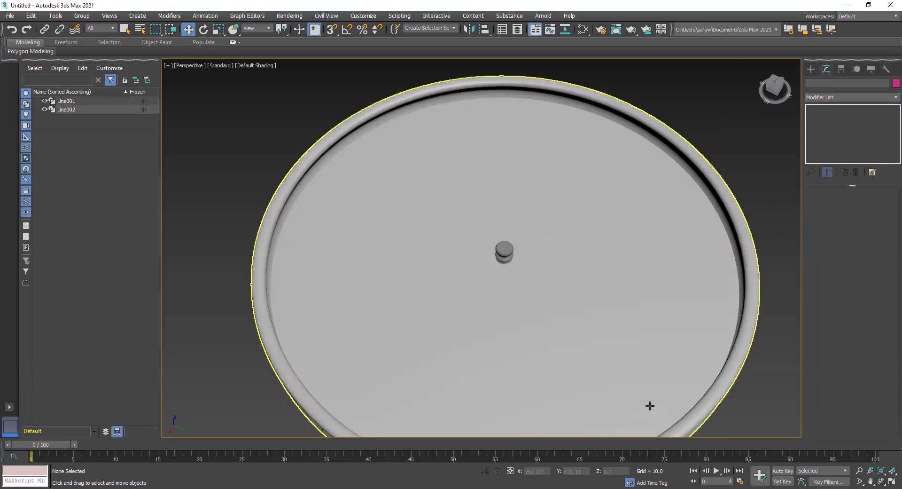
scroll(542, 207, down, 5)
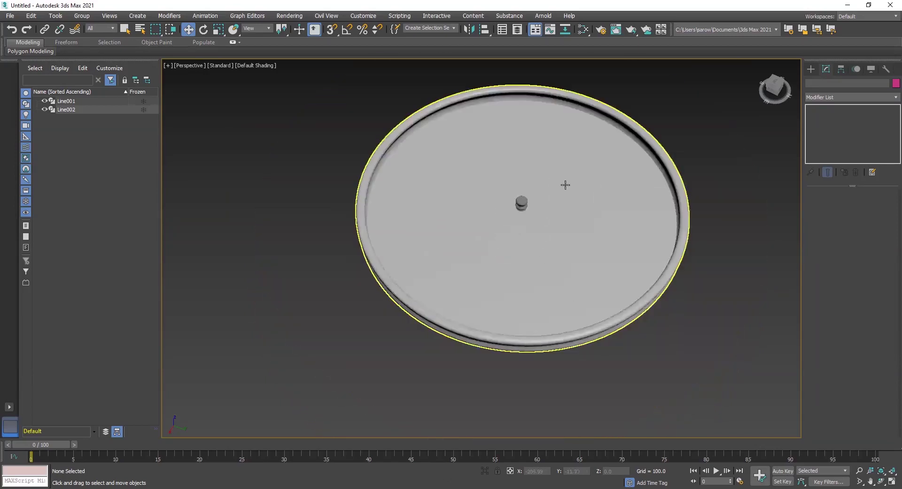
Start the Rectangle spline command and maximize the Top view.
click(811, 68)
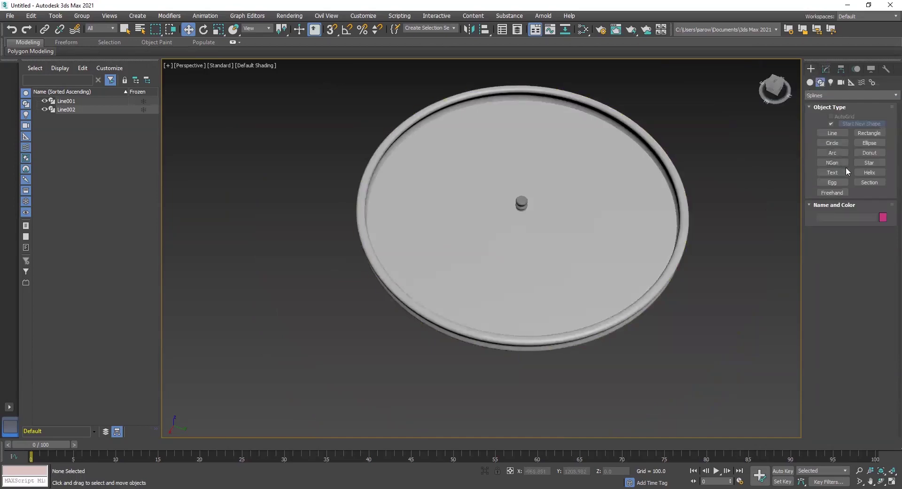
click(869, 133)
key(alt+w)
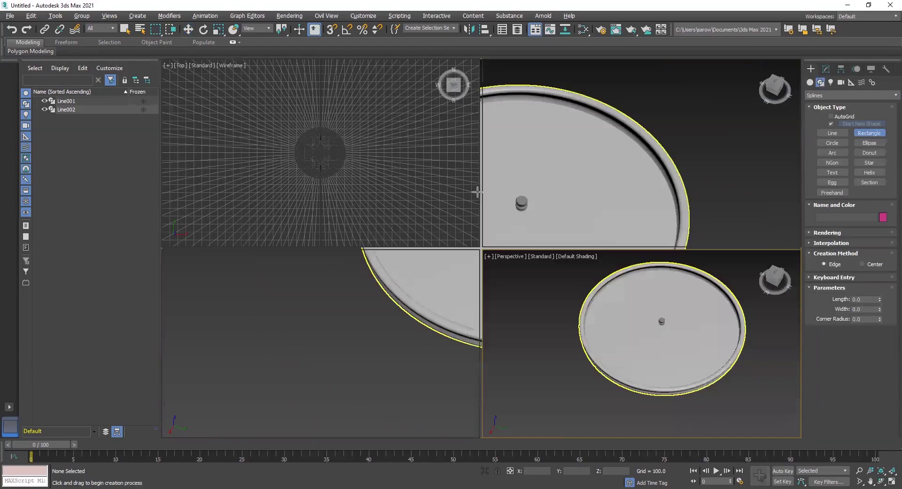
click(411, 199)
key(alt+w)
Examine in the Top view how the plate's rim lines up with the origin axes, and leave the Rectangle command.
scroll(463, 176, down, 9)
middle_drag(463, 164, 496, 235)
scroll(457, 183, up, 3)
scroll(522, 121, up, 4)
middle_drag(526, 117, 544, 228)
scroll(543, 226, up, 2)
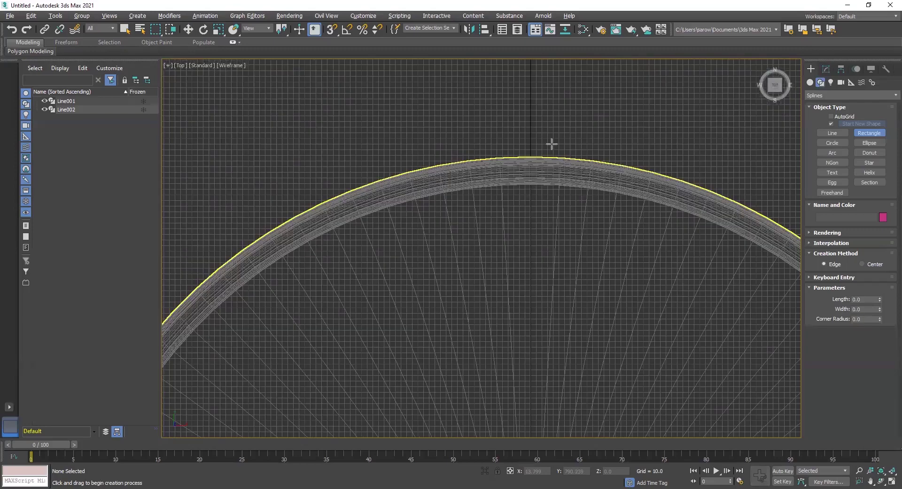
scroll(521, 291, down, 4)
middle_drag(512, 284, 505, 246)
scroll(564, 157, up, 5)
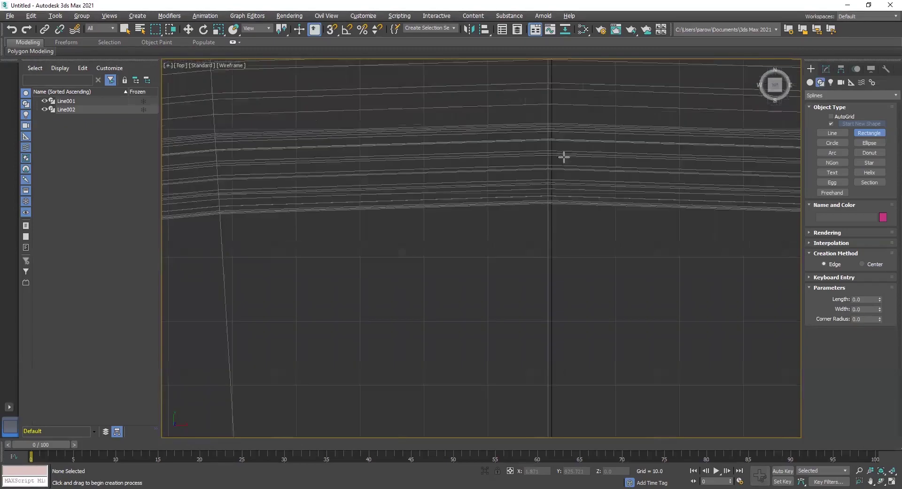
scroll(531, 282, down, 3)
middle_drag(608, 433, 635, 96)
middle_drag(413, 268, 593, 141)
scroll(270, 228, up, 6)
scroll(402, 301, down, 3)
scroll(437, 282, down, 3)
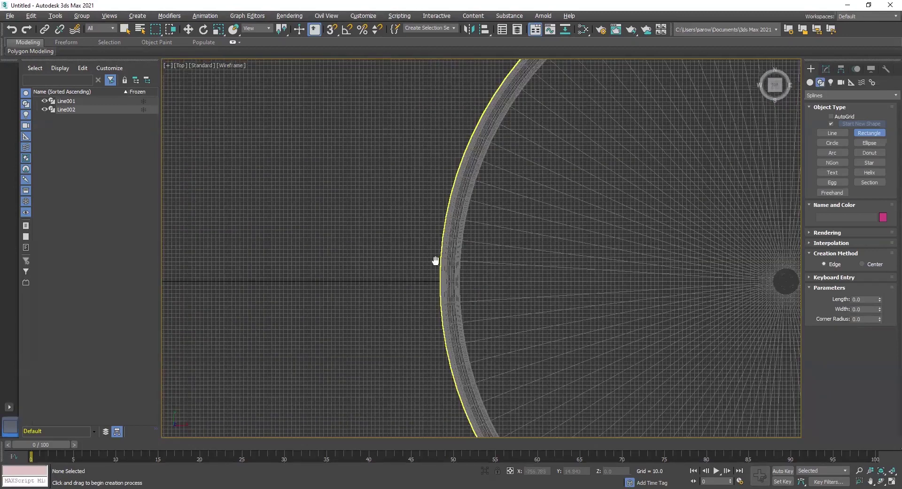
scroll(271, 202, down, 3)
right_click(357, 230)
Select the plate and center its pivot to the object using Affect Pivot Only.
click(365, 223)
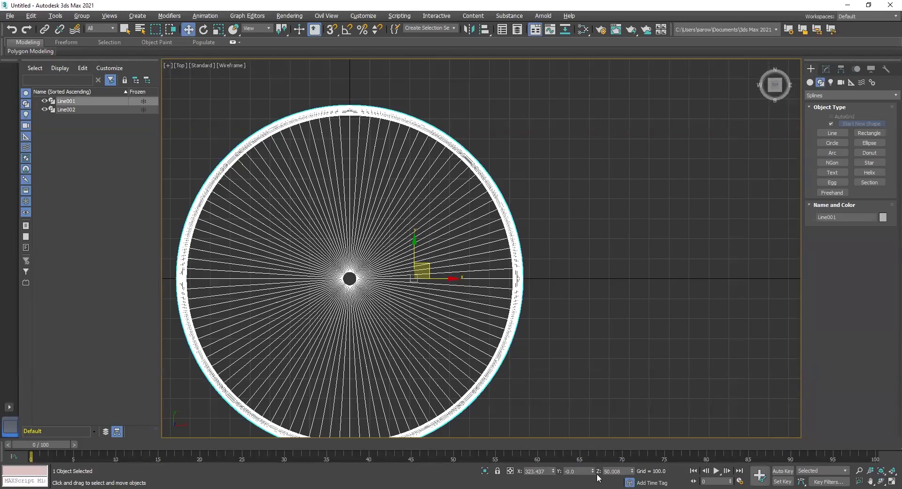
middle_drag(387, 295, 409, 255)
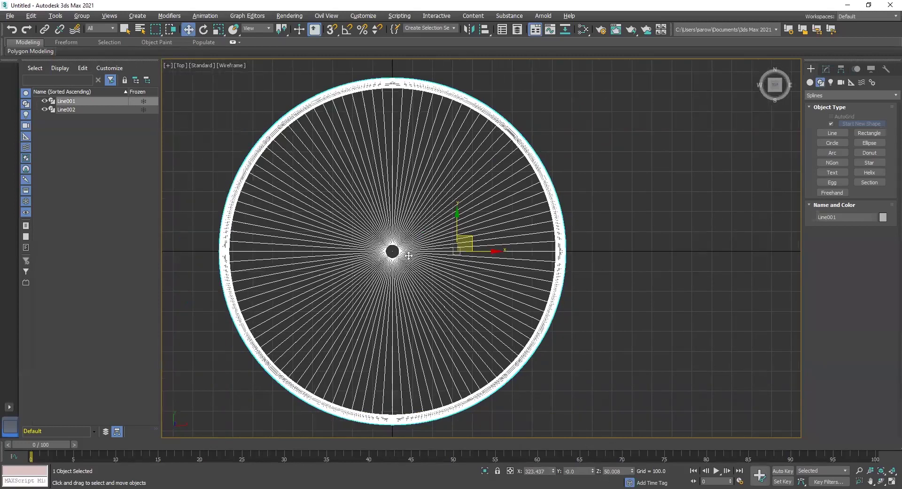
click(841, 69)
click(849, 134)
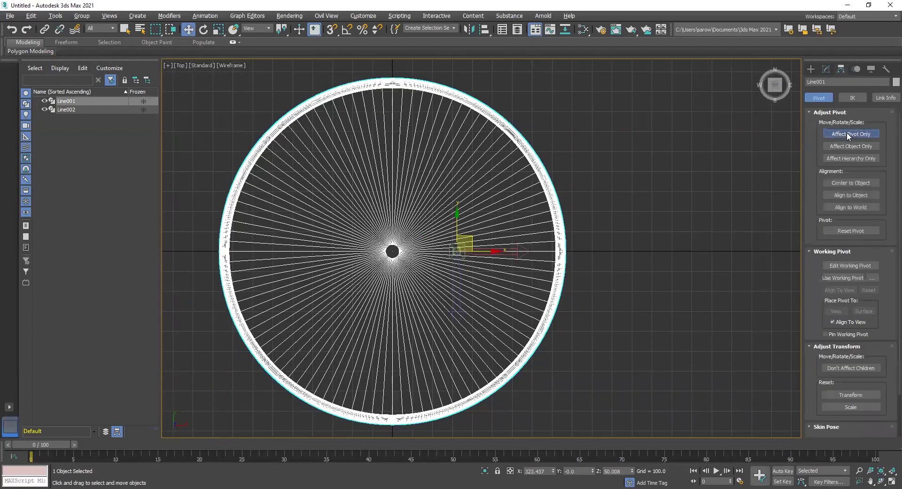
click(848, 184)
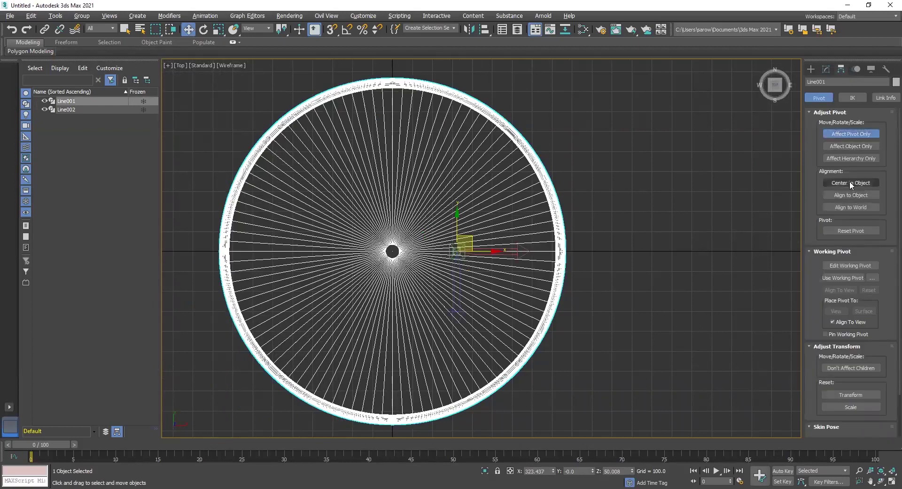
click(842, 133)
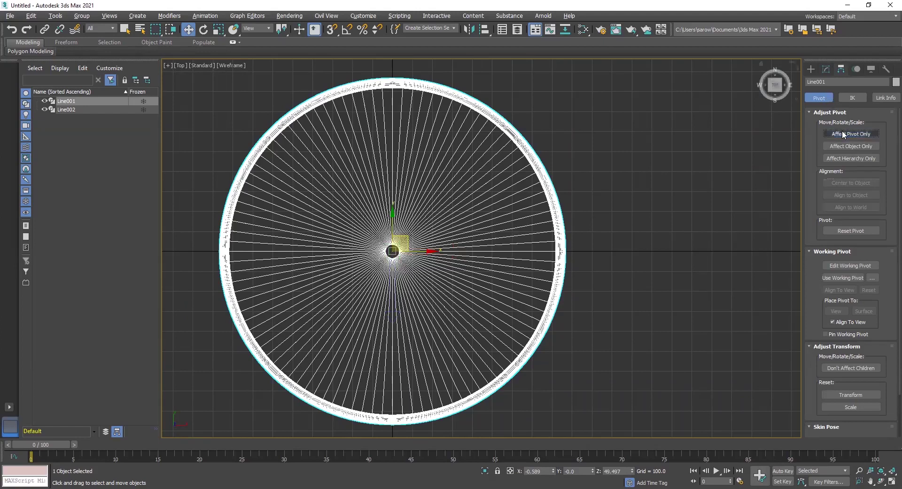
Set the plate's X and Z positions to 0 to place it at the world origin.
click(811, 69)
middle_drag(499, 321, 520, 281)
click(547, 471)
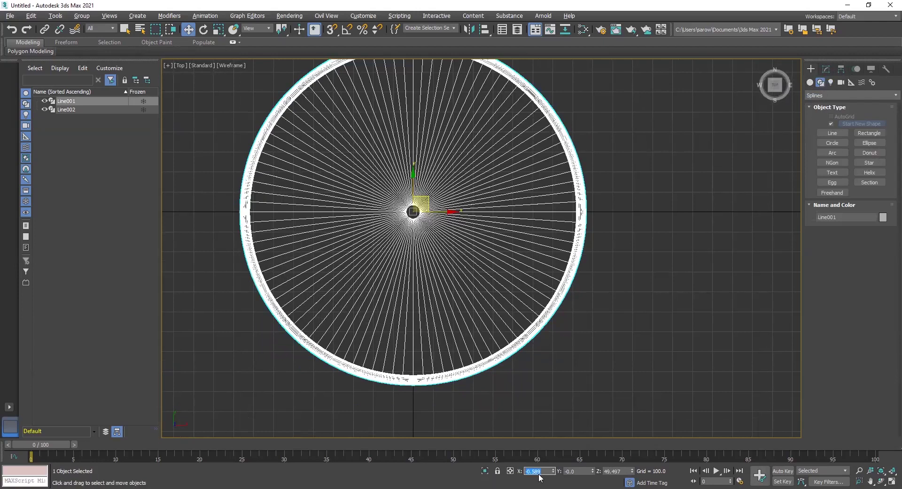
text(0)
key(Return)
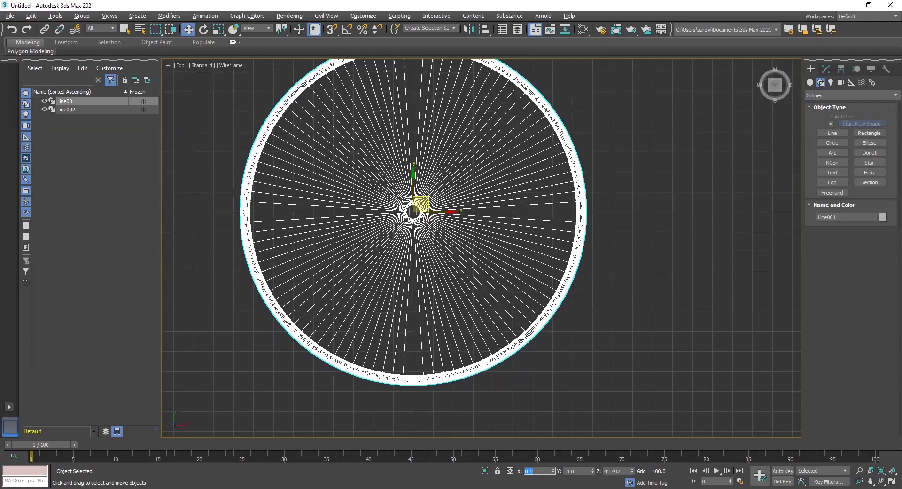
scroll(385, 108, up, 1)
scroll(441, 115, up, 5)
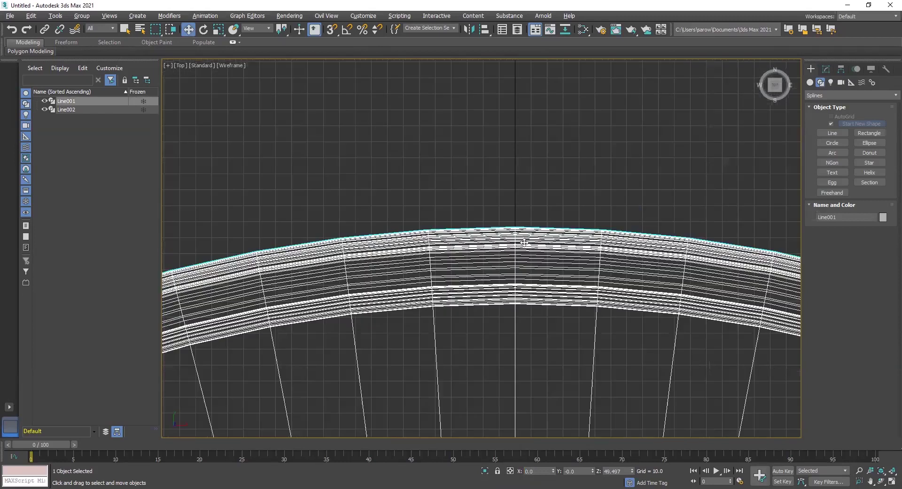
scroll(537, 247, down, 6)
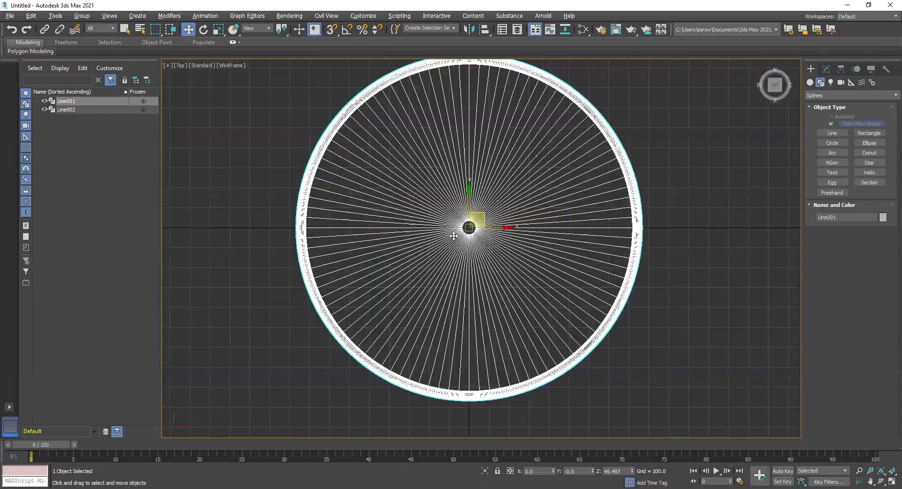
middle_drag(459, 248, 454, 215)
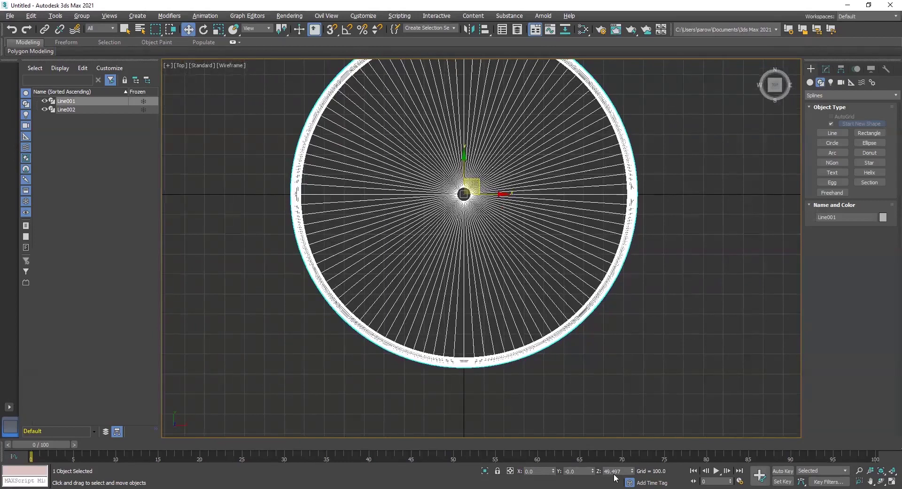
mouse_move(580, 471)
mouse_down()
mouse_move(571, 471)
mouse_move(619, 470)
mouse_move(575, 468)
mouse_up()
text(0)
key(Return)
Examine the plate's alignment in the Front view and its height relative to the knob in the Perspective view.
key(alt+w)
key(alt+w)
scroll(581, 225, down, 6)
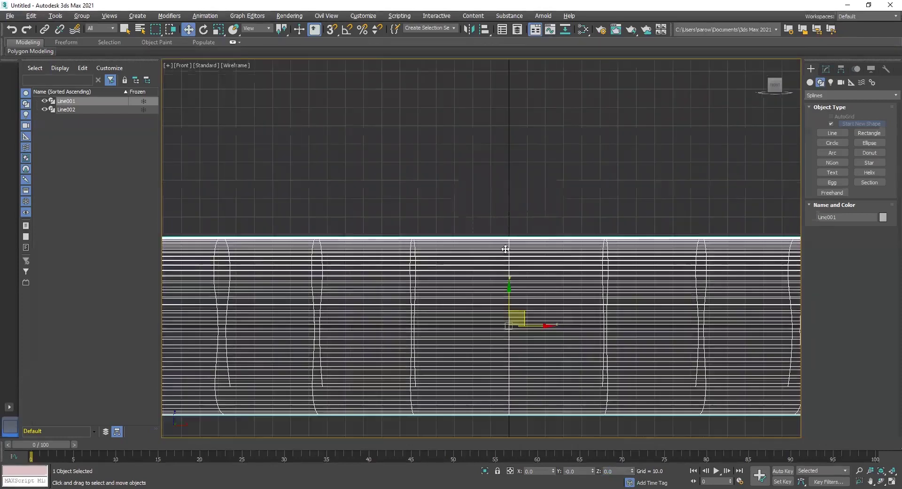
middle_drag(451, 223, 621, 79)
scroll(524, 153, down, 3)
middle_drag(511, 193, 479, 235)
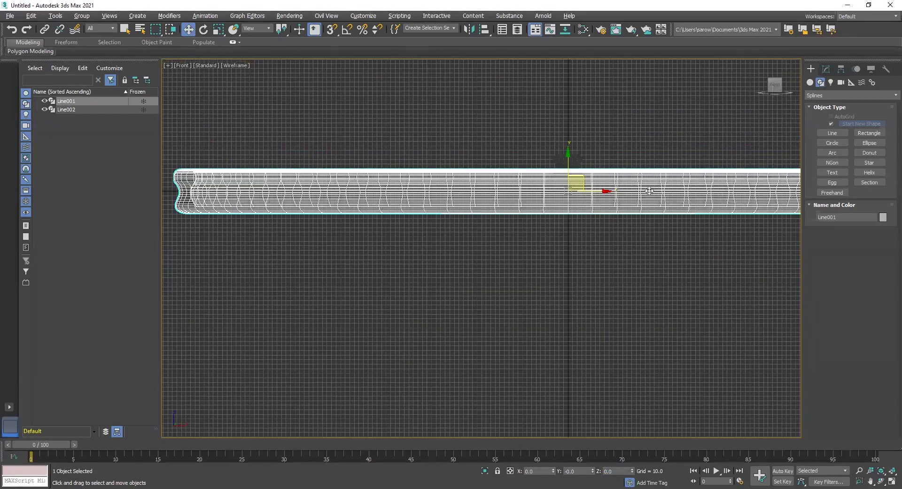
scroll(541, 183, up, 6)
key(alt+w)
click(674, 359)
scroll(613, 319, up, 5)
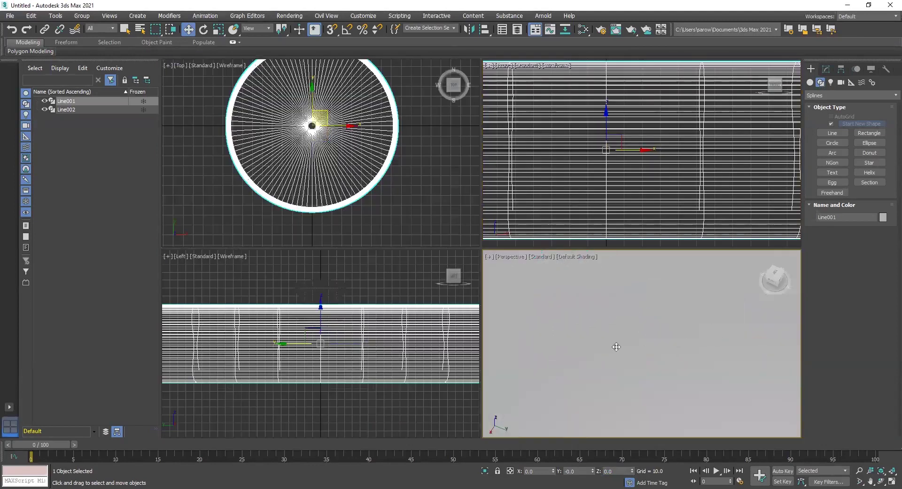
scroll(616, 348, down, 5)
alt+middle_drag(714, 329, 663, 332)
scroll(663, 332, up, 5)
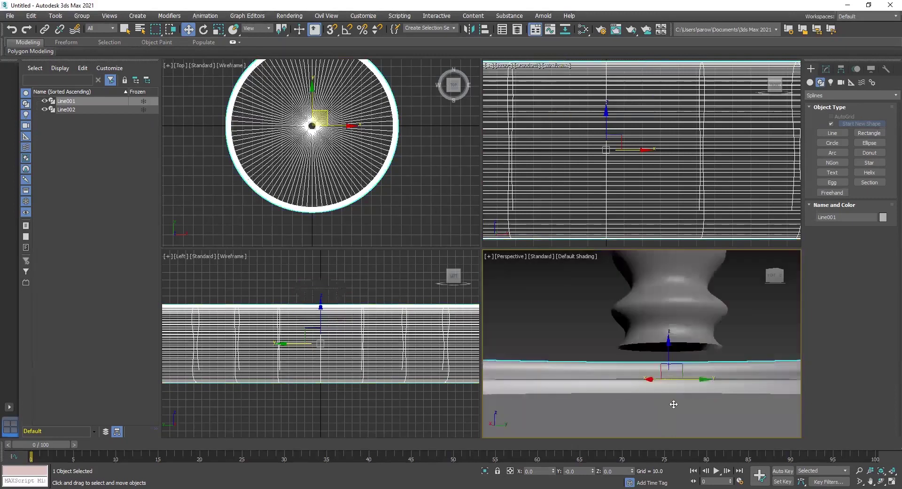
scroll(659, 387, down, 8)
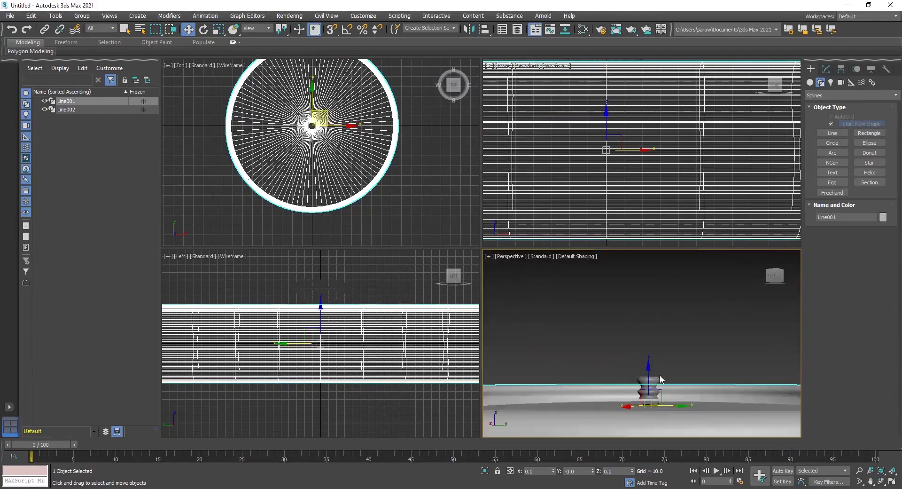
Select the knob, maximize the Top view, and center the knob's pivot to the object.
click(658, 383)
middle_click(306, 172)
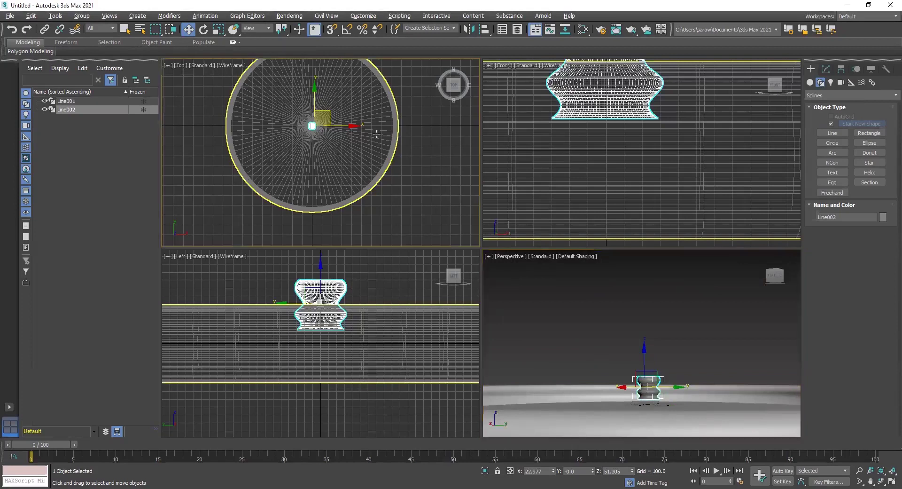
key(alt+w)
scroll(444, 227, up, 3)
key(z)
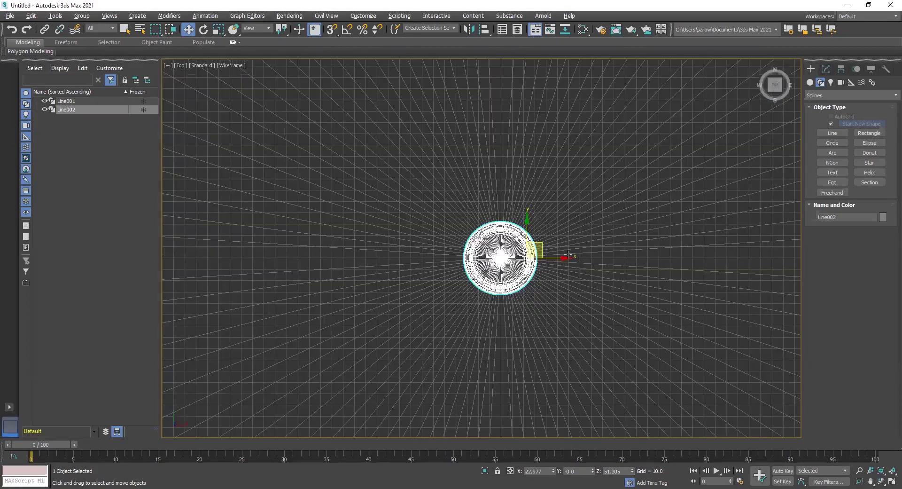
click(841, 70)
click(851, 134)
click(859, 184)
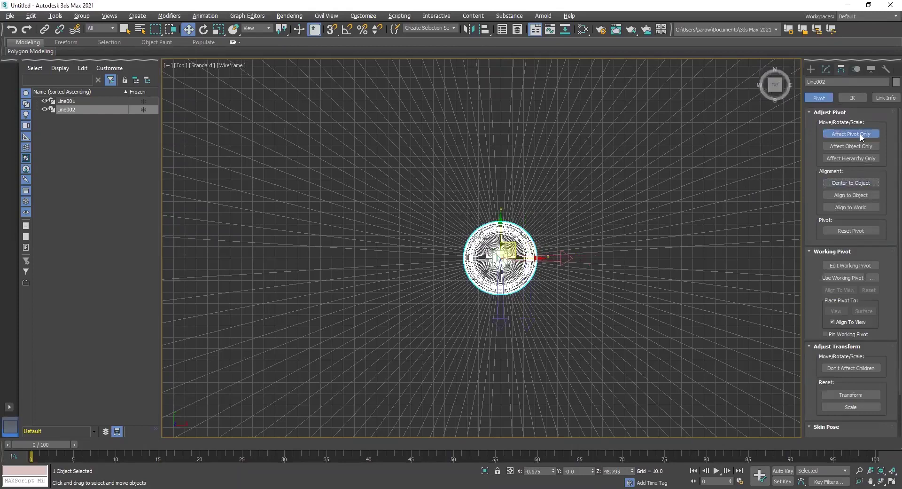
Leave pivot editing and set the knob's X, Y and Z positions to 0.
click(812, 69)
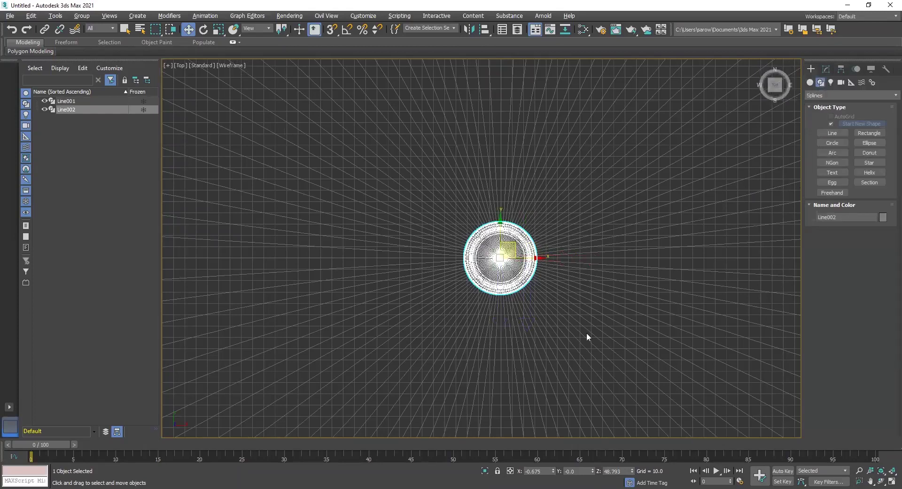
middle_drag(579, 371, 580, 324)
drag(545, 470, 521, 452)
text(0)
key(Tab)
text(0)
key(Tab)
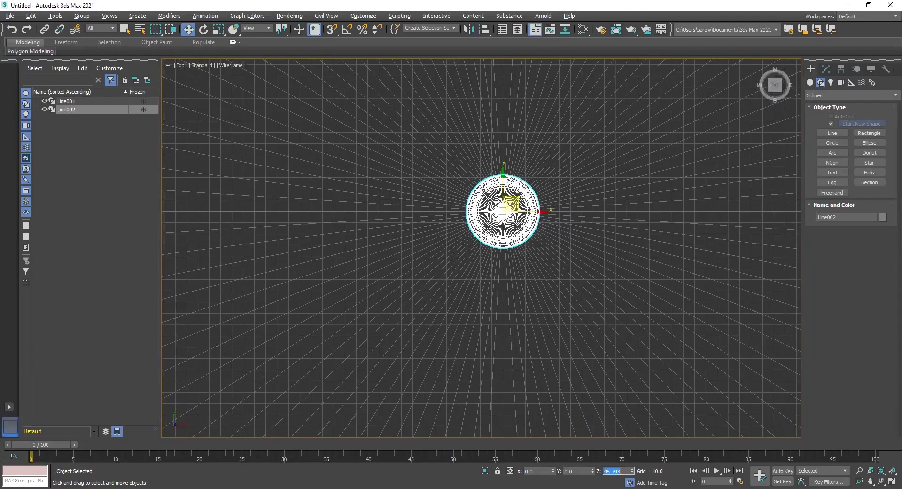
text(0)
Lower the knob by about 2.2 units in the maximized Left view.
middle_click(562, 314)
key(alt+w)
middle_click(376, 347)
key(alt+w)
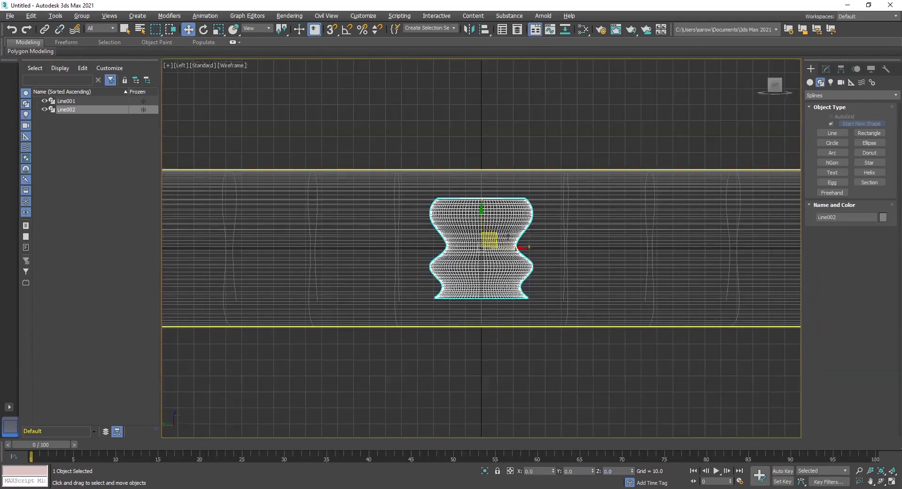
scroll(434, 230, up, 5)
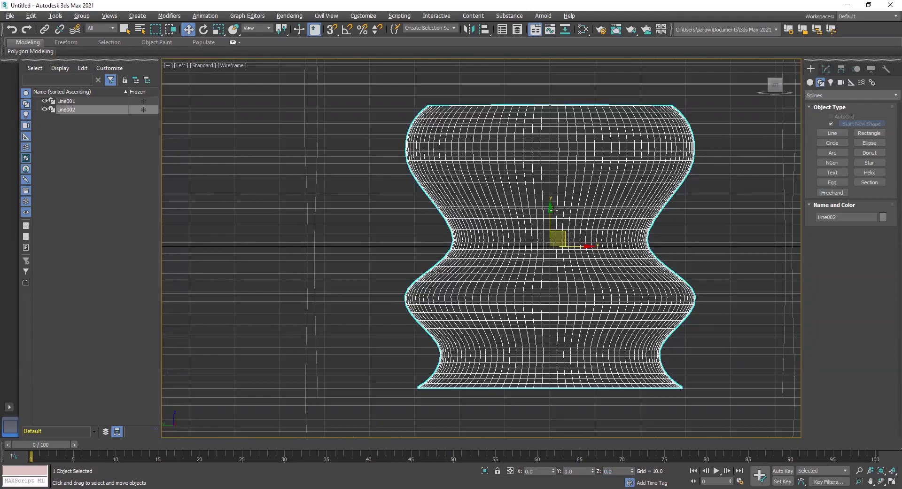
drag(550, 208, 550, 218)
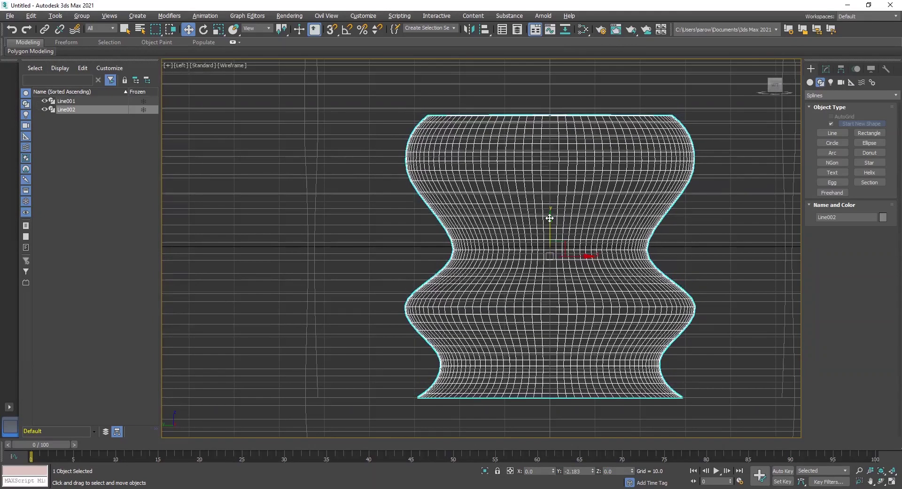
click(550, 218)
Examine how the plate and the knob line up in the Front and Perspective views.
key(alt+w)
click(673, 174)
key(alt+w)
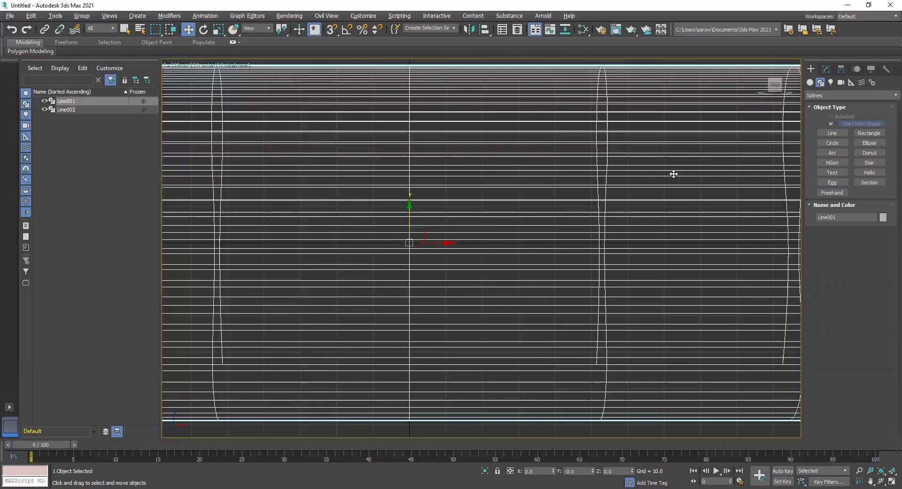
scroll(638, 362, down, 5)
key(alt+w)
click(636, 413)
key(alt+w)
click(585, 264)
alt+middle_drag(584, 264, 367, 288)
middle_drag(422, 206, 534, 194)
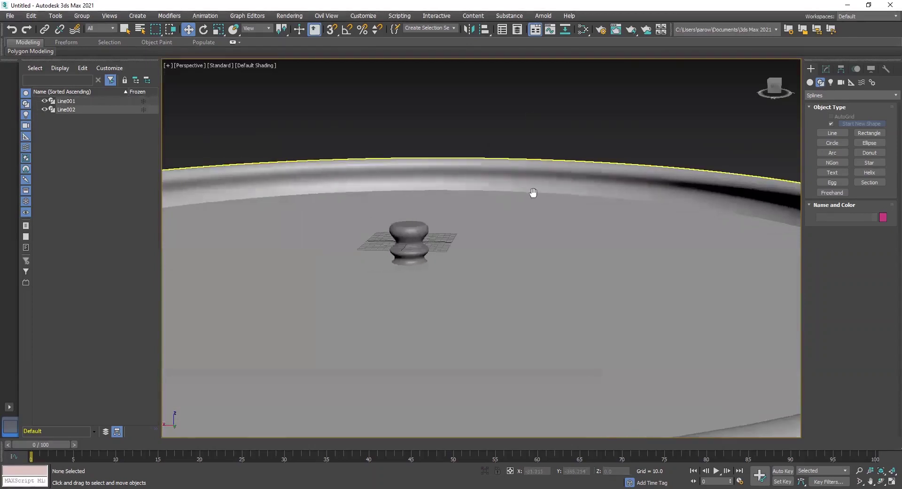
Hide the grid in the Perspective view around the plate and knob.
scroll(536, 200, down, 5)
alt+middle_drag(523, 224, 484, 250)
scroll(481, 248, up, 4)
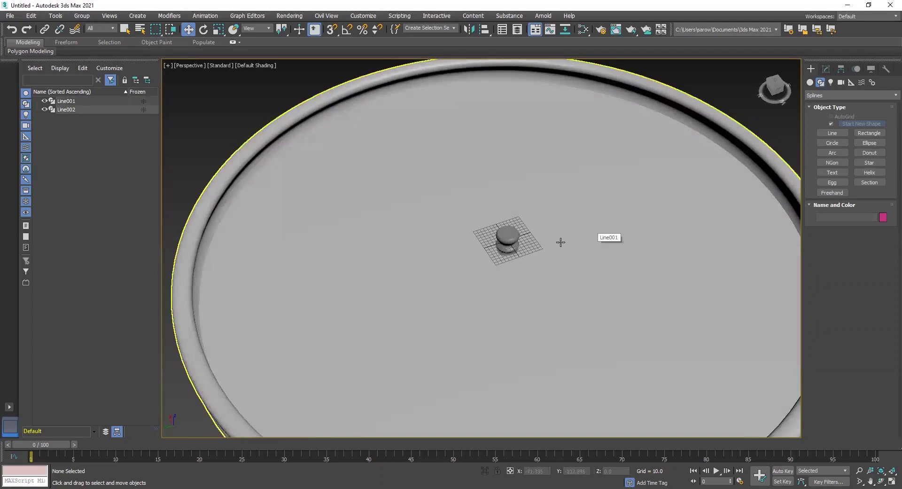
key(g)
alt+middle_drag(436, 262, 460, 244)
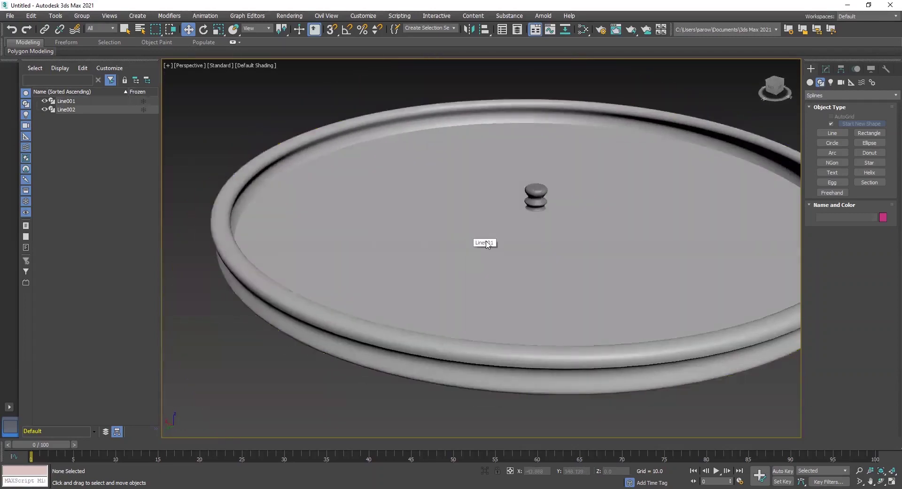
Draw a narrow upright rectangle spline in the Top view, just inside the plate's upper rim near the vertical axis.
key(alt+w)
click(467, 169)
key(alt+w)
scroll(477, 164, down, 8)
middle_drag(477, 164, 493, 231)
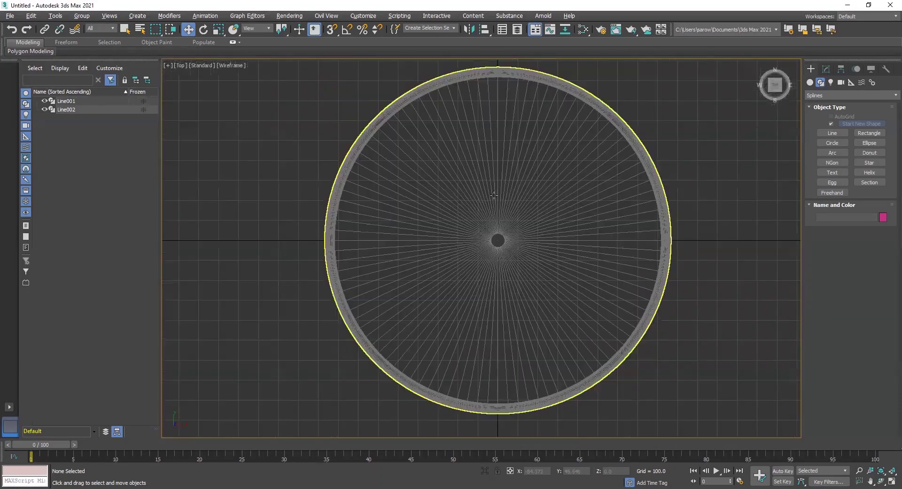
middle_drag(495, 139, 507, 198)
scroll(539, 132, up, 3)
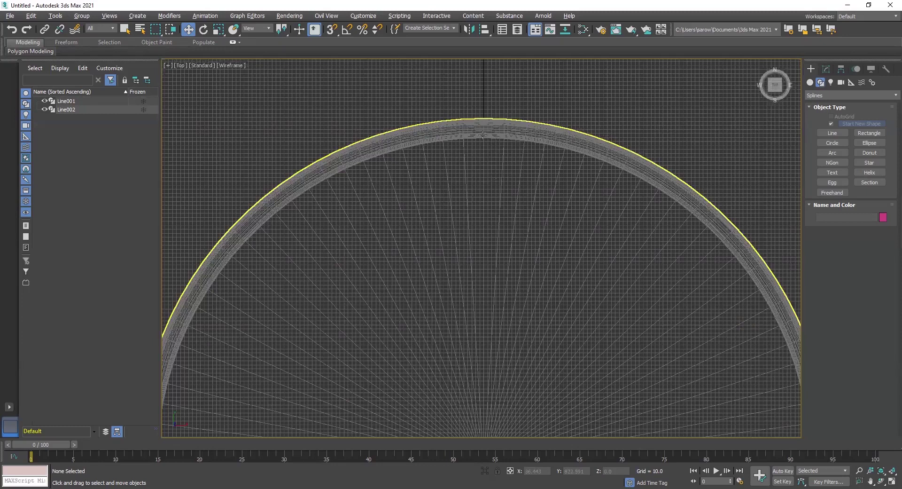
scroll(627, 148, up, 2)
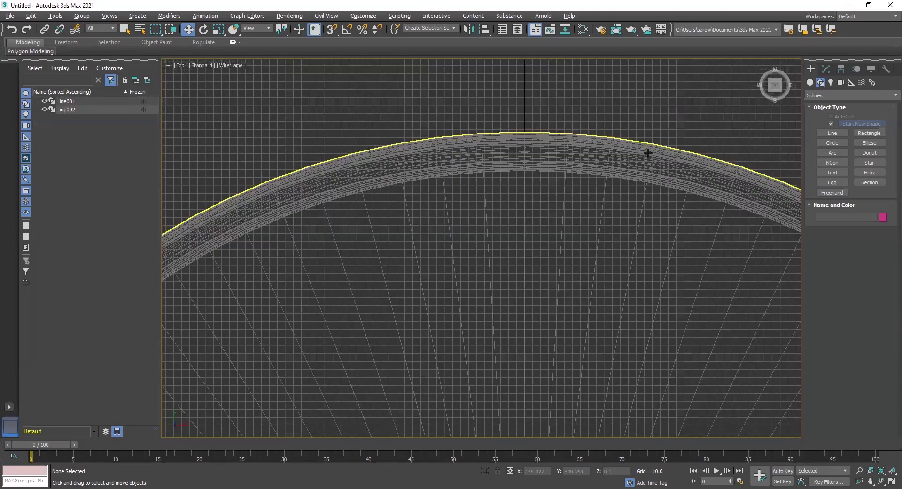
click(869, 134)
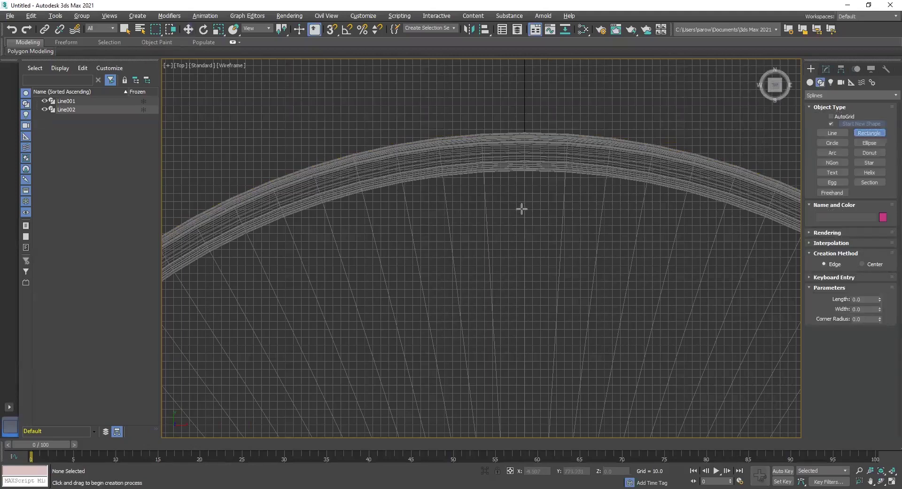
middle_drag(522, 209, 520, 155)
scroll(520, 111, up, 1)
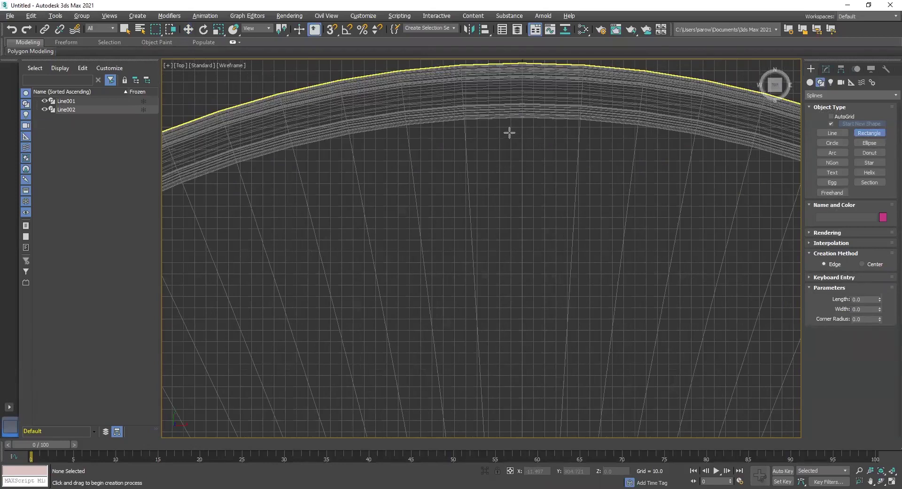
drag(510, 128, 534, 195)
key(w)
Set the rectangle's X position to 0 to center it on the plate's vertical axis.
scroll(544, 213, down, 4)
middle_drag(566, 107, 579, 153)
middle_drag(559, 324, 536, 137)
scroll(542, 81, up, 3)
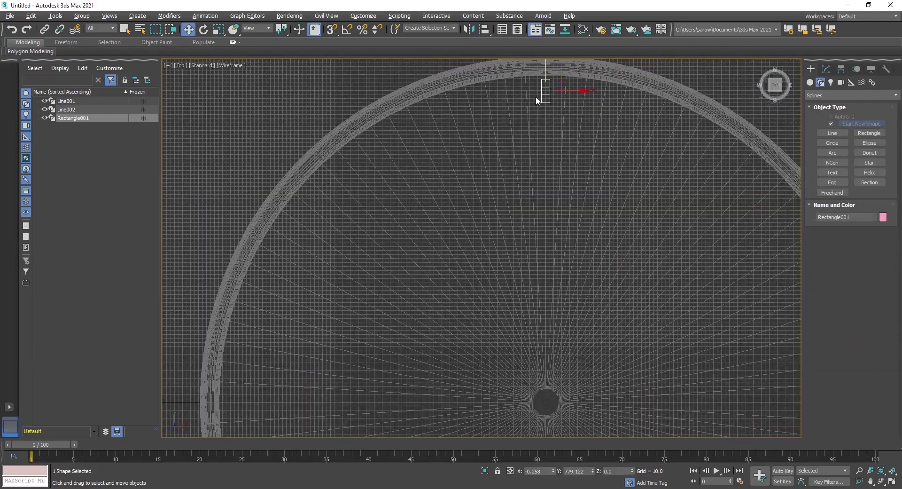
scroll(535, 97, up, 1)
middle_drag(560, 82, 552, 146)
scroll(547, 125, up, 4)
middle_drag(529, 182, 537, 149)
scroll(537, 149, up, 1)
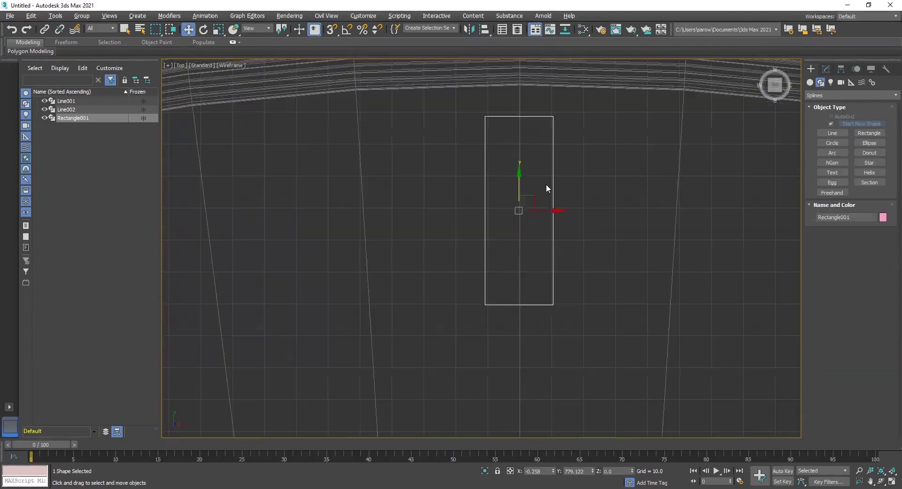
click(536, 471)
text(0)
key(Return)
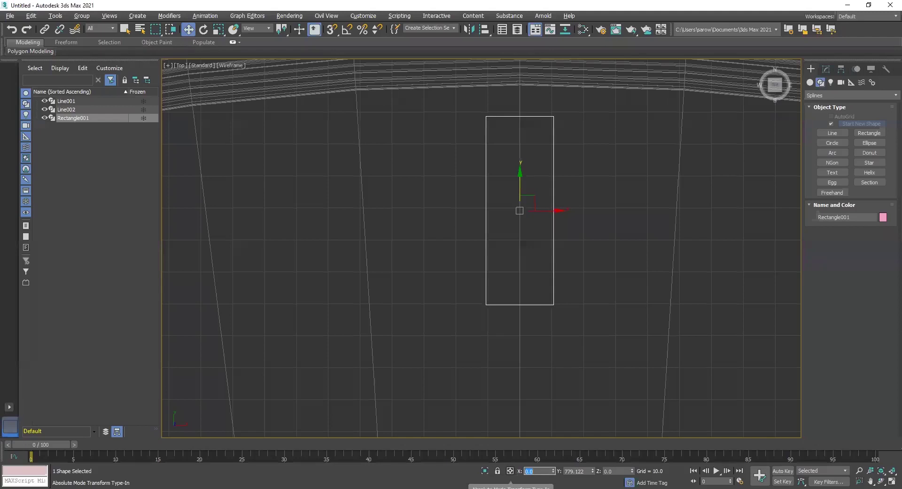
Set the rectangle's Y position to 780.
click(566, 471)
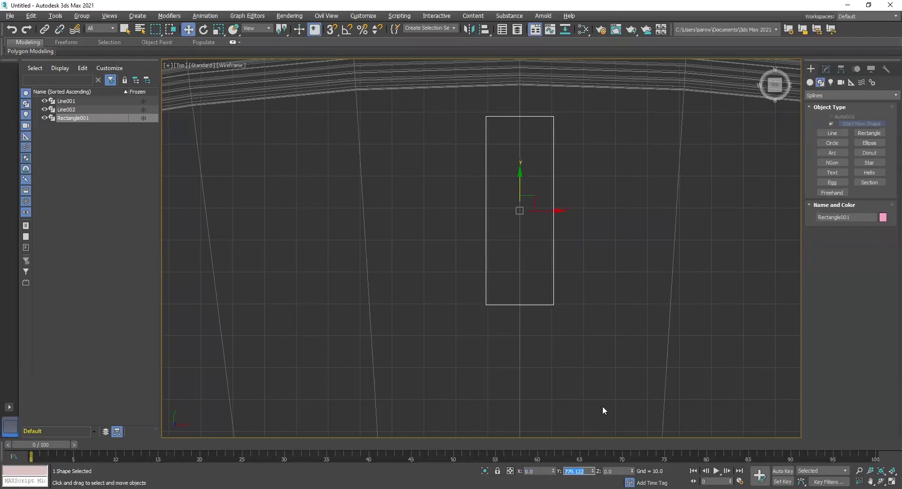
middle_drag(548, 329, 546, 278)
scroll(540, 350, down, 3)
middle_drag(533, 385, 528, 249)
scroll(528, 249, down, 4)
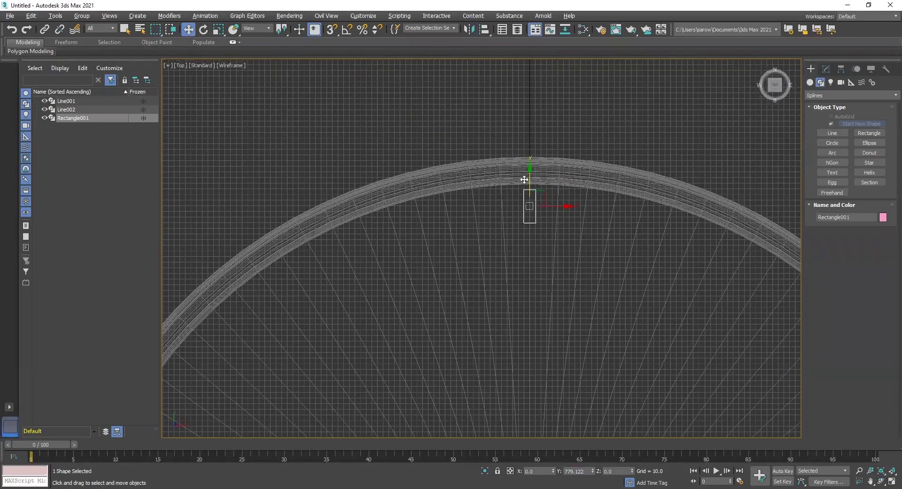
scroll(525, 179, up, 4)
drag(587, 472, 567, 471)
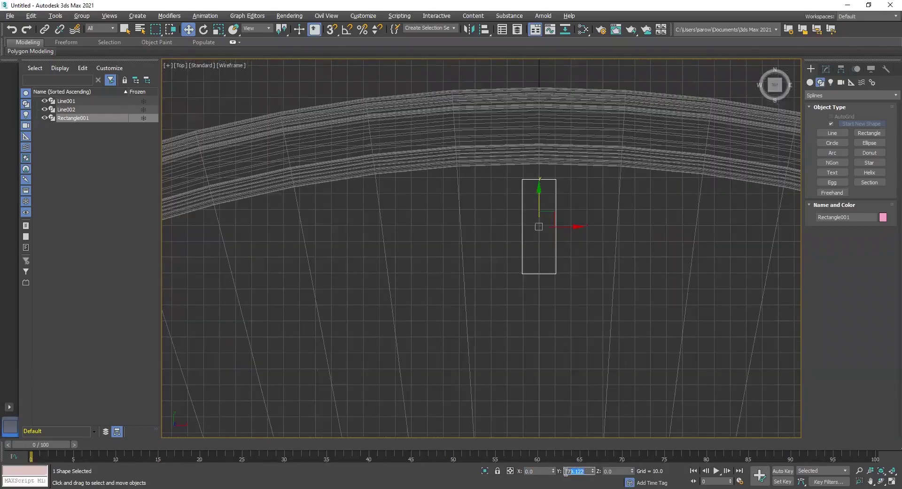
text(780)
key(Return)
Examine the rectangle's placement against the plate's rim in the Top and Perspective views.
middle_drag(673, 257, 653, 207)
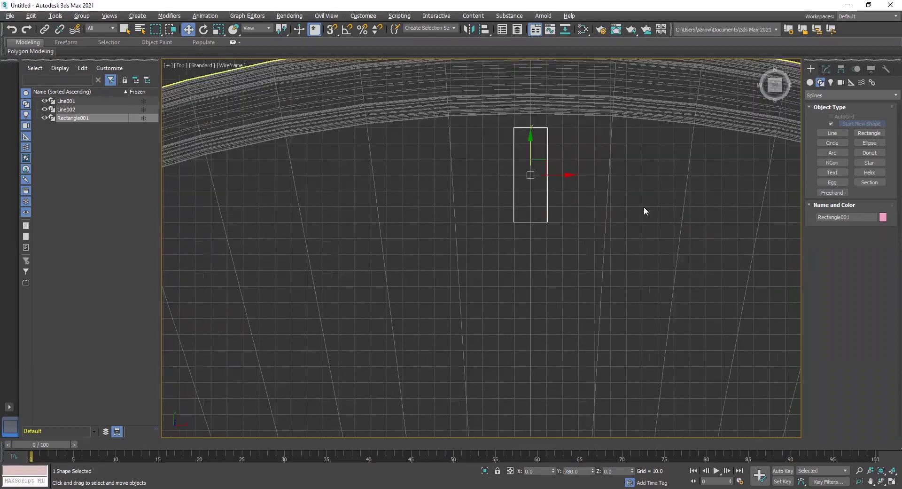
scroll(622, 216, down, 3)
middle_drag(587, 223, 559, 214)
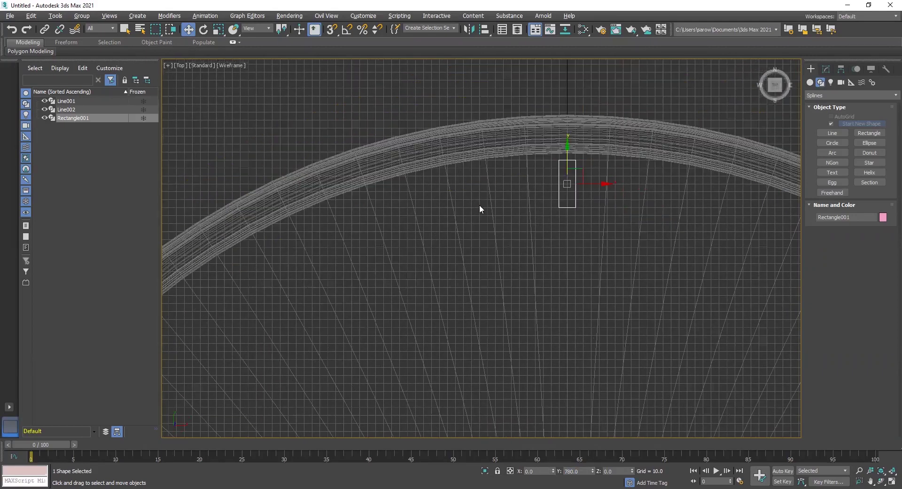
middle_drag(480, 209, 473, 230)
key(alt+w)
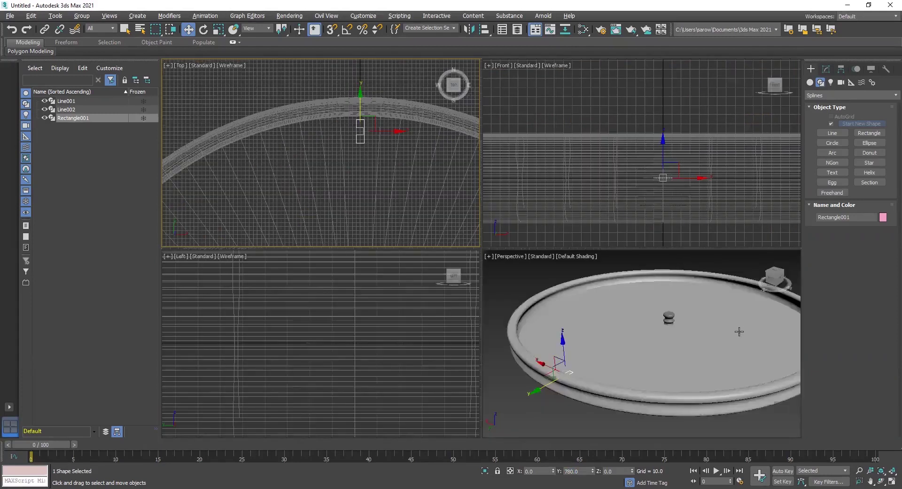
middle_click(539, 338)
key(alt+w)
middle_drag(399, 317, 497, 335)
scroll(497, 334, up, 5)
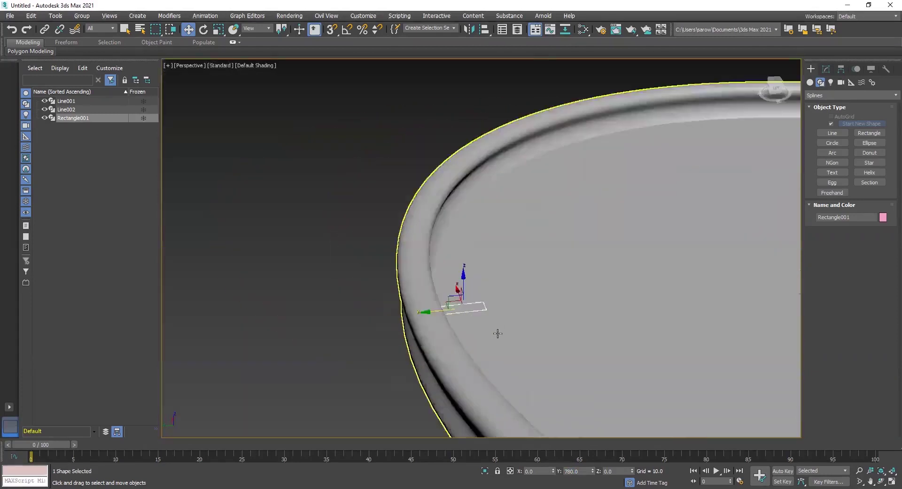
alt+middle_drag(473, 304, 426, 268)
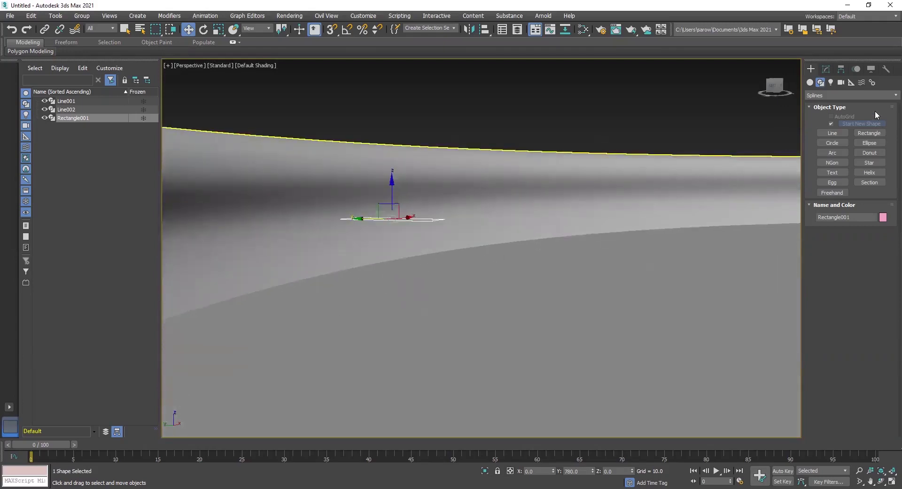
Apply a Shell modifier to the rectangle to give it thickness.
click(827, 68)
click(841, 98)
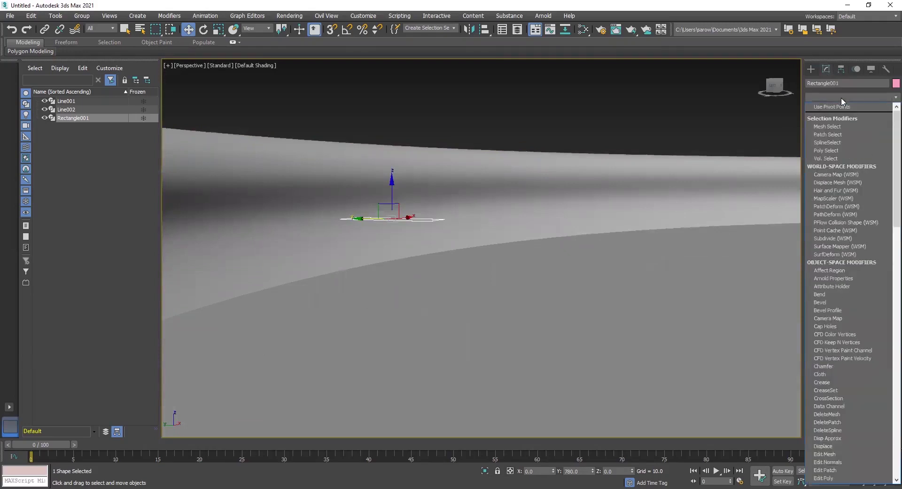
text(sh)
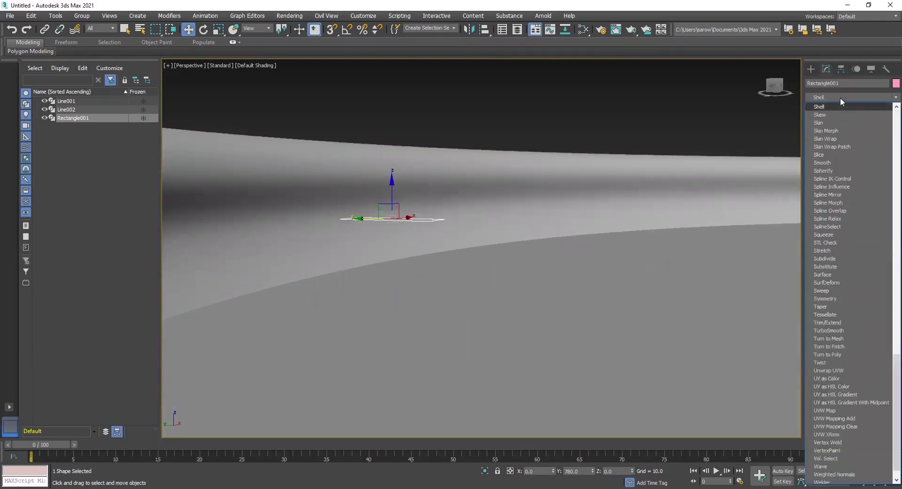
click(822, 108)
alt+middle_drag(485, 222, 627, 254)
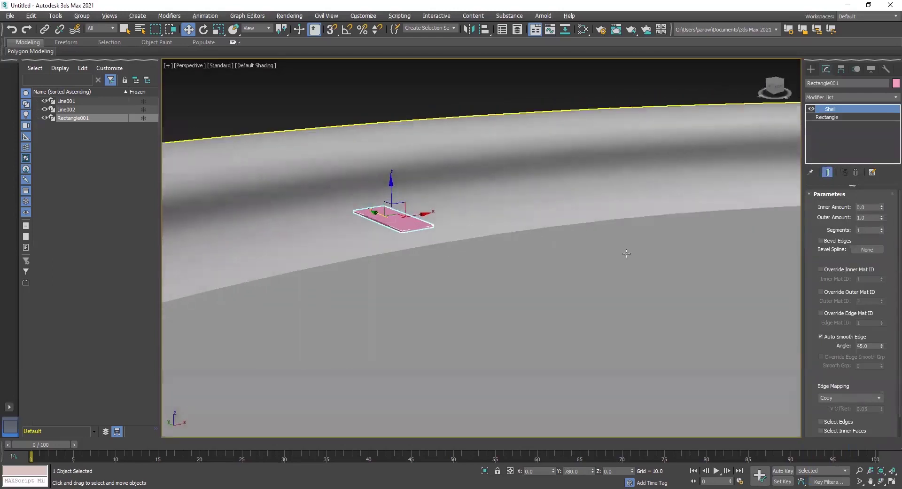
Try a Shell outer amount of 15 on the rectangle and increase it to 20.
double_click(870, 218)
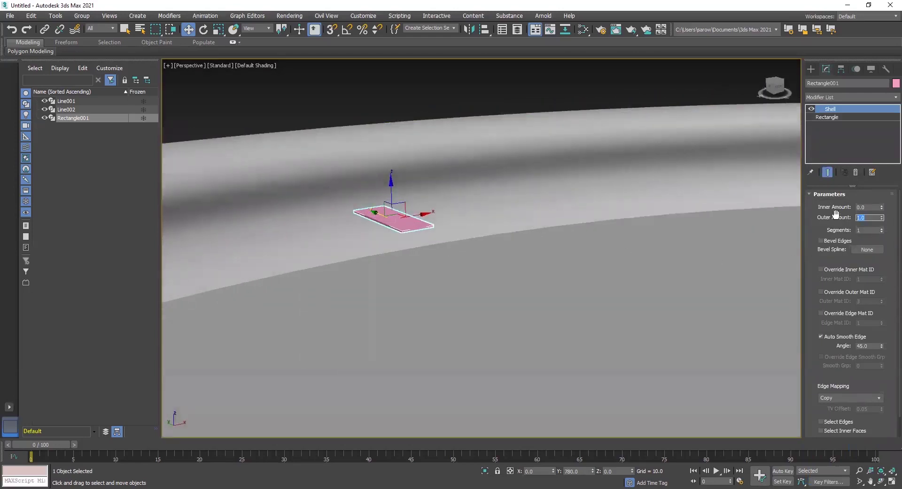
text(15)
key(Return)
alt+middle_drag(615, 267, 701, 219)
double_click(870, 217)
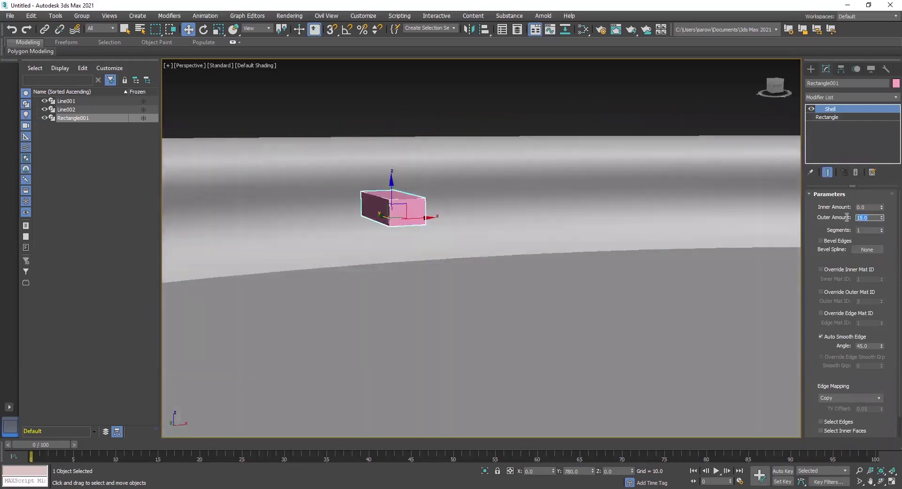
text(20)
key(Return)
Lower the shelled block along Z to about -34.9 so it rests on the plate's inner surface.
alt+middle_drag(406, 248, 434, 223)
drag(423, 159, 423, 178)
key(z)
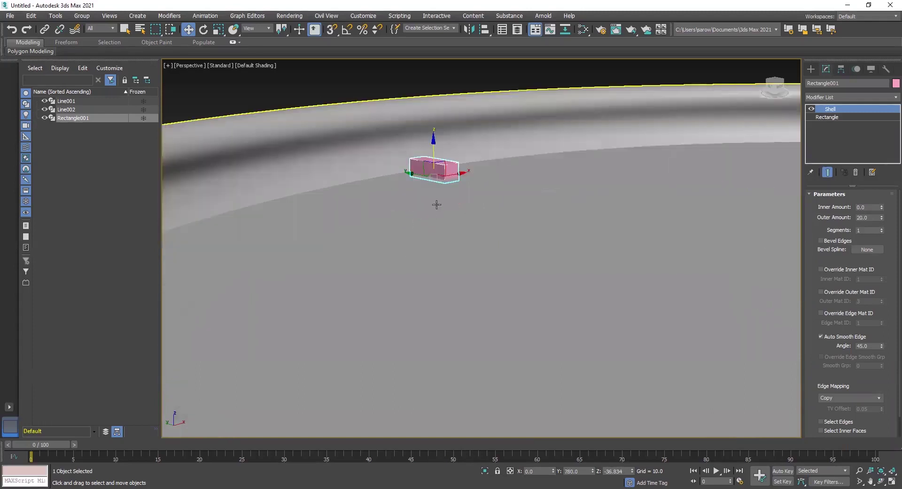
drag(412, 140, 414, 136)
scroll(414, 137, down, 10)
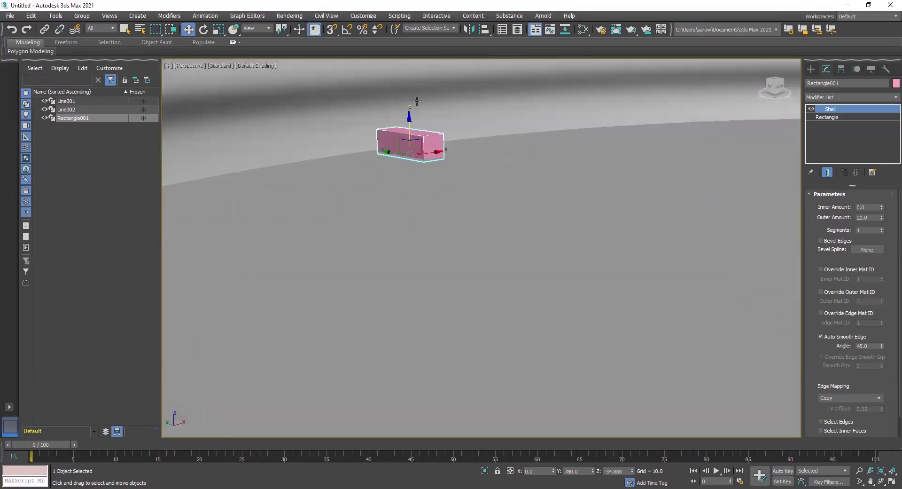
Reselect the shelled block, enable pivot-only editing in the Top view and center the pivot to the object.
click(443, 189)
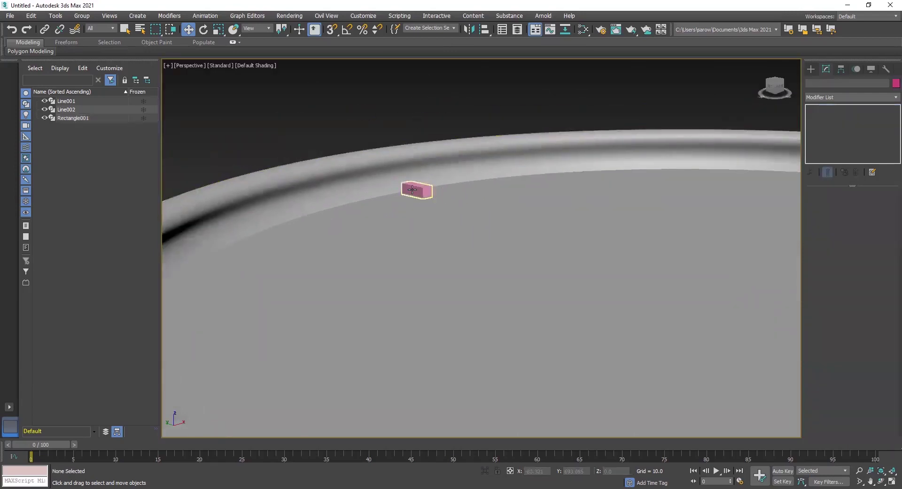
click(416, 190)
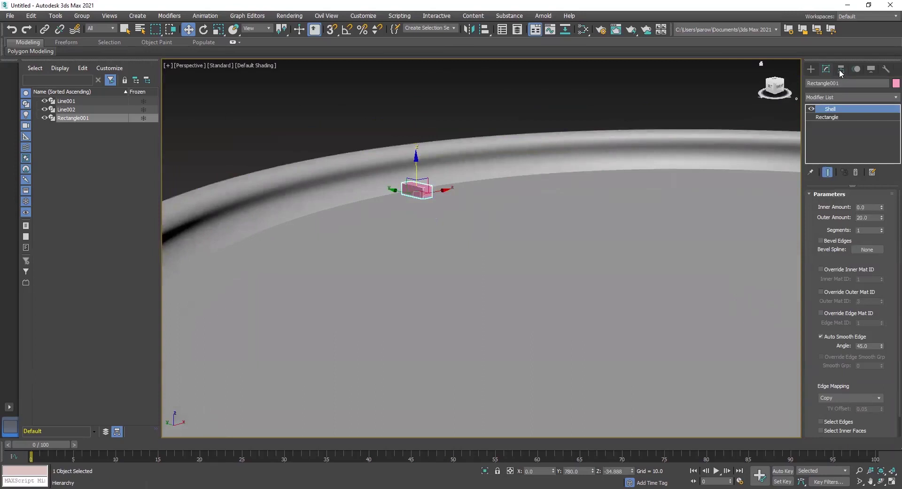
key(alt+w)
middle_click(298, 205)
key(alt+w)
scroll(596, 245, down, 4)
middle_drag(596, 245, 579, 225)
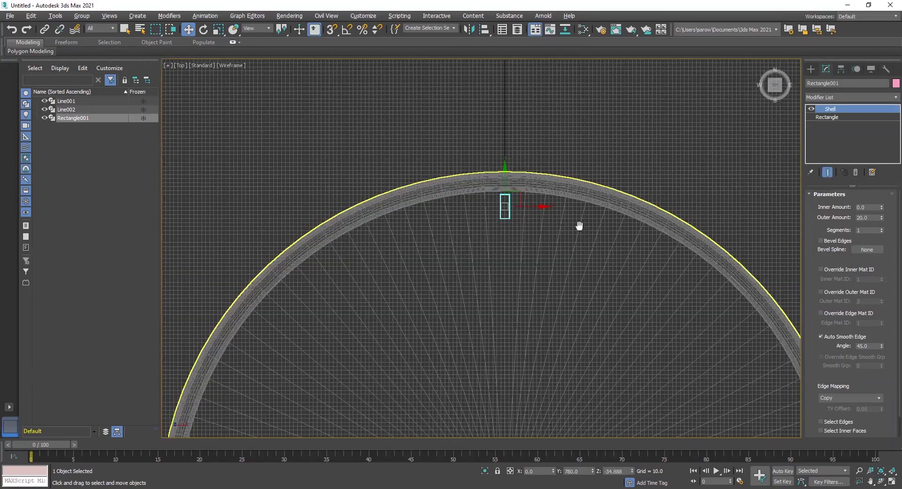
scroll(627, 163, down, 2)
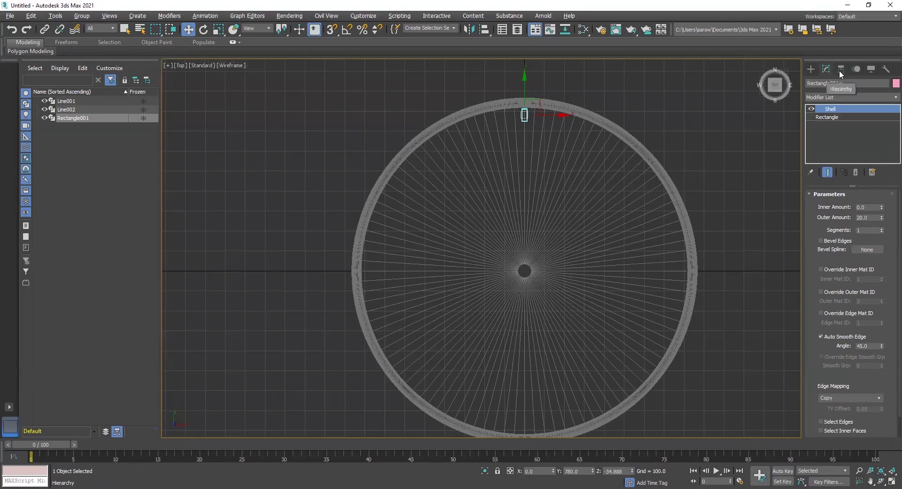
click(841, 70)
click(849, 134)
click(851, 183)
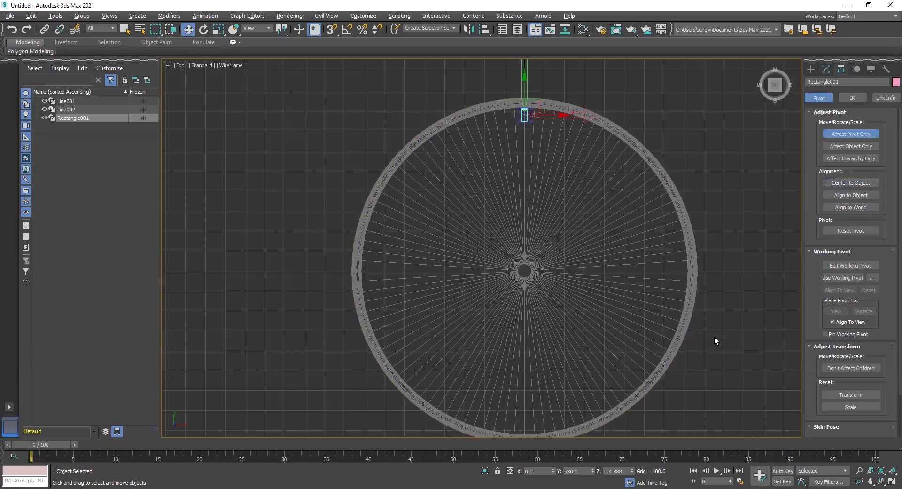
Move the block's pivot along Y to about 1.6, close to the plate's center, in the Top view.
middle_drag(634, 326, 634, 272)
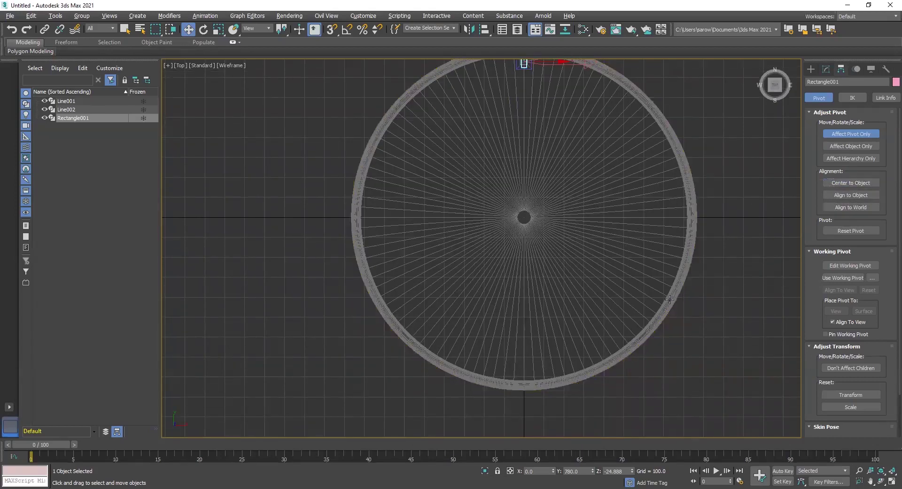
drag(809, 319, 808, 295)
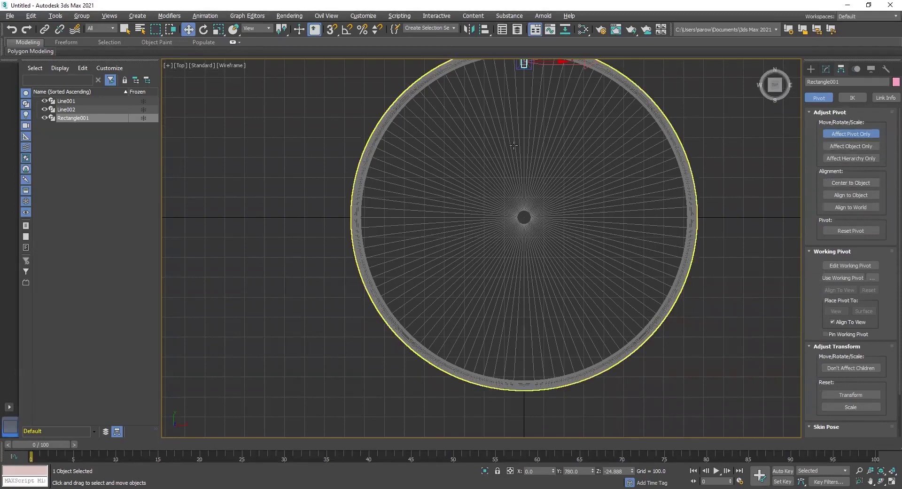
middle_drag(513, 145, 526, 226)
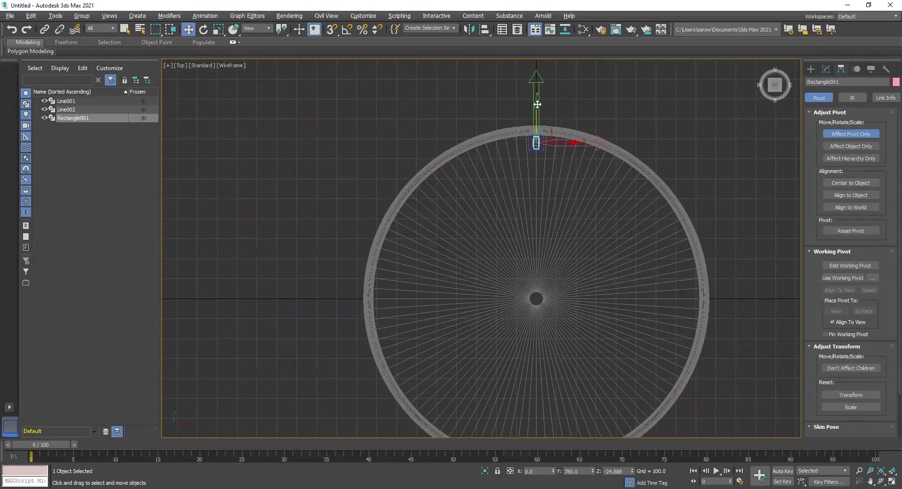
drag(537, 103, 541, 261)
scroll(538, 315, up, 10)
middle_drag(532, 109, 515, 356)
middle_drag(498, 202, 499, 245)
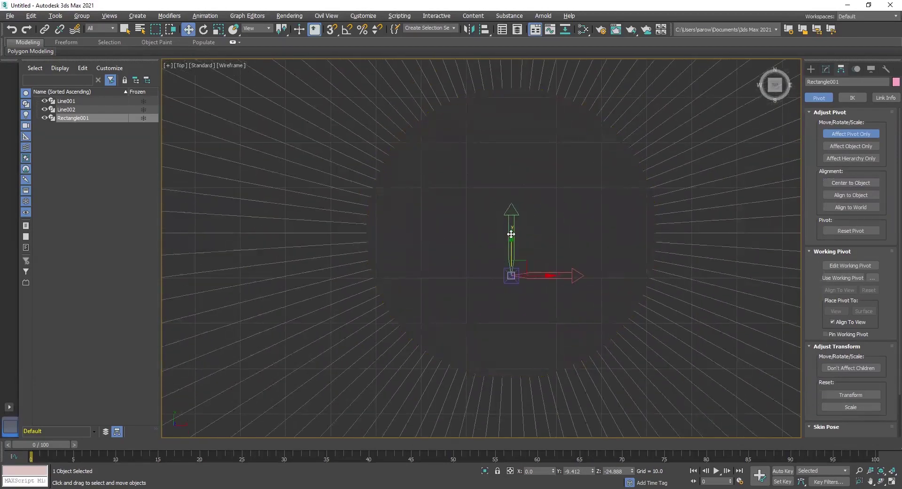
drag(512, 235, 511, 186)
scroll(496, 250, up, 5)
scroll(519, 206, up, 3)
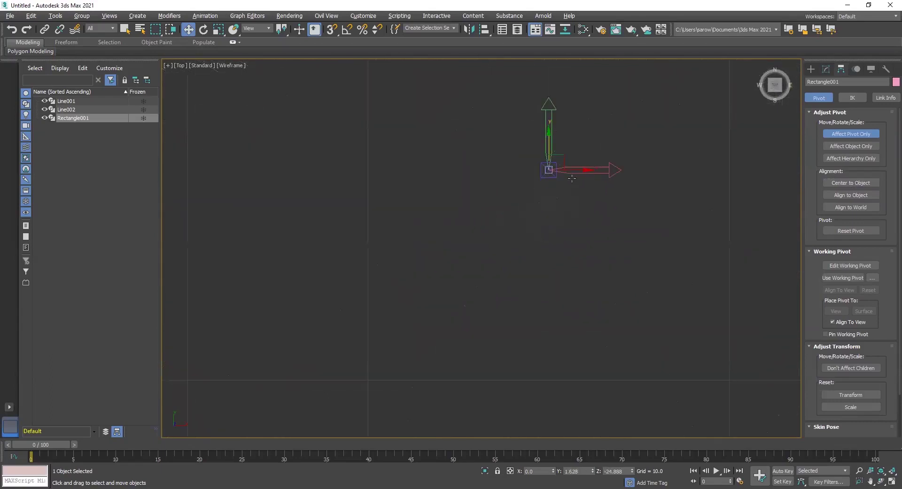
scroll(545, 207, down, 2)
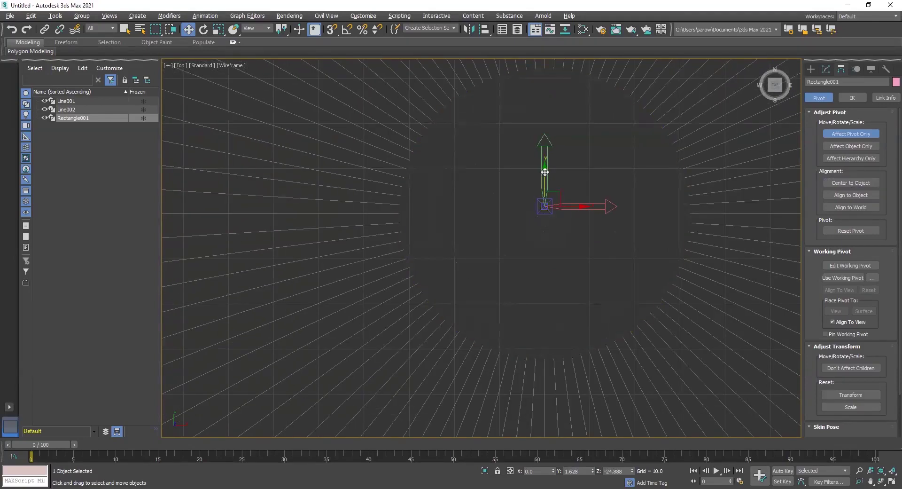
Place the block's pivot at Y 0 on the plate's center axis in the Left view and end pivot-only editing.
key(alt+w)
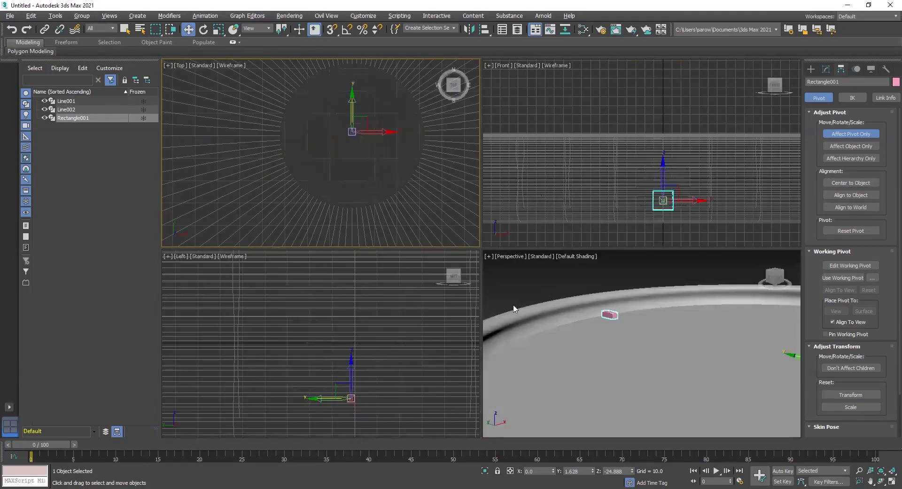
scroll(332, 411, up, 8)
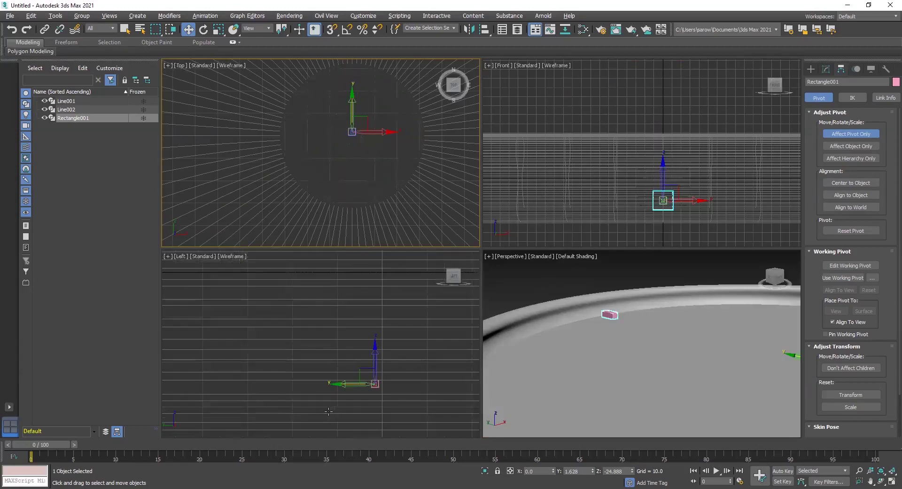
middle_drag(366, 368, 301, 354)
scroll(329, 356, up, 6)
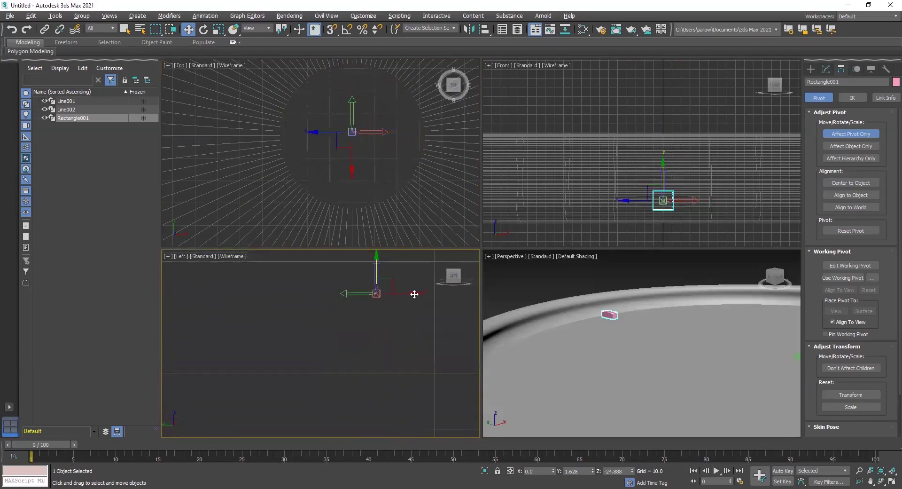
drag(414, 293, 306, 367)
drag(345, 286, 299, 318)
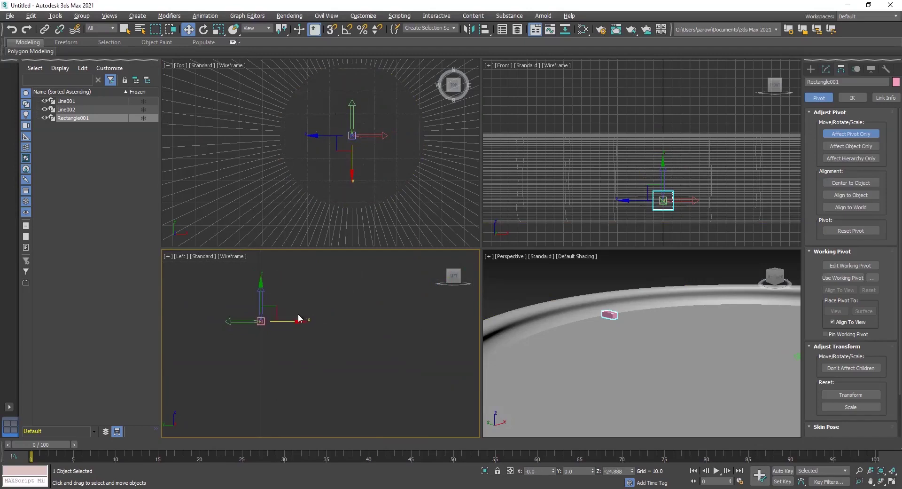
right_click(402, 186)
key(alt+w)
key(alt+w)
right_click(729, 357)
key(alt+w)
scroll(534, 164, down, 5)
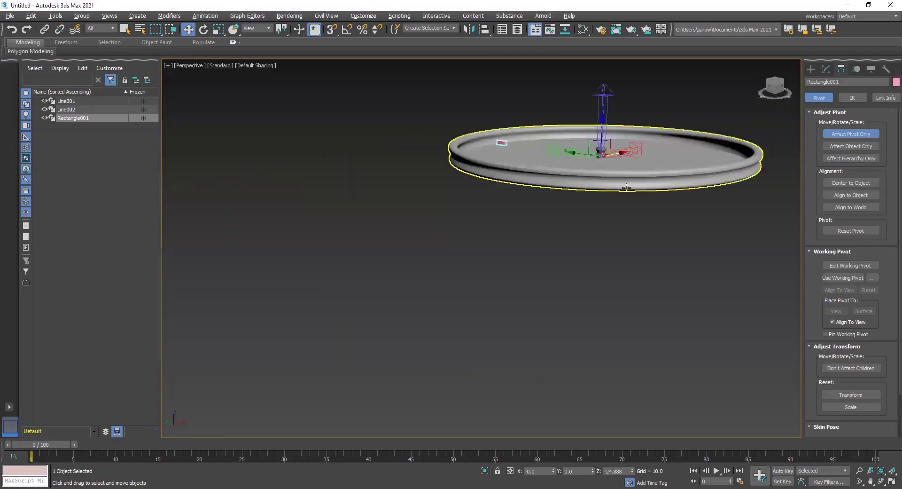
click(835, 138)
Examine the block and its relocated pivot relative to the whole plate from several angles in the Perspective view.
middle_drag(593, 147, 568, 215)
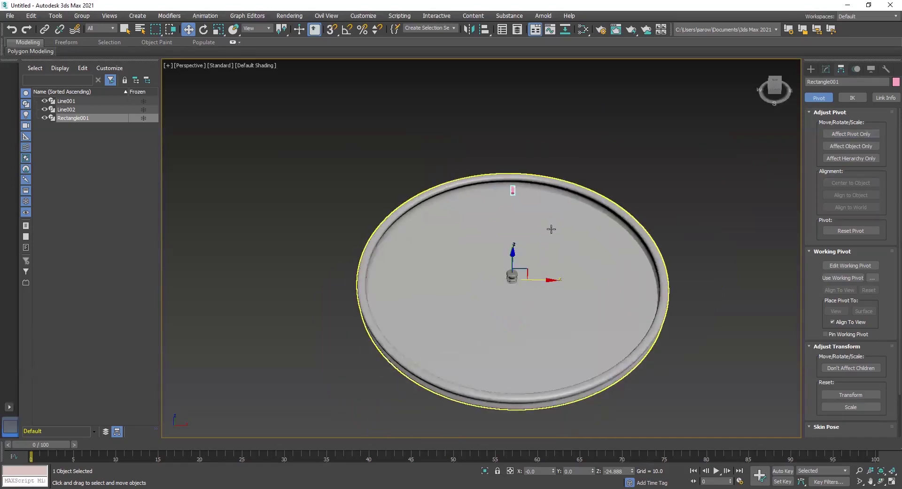
mouse_move(572, 211)
alt+middle_down()
mouse_move(594, 216)
mouse_move(568, 276)
mouse_move(566, 235)
mouse_move(549, 193)
mouse_move(544, 202)
mouse_move(570, 210)
mouse_move(556, 218)
alt+middle_up()
scroll(567, 275, up, 1)
scroll(570, 278, down, 1)
scroll(567, 235, up, 1)
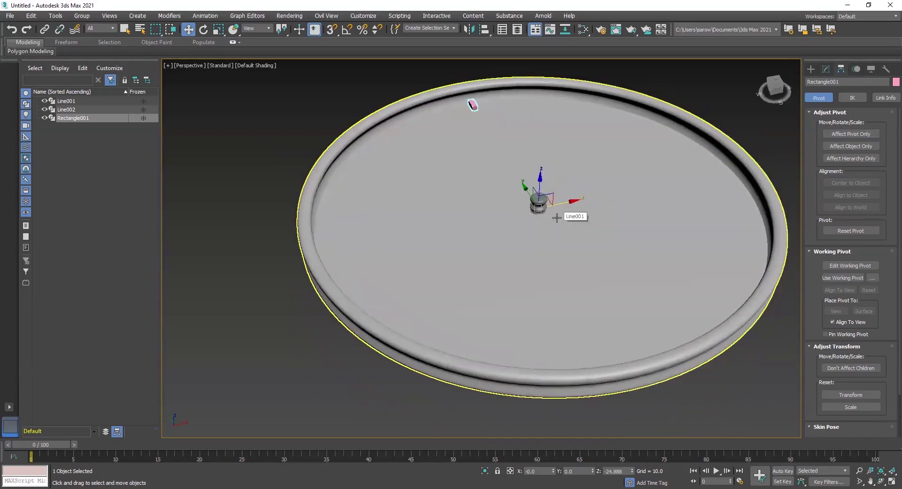
alt+middle_drag(594, 245, 565, 259)
scroll(548, 313, down, 2)
middle_drag(553, 288, 550, 270)
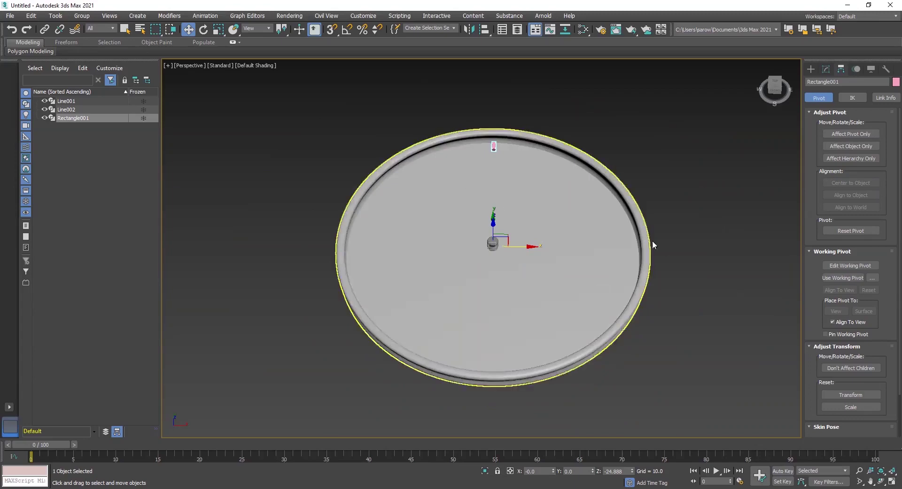
middle_drag(650, 243, 638, 195)
middle_drag(638, 237, 612, 264)
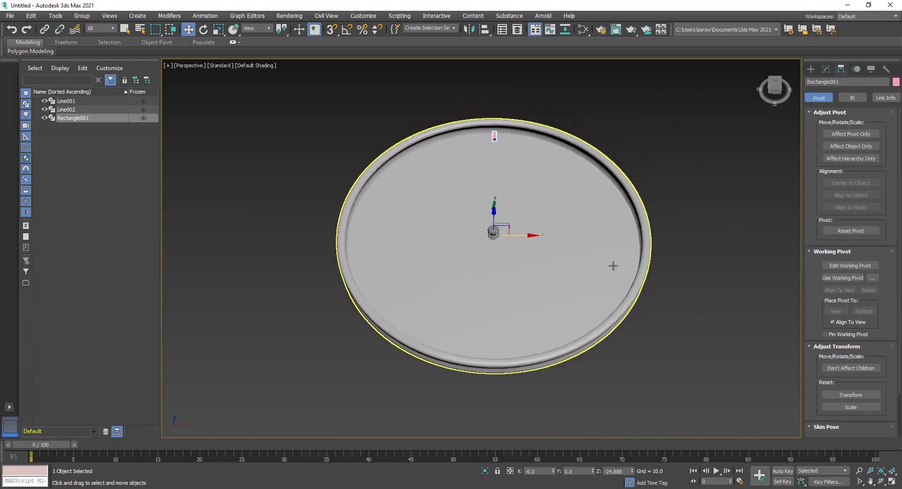
Try rotating the block about -6.46 degrees around Z at the plate's center while cloning it as 59 copies.
key(e)
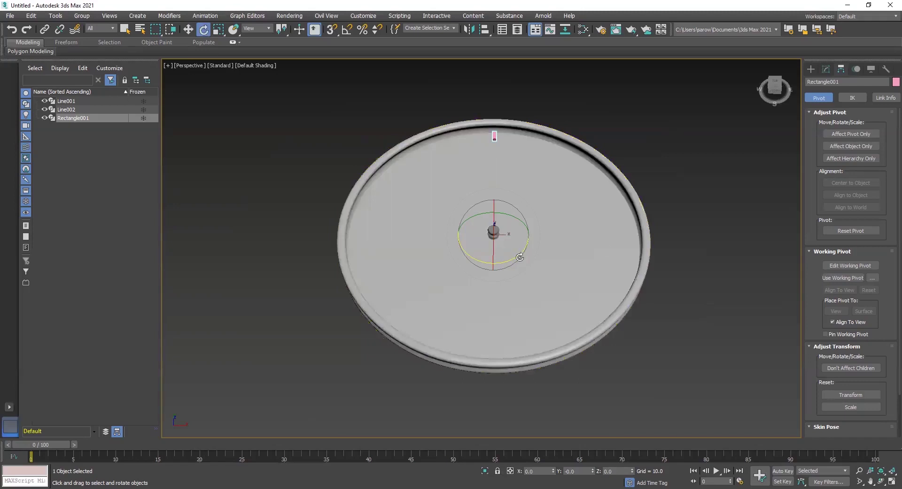
drag(517, 253, 516, 259)
drag(516, 259, 516, 259)
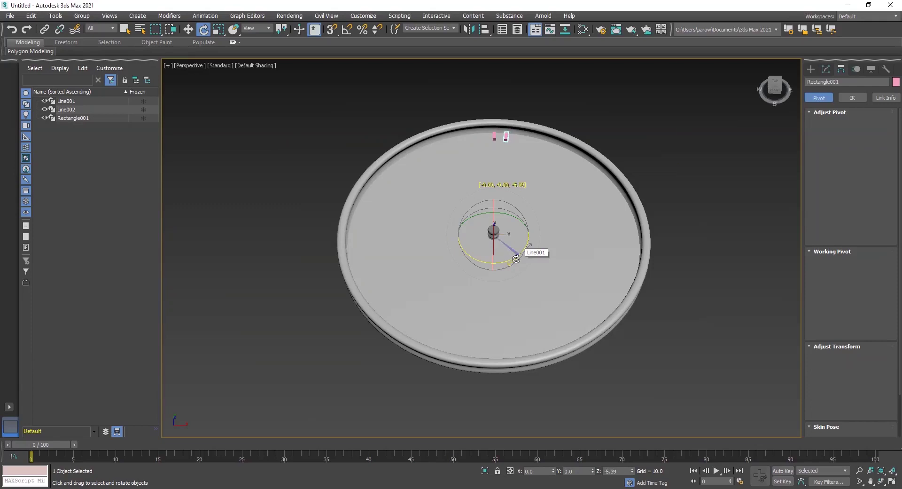
shift+drag(516, 259, 516, 260)
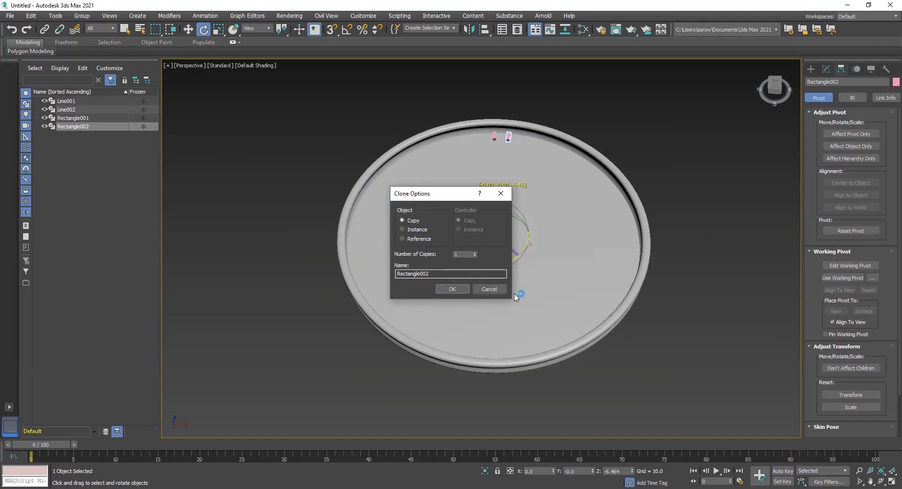
drag(465, 254, 421, 253)
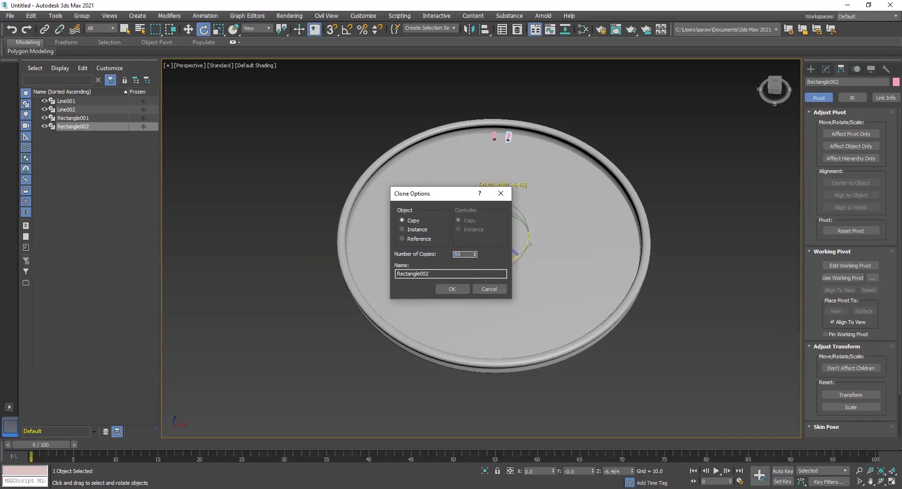
text(59)
click(456, 290)
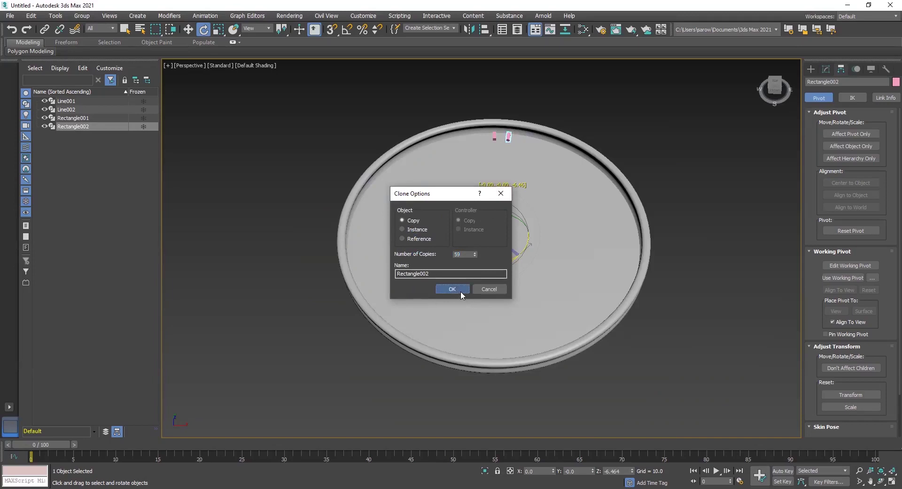
Check the ring of cloned blocks around the rim and undo the rotated cloning.
scroll(524, 173, up, 3)
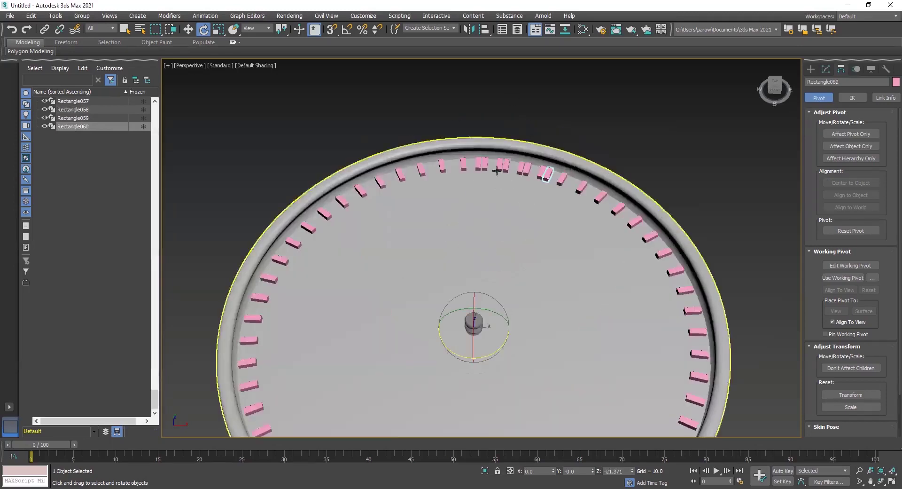
scroll(540, 174, down, 4)
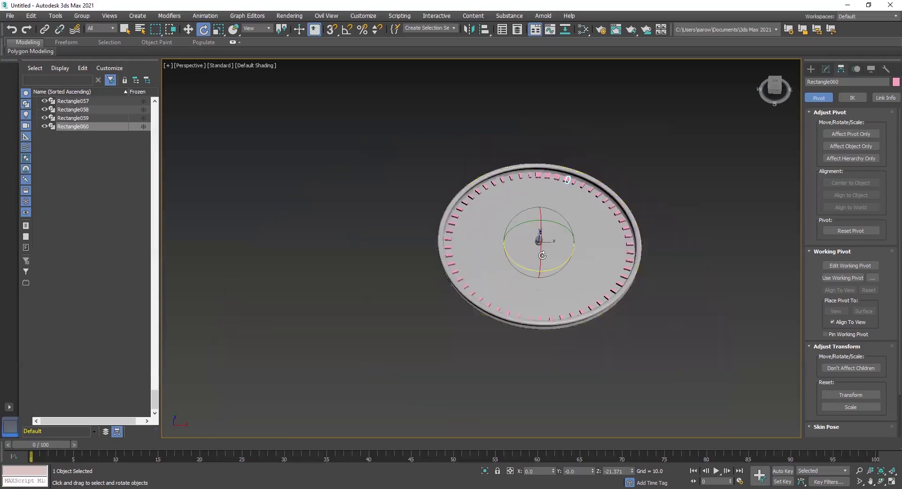
middle_drag(535, 239, 528, 225)
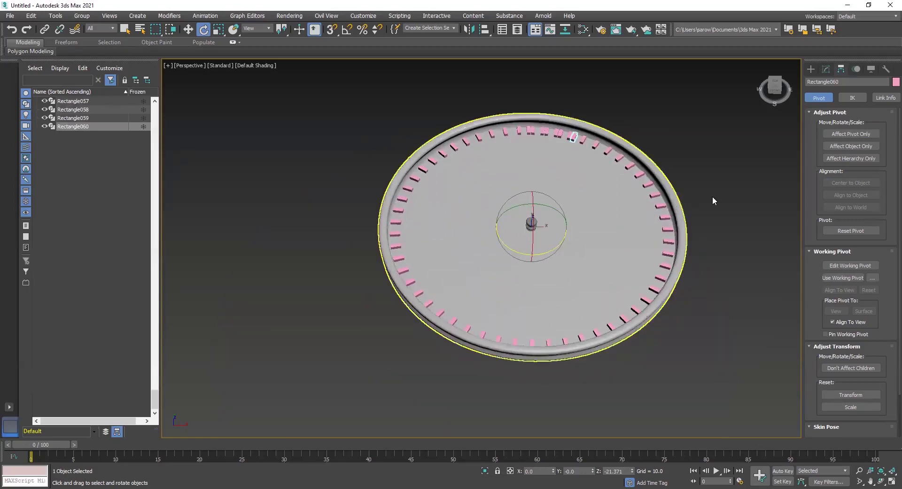
key(ctrl+z)
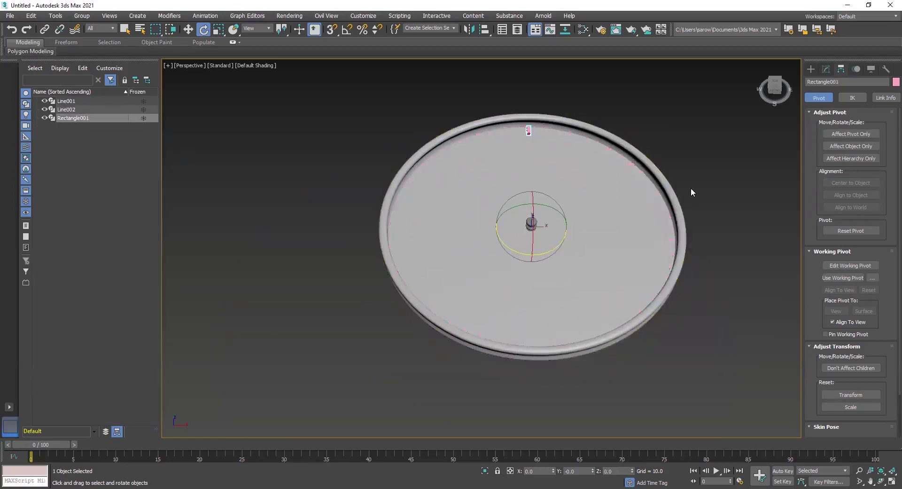
Array the block around the plate's center as 60 instances in 1D with an incremental Z rotation of 6 degrees.
scroll(489, 187, up, 3)
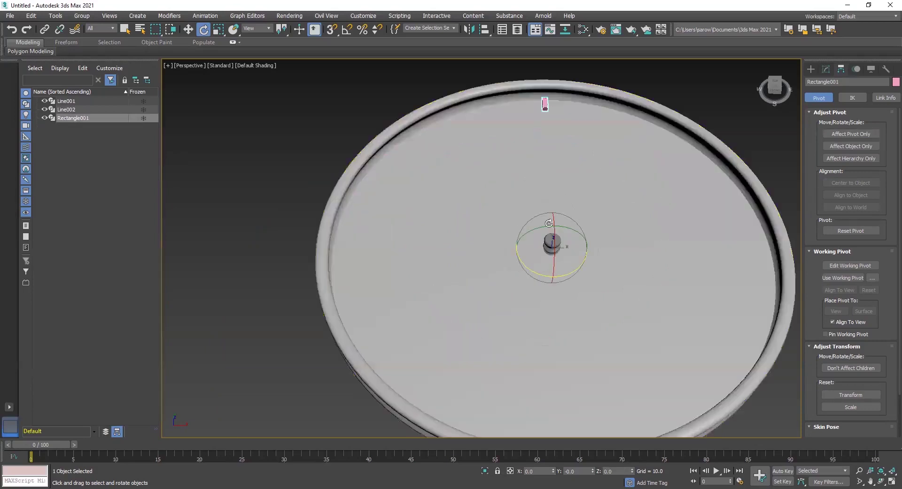
click(32, 17)
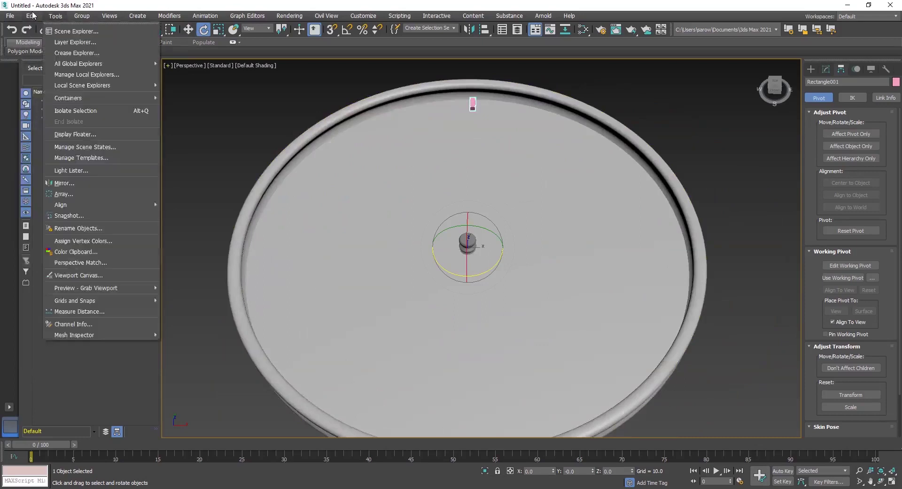
mouse_move(47, 17)
click(78, 193)
drag(441, 168, 224, 146)
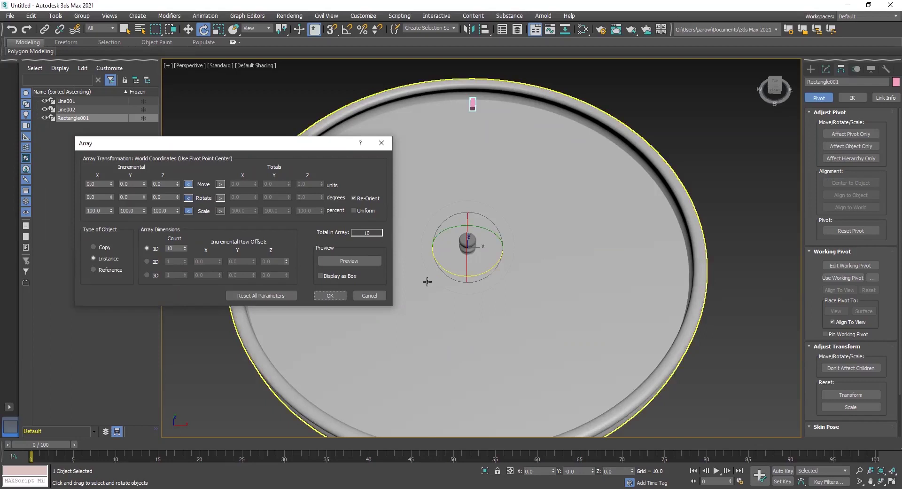
double_click(152, 198)
click(103, 249)
click(104, 260)
drag(180, 249, 134, 251)
text(5)
click(169, 196)
text(6)
click(331, 295)
Inspect the spacing of the arrayed blocks along the plate's rim from above and activate the Move tool.
alt+middle_drag(538, 368, 504, 337)
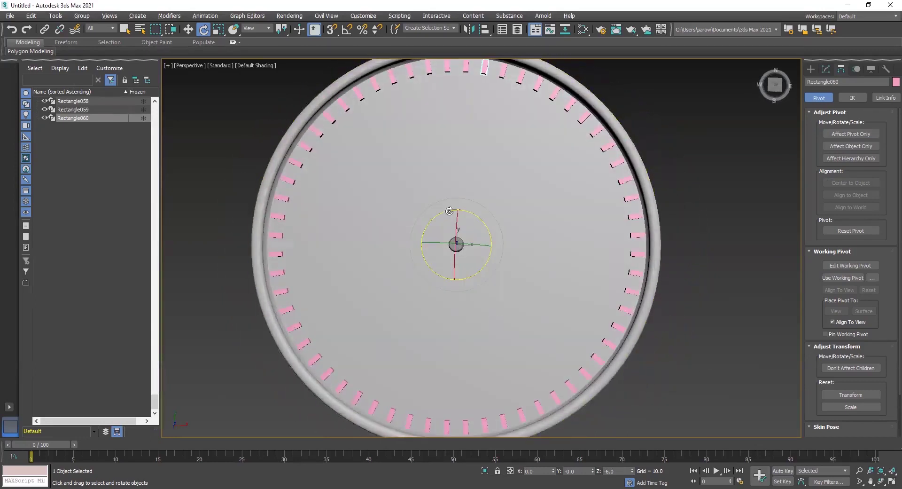
scroll(465, 209, up, 6)
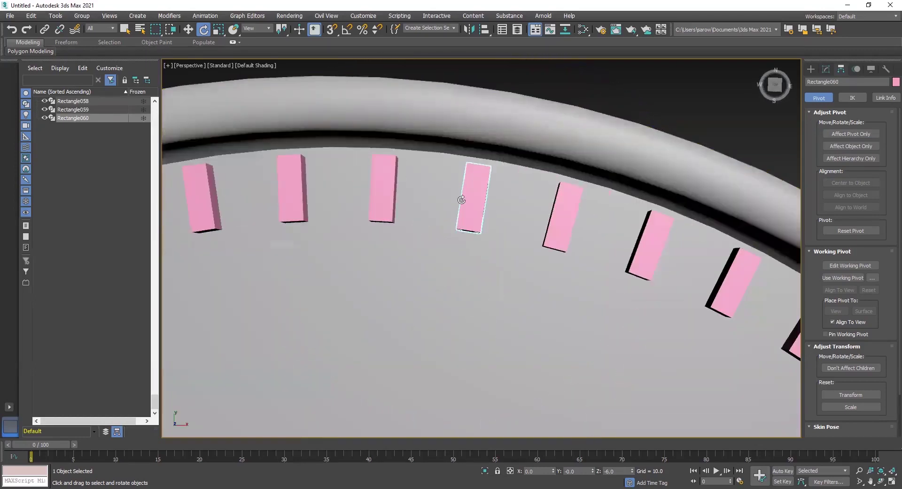
key(w)
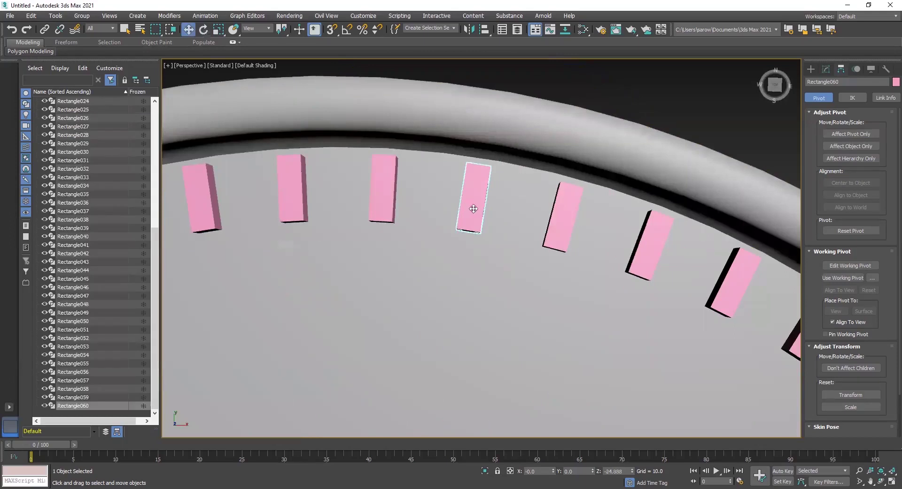
Try moving two individual blocks at the top of the ring sideways along X, and clear the selection.
scroll(486, 213, down, 8)
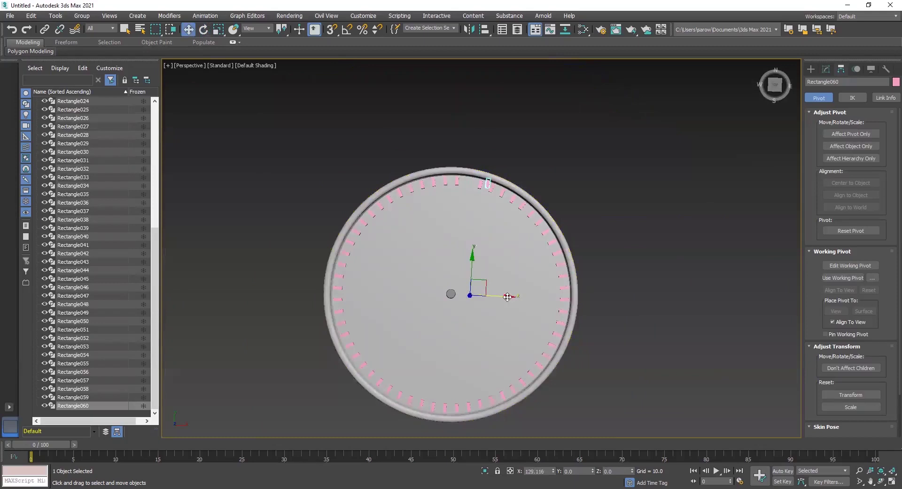
click(455, 181)
click(457, 181)
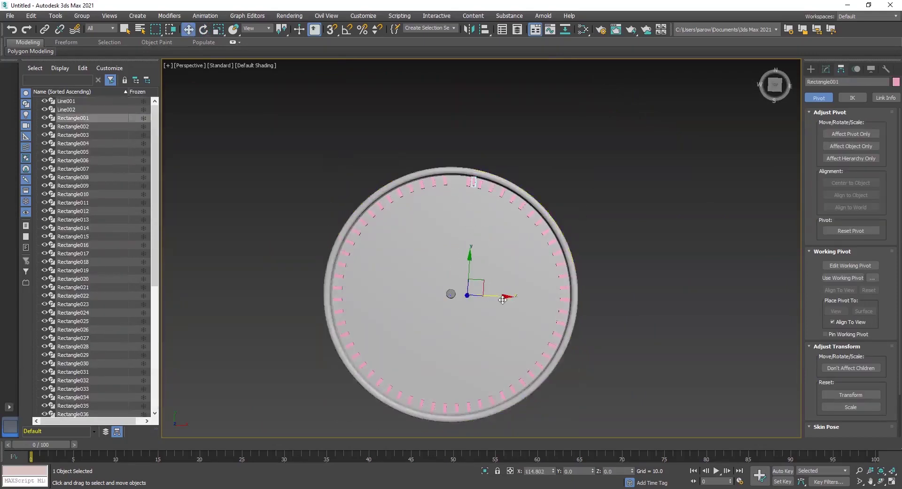
click(548, 185)
Inspect the completed ring of blocks around the plate from above and at an oblique angle.
scroll(475, 158, up, 5)
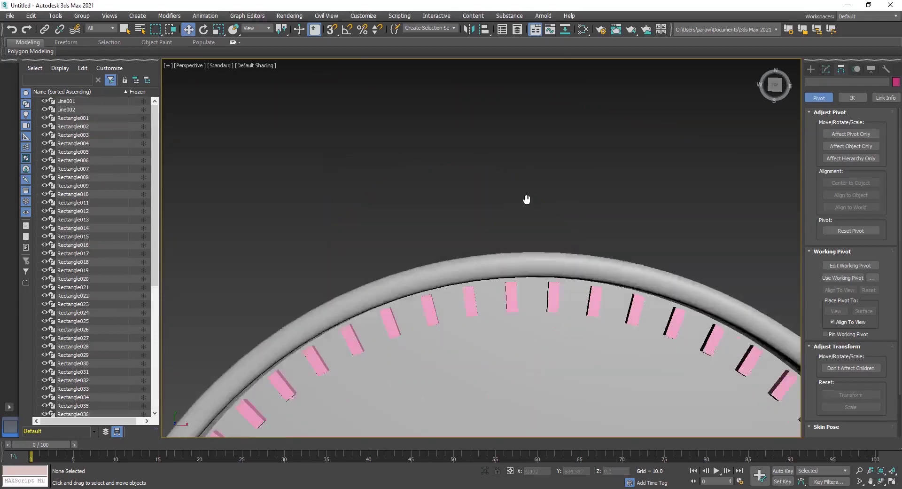
scroll(479, 216, down, 4)
scroll(492, 204, up, 1)
alt+middle_drag(493, 205, 492, 195)
middle_drag(475, 228, 491, 254)
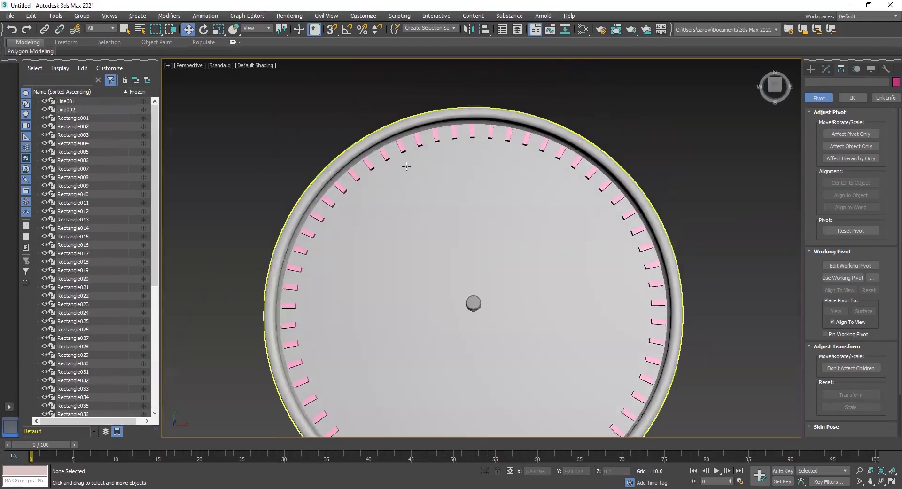
middle_drag(470, 358, 472, 277)
scroll(472, 253, down, 3)
middle_drag(460, 218, 439, 265)
scroll(451, 229, up, 3)
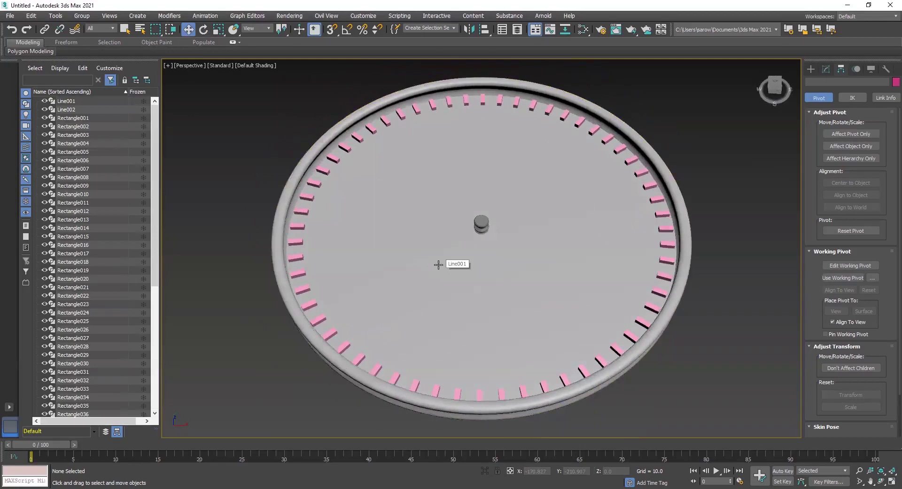
middle_drag(456, 236, 470, 256)
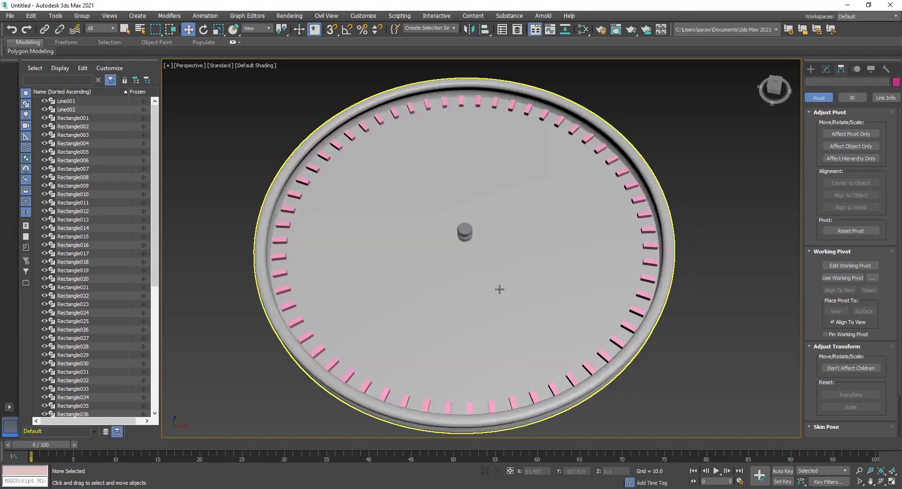
mouse_move(542, 272)
alt+middle_down()
mouse_move(544, 252)
mouse_move(542, 269)
alt+middle_up()
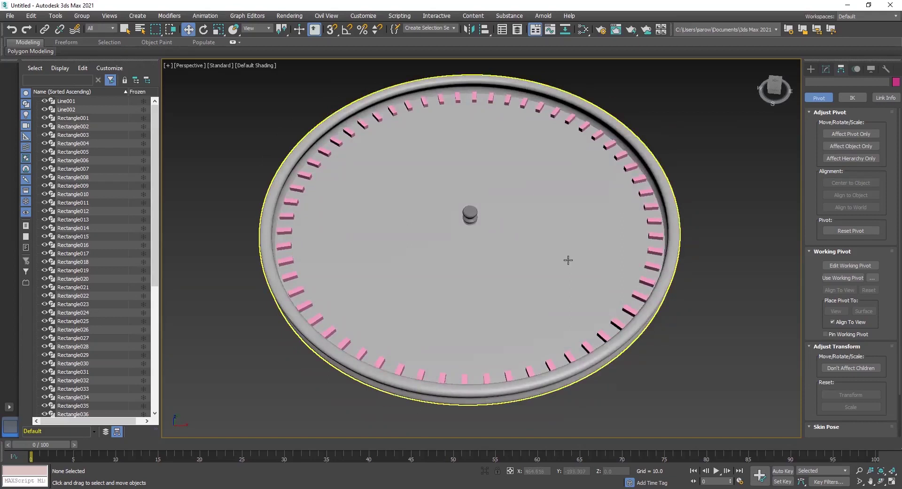
In the full-size Top view, place a text spline at the plate's center and set its text to 12.
key(alt+w)
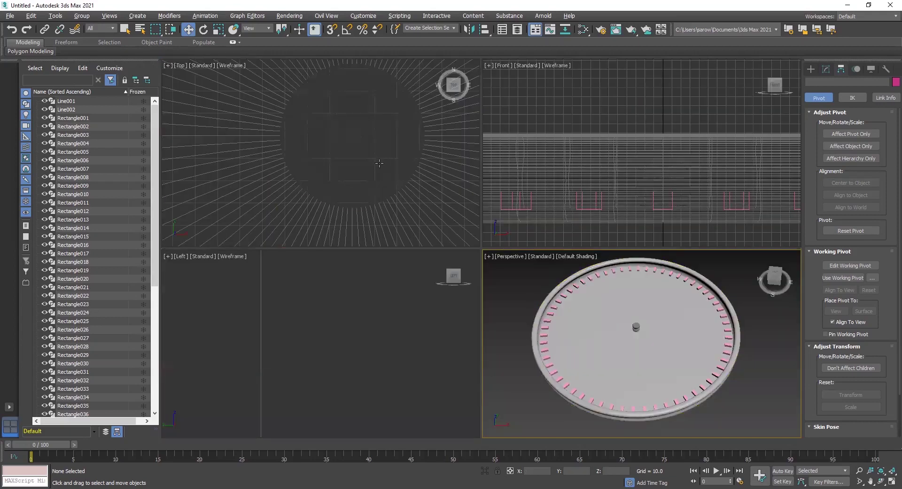
key(alt+w)
scroll(483, 178, down, 8)
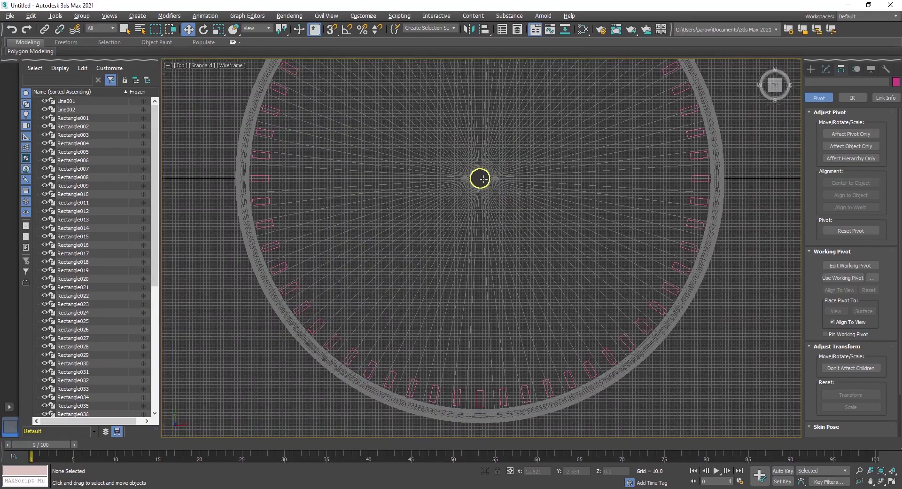
scroll(472, 101, down, 3)
middle_drag(478, 63, 480, 123)
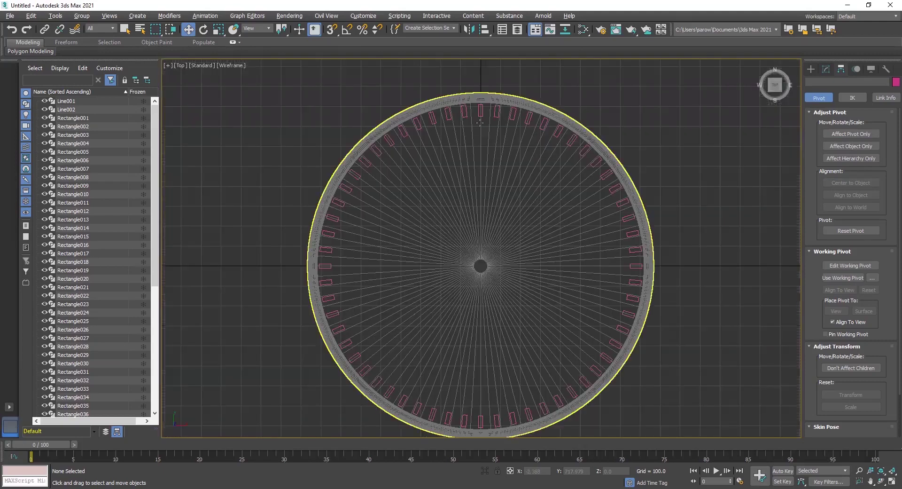
scroll(480, 123, up, 2)
scroll(486, 228, up, 1)
key(z)
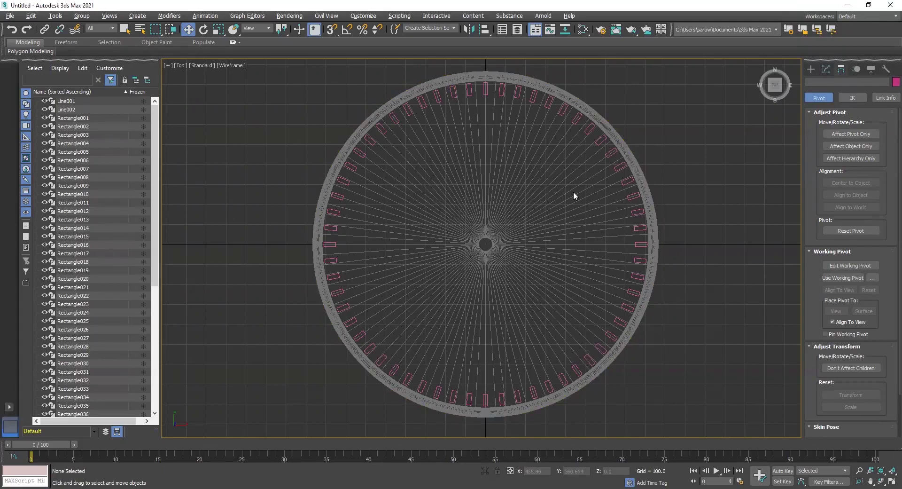
click(811, 69)
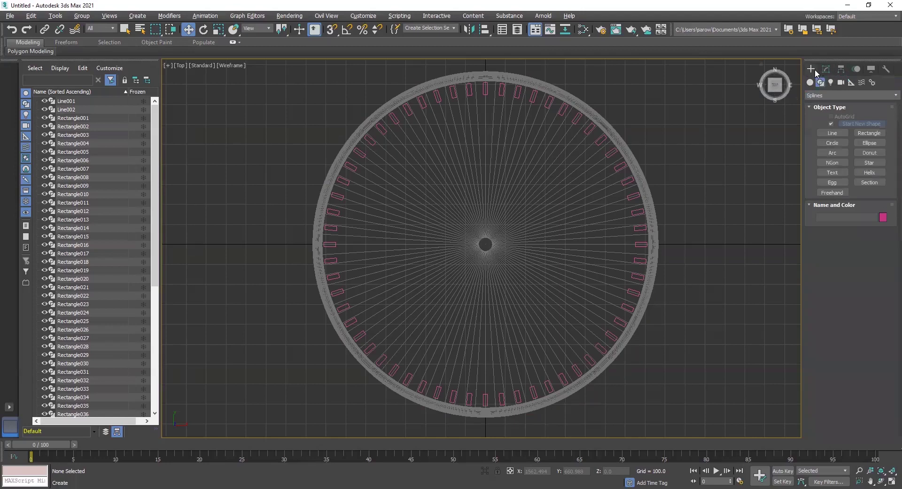
click(831, 174)
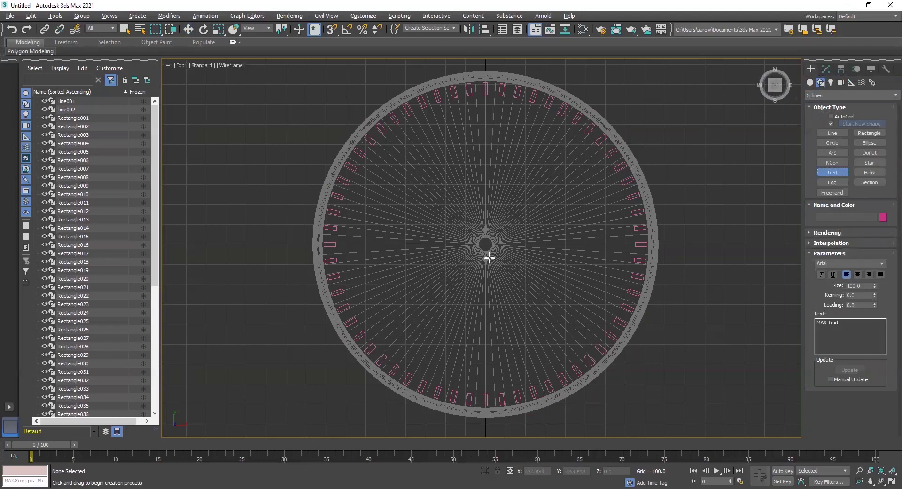
click(484, 244)
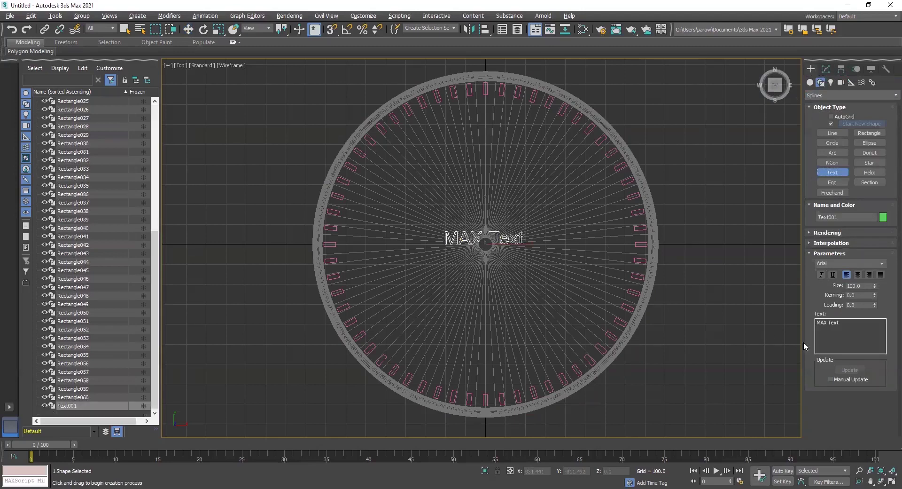
drag(850, 328, 789, 325)
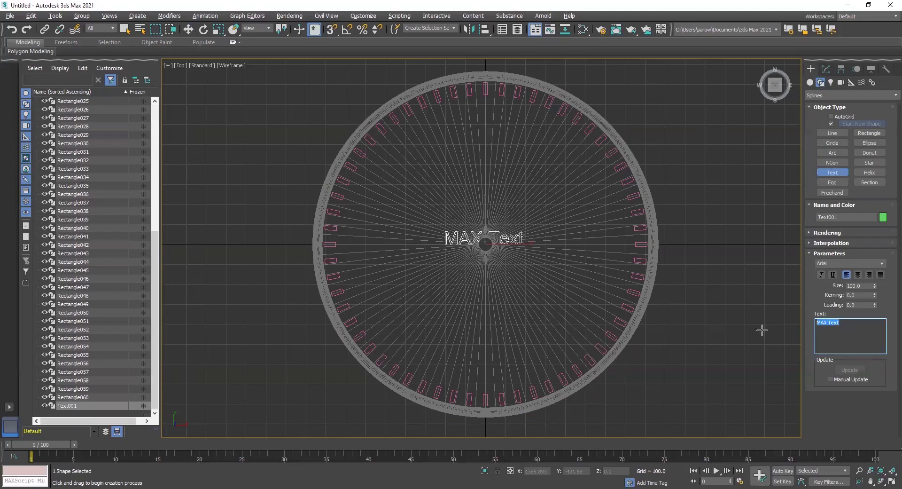
text(12)
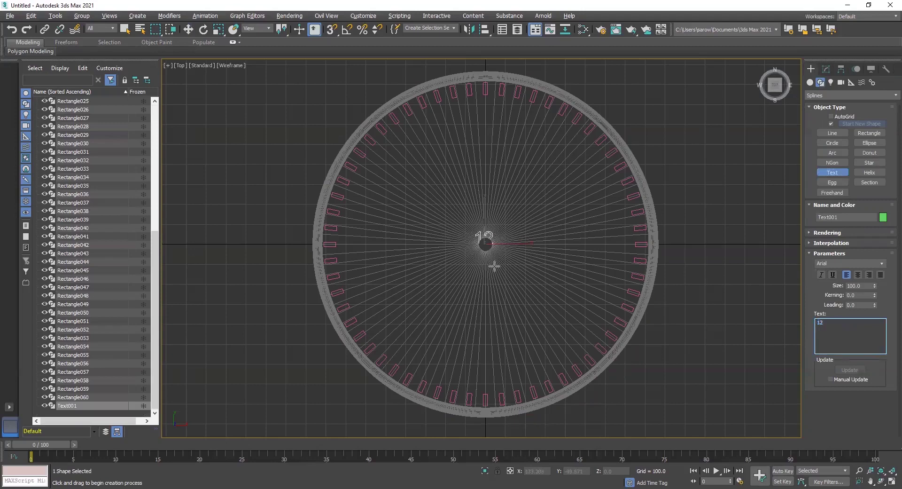
Set the 12 text's Y position to 0 with the Move tool.
scroll(494, 267, up, 6)
middle_drag(496, 270, 498, 284)
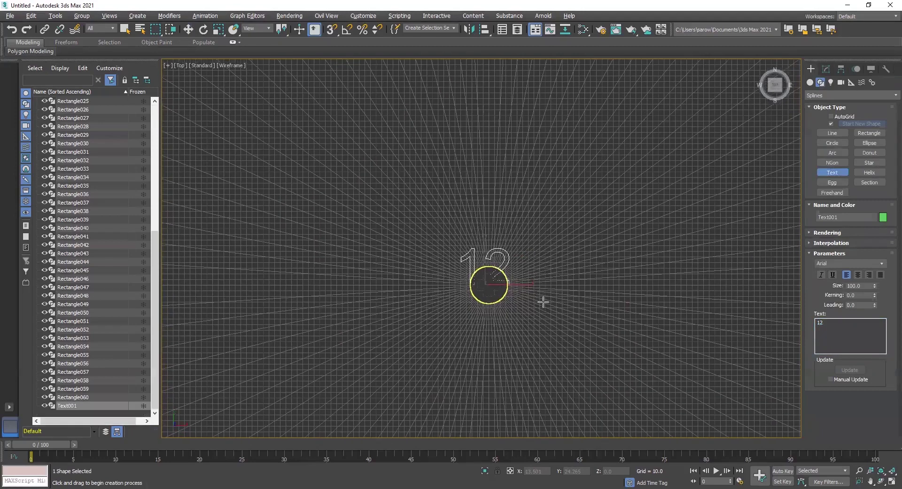
key(w)
scroll(545, 324, down, 4)
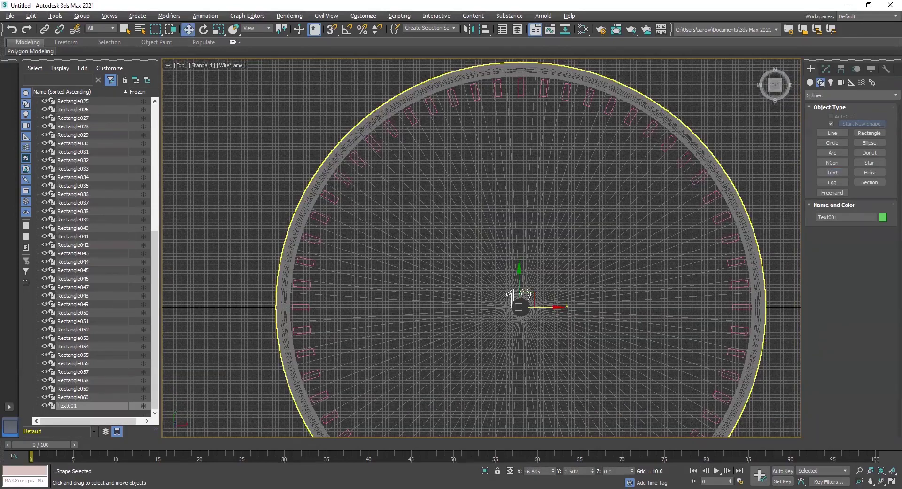
middle_drag(565, 355, 560, 321)
drag(582, 472, 541, 463)
text(0)
key(Return)
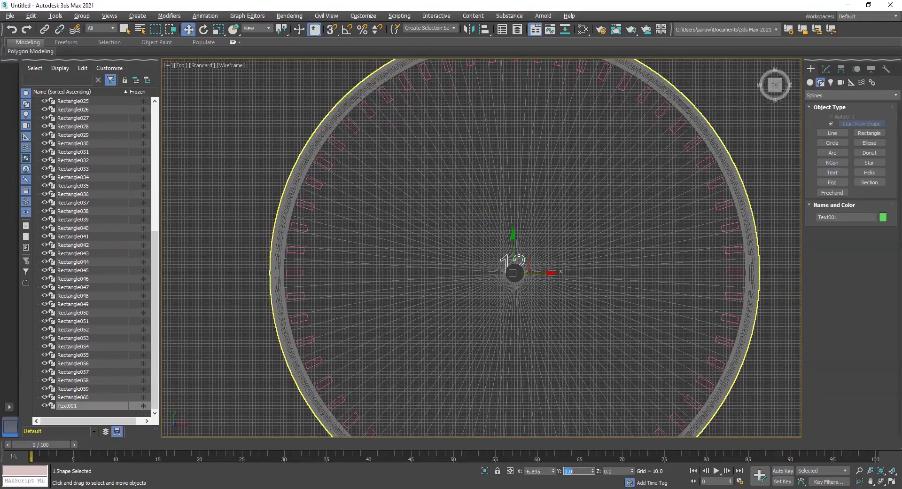
Set the 12 text's X position to 0 to center it horizontally on the plate.
middle_drag(557, 216, 557, 210)
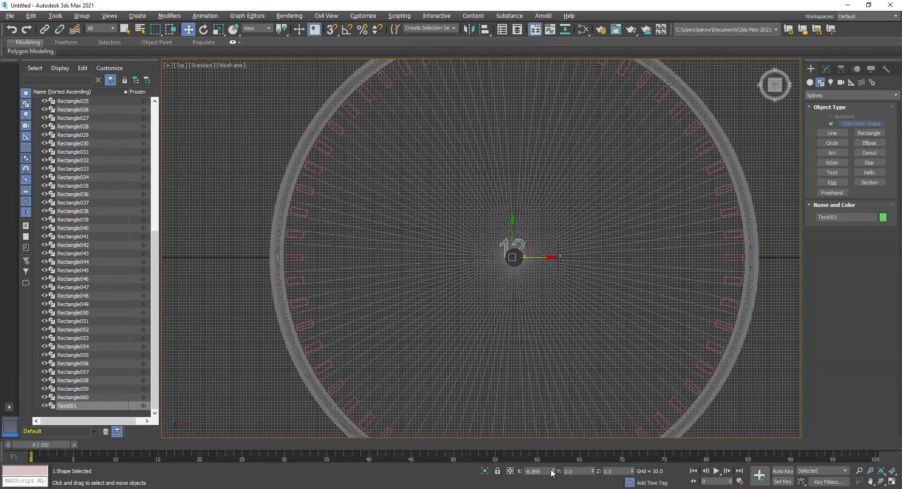
drag(553, 471, 558, 452)
key(ctrl+z)
double_click(536, 471)
text(0)
key(Return)
middle_drag(591, 376, 589, 378)
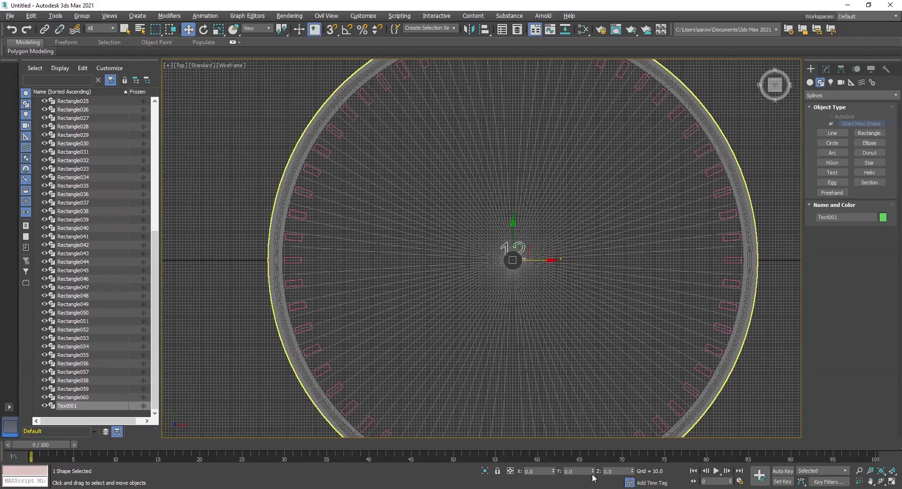
Move the 12 text up to just below the top block by setting its Y position to 650.
drag(593, 471, 595, 286)
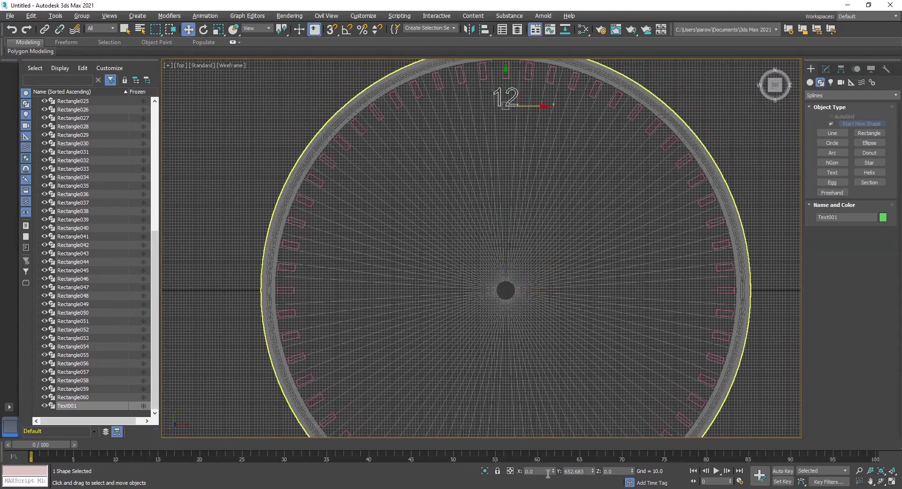
drag(586, 472, 554, 474)
text(700)
key(Return)
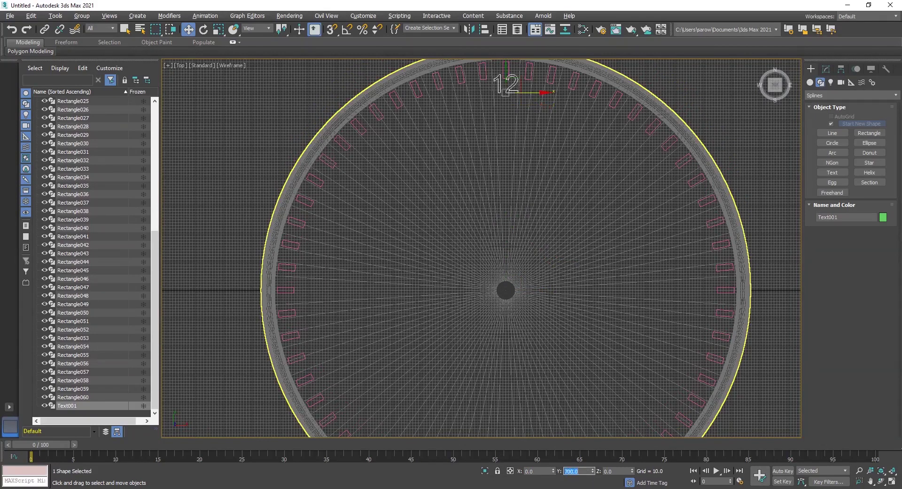
text(650)
key(Return)
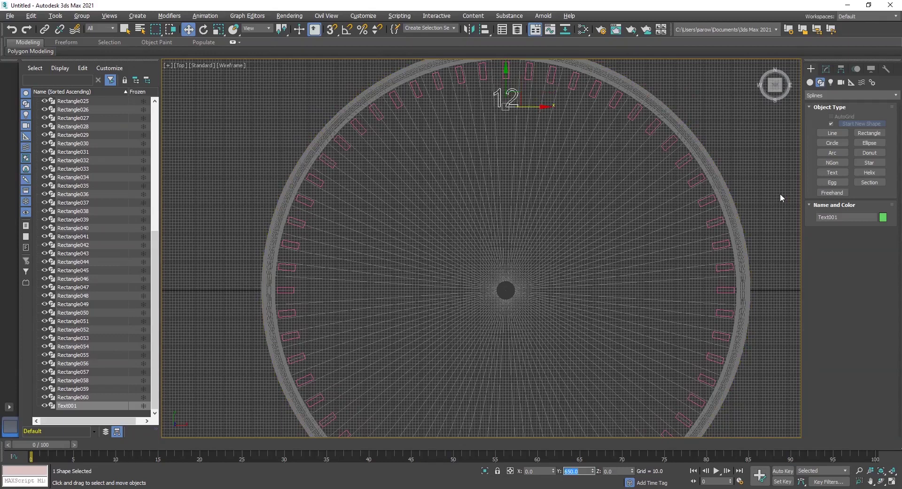
Open the parameters of the 12 text for editing.
click(826, 69)
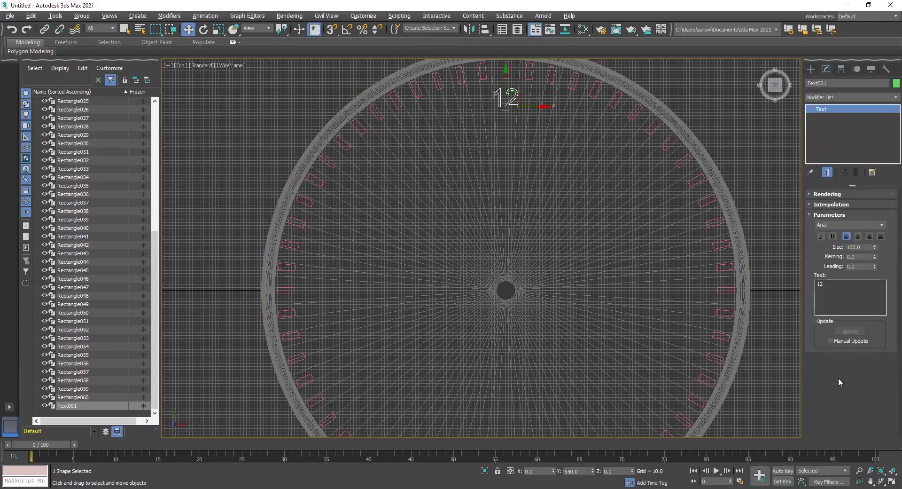
Try a size of 150 for the 12 text.
drag(876, 245, 878, 211)
double_click(862, 249)
text(15)
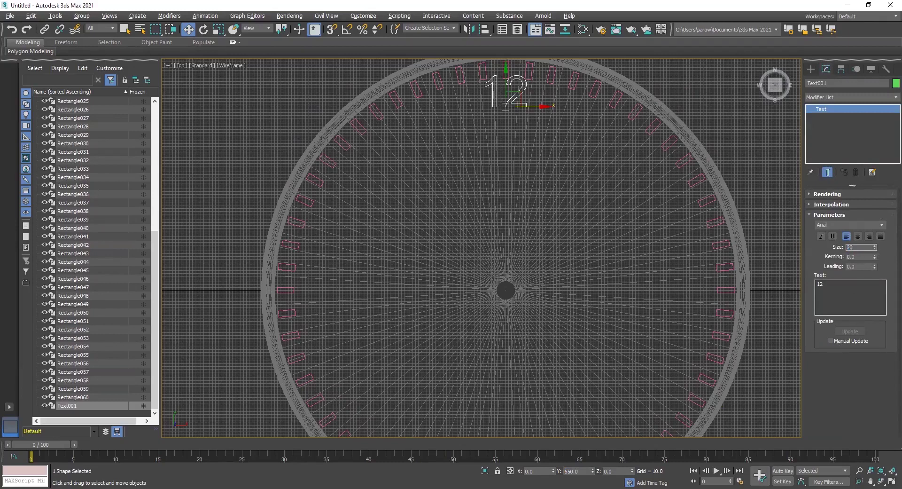
text(0)
key(Return)
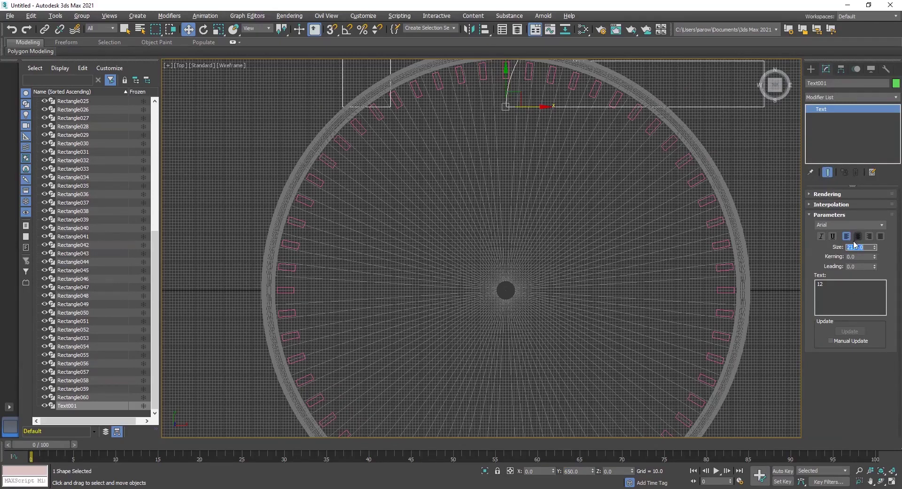
text(250)
key(Return)
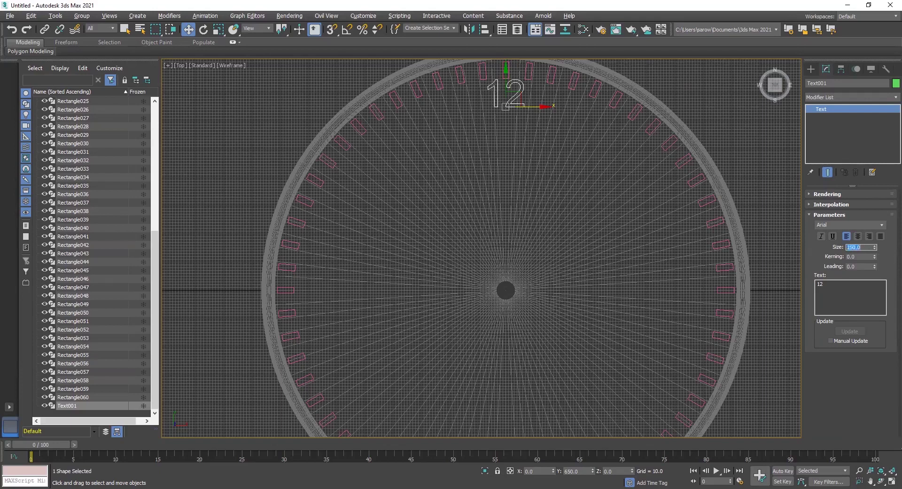
scroll(484, 171, down, 3)
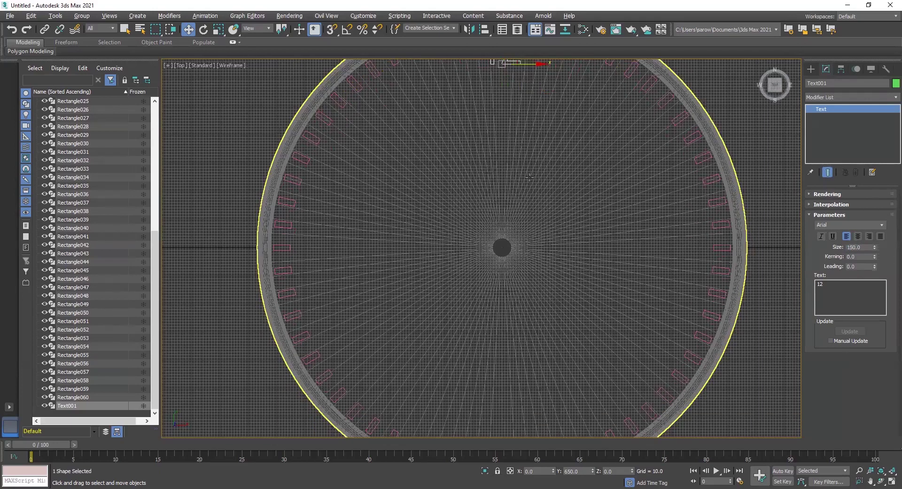
Try other sizes for the 12 text, leaving it at 200.
double_click(858, 248)
text(1)
text(00)
key(Return)
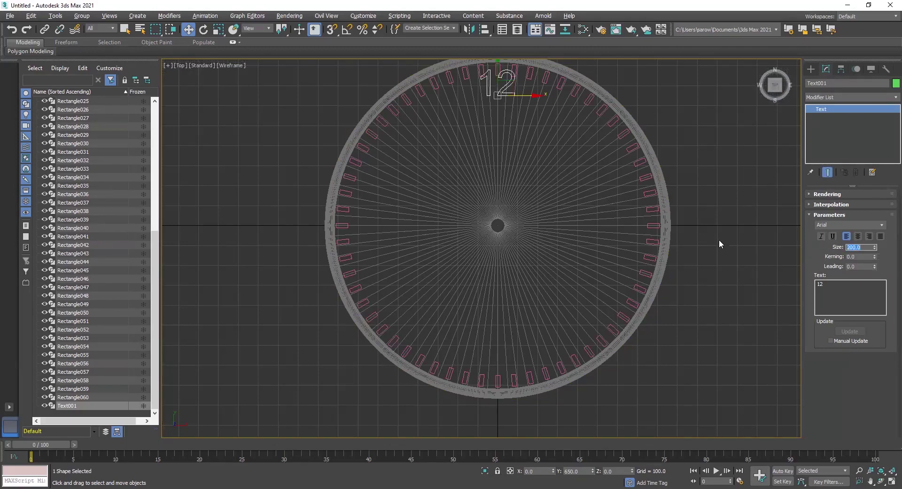
middle_drag(584, 180, 586, 185)
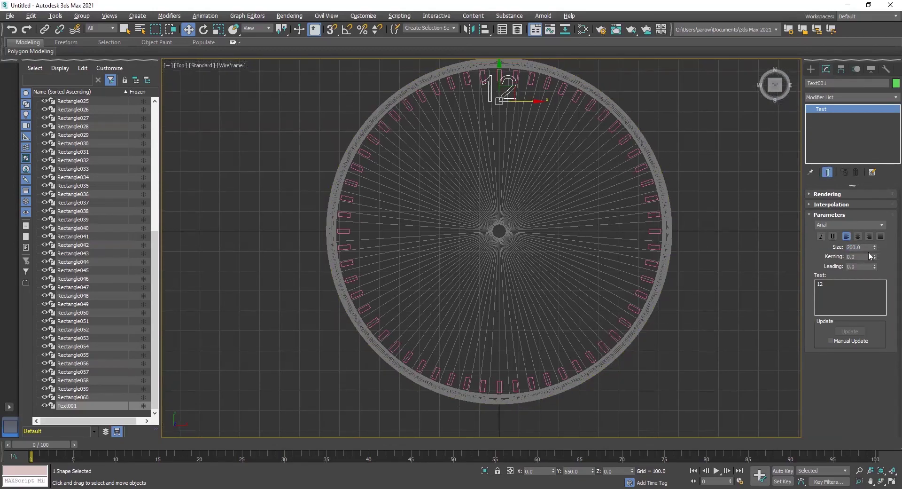
drag(875, 247, 873, 256)
double_click(854, 247)
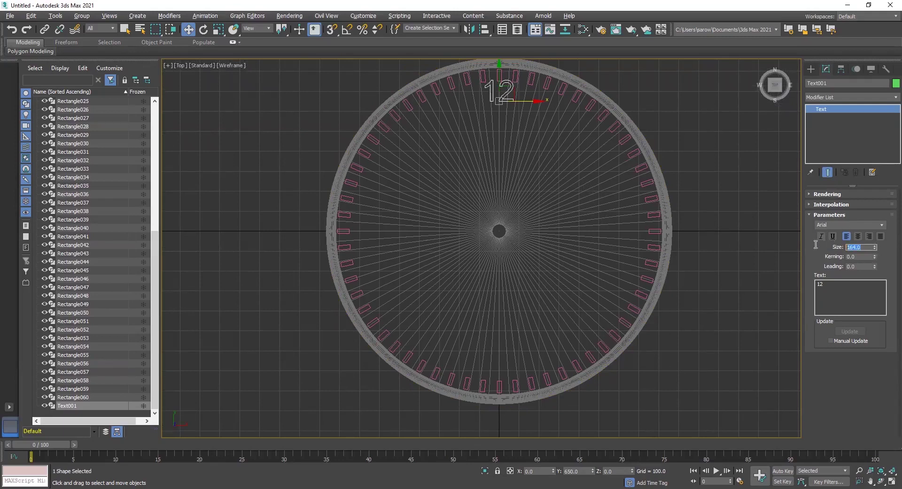
text(100)
key(Return)
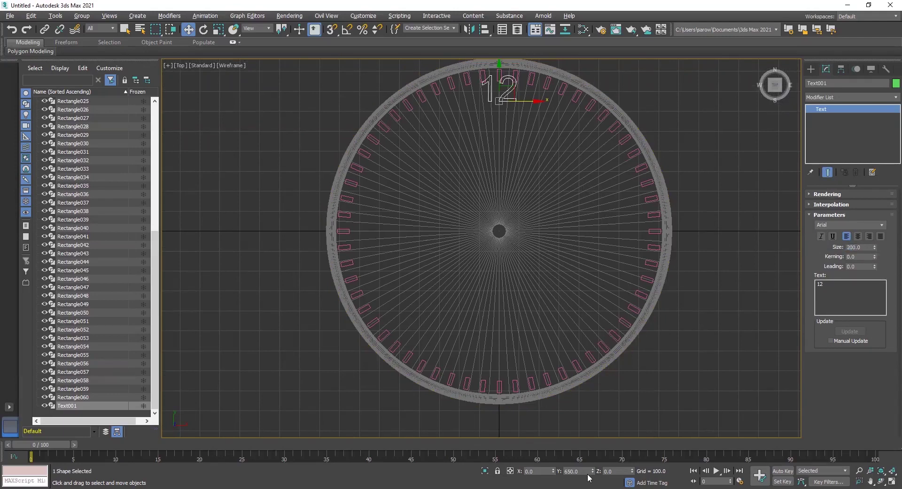
Set the 12 text's size to 170 and its Y position to 600.
drag(593, 470, 592, 477)
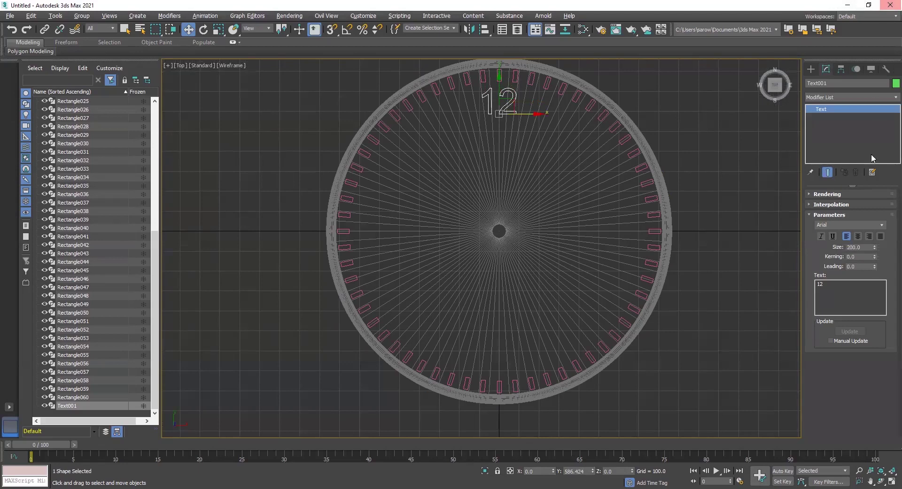
double_click(854, 246)
text(2)
text(70)
key(Return)
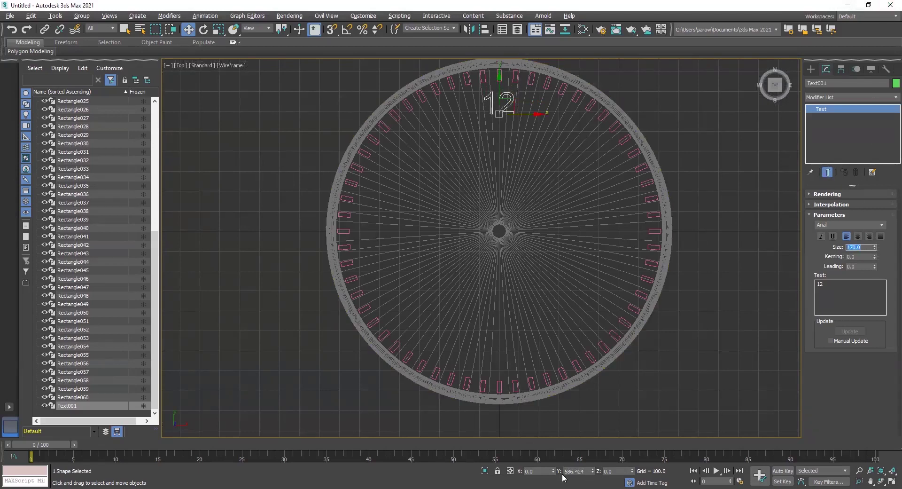
double_click(591, 471)
text(600)
key(Return)
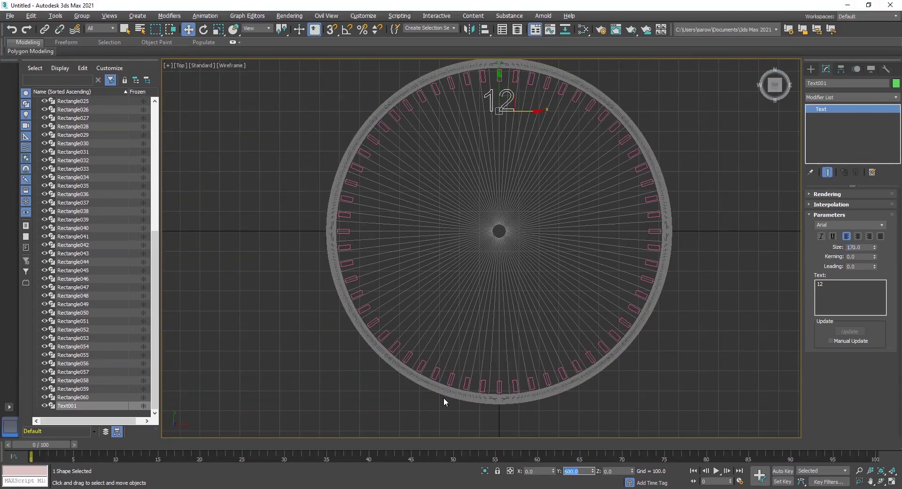
Change the font of the 12 text to Arial Bold.
middle_drag(516, 192, 506, 211)
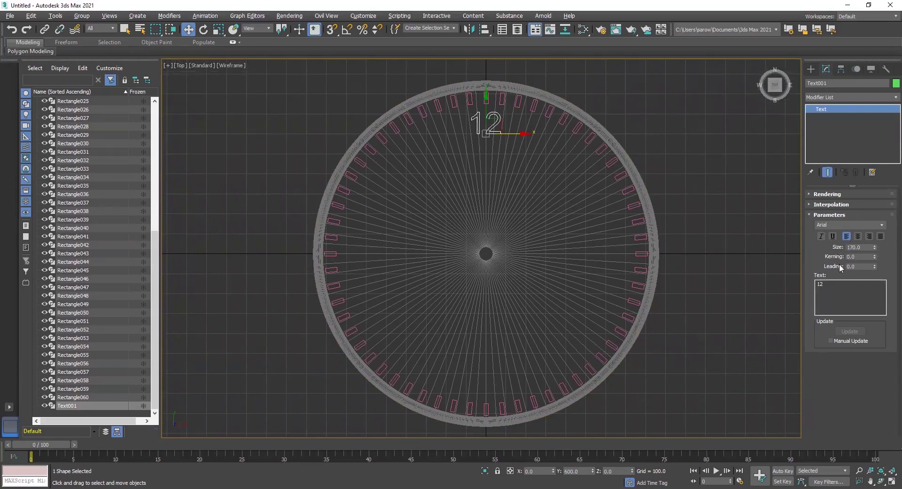
click(882, 225)
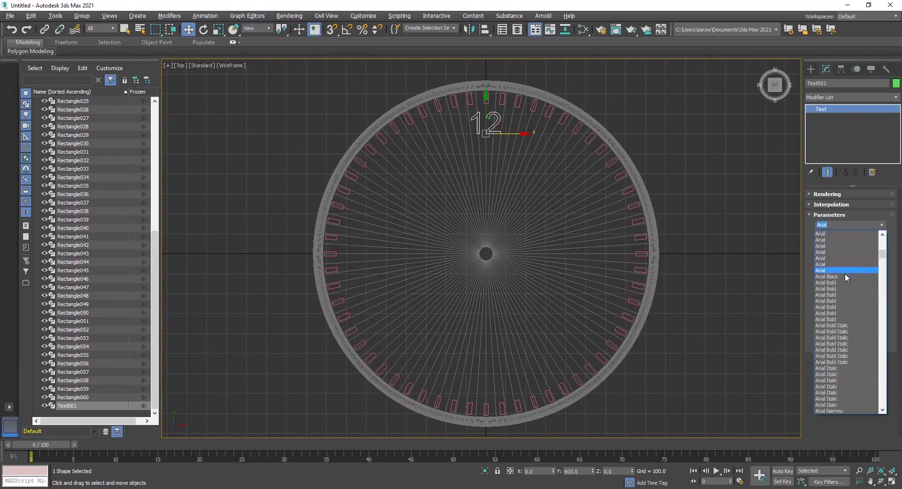
click(846, 289)
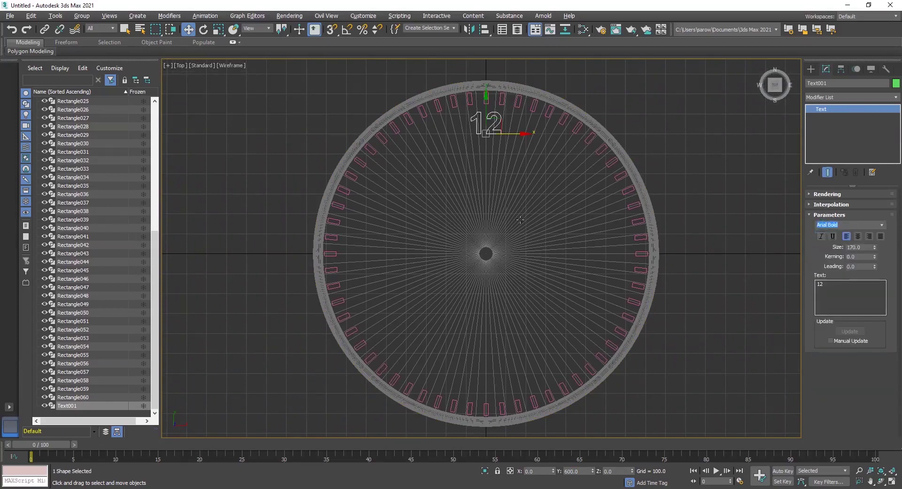
click(882, 226)
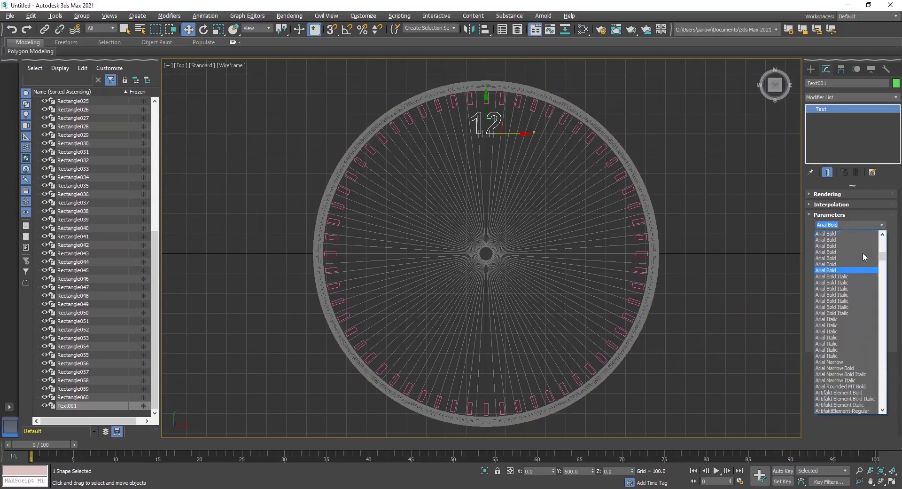
click(887, 220)
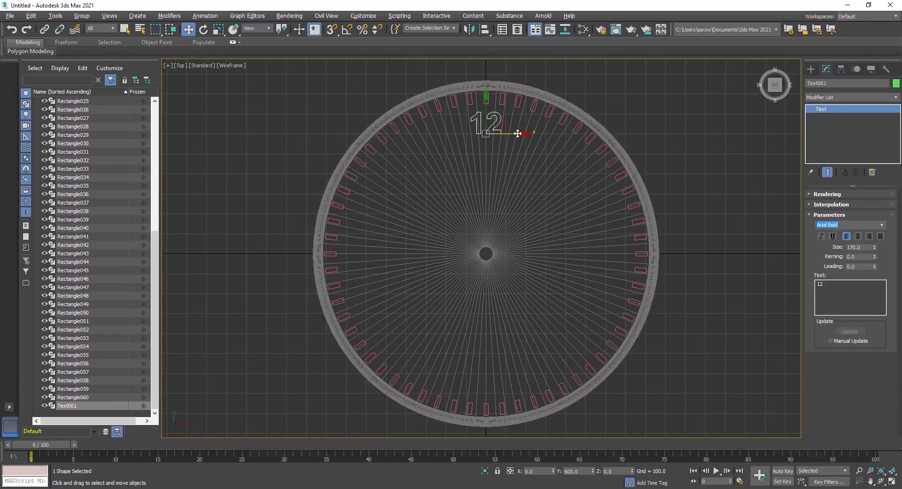
mouse_move(525, 250)
middle_down()
mouse_move(525, 259)
mouse_move(507, 249)
middle_up()
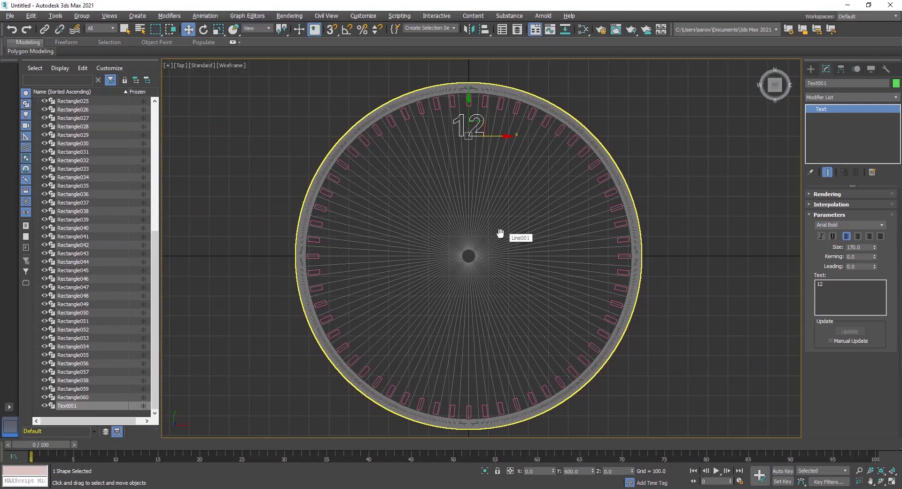
middle_drag(502, 240, 501, 226)
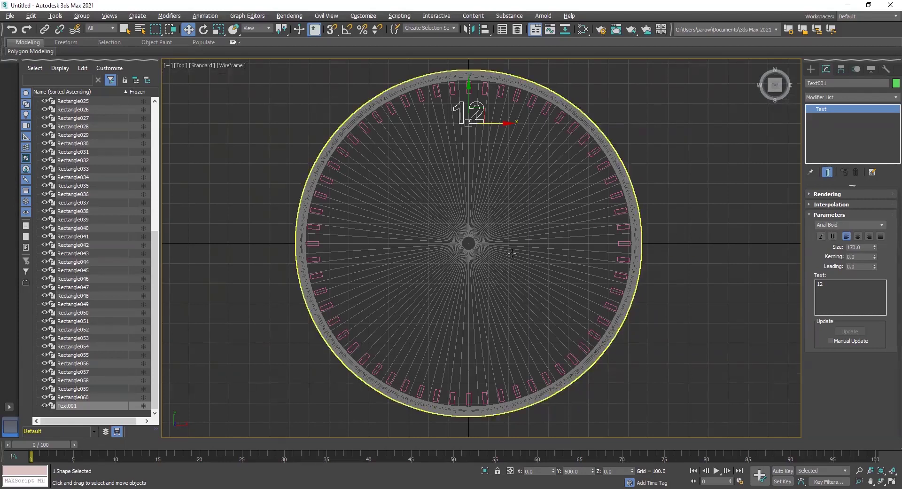
Create a new text shape reading 3 at the centre of the clock dial.
click(811, 69)
click(832, 171)
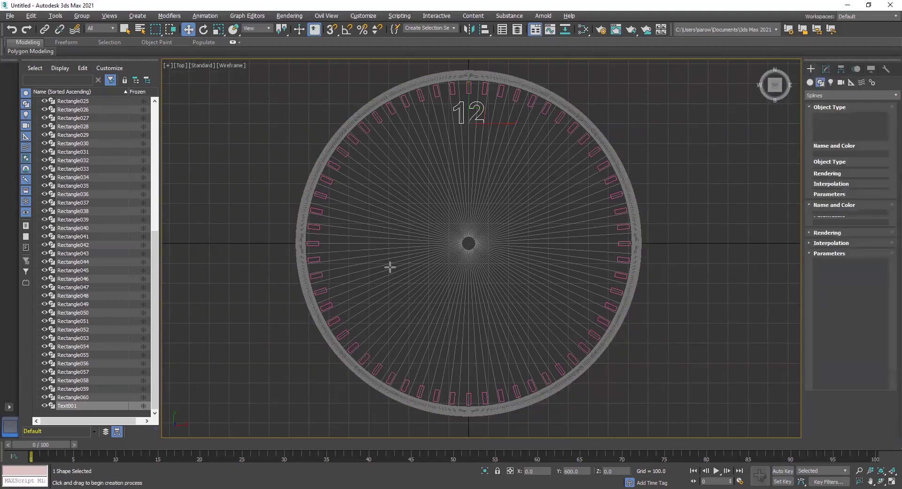
click(468, 243)
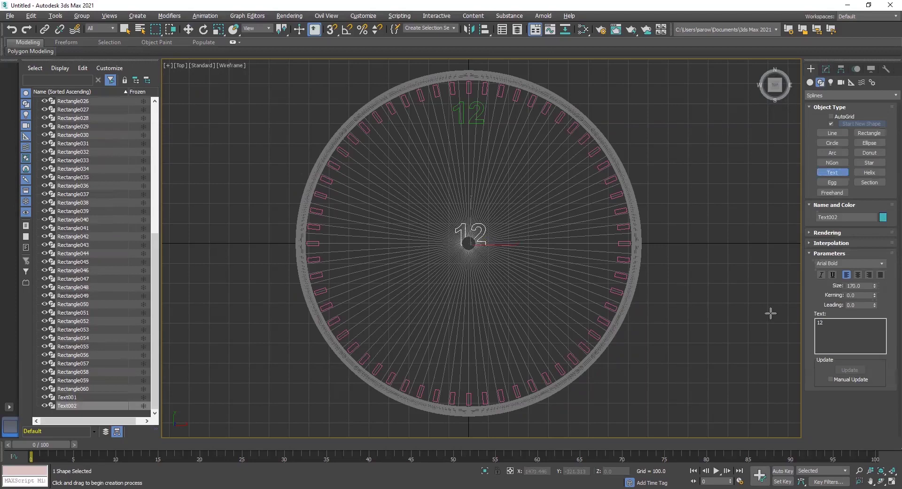
double_click(820, 322)
text(3)
key(w)
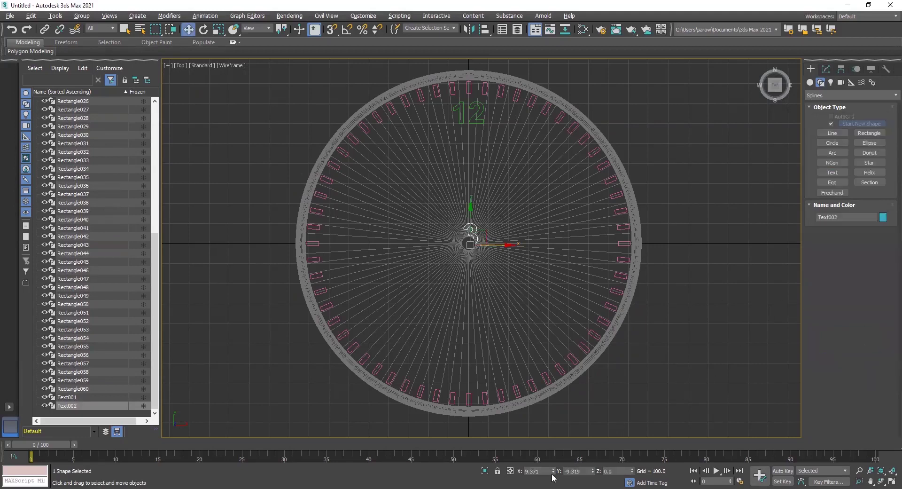
Set the 3 text's X and Y positions to 0.
click(537, 470)
text(0)
key(Tab)
text(0)
key(Tab)
click(717, 270)
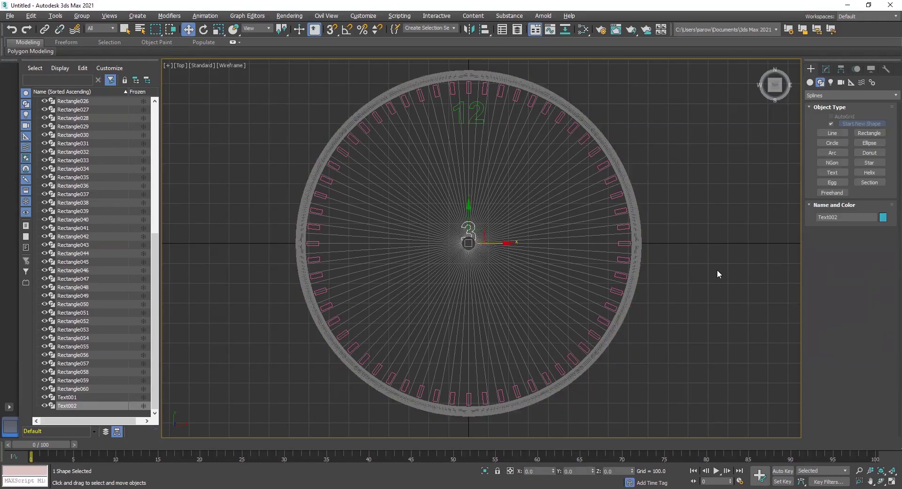
Try the 3 text at Y positions -600, -650 and -700, then deselect it.
click(586, 470)
text(-600)
key(Return)
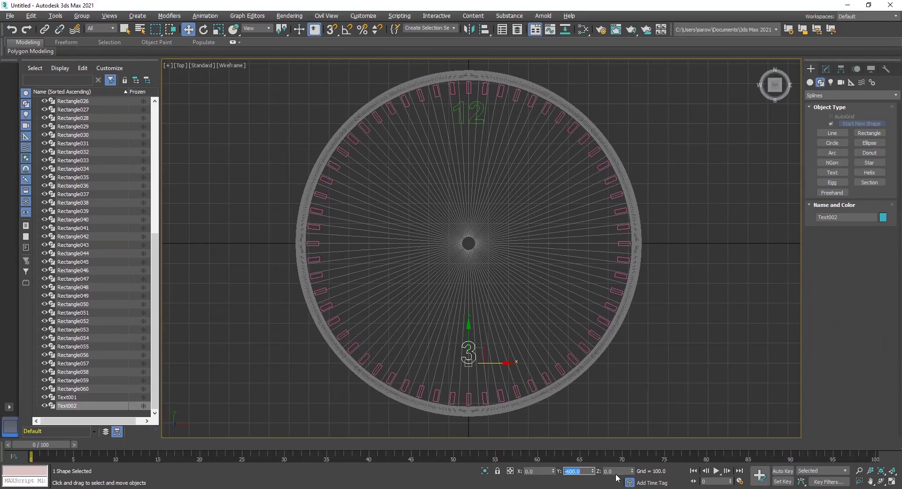
text(-650)
key(Return)
text(-700)
key(Return)
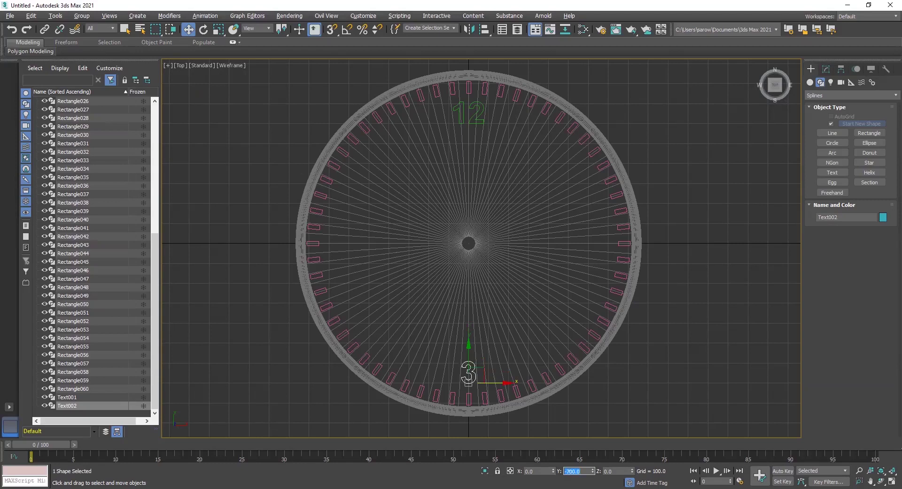
scroll(503, 329, up, 4)
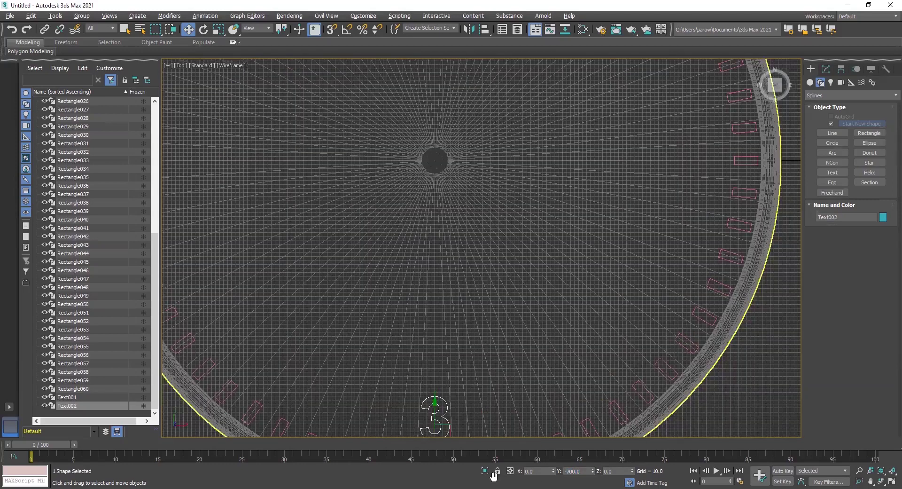
middle_drag(493, 476, 554, 117)
scroll(500, 221, down, 3)
middle_drag(501, 222, 464, 323)
click(590, 416)
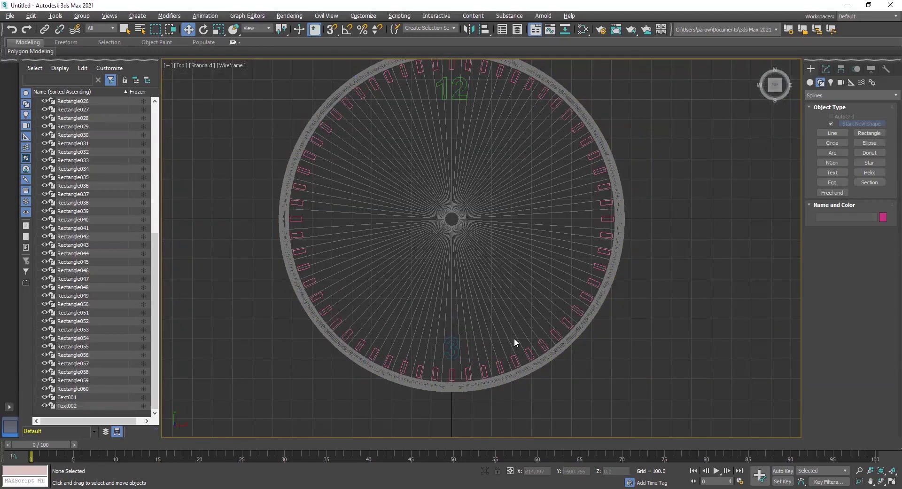
Select the 3 text near the dial's lower edge and return its Y position to 0.
click(832, 173)
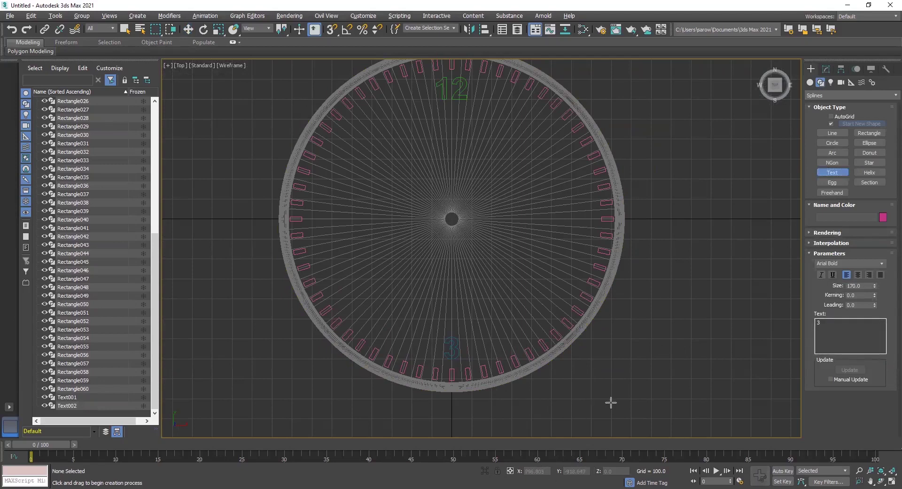
key(w)
click(449, 350)
click(577, 471)
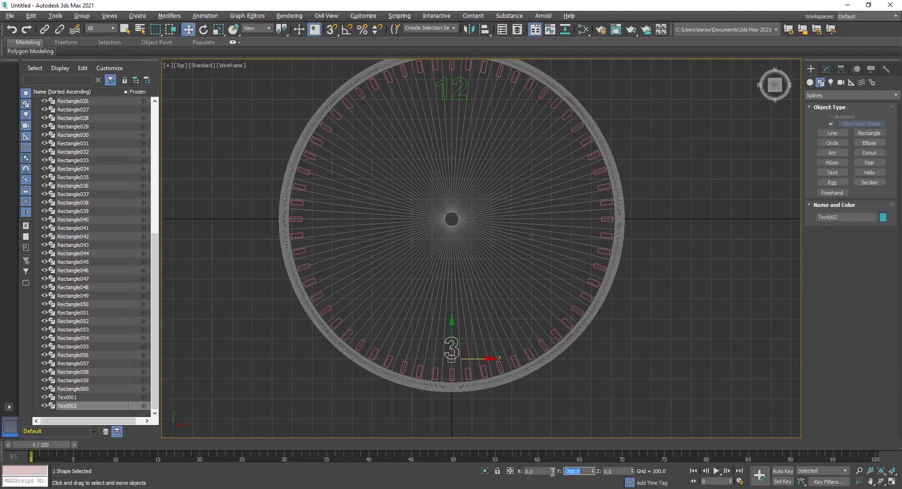
text(0)
key(Return)
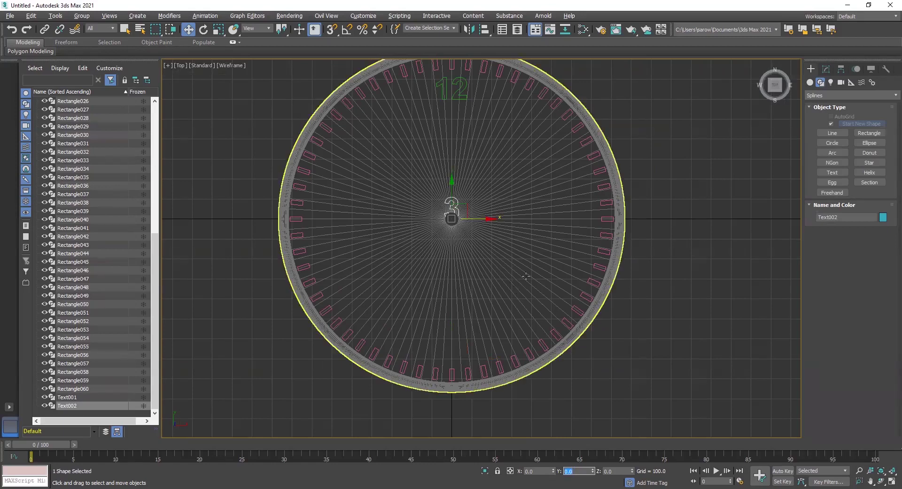
Centre the 3 text's pivot on the object and set its Y position to 0.
click(841, 69)
click(841, 134)
click(849, 183)
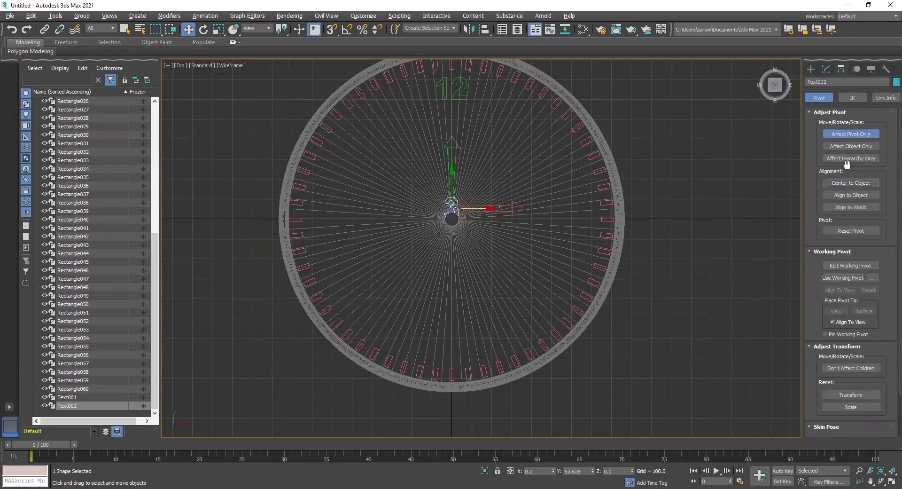
click(808, 69)
double_click(587, 472)
text(0)
key(Return)
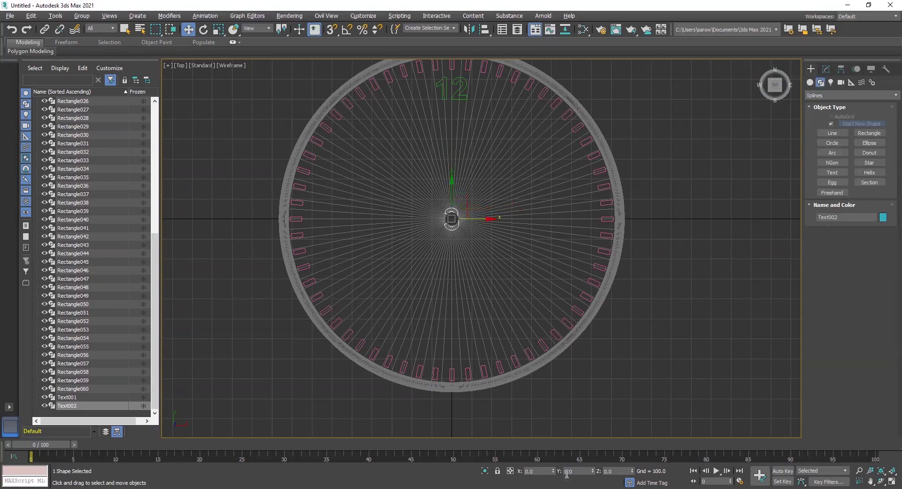
Try the 3 text at X positions 700 and 650, settling on 670 beside the minute marks.
mouse_move(553, 470)
mouse_down()
mouse_move(560, 330)
mouse_move(550, 469)
mouse_up()
double_click(550, 471)
text(700)
key(Return)
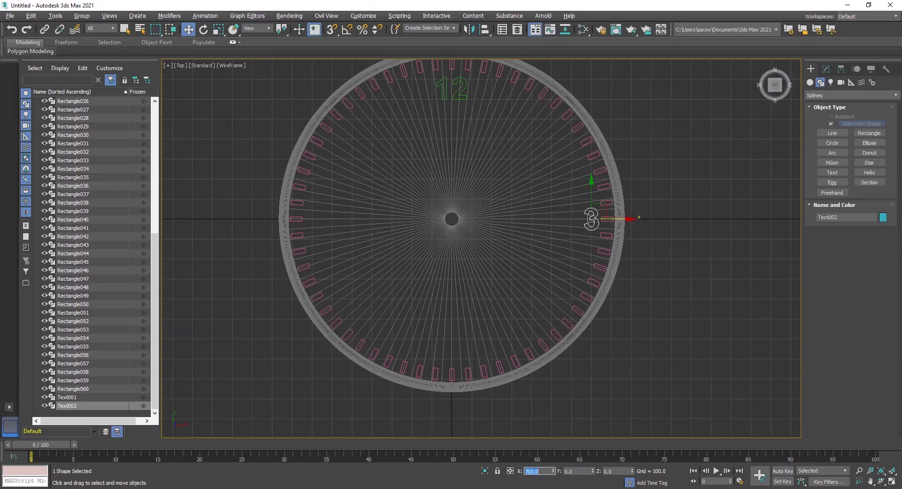
double_click(536, 471)
text(650)
key(Return)
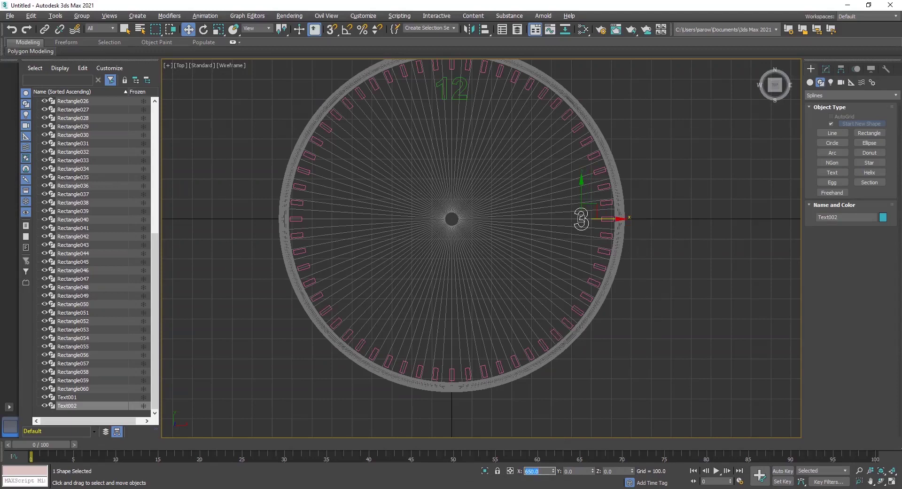
text(670)
key(Return)
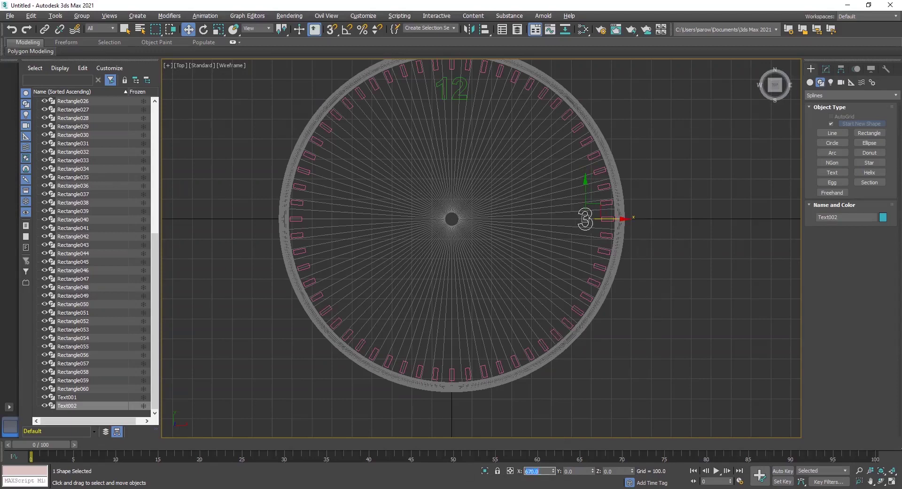
middle_drag(636, 268, 671, 310)
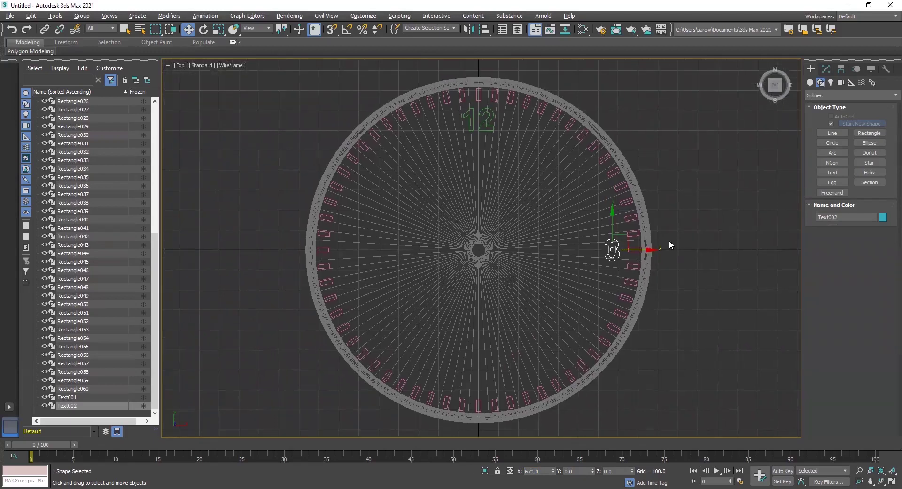
Create a new text shape reading 6 at the centre of the dial.
click(833, 173)
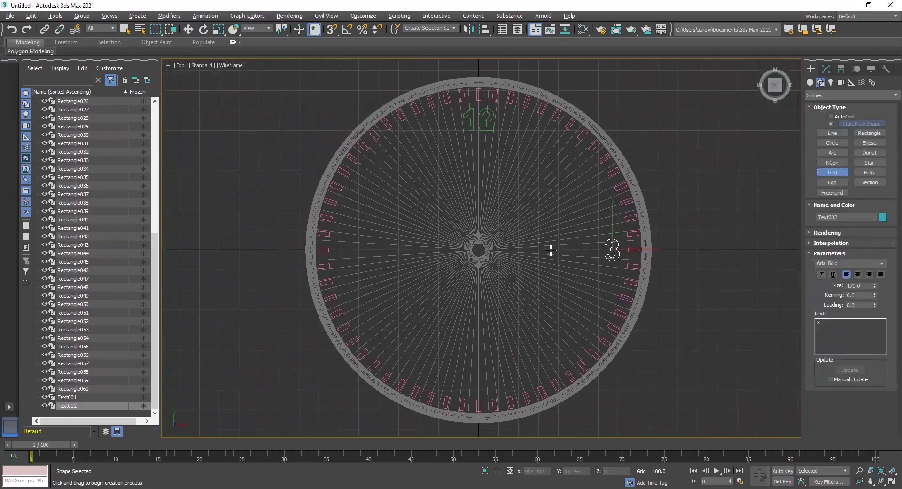
click(479, 250)
double_click(833, 322)
text(6)
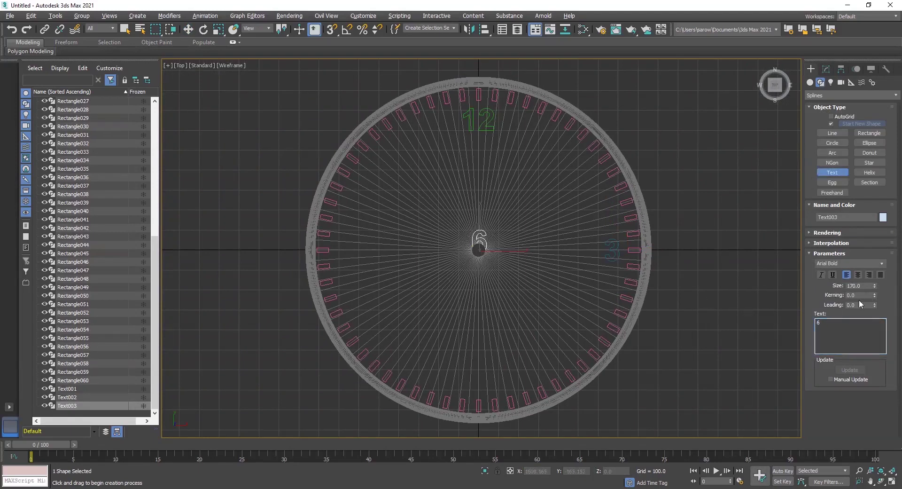
Centre the pivot of the 6 text on the object itself.
text(w)
click(842, 69)
click(850, 134)
click(851, 182)
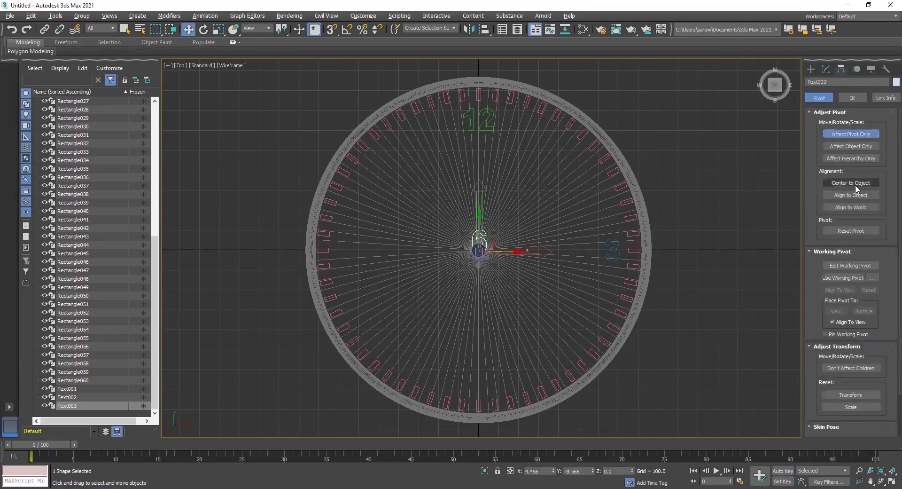
click(811, 69)
Set the 6 text's X, Y and Z positions to 0.
middle_drag(664, 314, 714, 313)
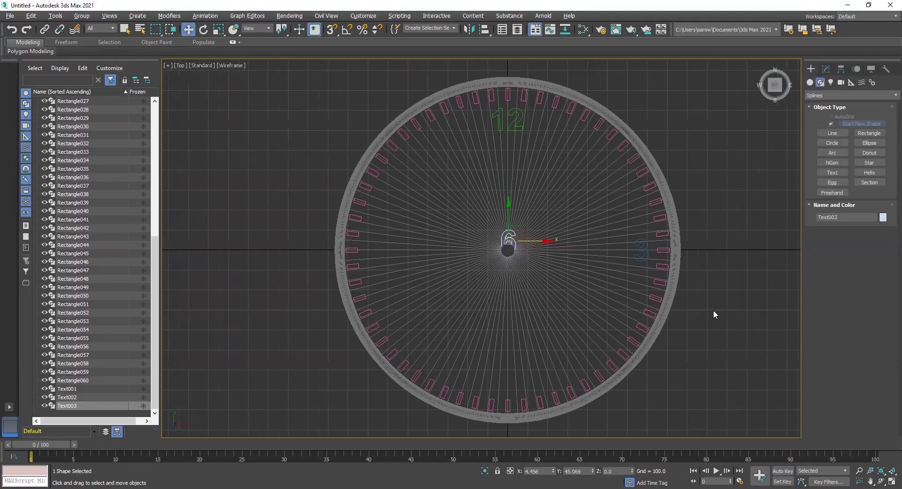
drag(545, 470, 490, 474)
text(0)
key(Tab)
text(0)
key(Tab)
text(0)
key(Tab)
Move the 6 text down inside the lower minute marks and set its Y position to -650.
middle_drag(710, 288, 693, 237)
drag(592, 472, 606, 120)
double_click(590, 471)
text(-65)
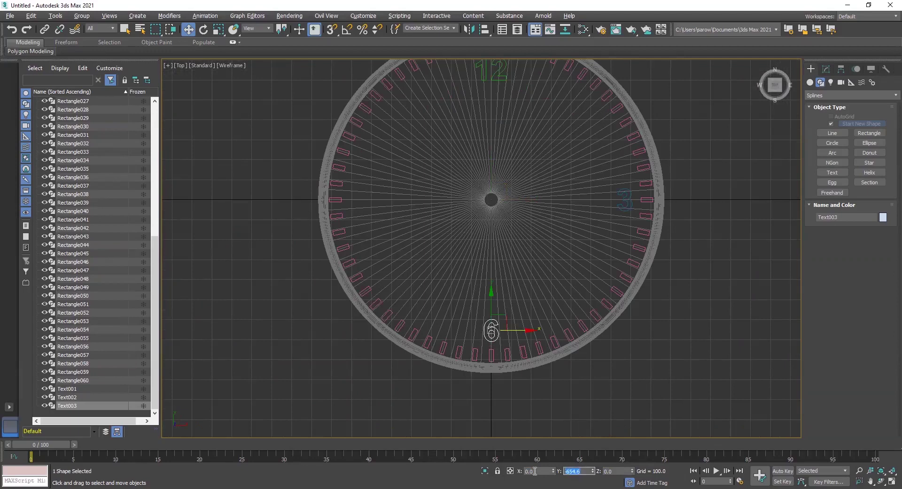
text(0)
key(Return)
Create another text shape at the dial's centre and change its text to 9.
middle_drag(668, 337, 643, 361)
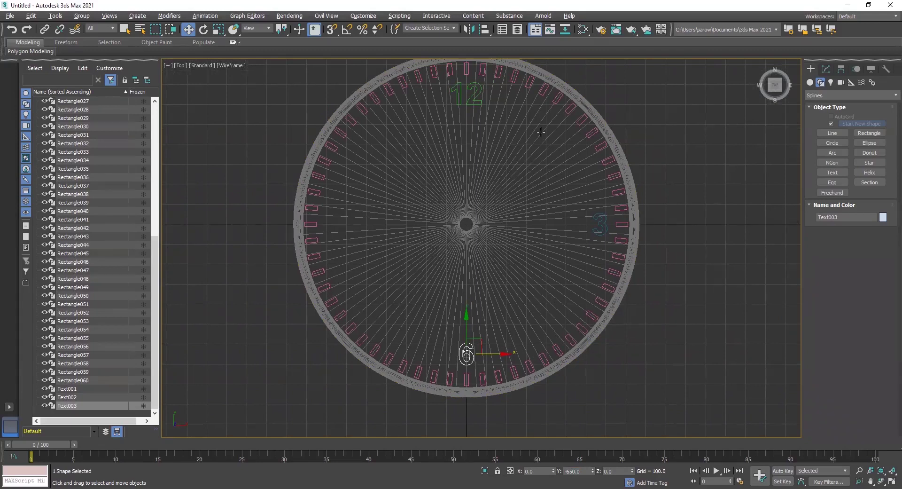
middle_drag(637, 130, 635, 139)
middle_drag(665, 178, 660, 169)
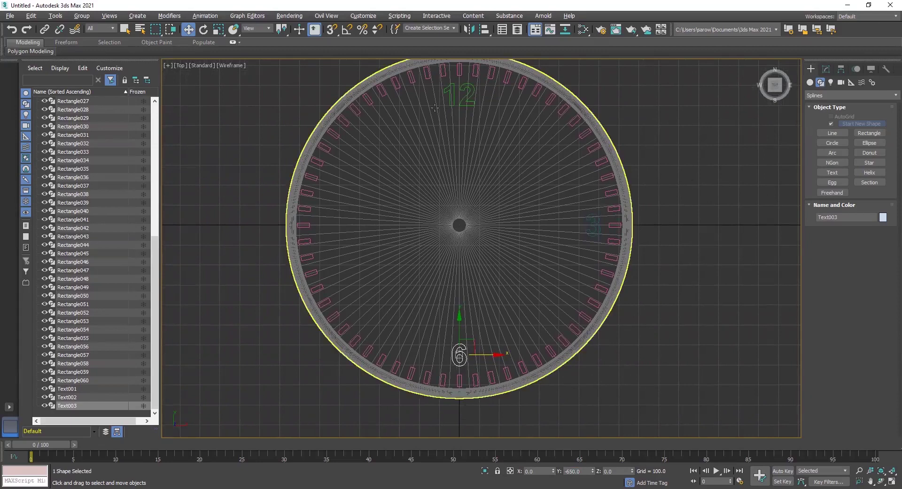
click(832, 172)
click(458, 225)
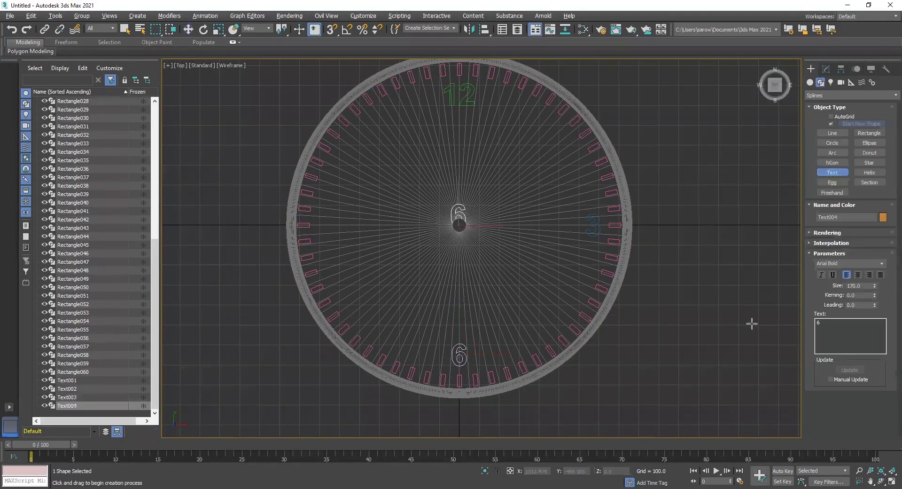
text(9)
Centre the pivot of the 9 text on its object and leave pivot editing.
click(841, 69)
click(849, 135)
click(853, 182)
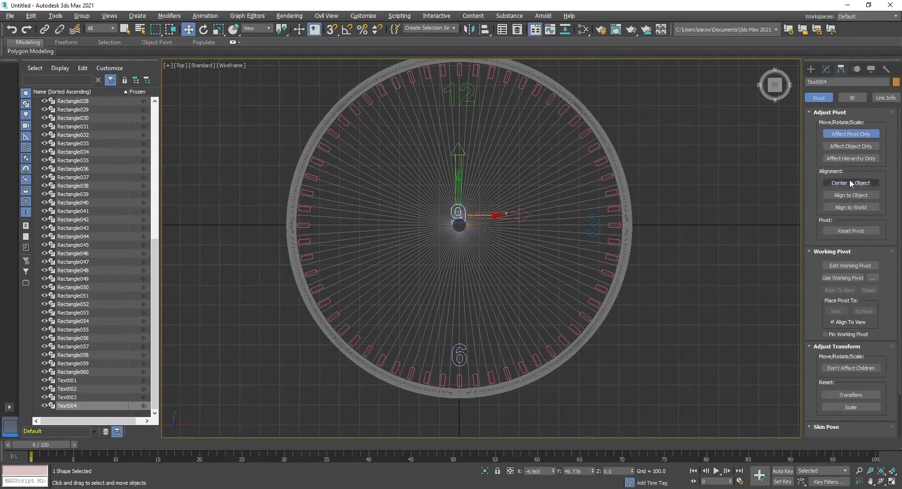
click(844, 134)
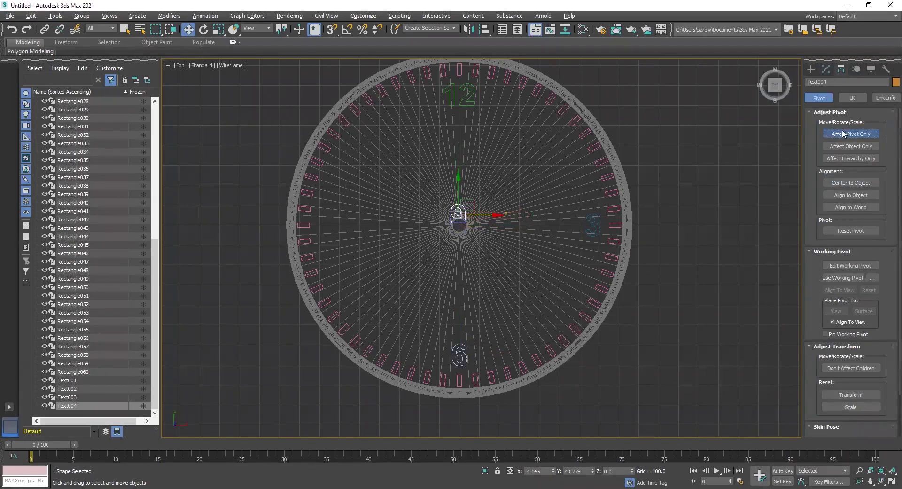
click(811, 70)
Set the 9 text's X and Y positions to 0.
double_click(544, 470)
text(00)
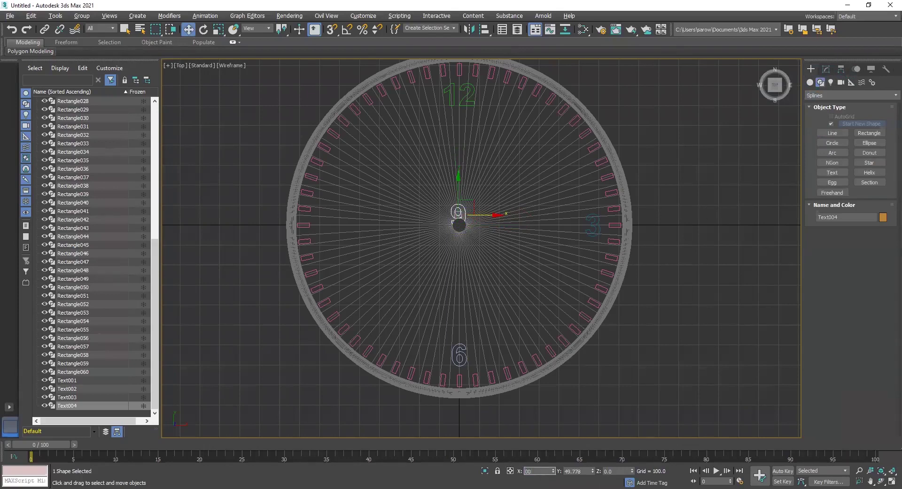
key(Tab)
text(0)
key(Tab)
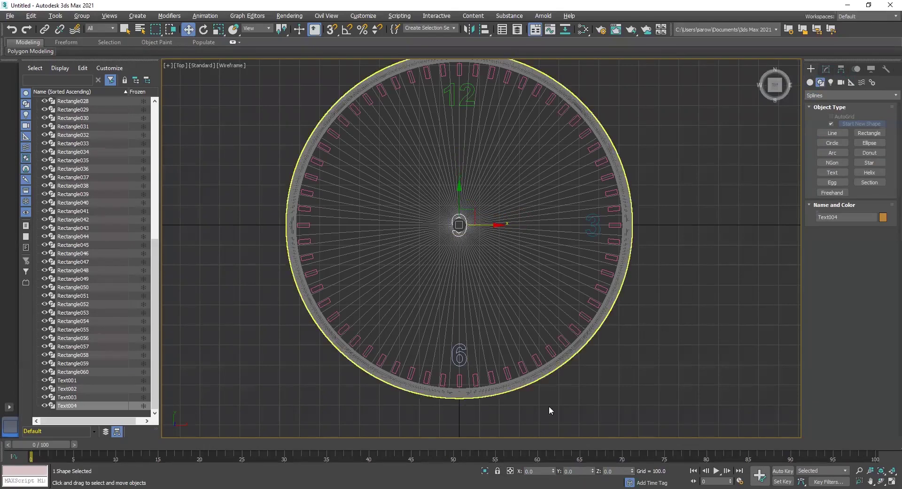
Move the 9 text opposite the 3, trying X position -700 and settling on -670, and deselect it.
drag(498, 228, 365, 225)
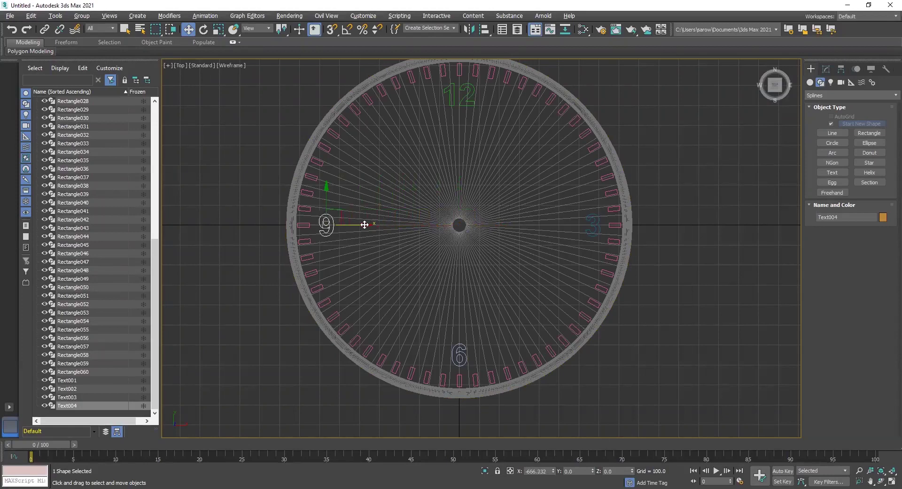
click(546, 471)
text(-2)
key(Return)
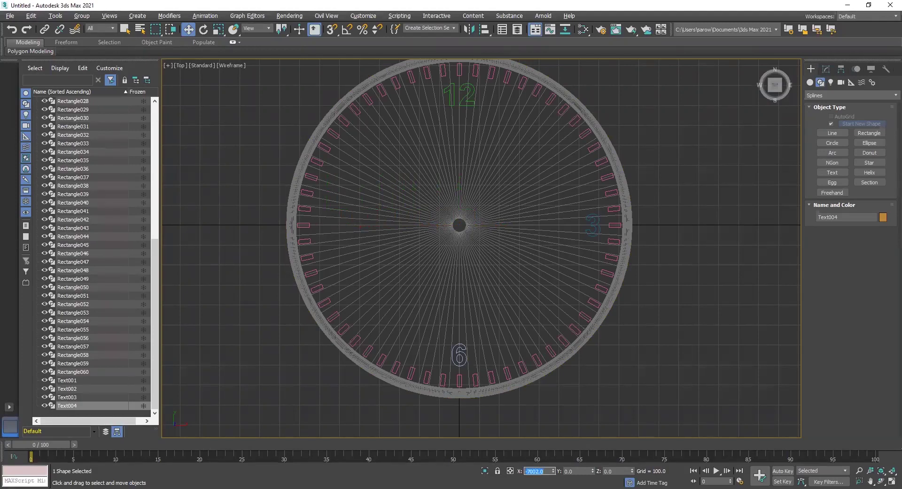
text(-700)
key(Return)
text(-670)
key(Return)
mouse_move(700, 227)
middle_down()
mouse_move(671, 196)
mouse_move(683, 231)
middle_up()
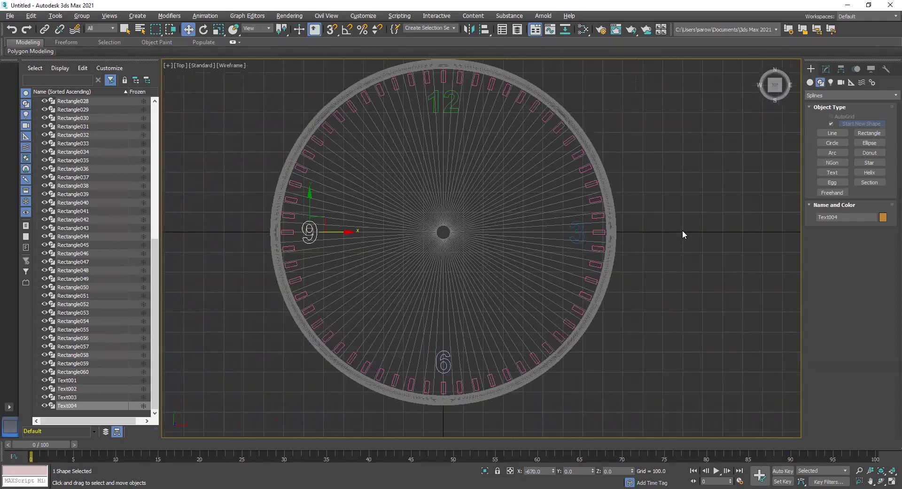
click(703, 219)
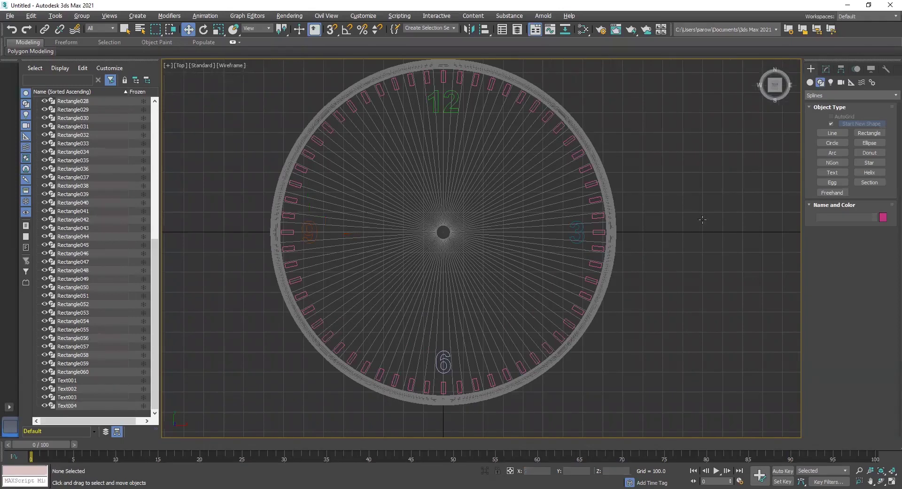
Switch to a maximized Perspective view and examine the numerals and minute marks on the dial.
key(alt+w)
click(711, 315)
key(alt+w)
alt+middle_drag(603, 298, 697, 386)
scroll(697, 385, up, 3)
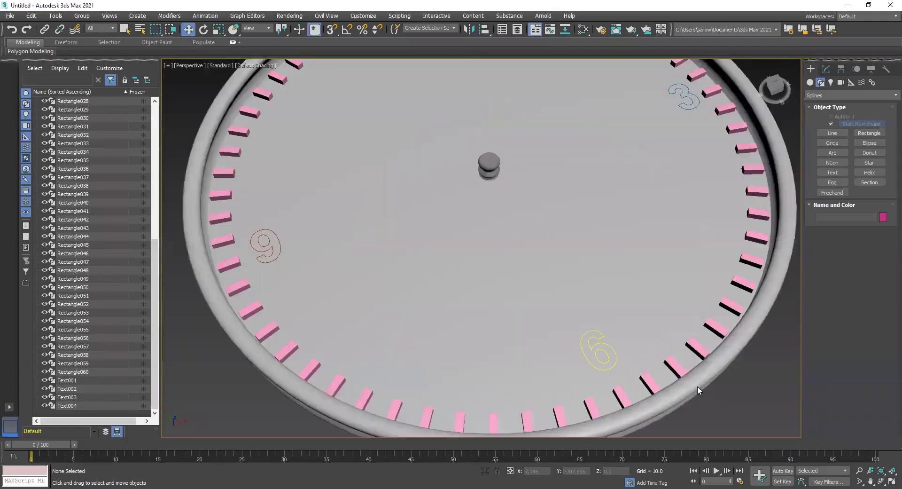
scroll(697, 385, down, 6)
scroll(689, 360, up, 1)
scroll(689, 360, up, 3)
mouse_move(682, 326)
alt+middle_down()
mouse_move(685, 289)
mouse_move(682, 317)
alt+middle_up()
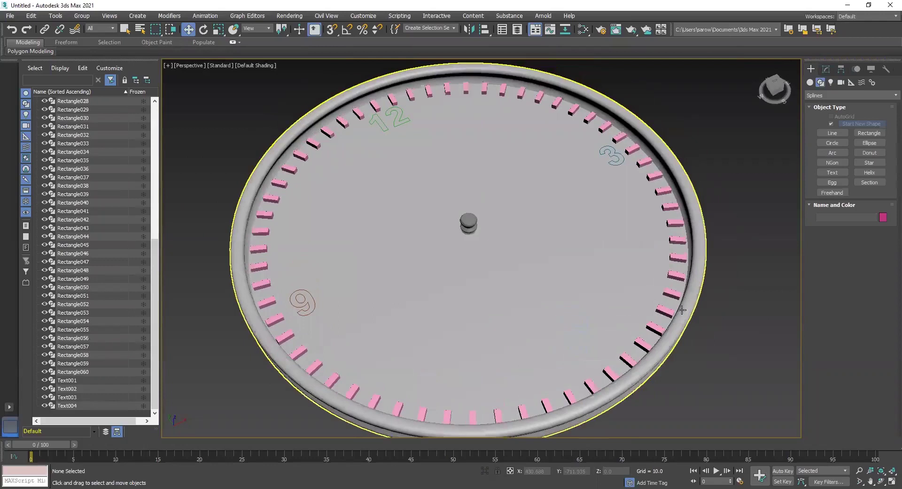
Add an Extrude modifier to the 6 text.
click(567, 359)
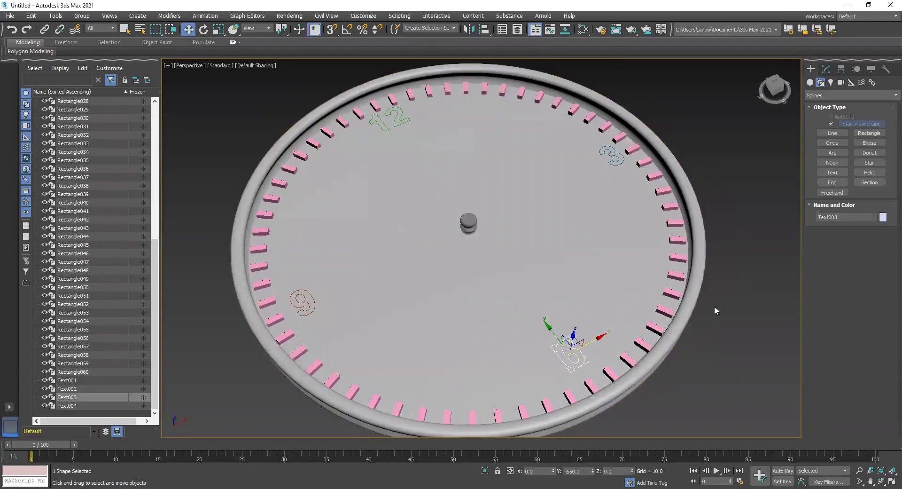
click(826, 70)
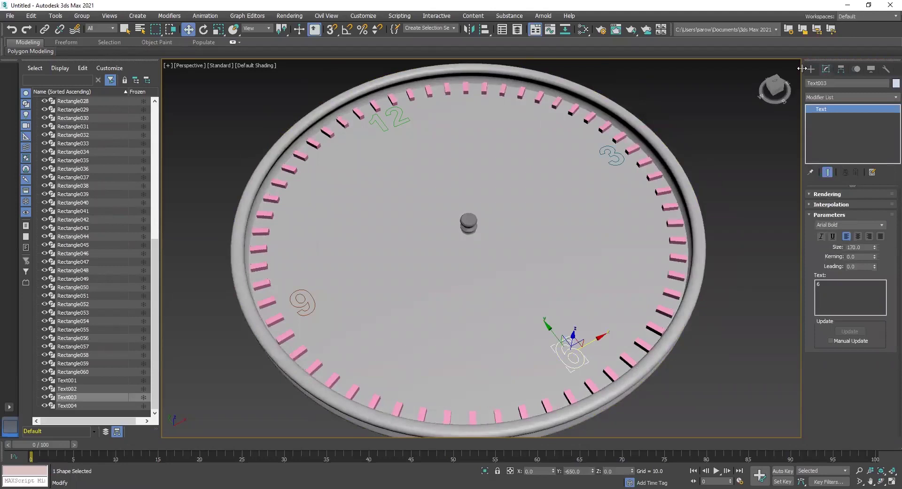
click(844, 97)
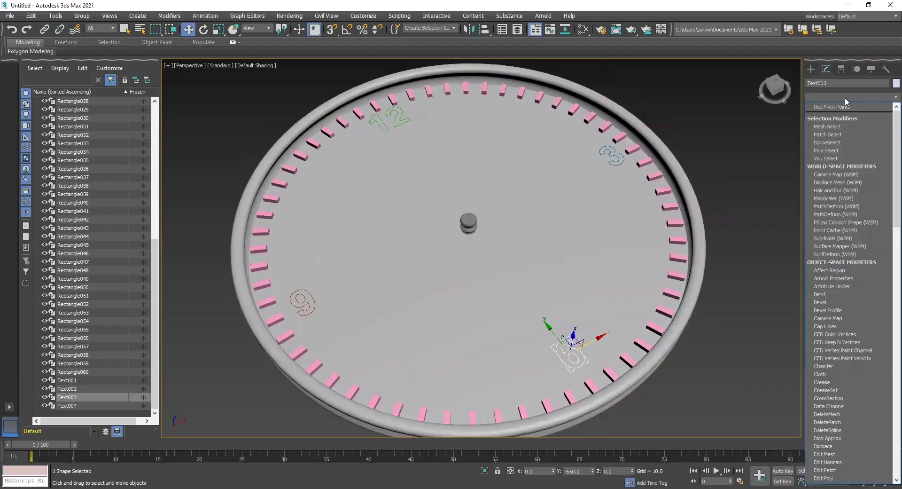
text(ex)
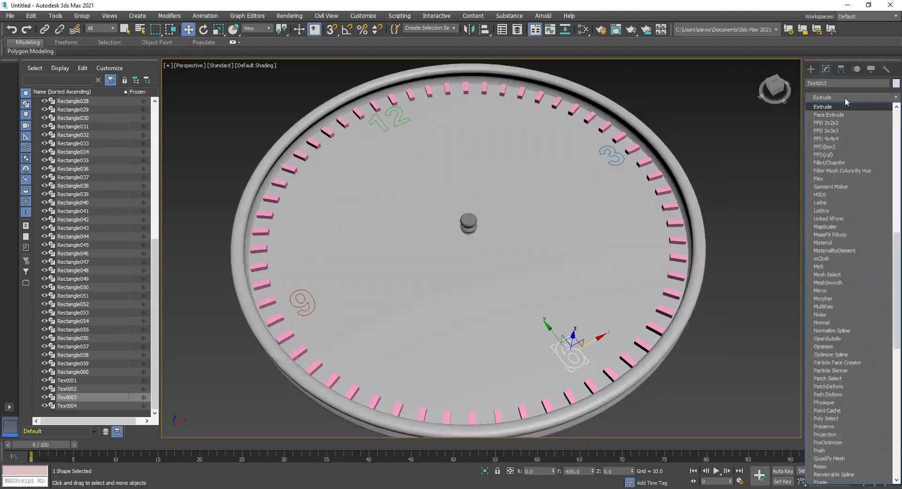
click(841, 104)
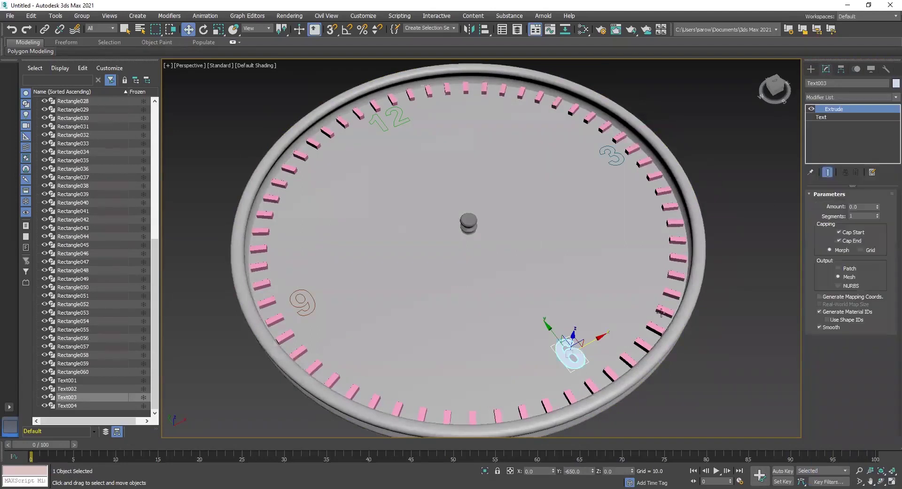
Raise the 6 text's extrusion above the dial and set its amount to 30.
alt+middle_drag(634, 371, 610, 347)
scroll(599, 365, up, 5)
scroll(575, 330, down, 2)
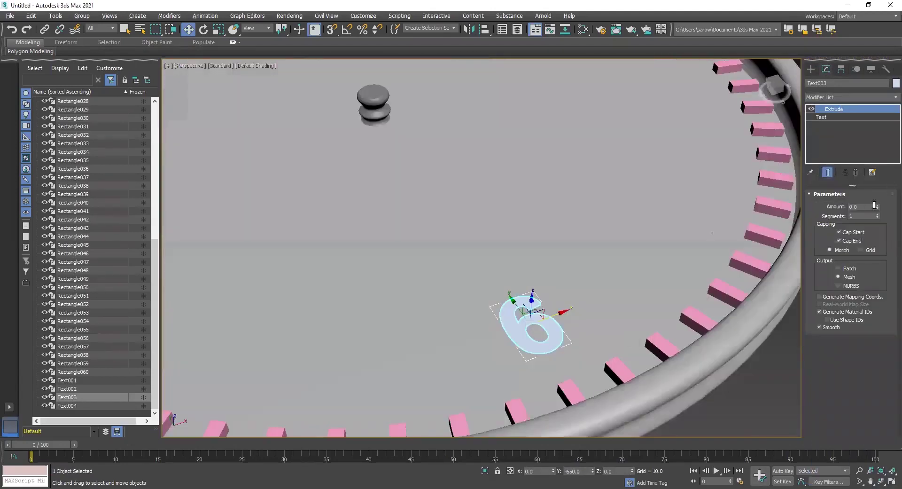
drag(877, 207, 878, 170)
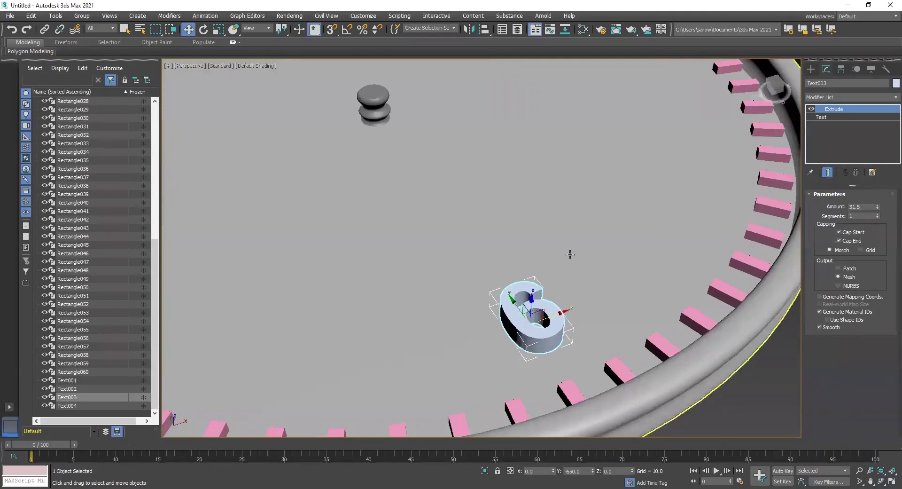
scroll(570, 254, down, 3)
alt+middle_drag(508, 301, 541, 291)
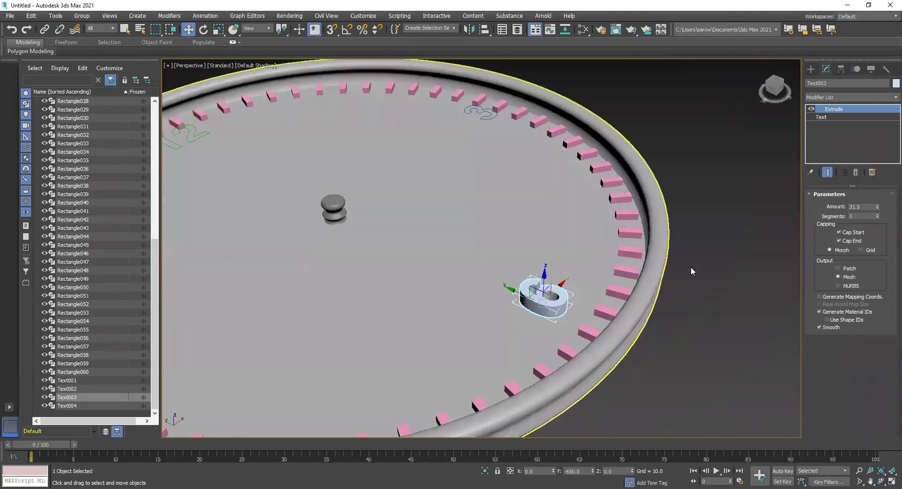
double_click(872, 207)
text(30)
key(Return)
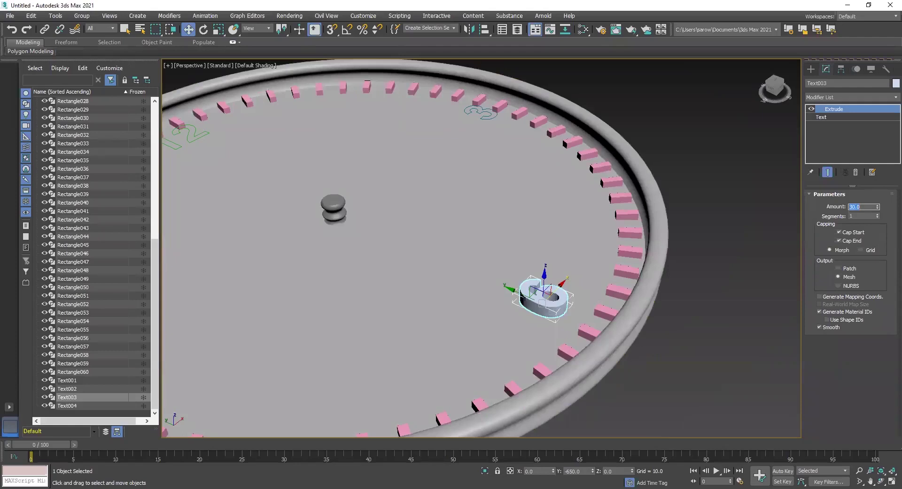
Extrude the 3 text by an amount of 30.
alt+middle_drag(494, 239, 569, 137)
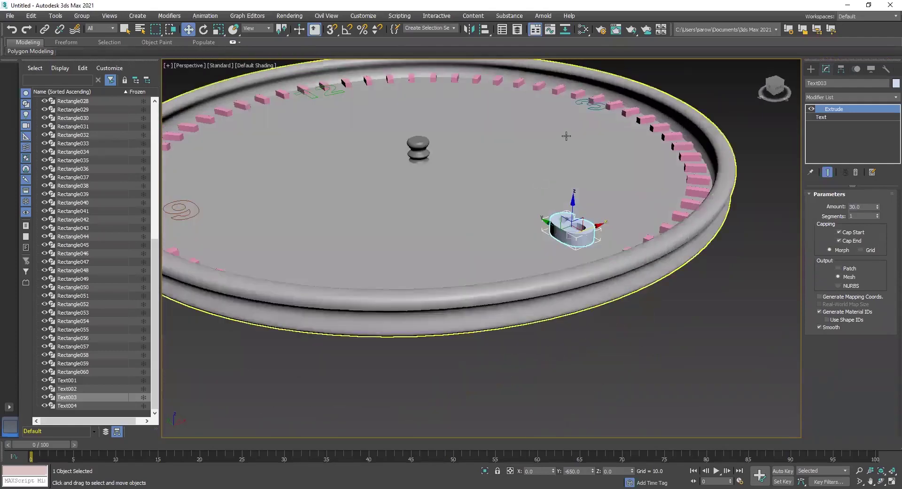
click(600, 107)
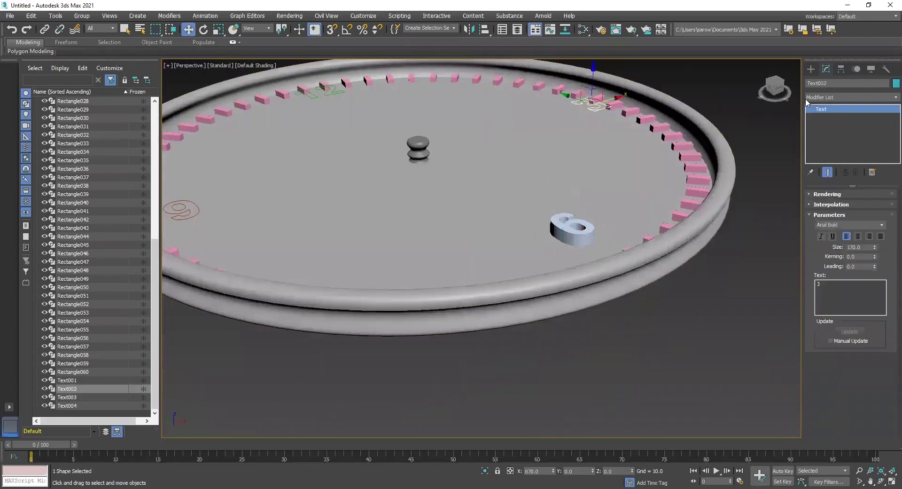
click(841, 97)
text(ex)
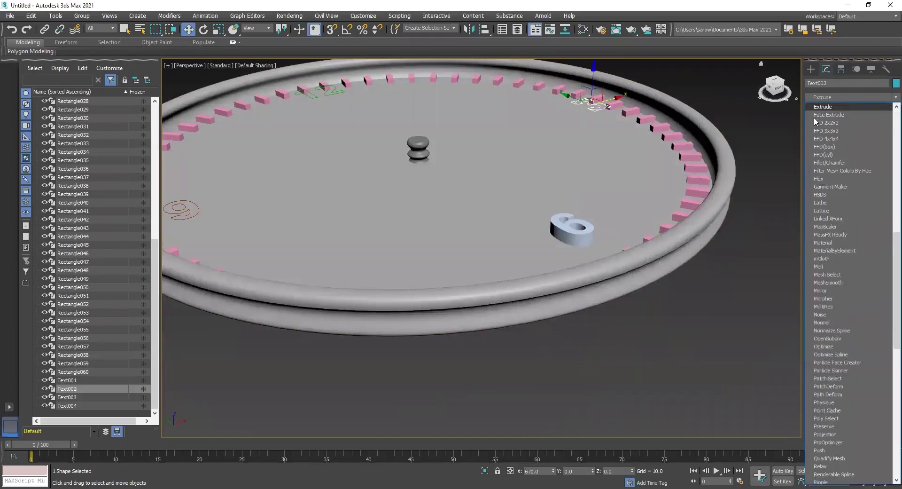
click(834, 108)
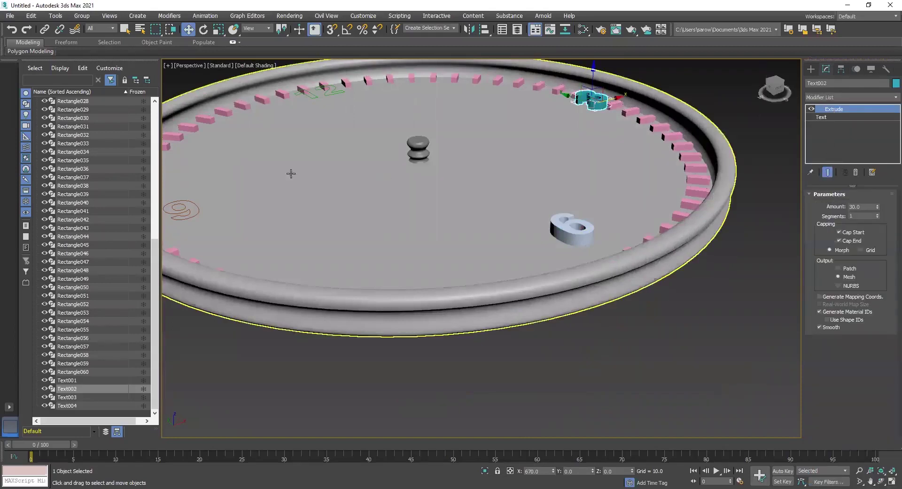
Apply an Extrude modifier to the 12 text.
alt+middle_drag(292, 171, 388, 137)
click(412, 118)
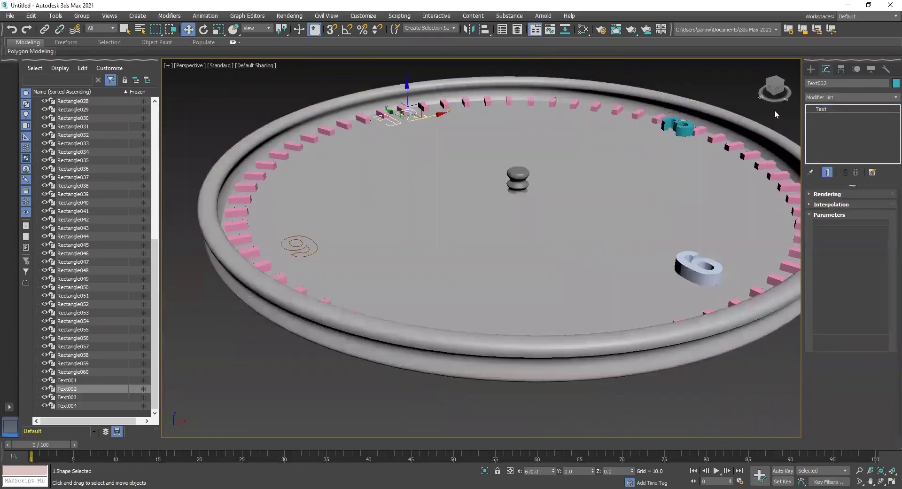
click(836, 98)
key(e)
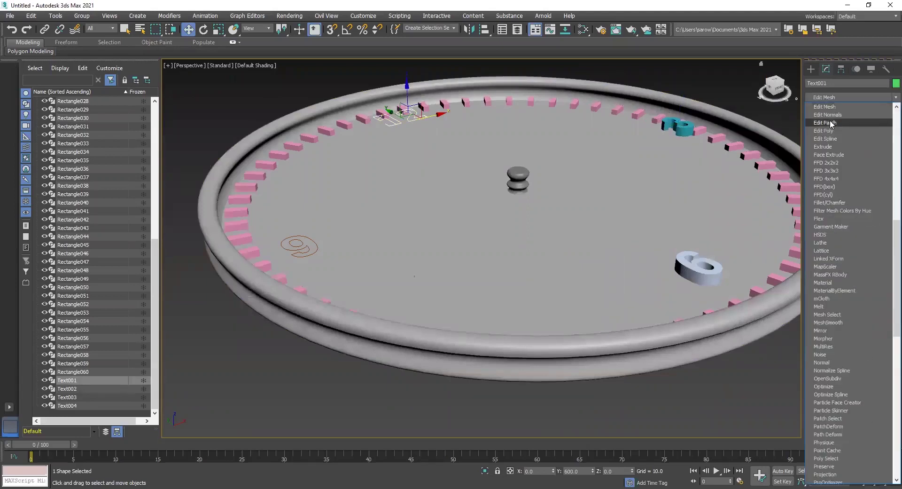
click(834, 146)
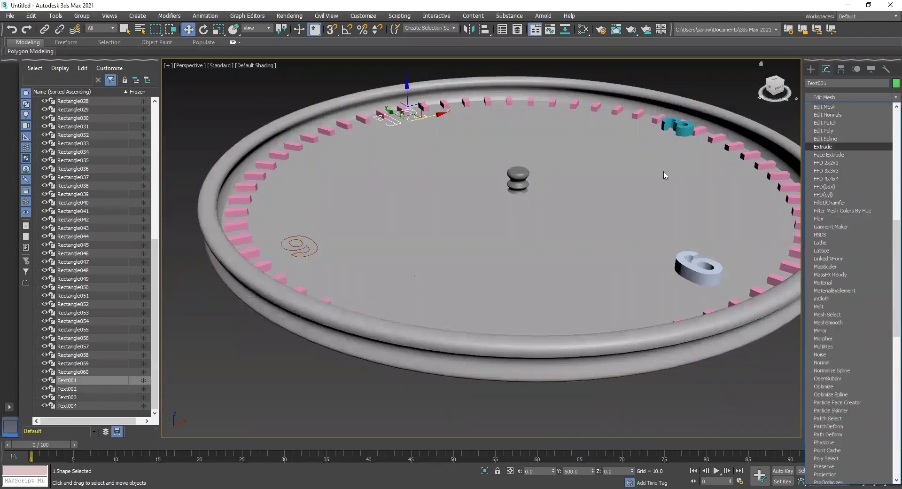
Apply an Extrude modifier with an amount of 30 to the 9 text.
click(296, 254)
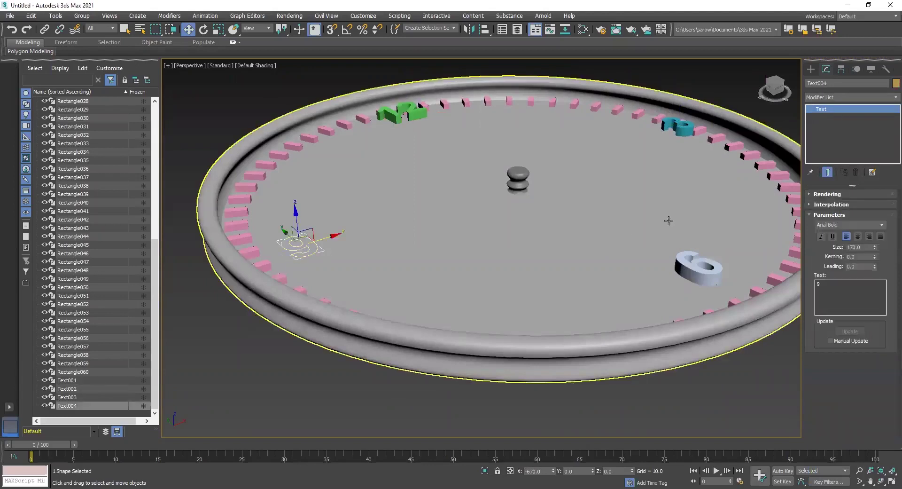
click(843, 97)
key(e)
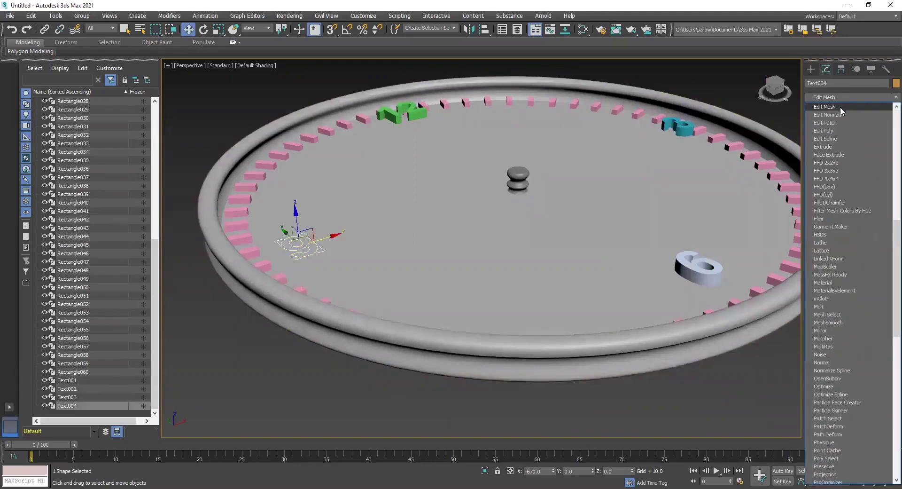
click(835, 146)
alt+middle_drag(522, 262, 437, 330)
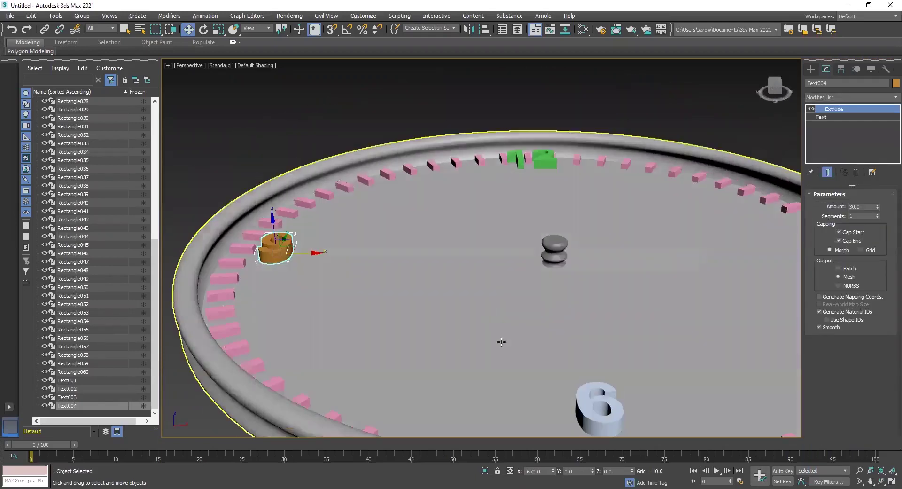
Select the four extruded numerals together, lower them onto the dial in the Front view, and clear the selection.
ctrl+click(550, 160)
middle_drag(529, 222, 360, 183)
ctrl+click(676, 212)
ctrl+click(357, 356)
alt+middle_drag(689, 300, 698, 233)
scroll(699, 232, up, 2)
scroll(651, 234, down, 4)
mouse_move(483, 238)
middle_down()
mouse_move(528, 239)
mouse_move(530, 256)
mouse_move(497, 242)
middle_up()
key(alt+w)
middle_click(614, 187)
key(alt+w)
drag(522, 234, 515, 297)
key(alt+w)
right_click(692, 342)
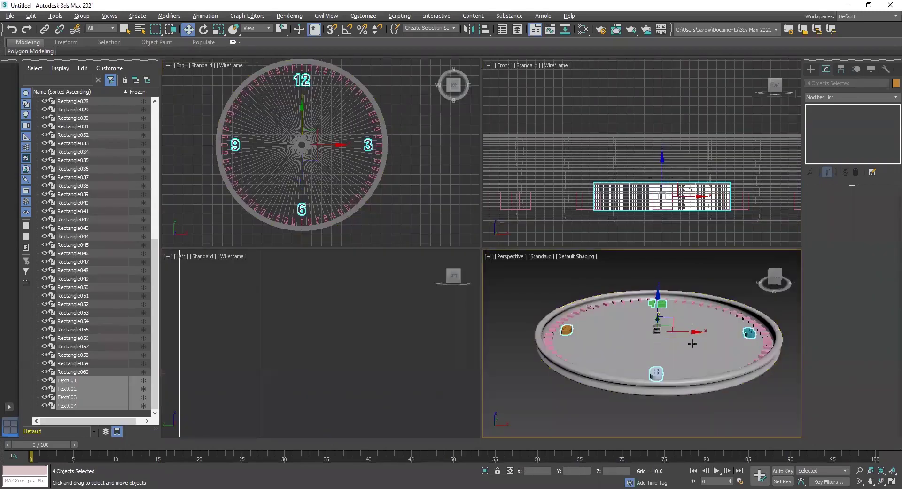
key(alt+w)
click(767, 305)
In the Top view, draw a straight spline line about 450 units long from the dial's centre toward between 10 and 11 o'clock.
alt+middle_drag(593, 308, 602, 373)
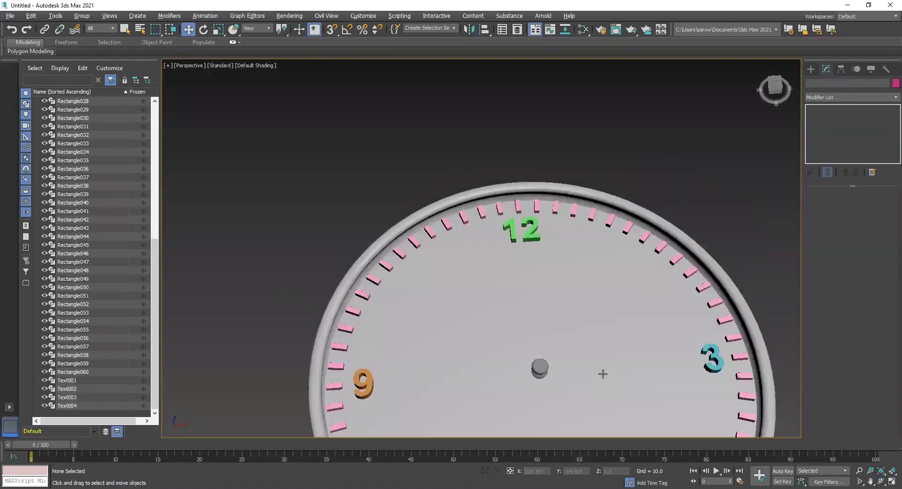
middle_drag(570, 326, 561, 225)
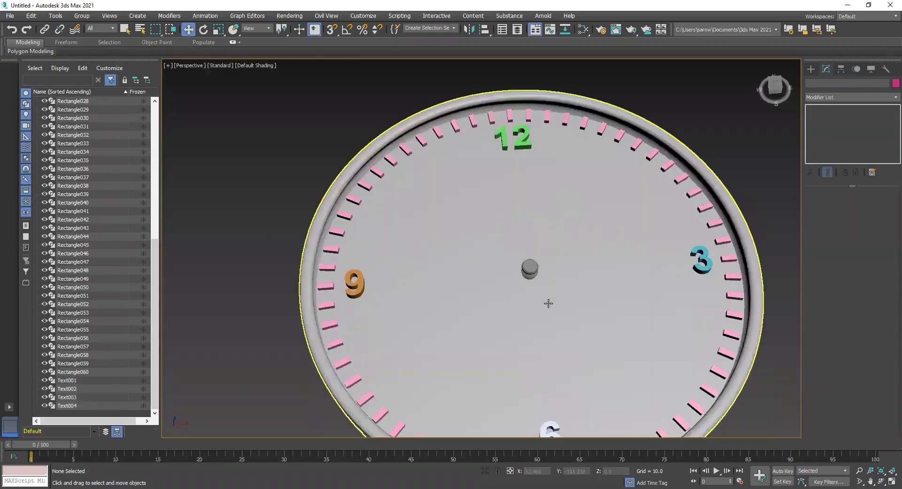
middle_drag(520, 261, 498, 215)
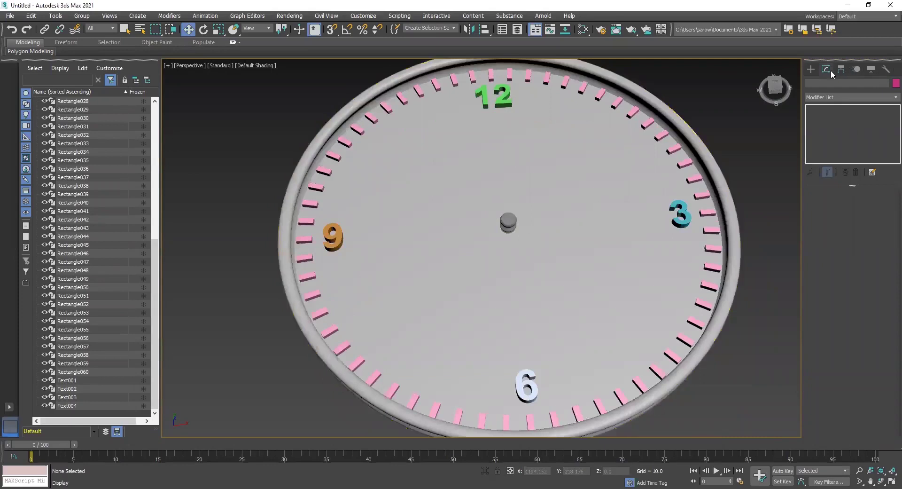
click(810, 69)
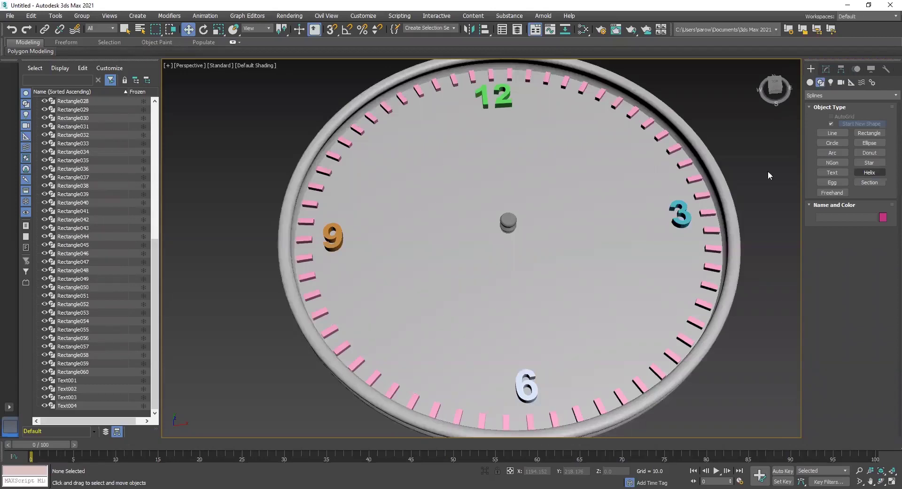
middle_drag(724, 242, 670, 205)
middle_drag(701, 229, 705, 230)
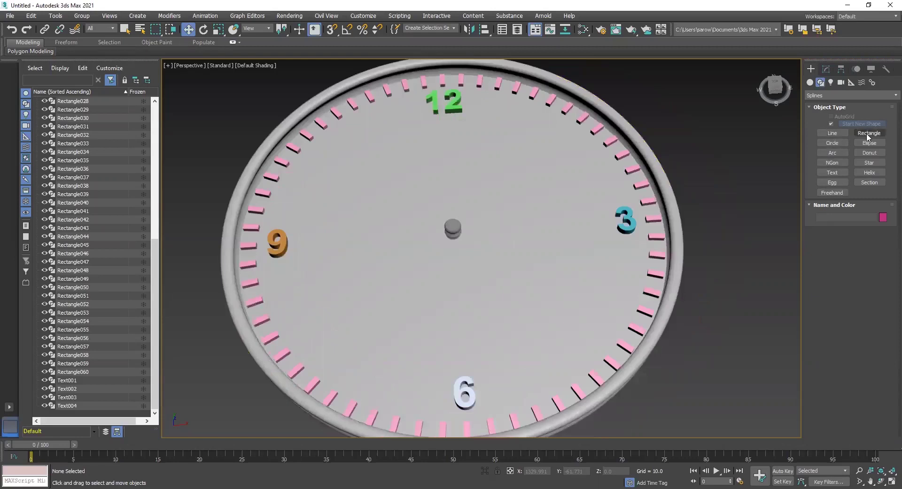
click(832, 133)
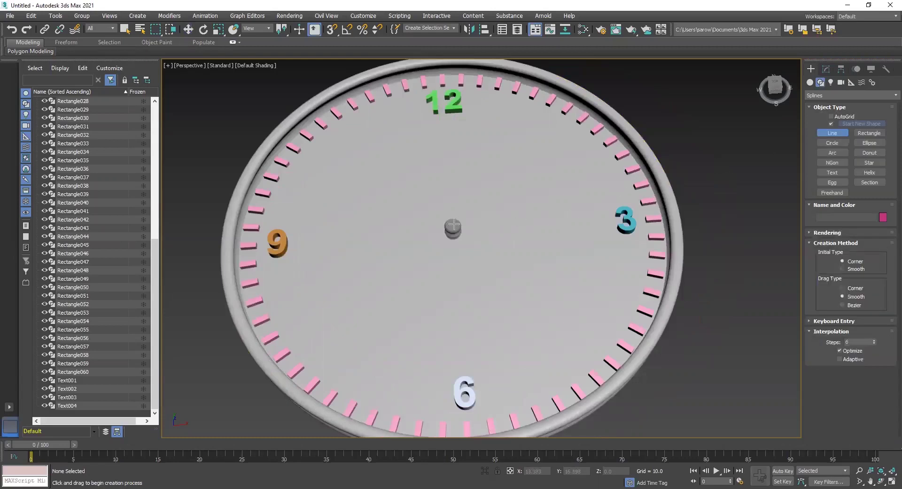
key(alt+w)
key(alt+w)
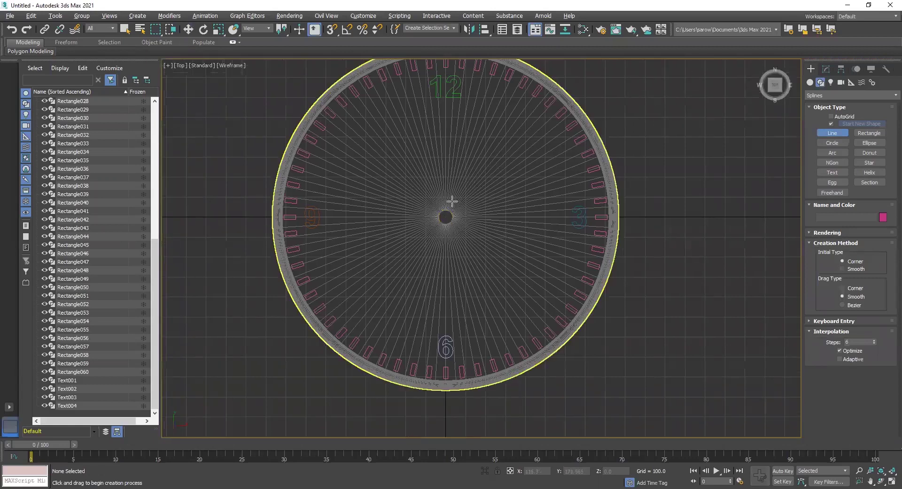
scroll(452, 201, up, 3)
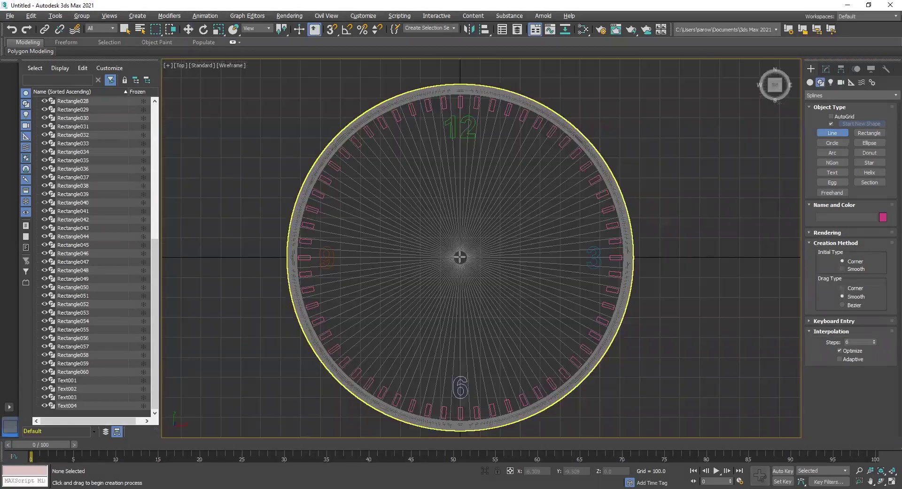
drag(460, 257, 409, 186)
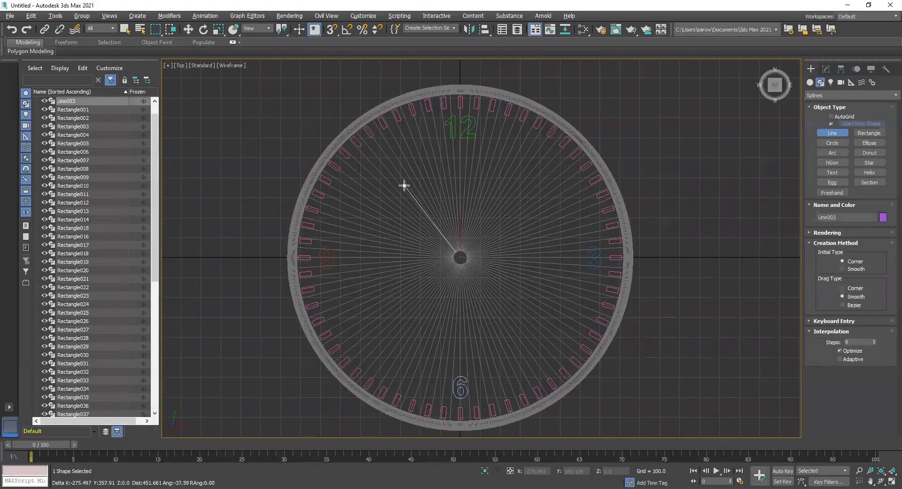
click(404, 184)
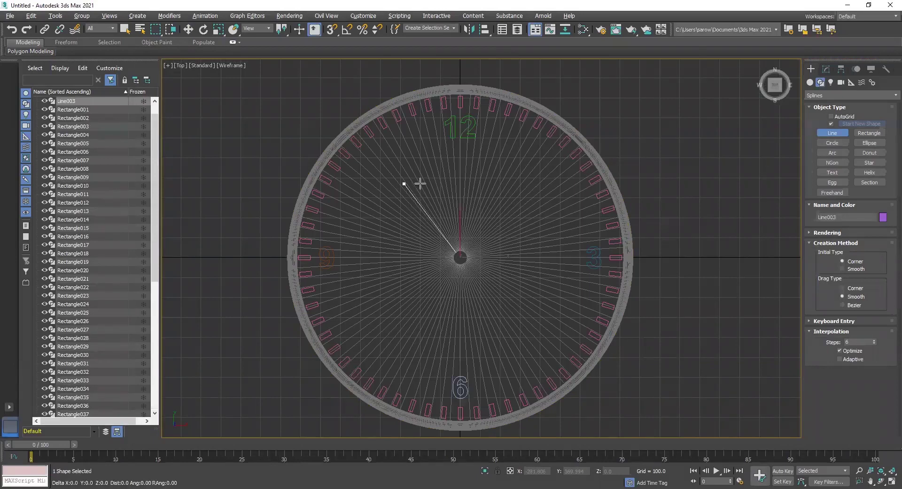
right_click(539, 205)
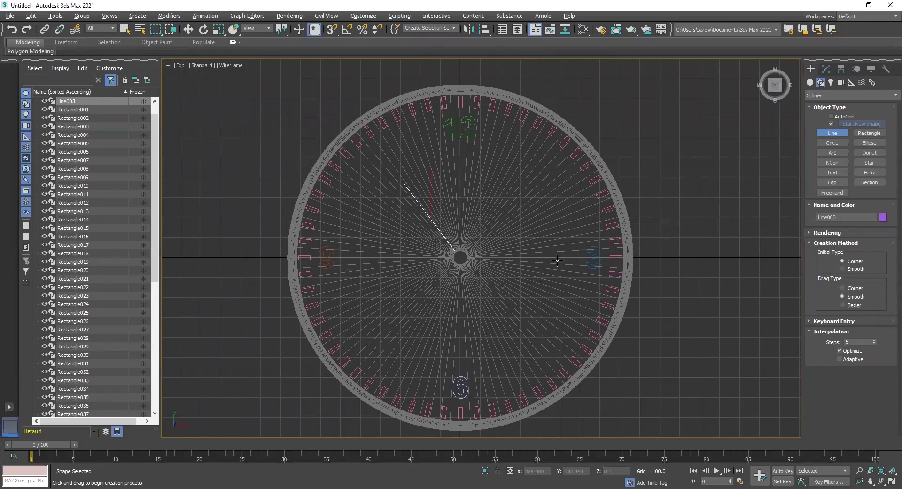
Leave the Line command and examine where the line's inner end sits within the central hub in the Top view.
scroll(471, 278, up, 2)
scroll(463, 272, down, 2)
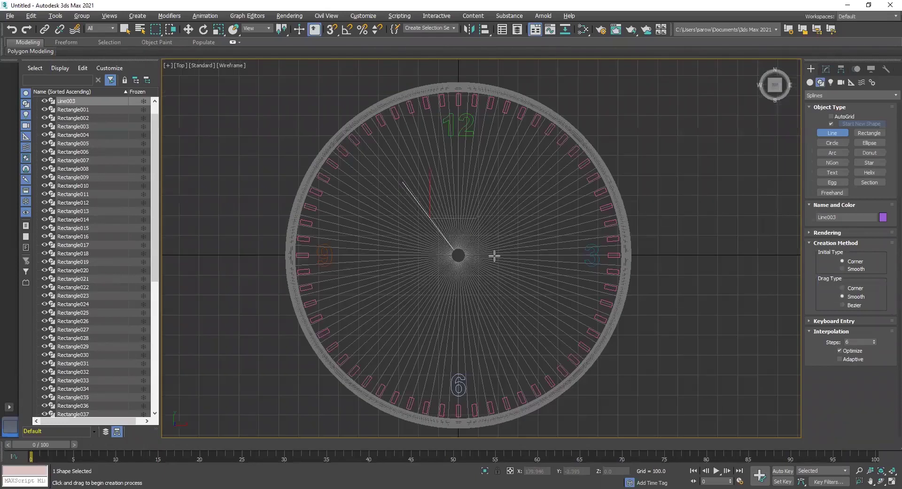
scroll(483, 246, up, 1)
scroll(552, 218, up, 1)
scroll(573, 183, up, 1)
scroll(606, 180, up, 1)
scroll(611, 174, up, 1)
scroll(548, 207, up, 1)
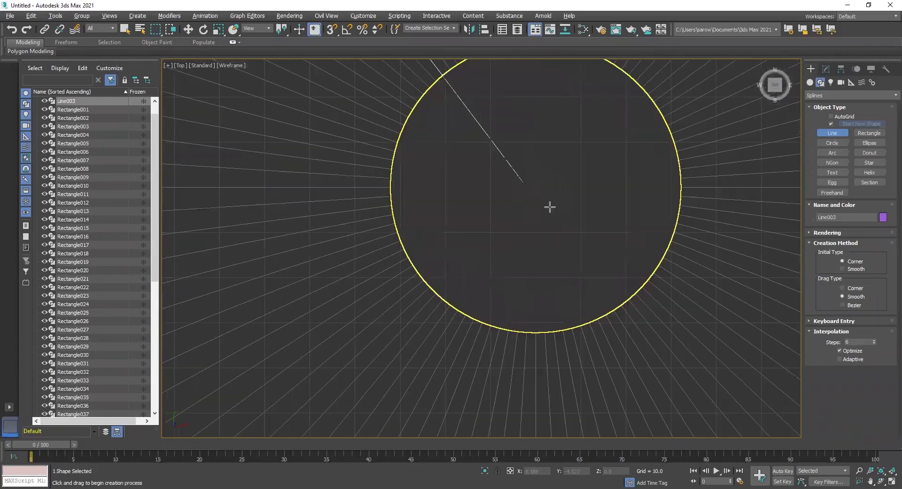
right_click(520, 195)
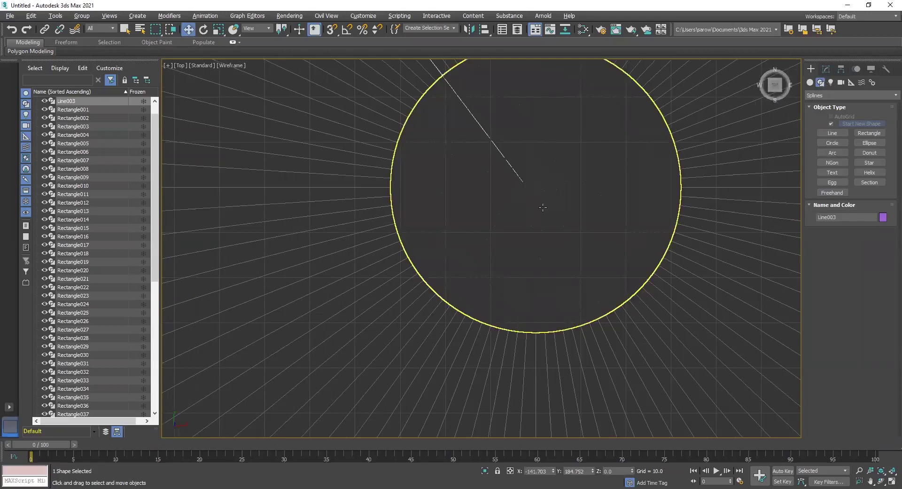
click(522, 180)
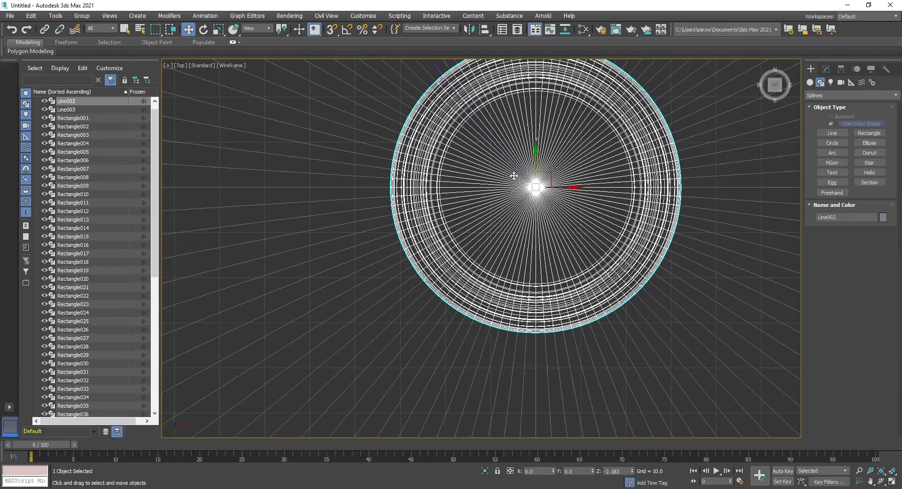
scroll(498, 188, down, 8)
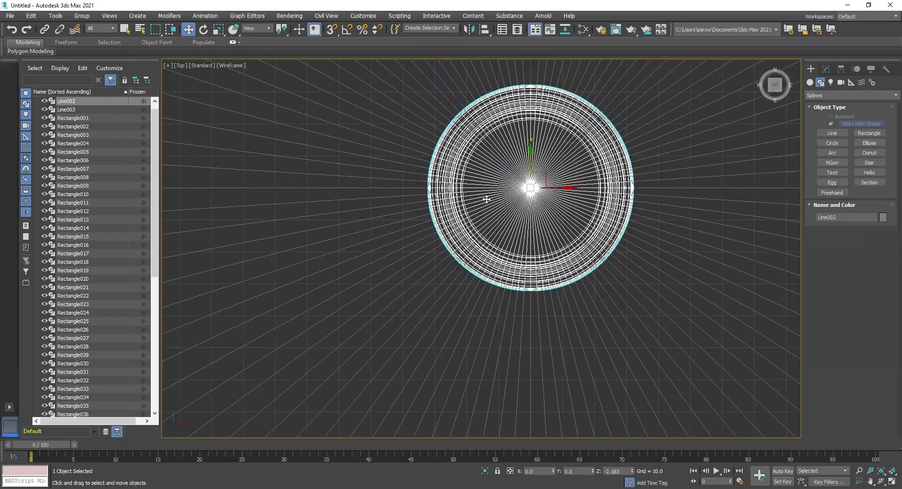
scroll(470, 188, up, 10)
scroll(435, 141, down, 3)
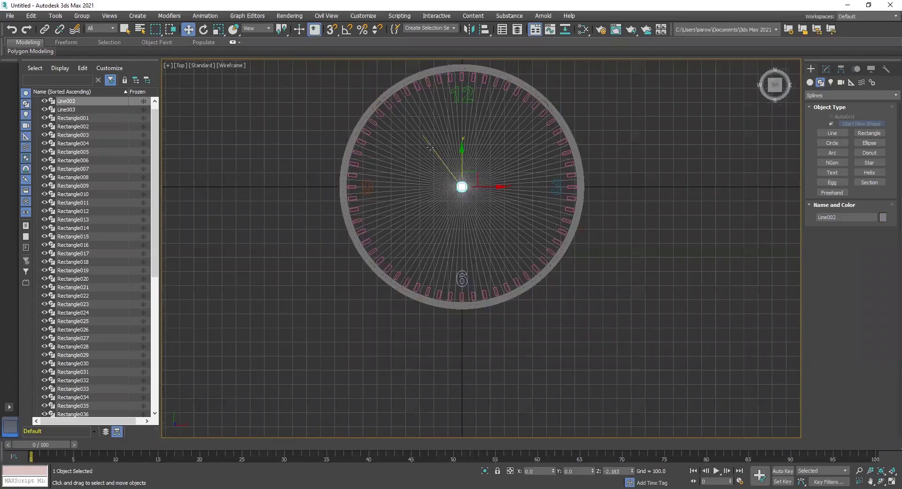
Reselect the hand line and examine its height and inner end against the hub in the Left view.
click(429, 148)
scroll(492, 136, up, 6)
middle_drag(492, 136, 492, 179)
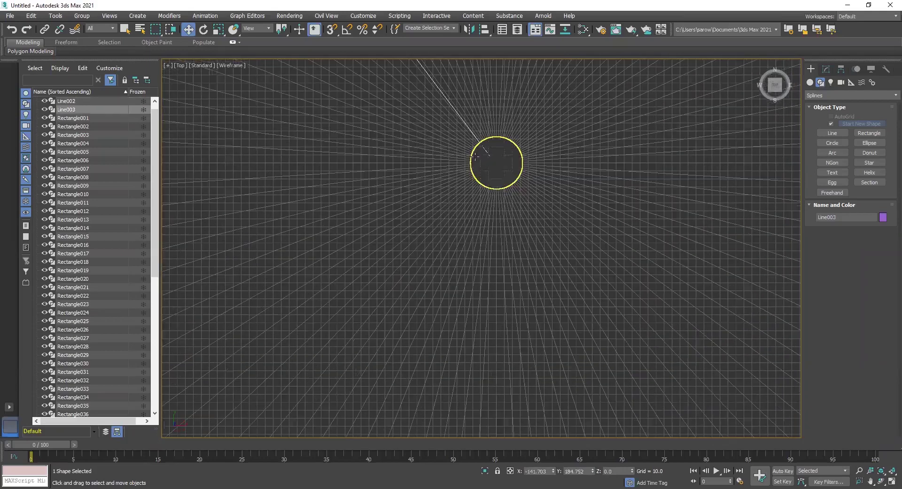
key(alt+w)
key(alt+w)
scroll(455, 316, up, 8)
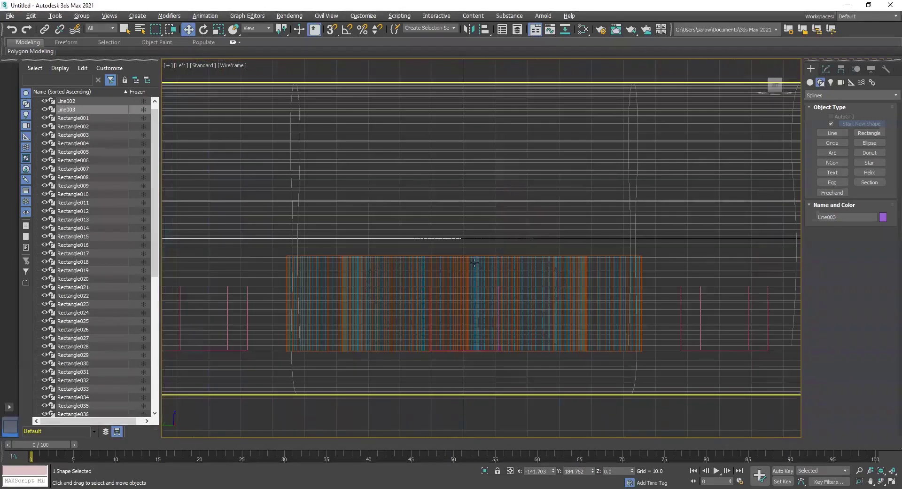
scroll(474, 263, up, 2)
scroll(453, 229, down, 3)
scroll(429, 226, down, 3)
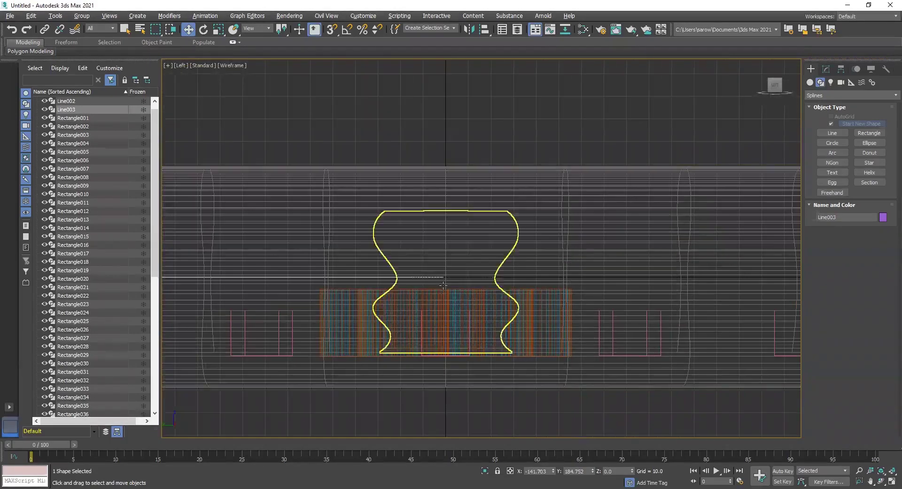
scroll(437, 263, up, 6)
Nudge the line to about X -138.9, Y 183.4 so its inner end lines up with the dial's centre.
key(alt+w)
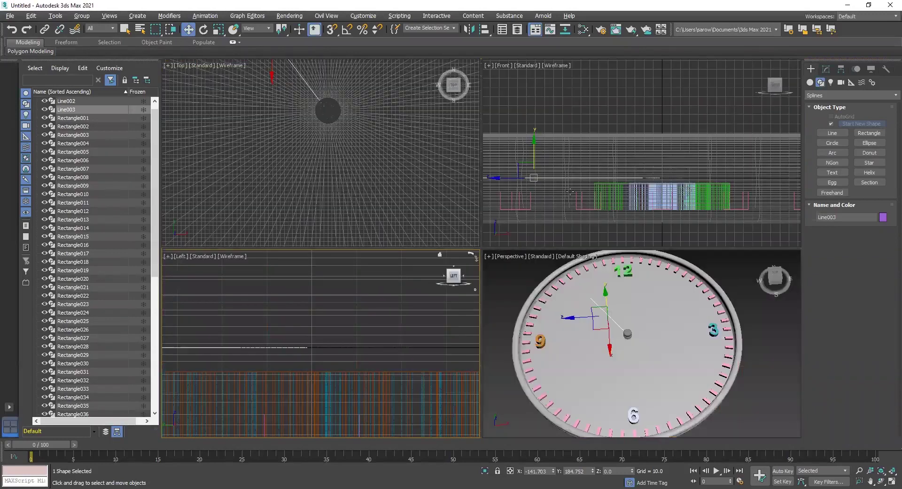
middle_drag(602, 190, 706, 178)
scroll(570, 189, up, 3)
scroll(658, 155, up, 2)
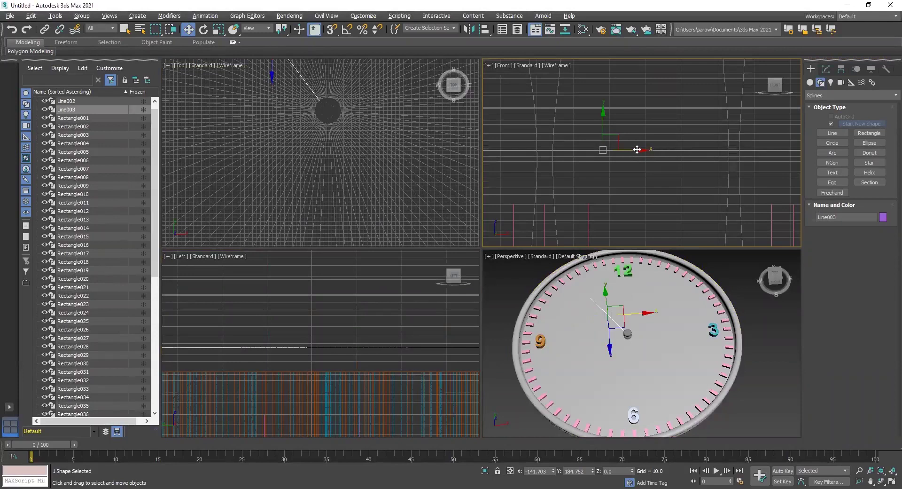
drag(638, 149, 638, 150)
middle_drag(380, 160, 413, 232)
scroll(327, 120, up, 3)
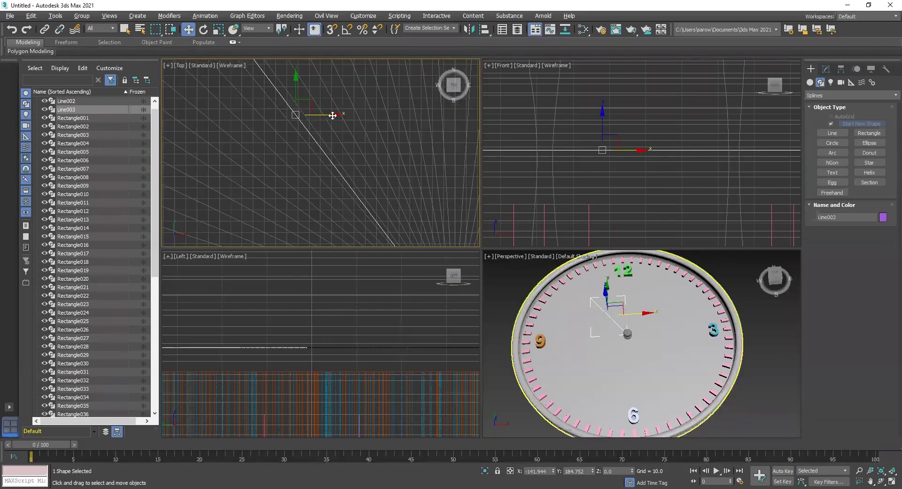
drag(332, 116, 330, 115)
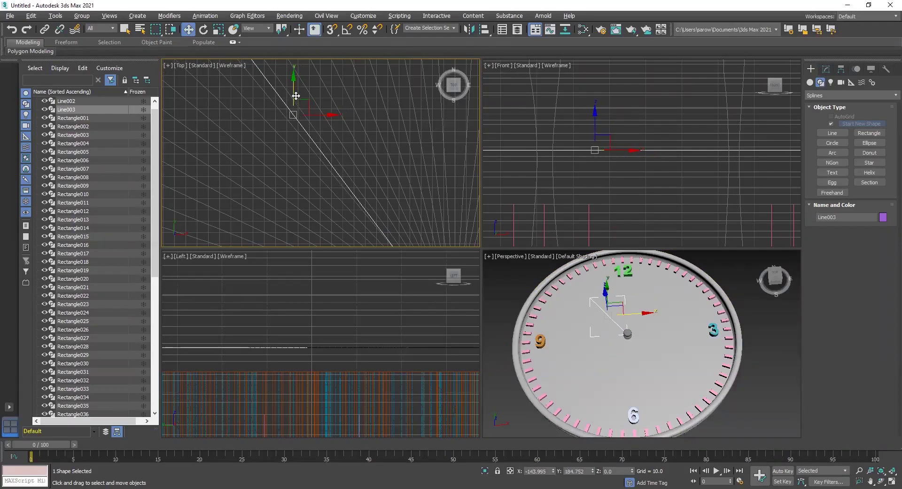
drag(293, 80, 294, 84)
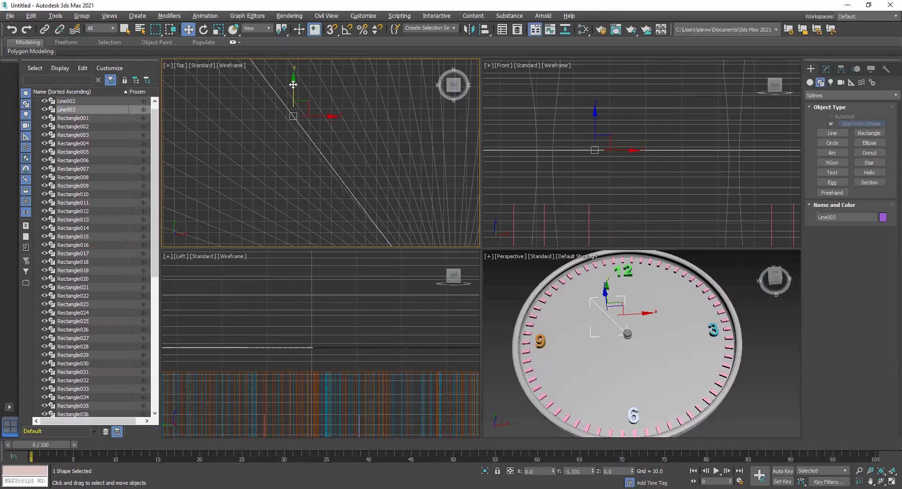
middle_drag(630, 161, 226, 165)
middle_drag(658, 163, 578, 162)
click(333, 118)
drag(334, 118, 339, 117)
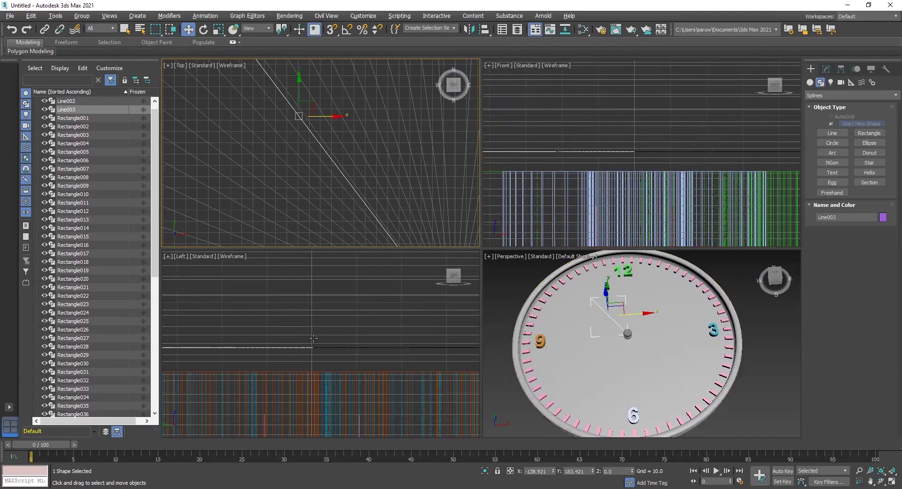
Examine the line's position relative to the hub and dial from several angles in the Perspective view.
middle_click(719, 363)
key(alt+w)
middle_drag(446, 263, 482, 213)
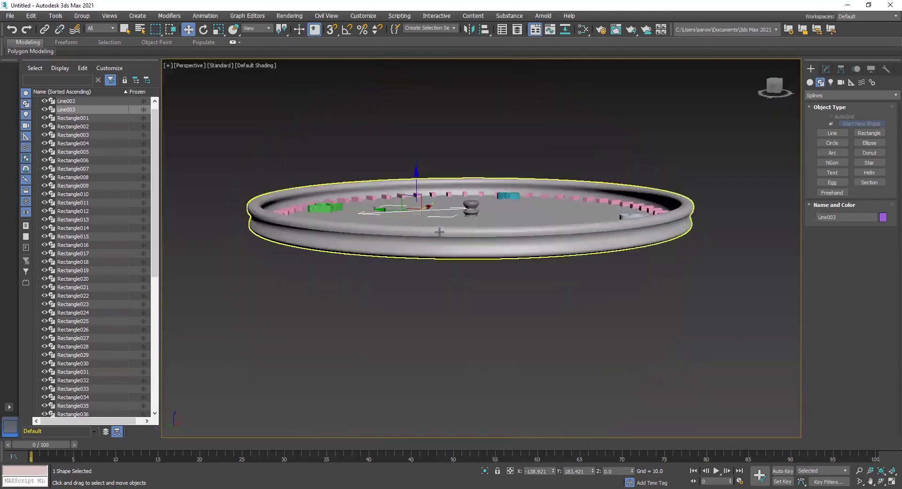
scroll(419, 211, up, 8)
scroll(440, 219, down, 5)
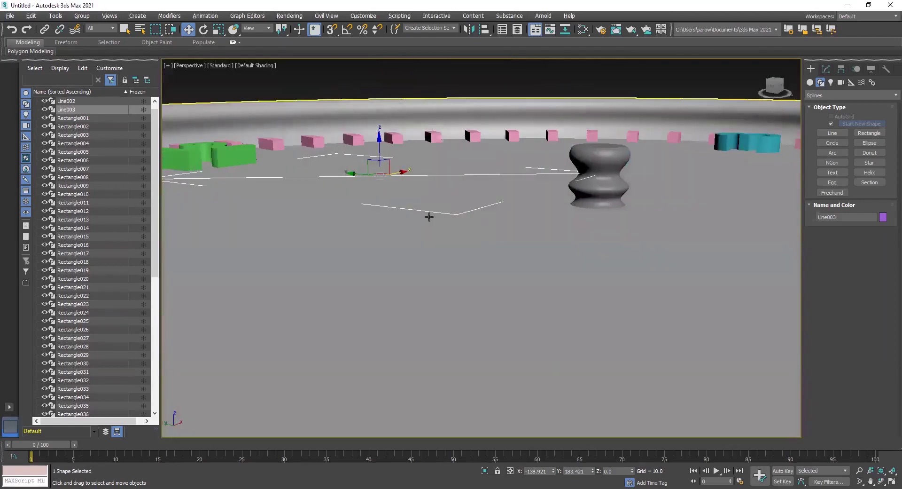
scroll(465, 220, up, 2)
scroll(470, 219, down, 3)
alt+middle_drag(483, 204, 464, 226)
scroll(439, 234, up, 3)
scroll(443, 220, up, 1)
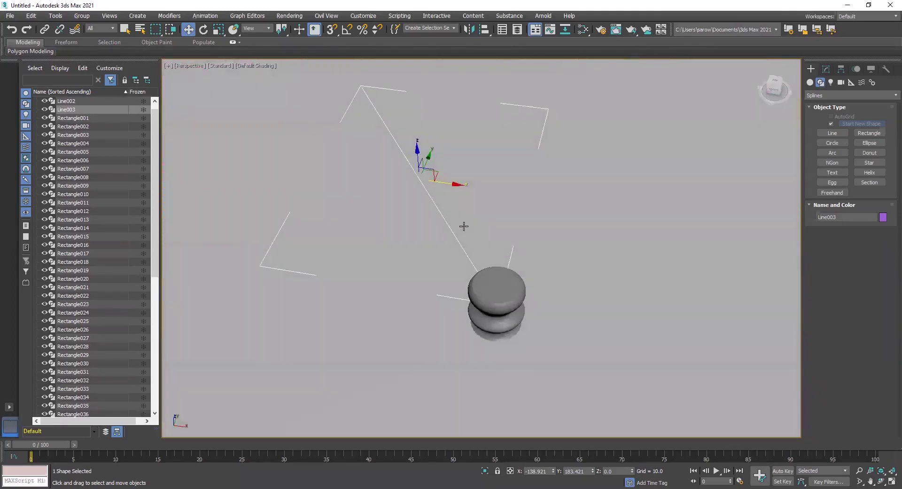
Display the hand line in the viewport with a rectangular cross-section and reduce its section length to 2.16.
click(826, 69)
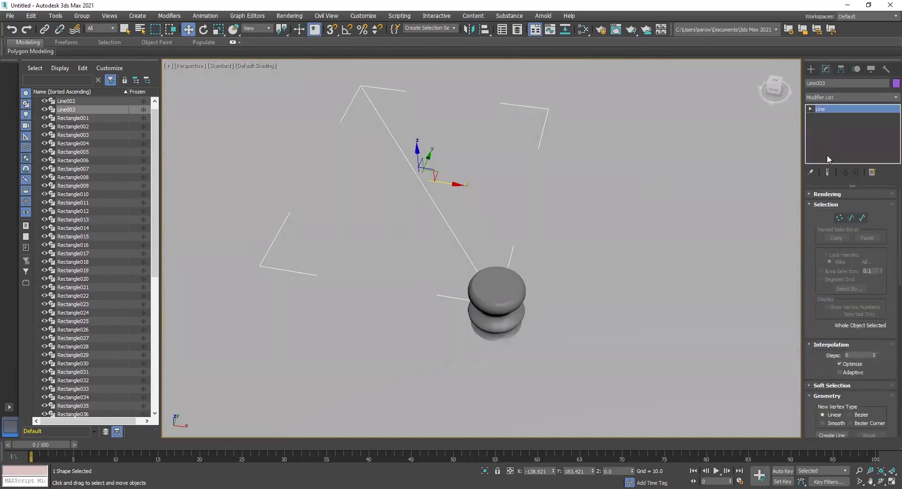
click(813, 194)
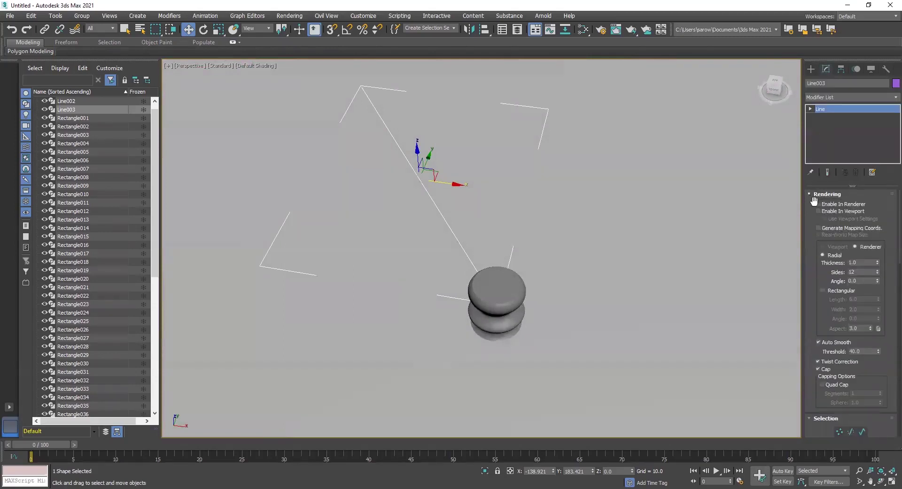
click(818, 211)
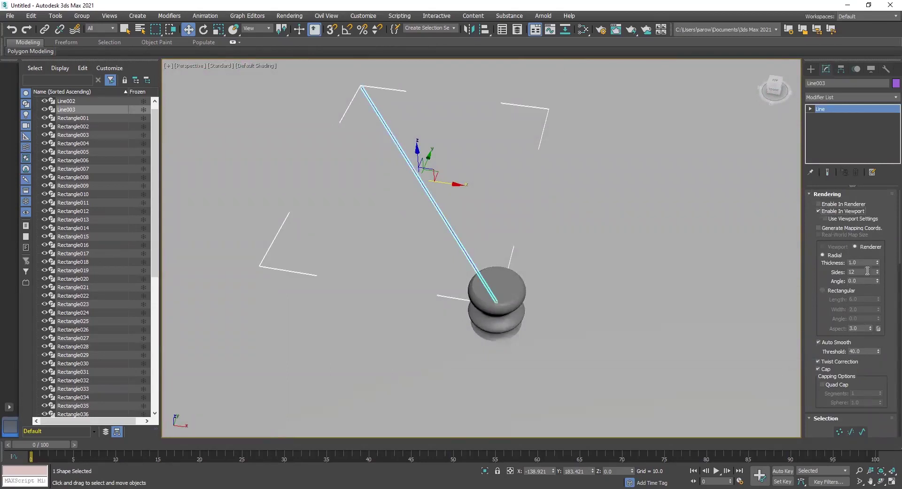
click(821, 292)
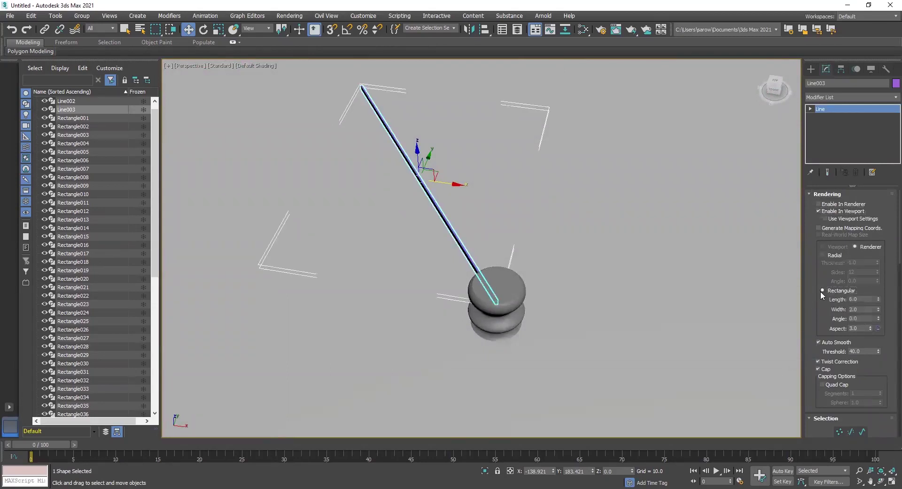
alt+middle_drag(508, 331, 563, 309)
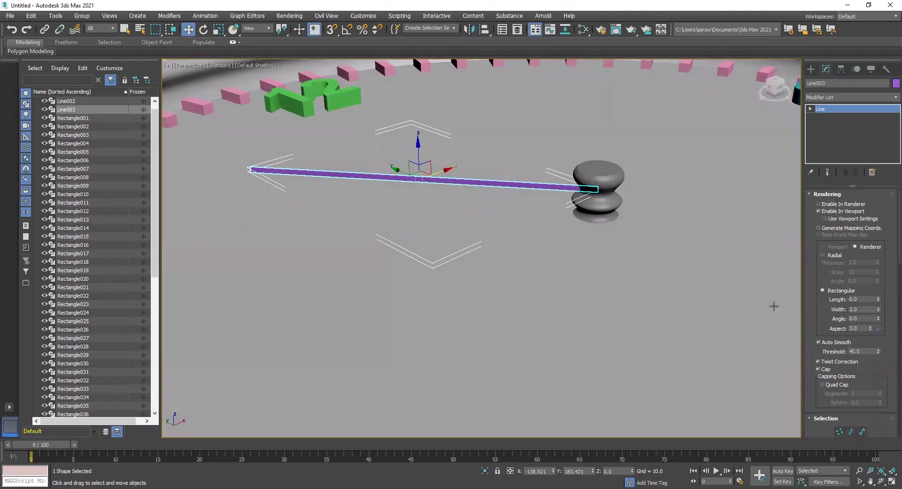
drag(880, 302, 875, 329)
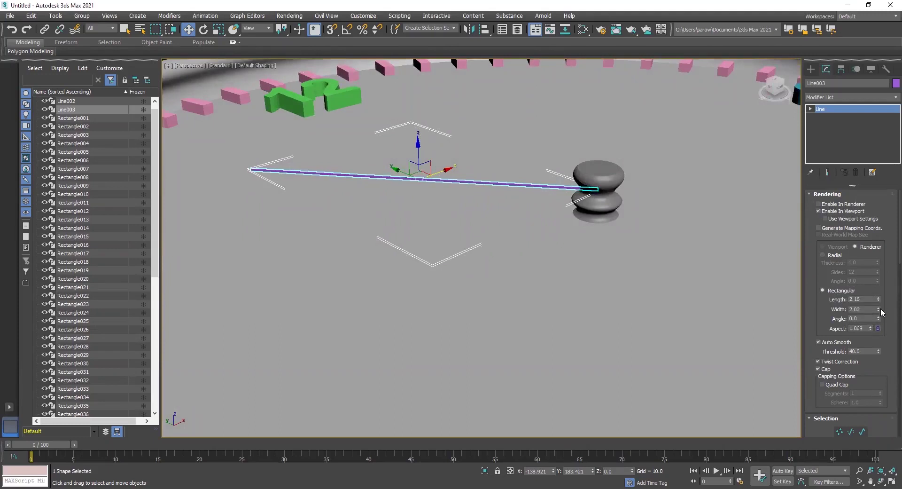
Try out wider rectangular sections for the hand line, ending at a width of 10.
drag(878, 259, 878, 204)
alt+middle_drag(574, 228, 524, 258)
drag(880, 309, 880, 282)
scroll(489, 335, down, 5)
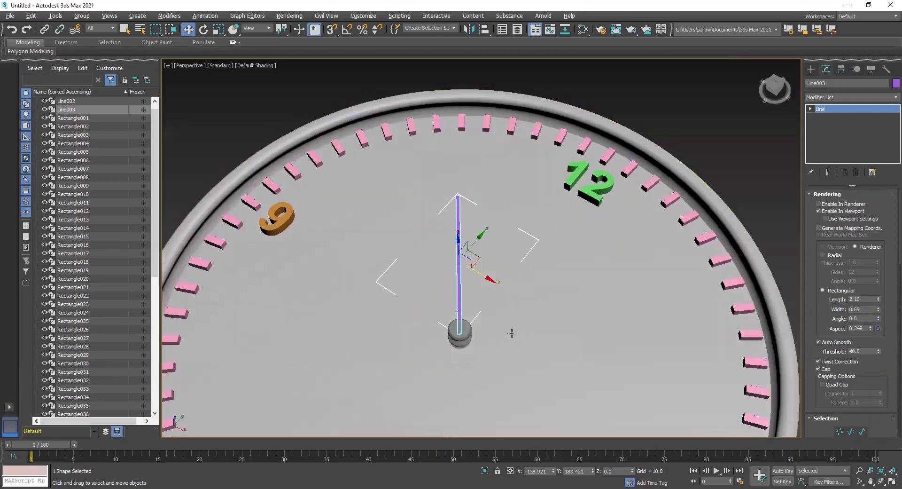
alt+middle_drag(512, 333, 493, 332)
double_click(866, 310)
text(110)
key(Return)
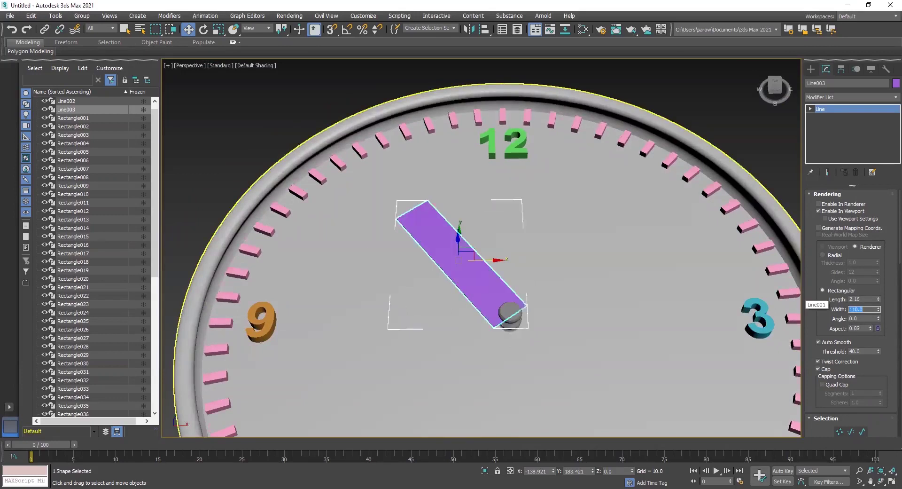
text(10)
key(Return)
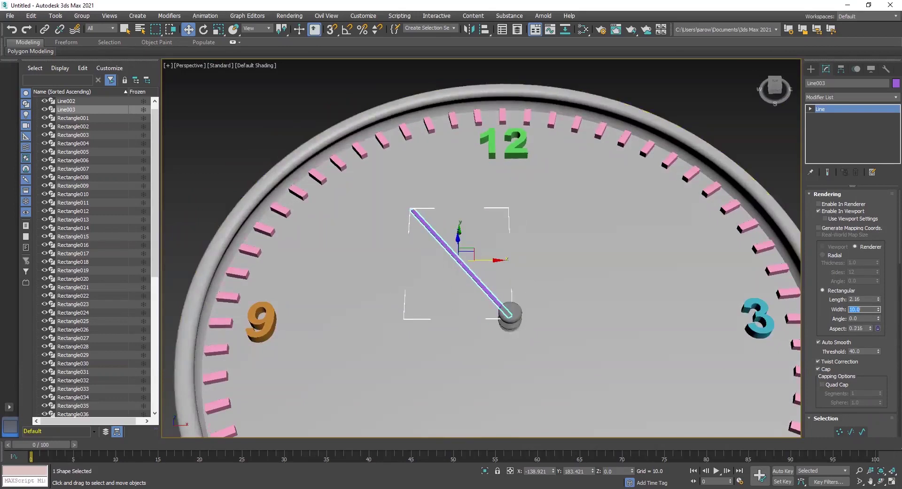
Set the hand line's rectangular section width to 15.
alt+middle_drag(557, 235, 569, 299)
scroll(548, 282, down, 5)
scroll(569, 298, up, 3)
click(863, 309)
text(15)
key(Return)
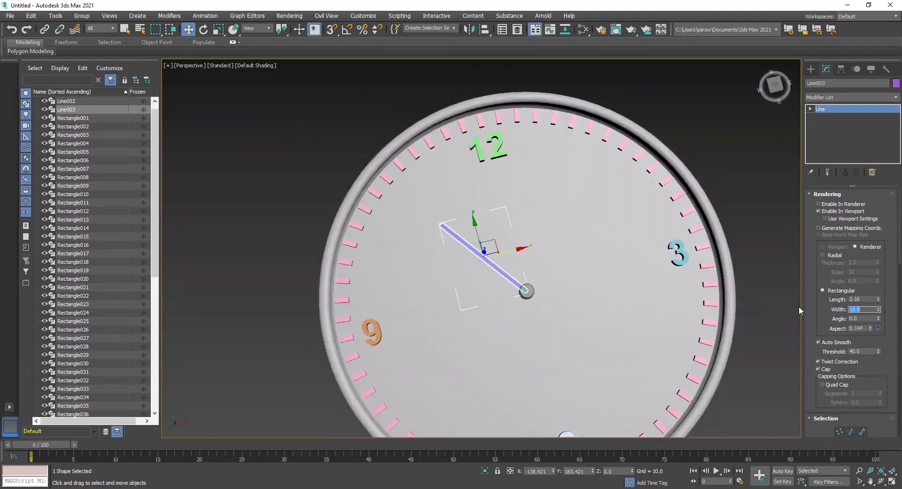
Examine the hand's proportions and its junction with the hub from several angles in the Perspective view.
scroll(498, 338, up, 4)
scroll(512, 336, up, 3)
alt+middle_drag(554, 308, 568, 314)
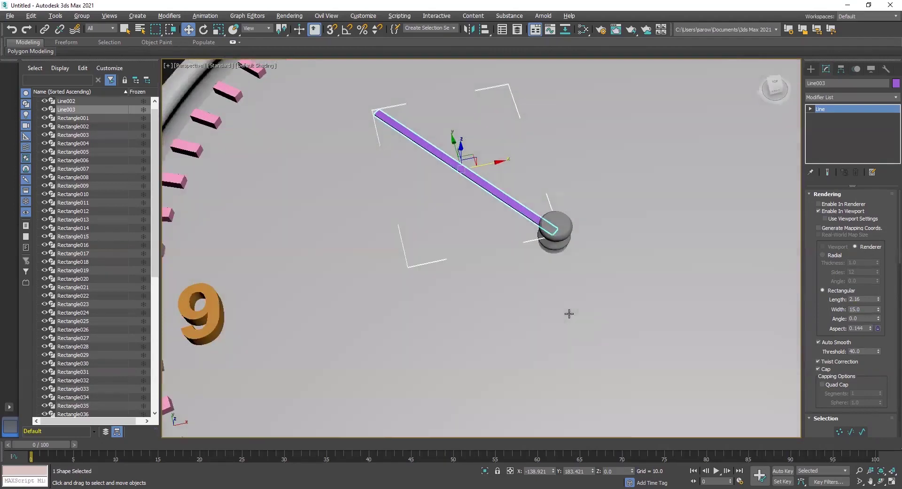
scroll(568, 314, down, 3)
middle_drag(544, 229, 483, 280)
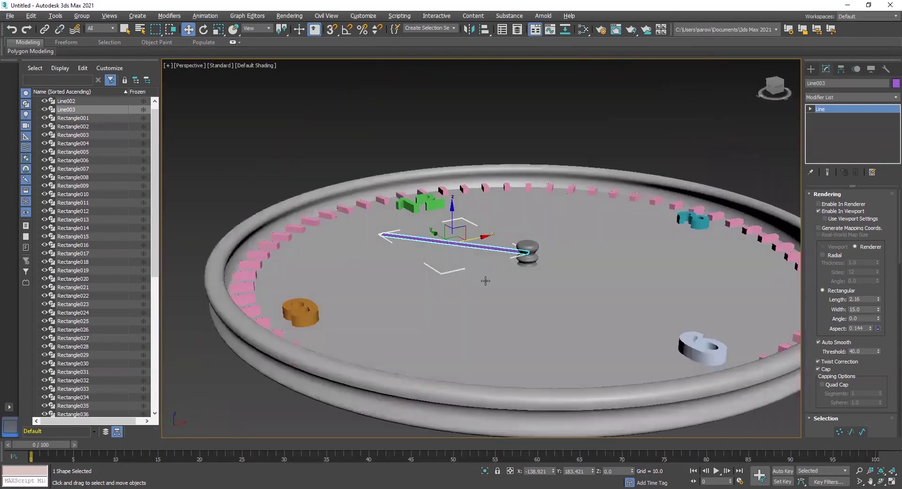
scroll(494, 280, up, 2)
scroll(548, 241, up, 4)
alt+middle_drag(549, 241, 516, 258)
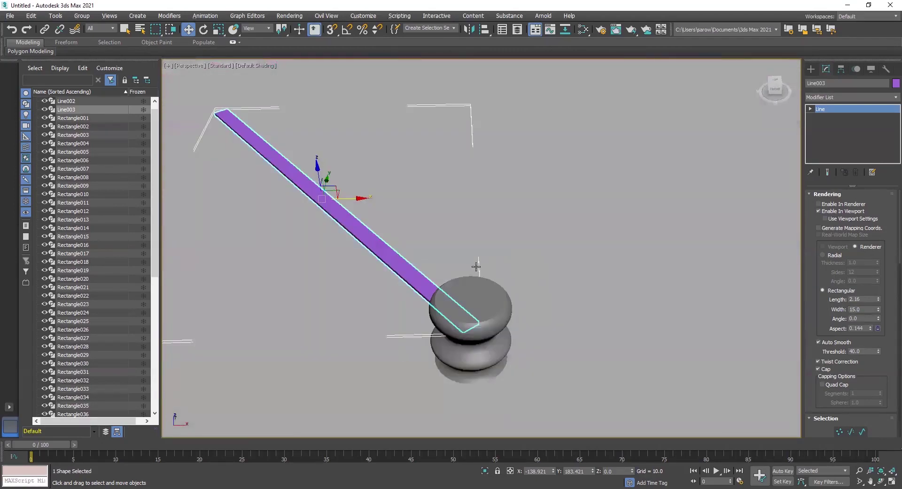
Move only the hand's pivot to its inner end near the hub's centre in the Top view.
key(alt+w)
click(375, 205)
key(alt+w)
scroll(437, 228, down, 3)
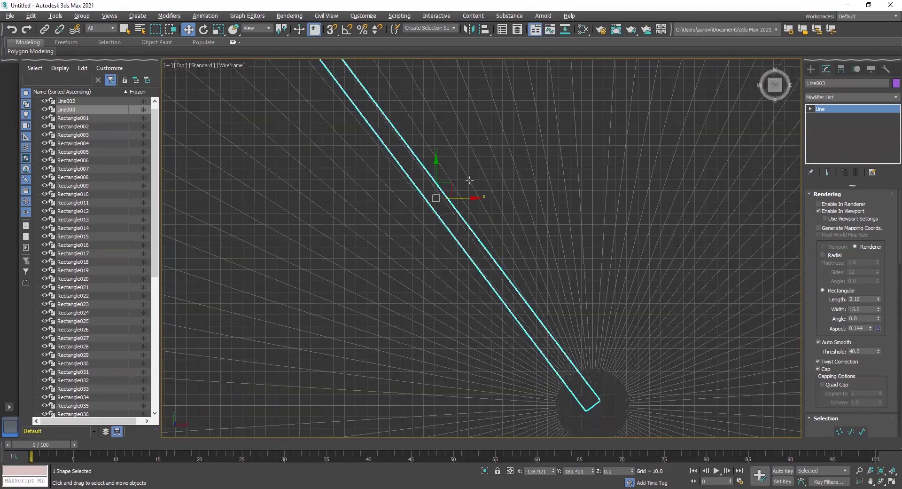
middle_drag(551, 290, 512, 217)
click(841, 71)
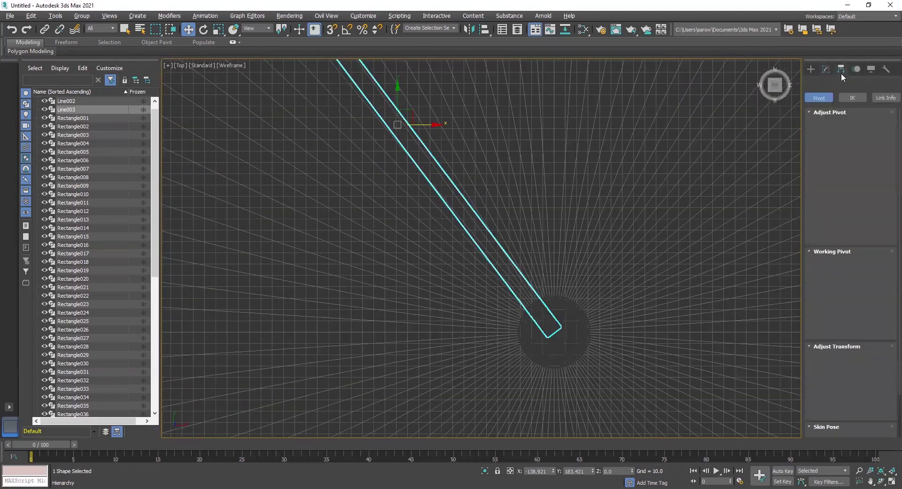
click(847, 133)
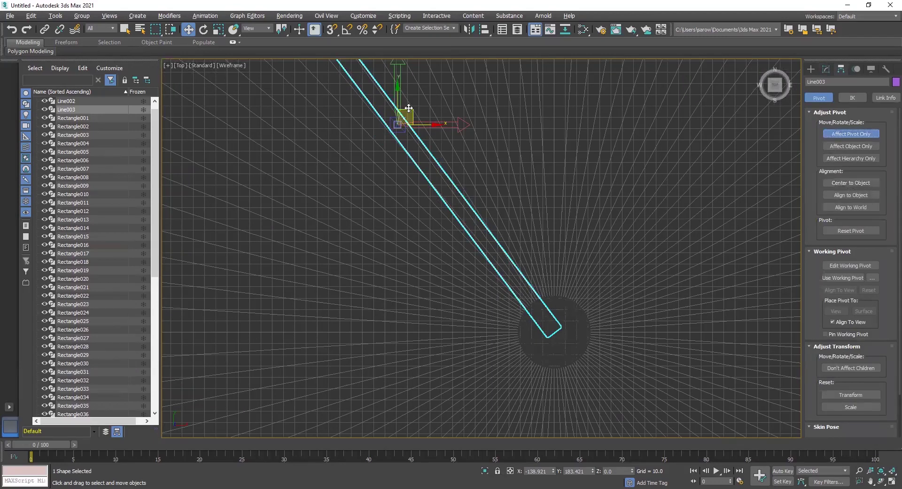
drag(408, 108, 562, 316)
scroll(559, 325, up, 10)
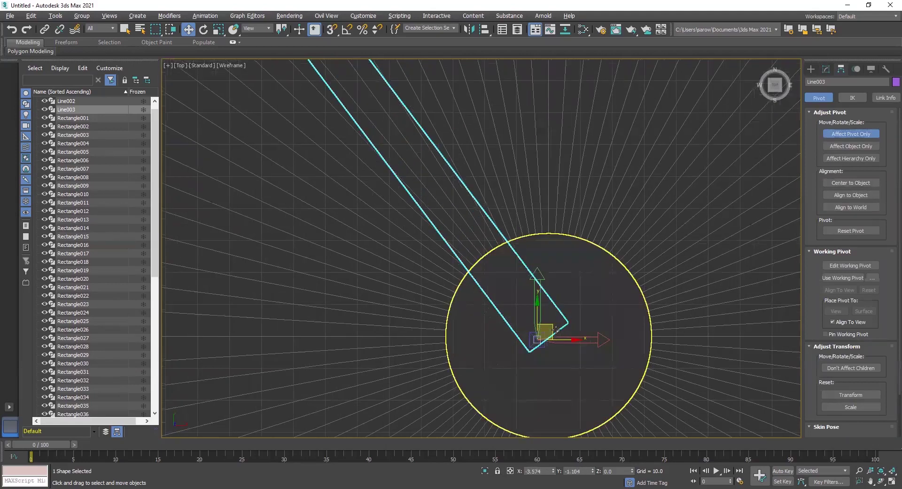
Align the hand's pivot with the dial's centre line in the Left view, at about Y 0.
key(alt+w)
click(429, 335)
key(alt+w)
scroll(429, 335, up, 6)
scroll(509, 219, down, 4)
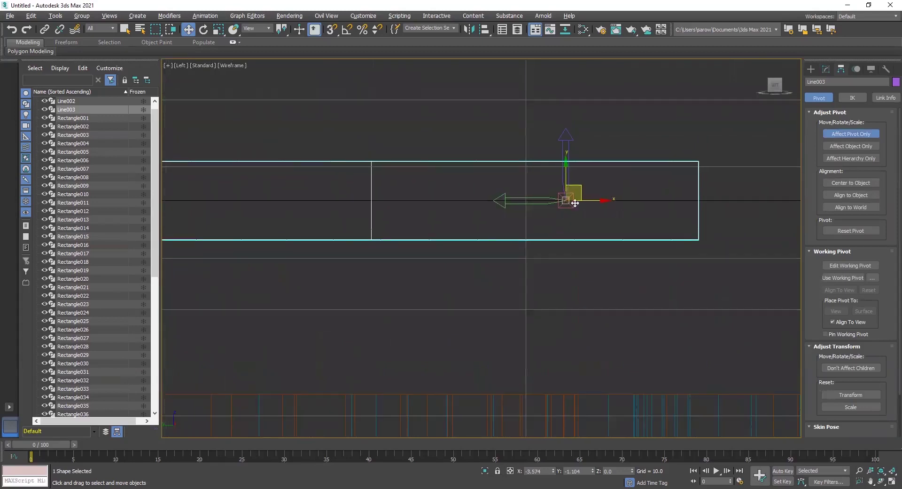
drag(604, 202, 562, 200)
Centre the hand's pivot at about X 0 in the Front view and finish the pivot adjustment.
key(alt+w)
click(662, 163)
key(alt+w)
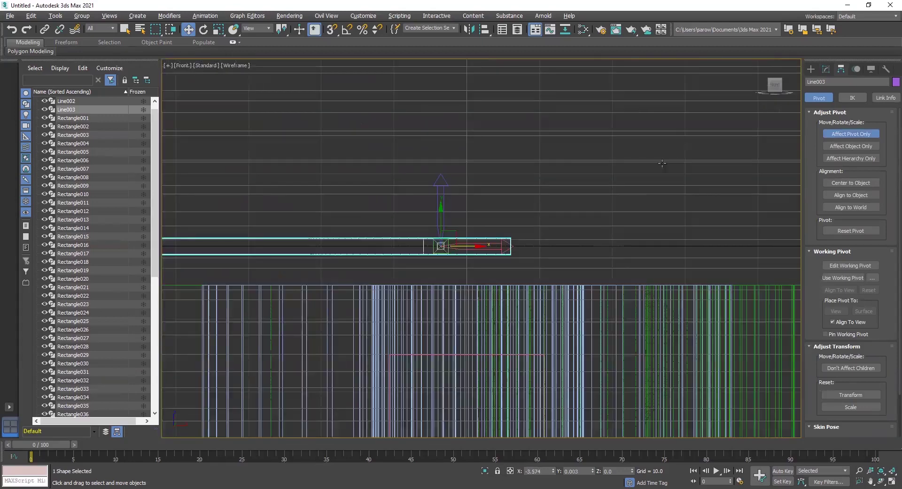
scroll(520, 222, up, 3)
drag(344, 236, 419, 237)
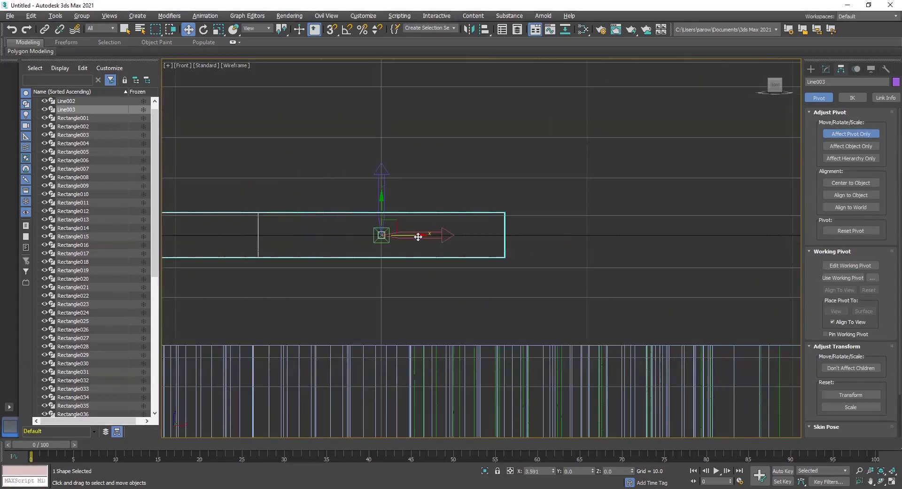
scroll(399, 249, up, 4)
drag(363, 195, 365, 194)
key(alt+w)
right_click(709, 371)
key(alt+w)
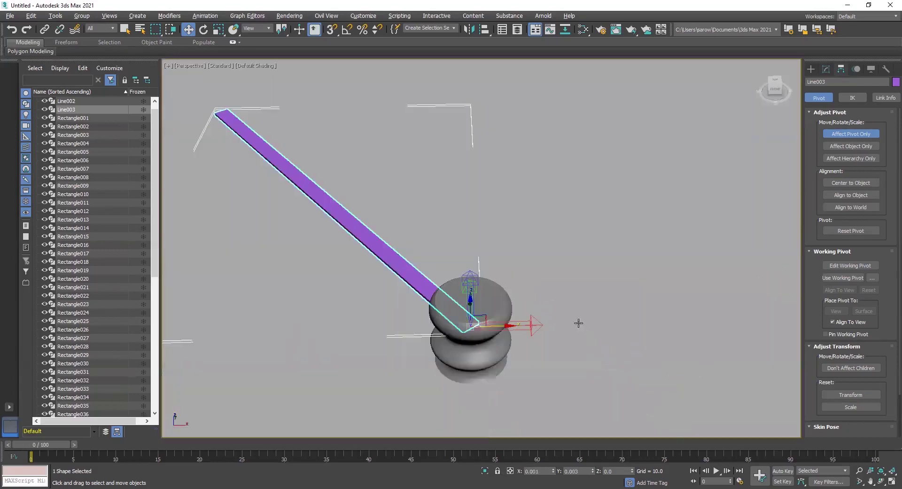
click(849, 133)
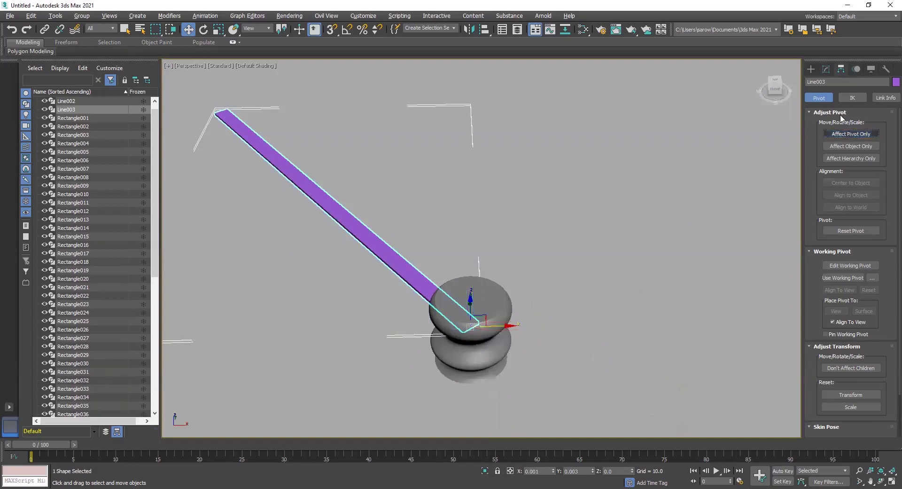
Rotate a copy of the hand about -86 degrees around the hub in the Top view, making one independent copy.
click(812, 69)
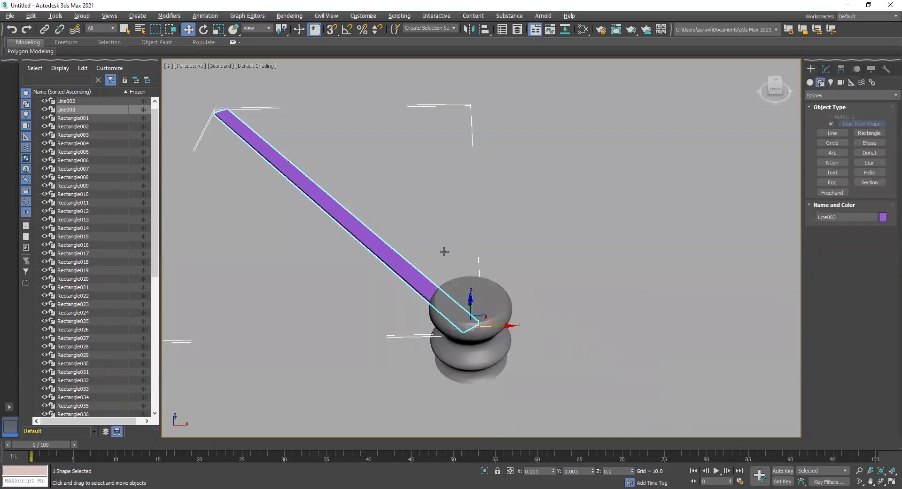
key(alt+w)
right_click(369, 221)
key(alt+w)
scroll(465, 198, down, 6)
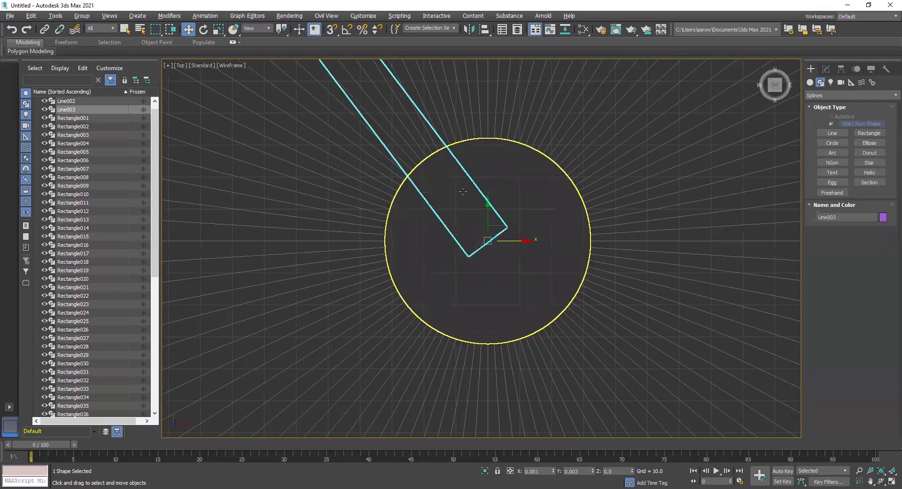
key(e)
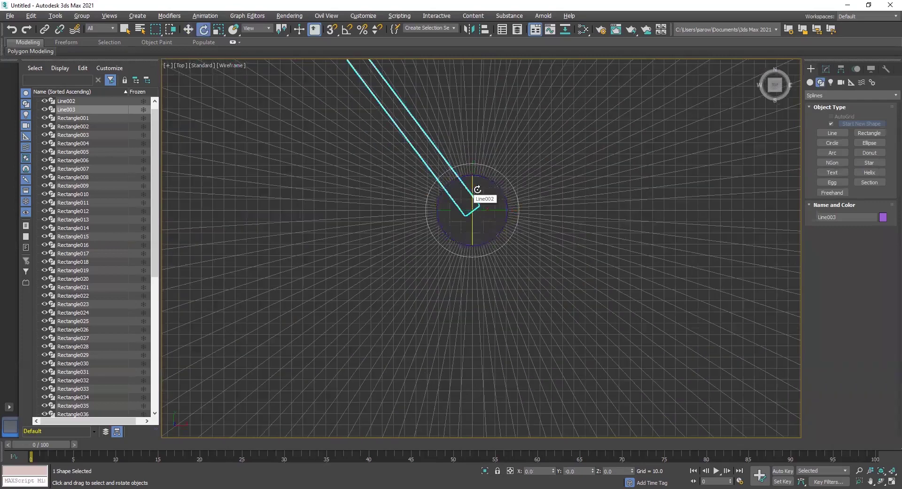
scroll(500, 207, down, 3)
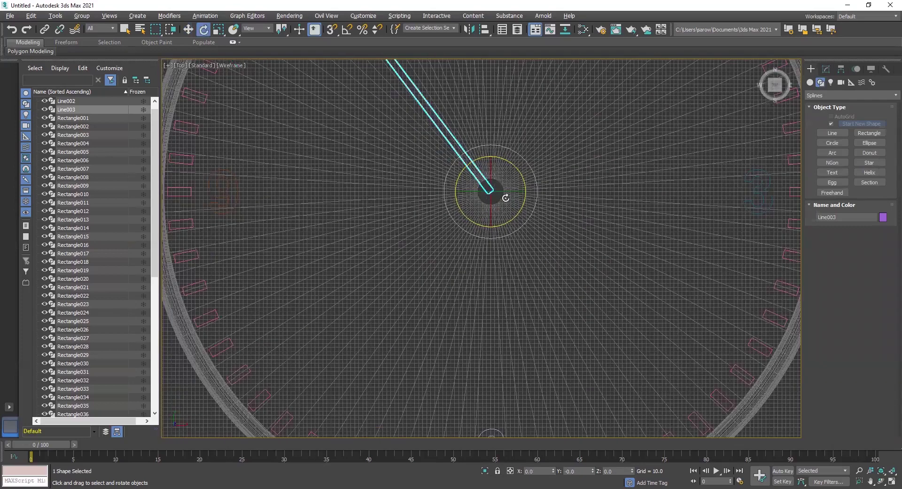
scroll(506, 198, down, 4)
drag(508, 191, 593, 213)
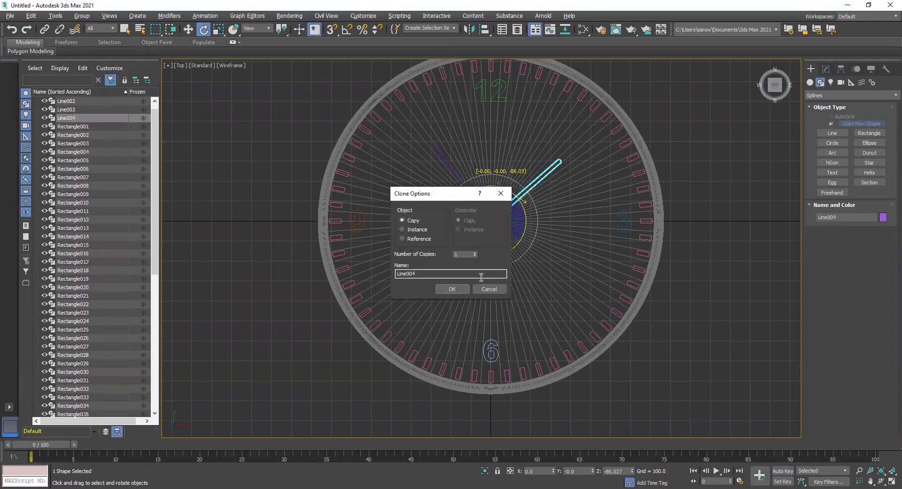
click(452, 289)
Set the copied hand's rectangular section width to 10.
click(826, 68)
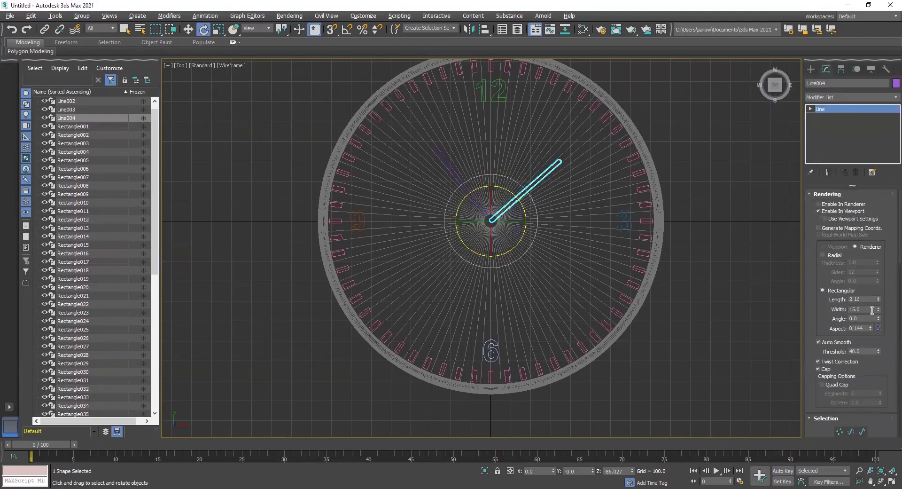
double_click(866, 311)
text(10)
key(Return)
scroll(465, 181, up, 4)
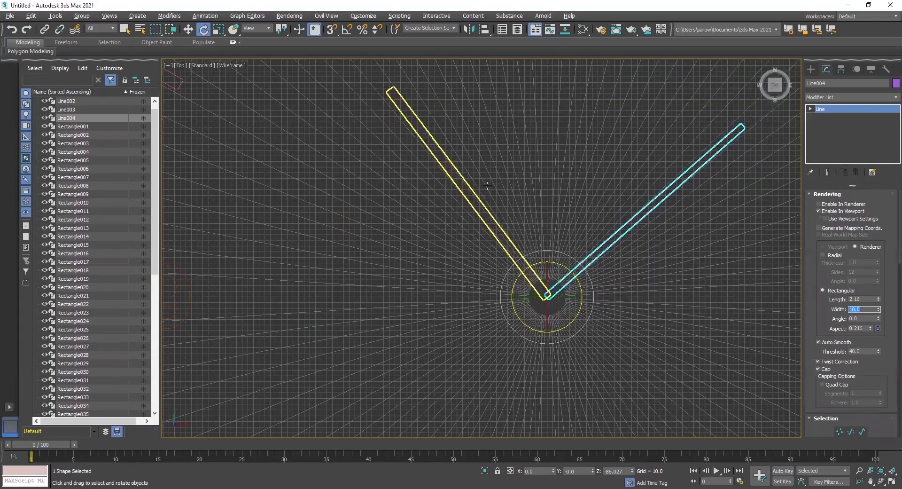
scroll(624, 287, down, 2)
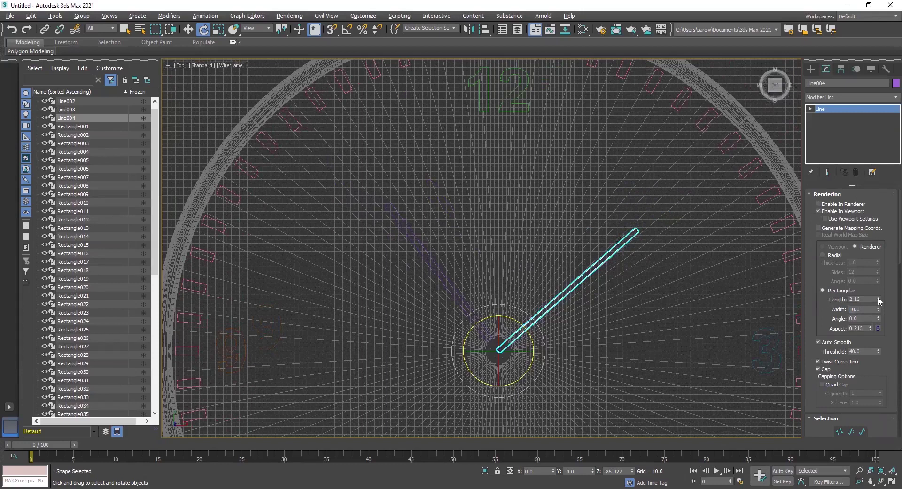
drag(877, 257, 872, 282)
middle_drag(577, 291, 545, 258)
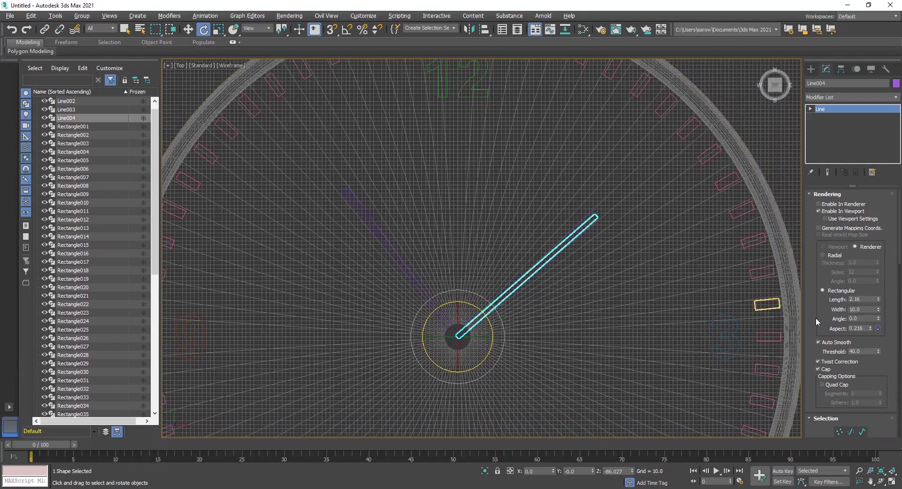
Lengthen the copied hand by moving its outer vertex to about X 505.7, Y 420.3, and leave vertex editing.
click(808, 107)
click(808, 106)
click(809, 109)
click(828, 117)
drag(610, 237, 611, 235)
key(w)
drag(620, 193, 674, 157)
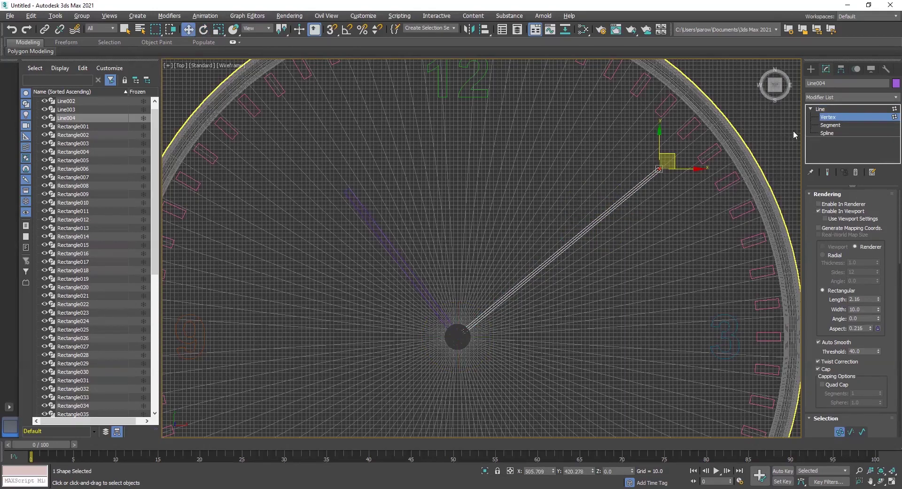
click(837, 109)
Examine how both hands meet the hub in the Top and Perspective views.
middle_drag(498, 312, 537, 264)
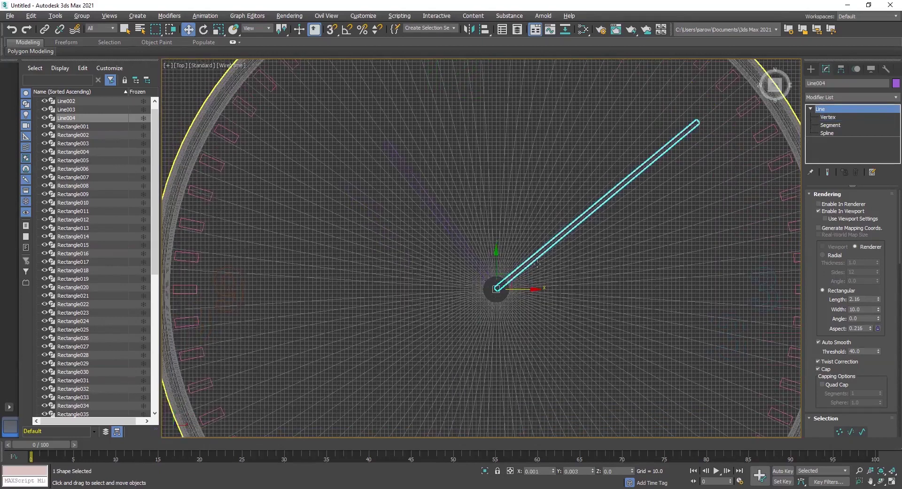
scroll(419, 288, up, 4)
scroll(459, 319, down, 4)
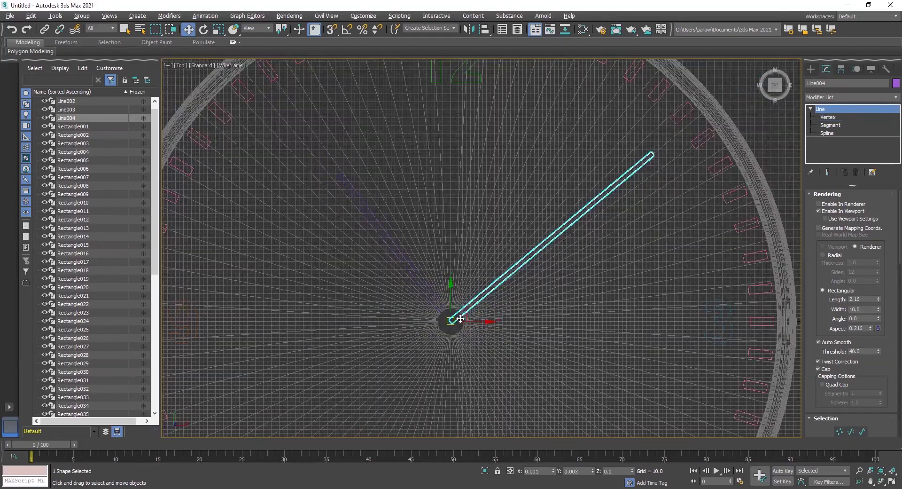
middle_drag(471, 306, 474, 365)
key(alt+w)
middle_click(633, 298)
key(alt+w)
scroll(619, 304, down, 2)
scroll(563, 303, down, 4)
alt+middle_drag(525, 275, 552, 227)
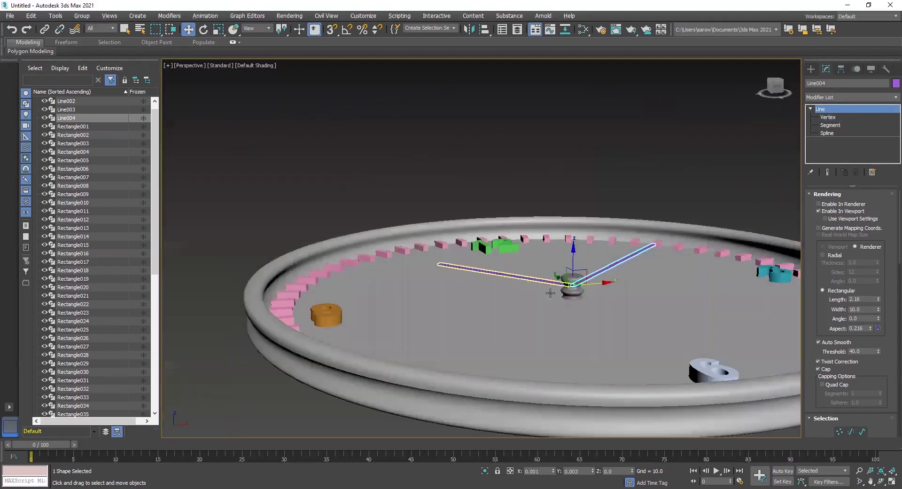
Try lowering the longer hand along the hub to about Z -12.3.
scroll(555, 293, up, 4)
scroll(562, 267, up, 2)
click(562, 267)
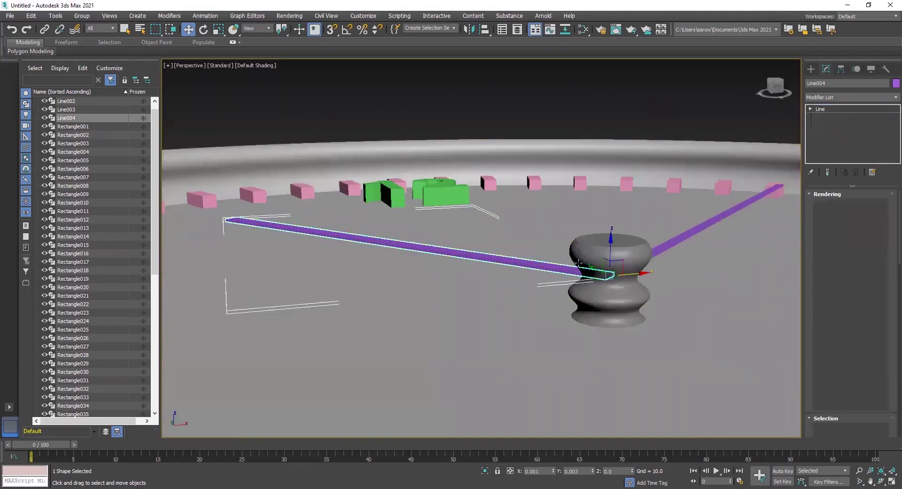
drag(612, 243, 612, 277)
alt+middle_drag(612, 275, 596, 282)
click(596, 280)
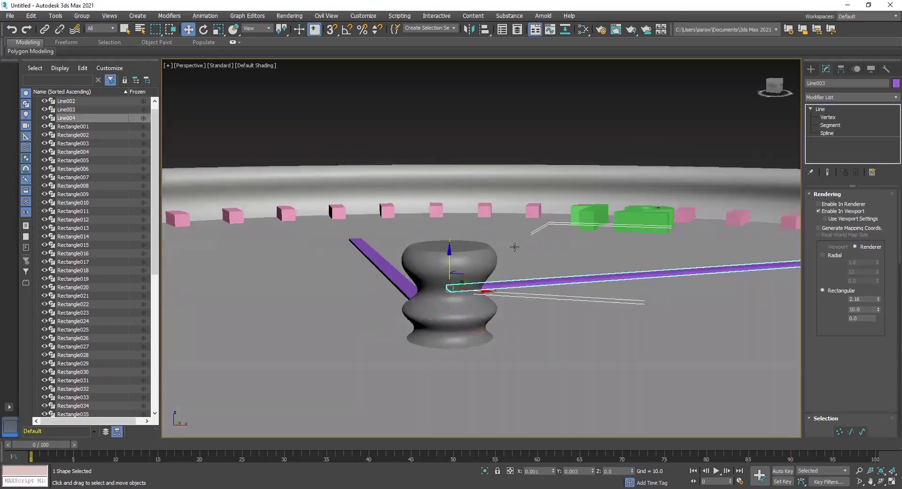
drag(449, 255, 449, 271)
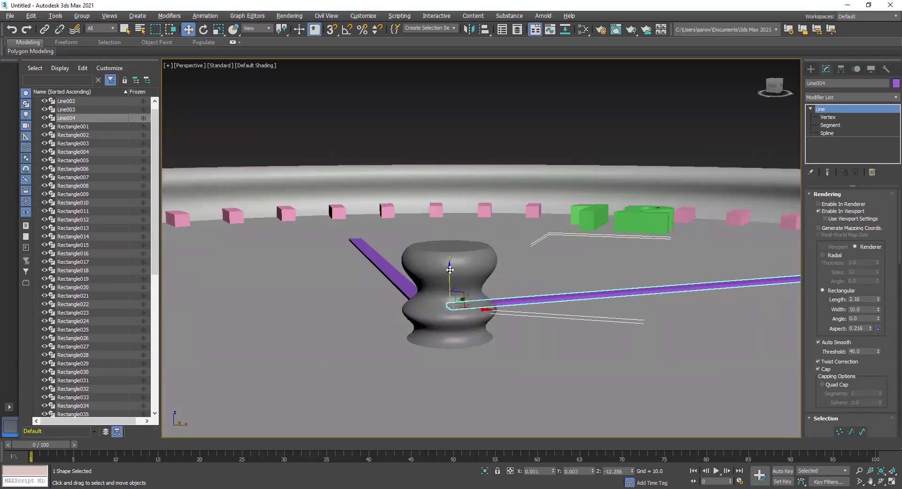
alt+middle_drag(449, 271, 481, 261)
scroll(482, 261, up, 4)
scroll(482, 261, down, 2)
middle_drag(535, 324, 504, 256)
alt+middle_drag(644, 253, 605, 250)
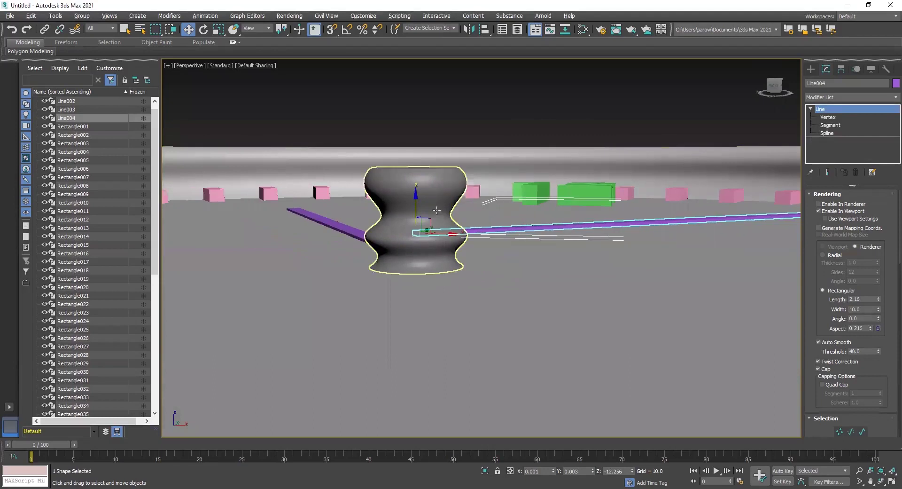
Raise the longer hand to about Z 0.075 and check where both hands meet the hub.
drag(415, 207, 414, 203)
alt+middle_drag(414, 203, 430, 238)
alt+middle_drag(391, 179, 468, 297)
click(548, 275)
scroll(469, 250, up, 4)
click(517, 273)
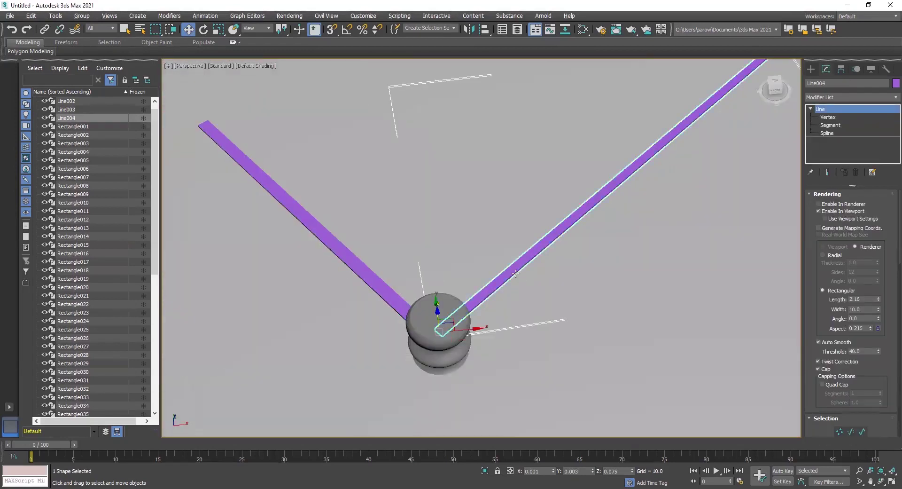
Rotate a copy of the longer hand around the hub in the Top view to about 110.4 degrees Z, making one independent copy.
key(alt+w)
right_click(427, 226)
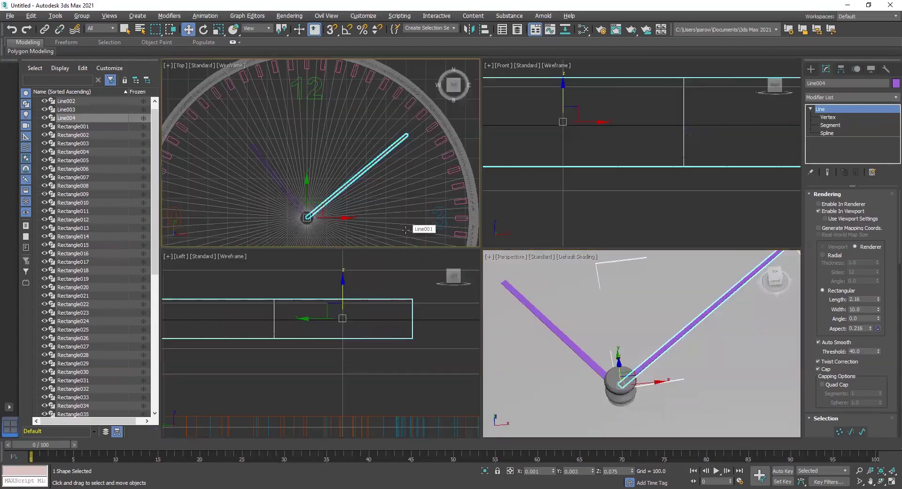
key(alt+w)
scroll(510, 274, down, 2)
middle_drag(518, 297, 509, 248)
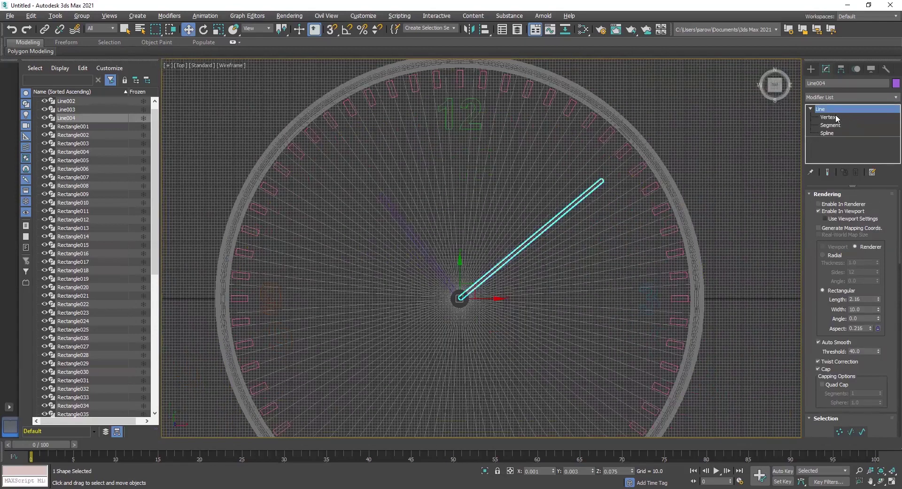
click(811, 109)
middle_drag(530, 246, 528, 220)
key(e)
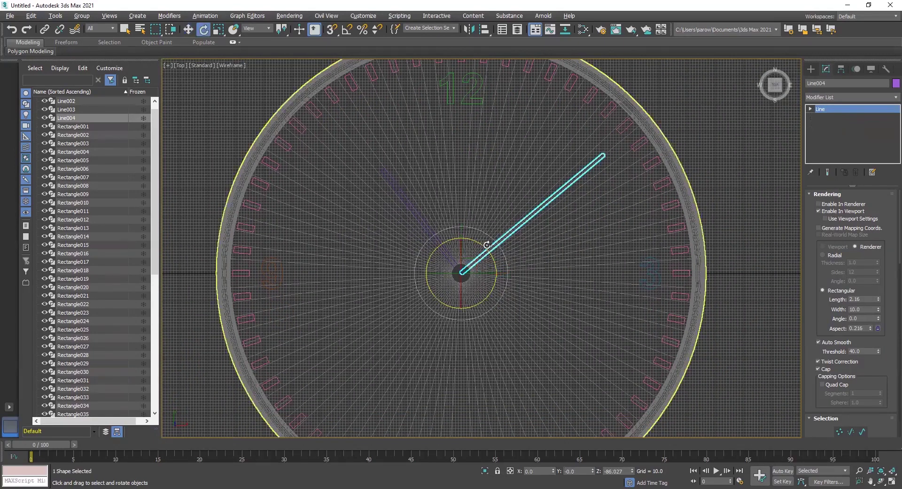
mouse_move(486, 247)
shift+mouse_down()
mouse_move(502, 356)
mouse_move(493, 369)
mouse_move(591, 368)
shift+mouse_up()
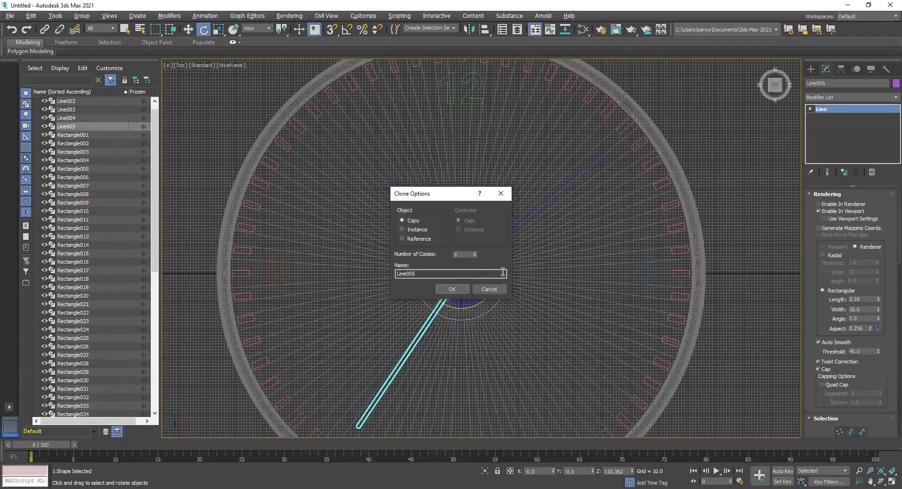
click(453, 290)
Set the new hand's rectangular section width to 4.
middle_drag(702, 309, 716, 272)
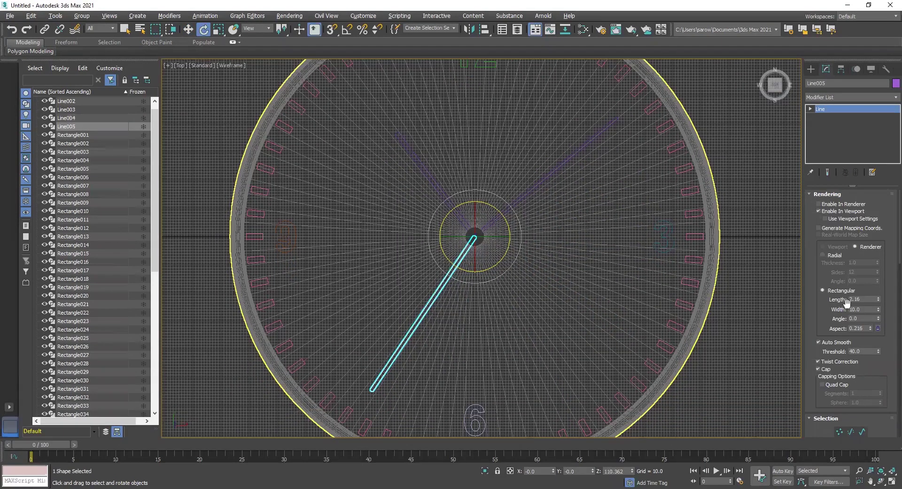
drag(878, 311, 876, 336)
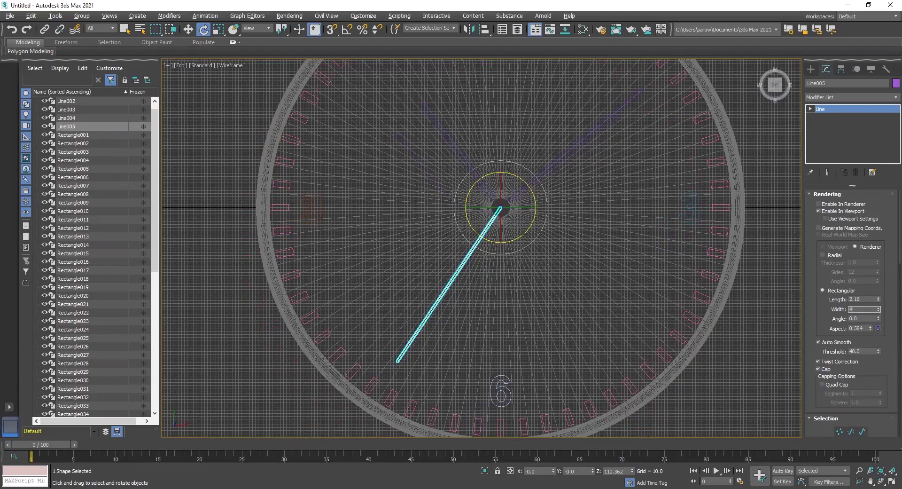
middle_drag(562, 279, 578, 251)
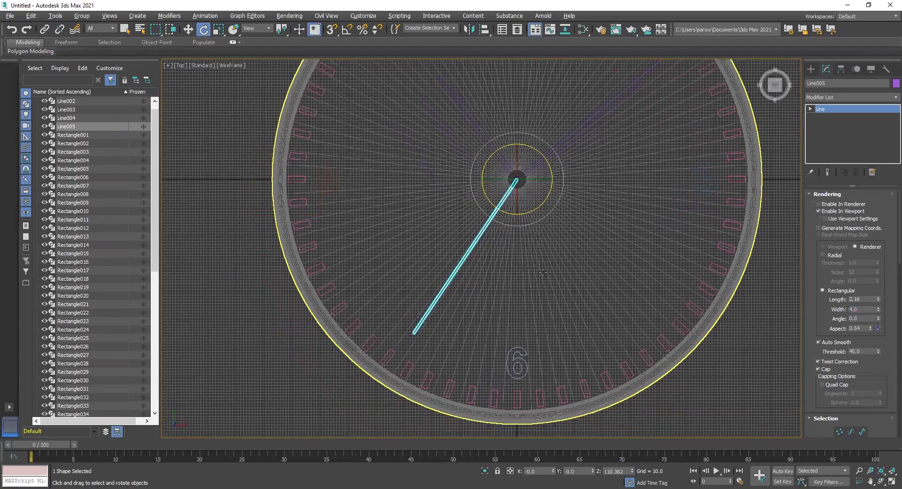
Lengthen the thin hand by moving its outer vertex to about X -406.3, Y -615.6, and leave vertex editing.
scroll(527, 255, up, 3)
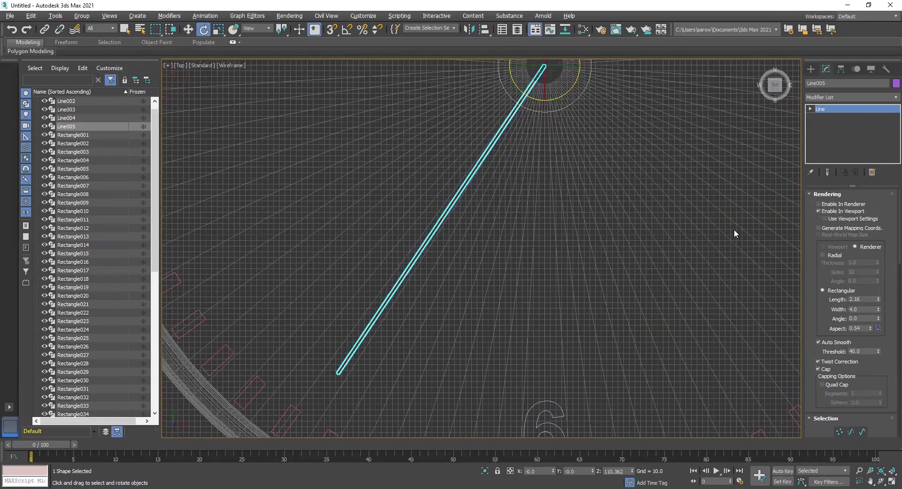
click(810, 109)
click(829, 117)
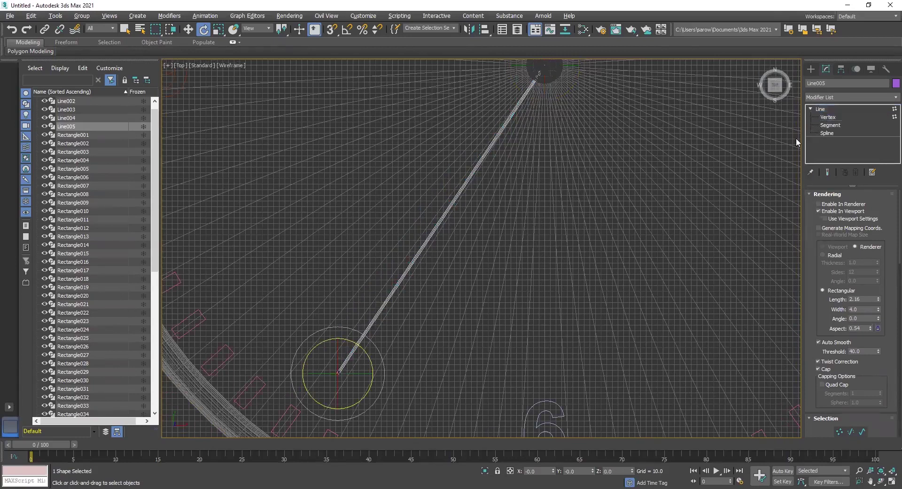
middle_drag(372, 329, 386, 300)
key(w)
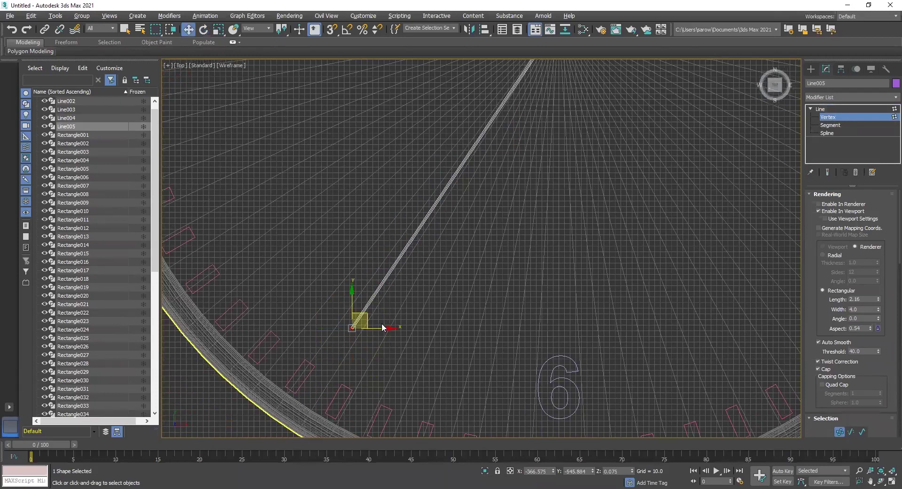
drag(370, 317, 347, 357)
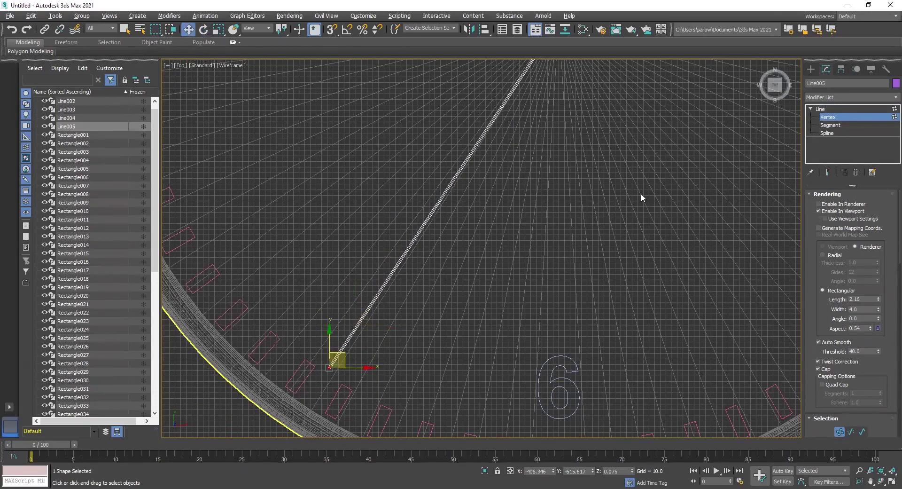
click(832, 108)
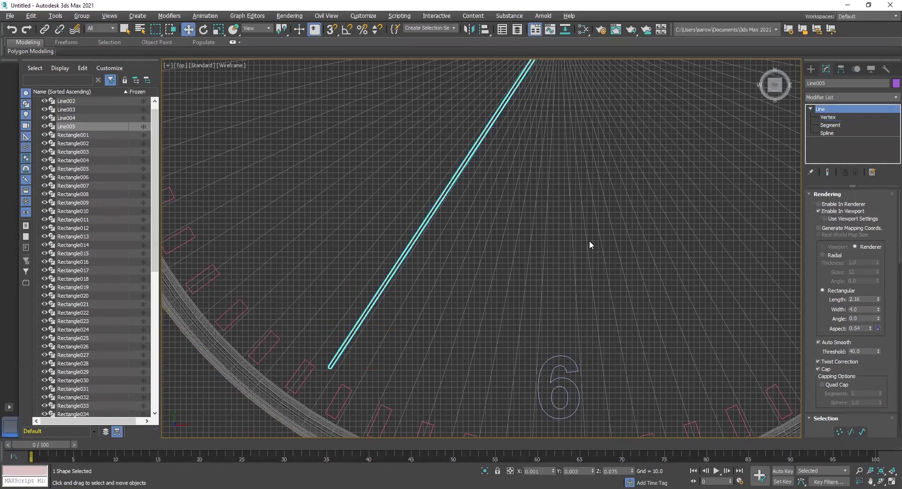
Raise the thin hand in the Front view to about Z 24.
key(alt+w)
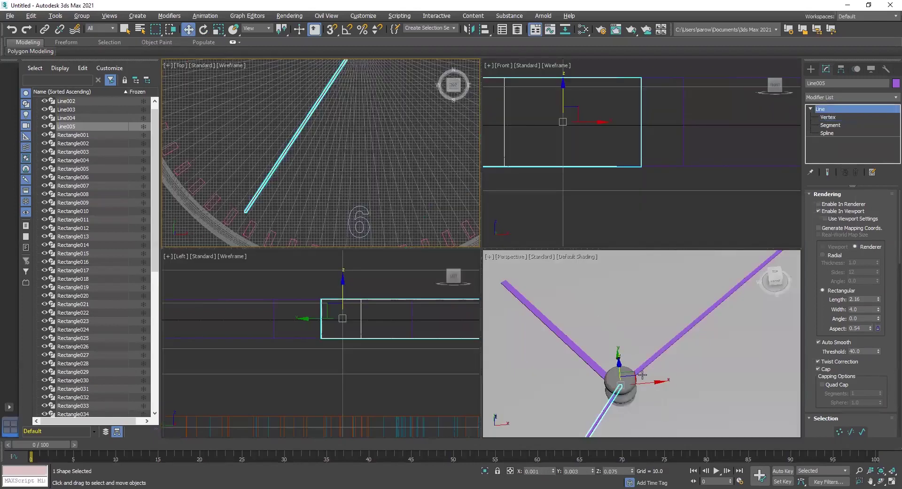
key(alt+w)
scroll(468, 287, down, 5)
key(alt+w)
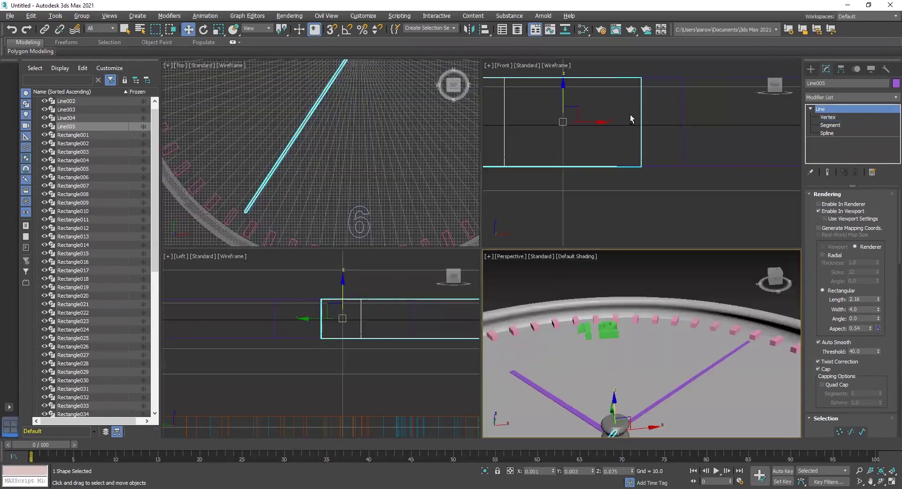
key(alt+w)
scroll(540, 161, down, 5)
middle_drag(544, 213, 522, 278)
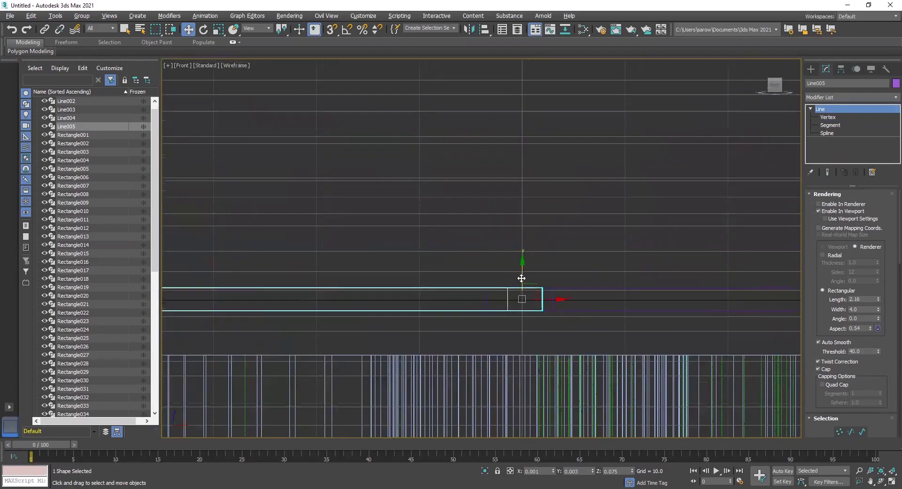
scroll(522, 278, down, 2)
drag(530, 239, 532, 157)
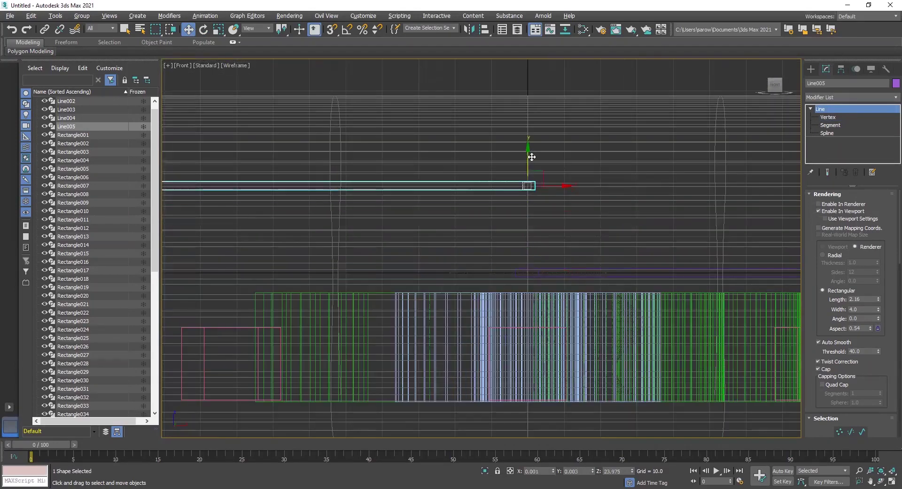
scroll(532, 156, down, 5)
scroll(530, 150, up, 3)
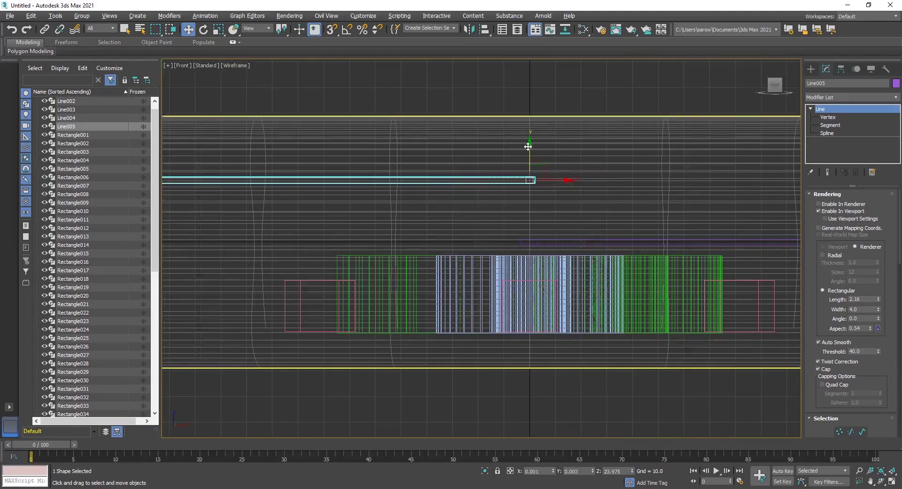
Examine the three hands, the hub and the dial from several angles in the Perspective view.
key(alt+w)
right_click(666, 321)
key(alt+w)
alt+middle_drag(606, 306, 583, 279)
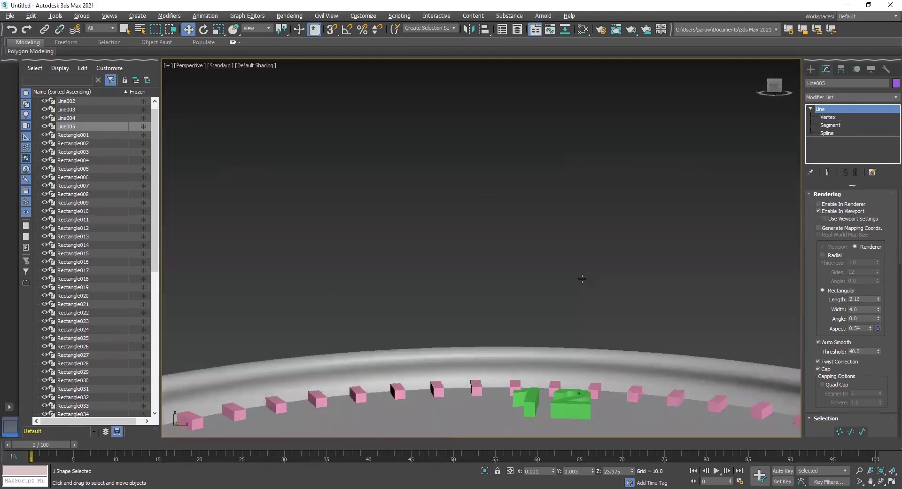
scroll(582, 279, down, 5)
mouse_move(587, 328)
alt+middle_down()
mouse_move(587, 311)
mouse_move(578, 336)
alt+middle_up()
alt+middle_drag(741, 374, 735, 379)
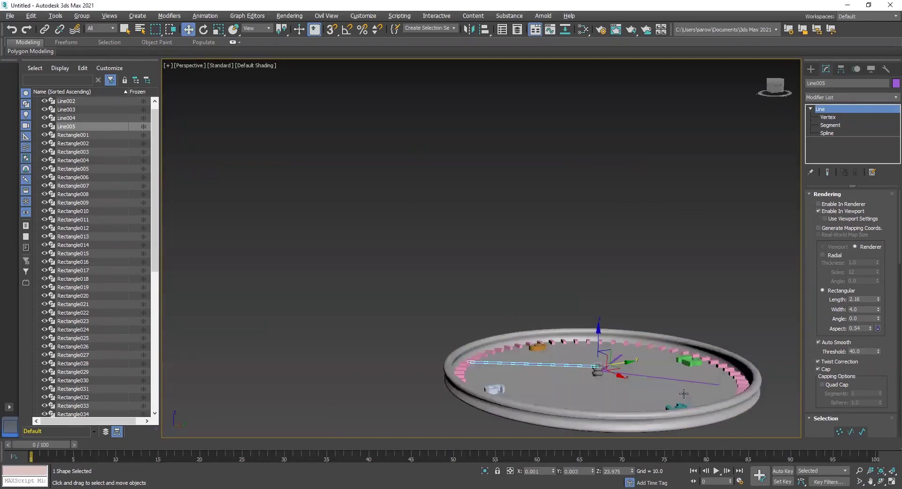
scroll(644, 398, up, 4)
scroll(645, 398, down, 2)
alt+middle_drag(645, 398, 521, 340)
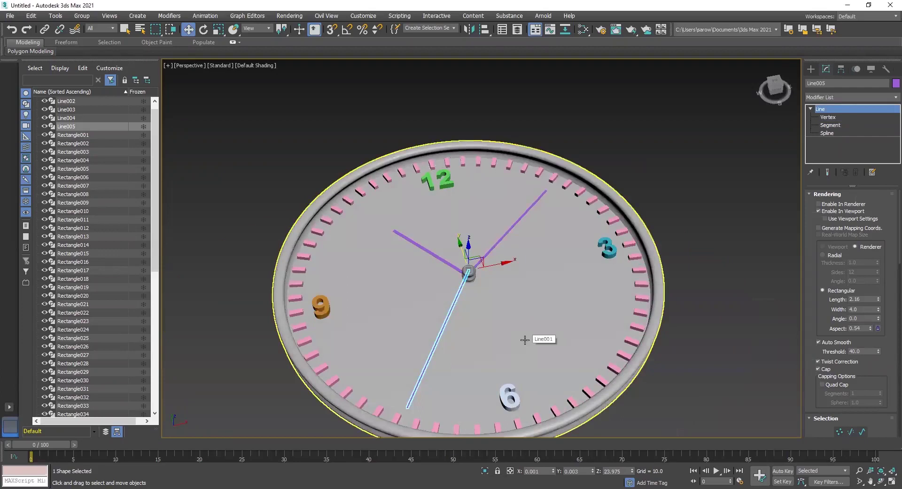
scroll(575, 318, up, 3)
scroll(560, 338, down, 2)
mouse_move(501, 294)
alt+middle_down()
mouse_move(584, 258)
mouse_move(478, 278)
mouse_move(489, 284)
alt+middle_up()
scroll(499, 245, up, 2)
middle_drag(499, 245, 529, 254)
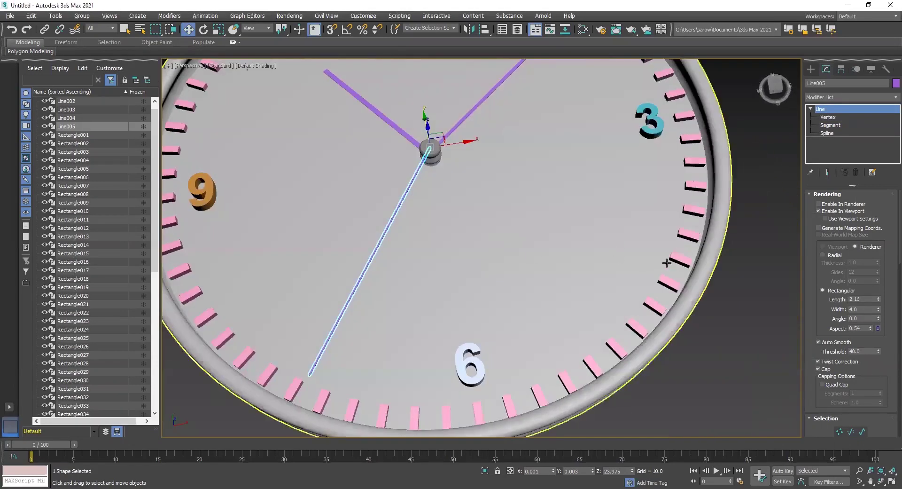
Select all objects in the scene and remove the round clock body from the selection.
scroll(680, 257, down, 4)
alt+middle_drag(650, 265, 635, 249)
key(ctrl+a)
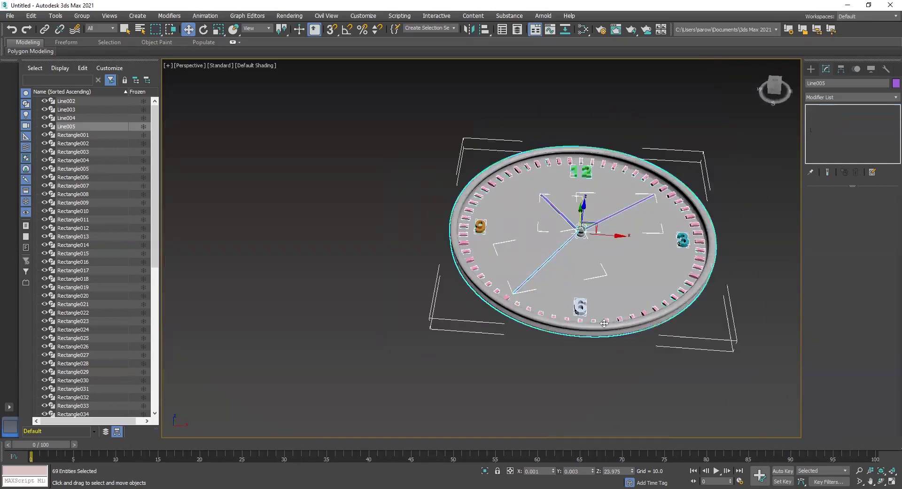
middle_drag(612, 293, 442, 294)
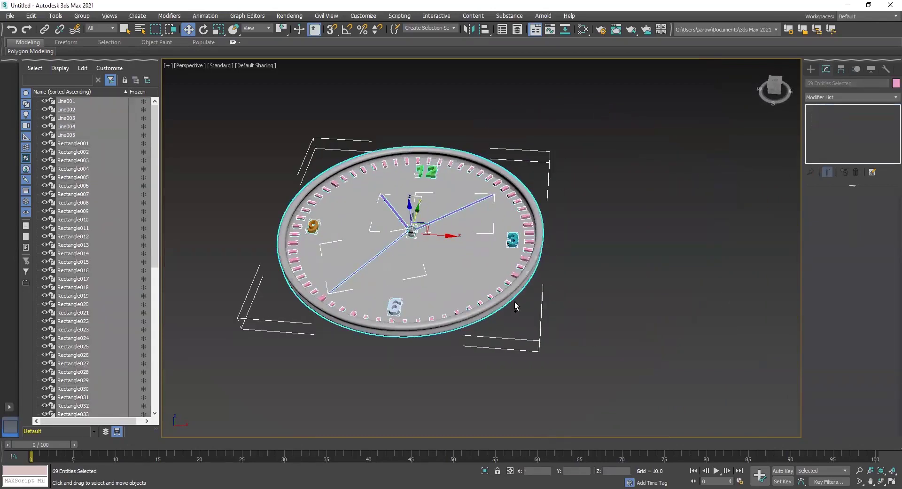
alt+click(464, 285)
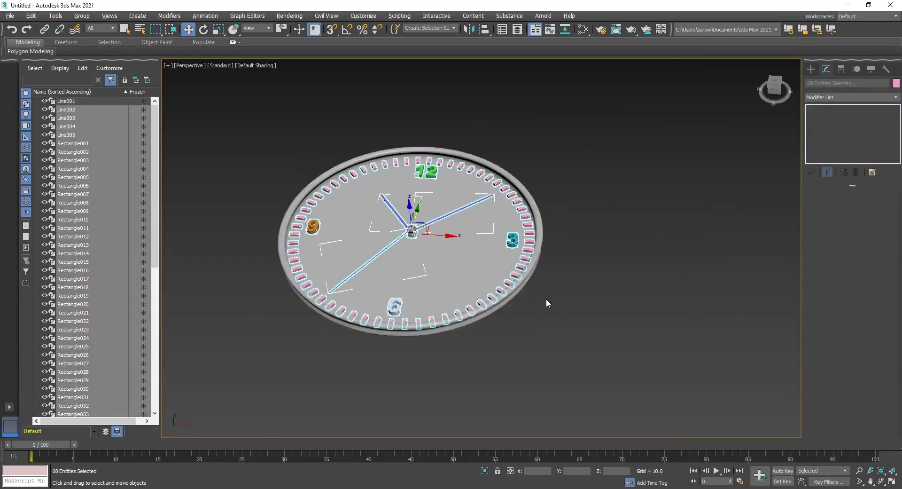
Remove the three hands, the hub and the numbers 12, 9, 3 and 6 from the selection, keeping only the minute marks.
scroll(423, 293, up, 2)
middle_drag(409, 291, 523, 337)
scroll(492, 333, up, 1)
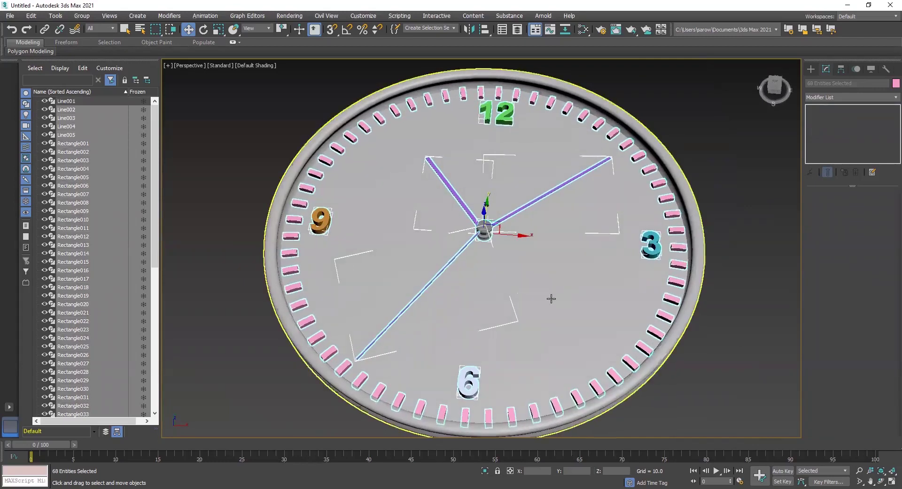
alt+middle_drag(549, 279, 535, 279)
alt+drag(536, 279, 459, 203)
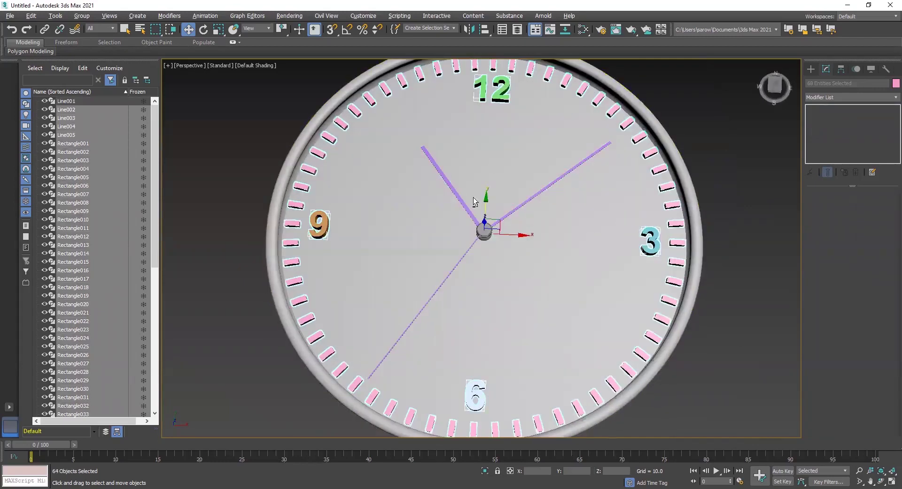
alt+drag(513, 125, 467, 97)
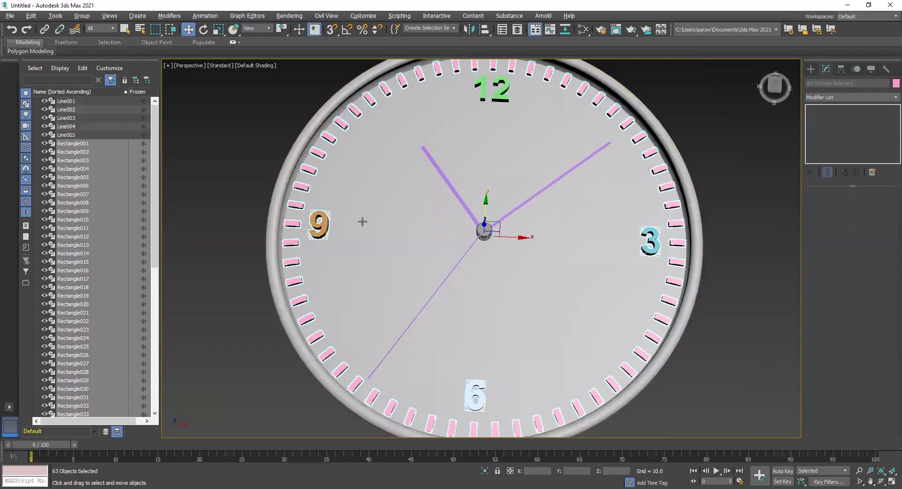
alt+drag(320, 241, 320, 241)
alt+drag(628, 278, 654, 241)
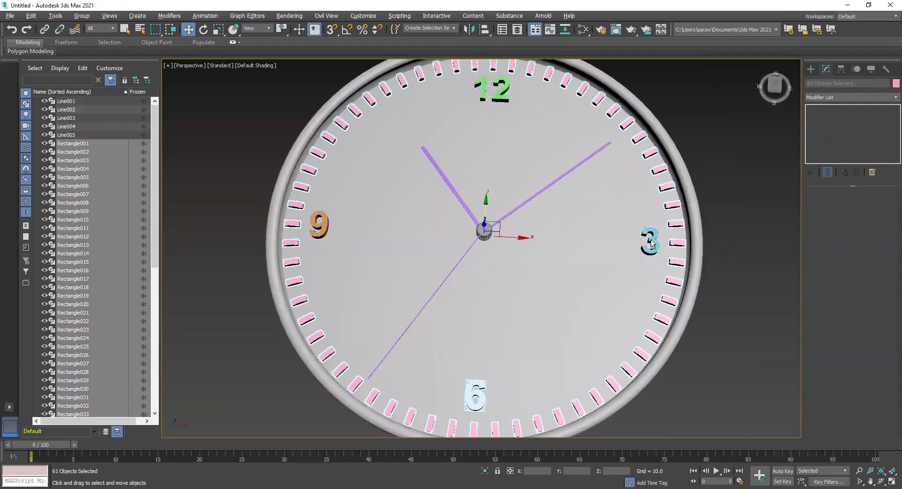
alt+drag(467, 399, 467, 398)
Recolor the selected minute marks dark gray with RGB 50, 50, 50 and deselect them.
scroll(611, 301, down, 3)
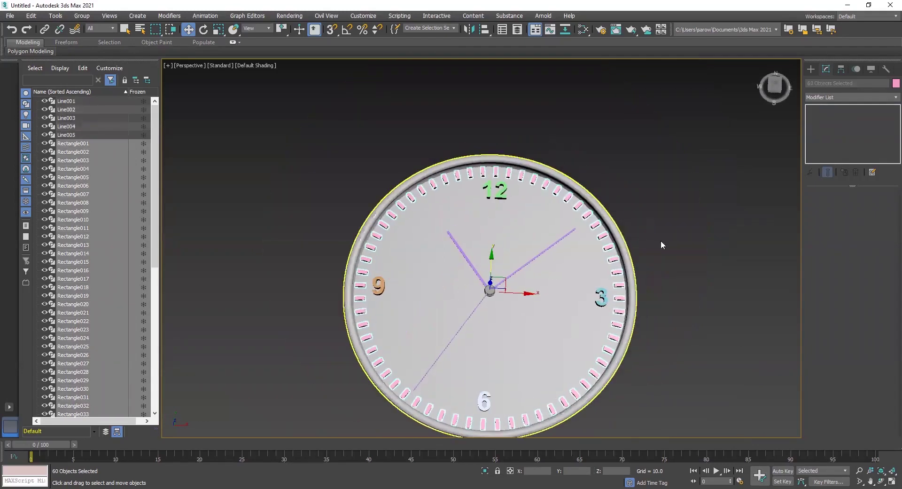
click(895, 83)
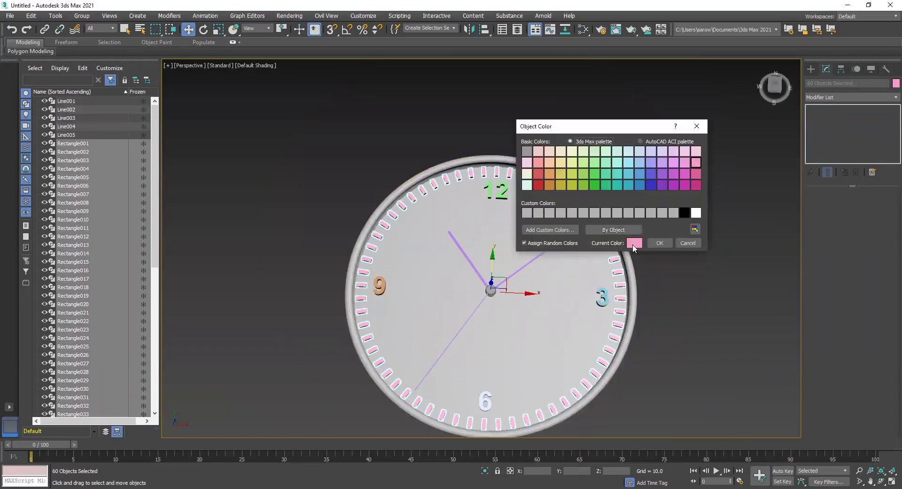
click(634, 244)
drag(560, 96, 530, 108)
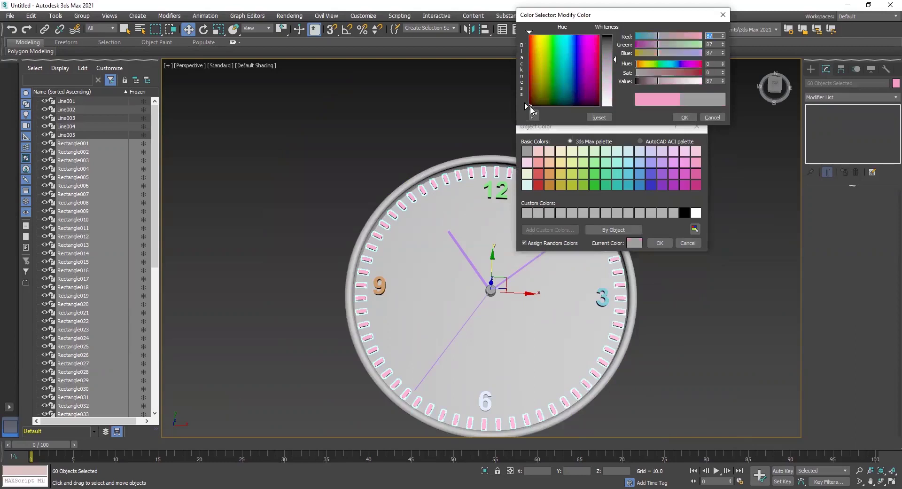
drag(611, 60, 610, 48)
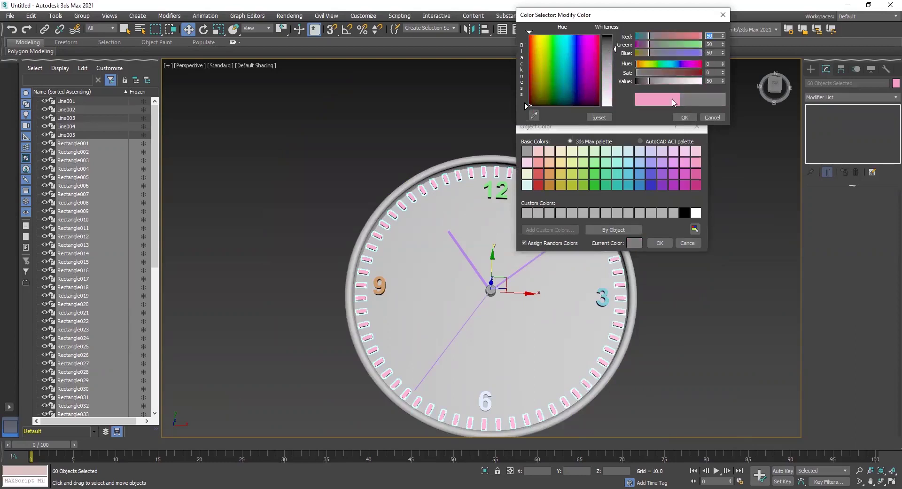
click(684, 117)
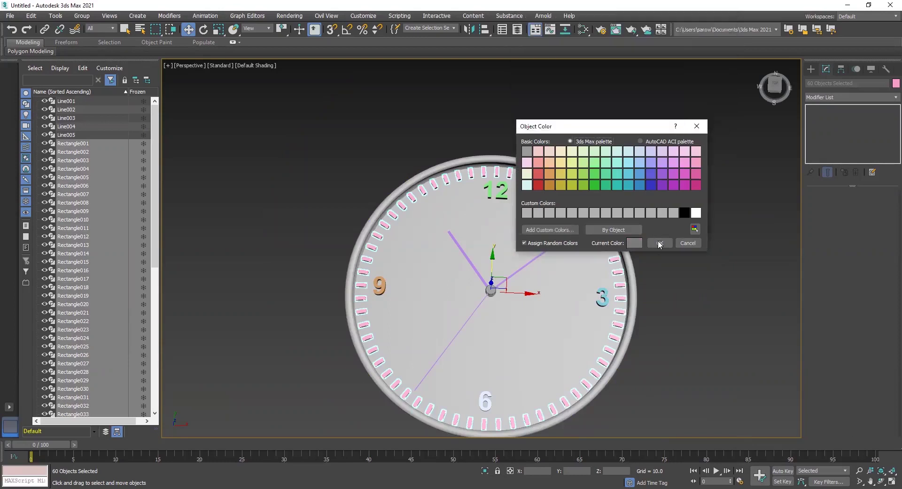
key(Return)
alt+middle_drag(663, 309, 670, 282)
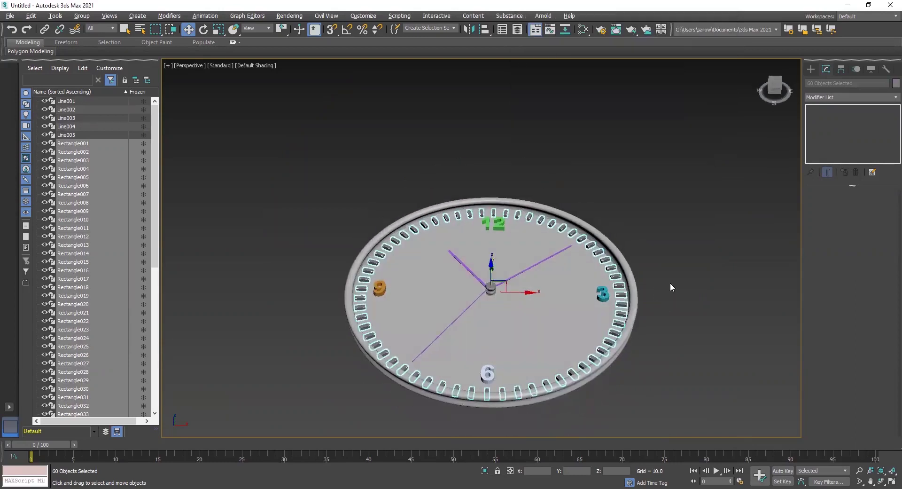
click(674, 286)
Select the numbers 12, 3, 6 and 9 and recolor them dark gray.
alt+middle_drag(587, 284, 596, 240)
scroll(568, 308, up, 3)
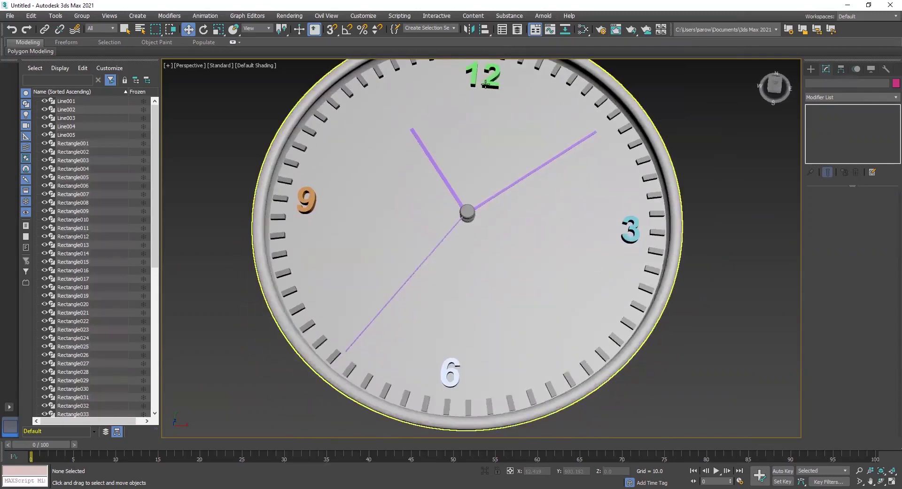
click(485, 84)
ctrl+click(630, 230)
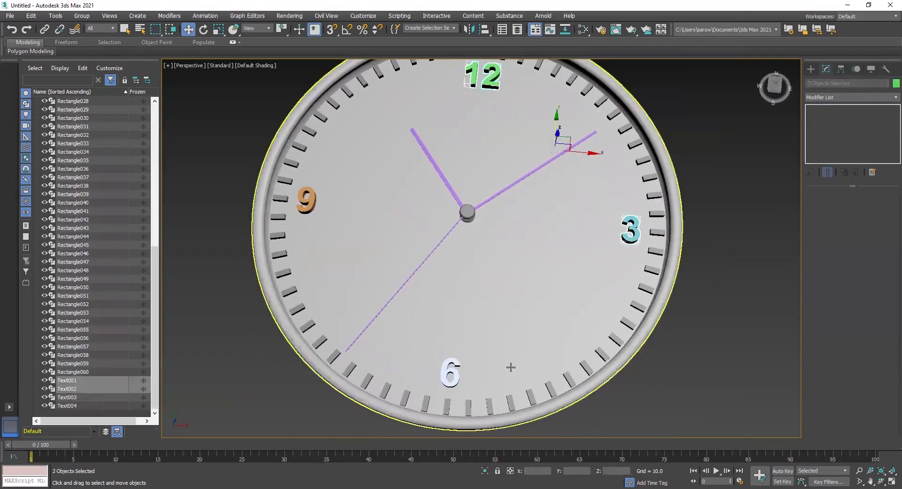
ctrl+click(455, 370)
ctrl+click(306, 200)
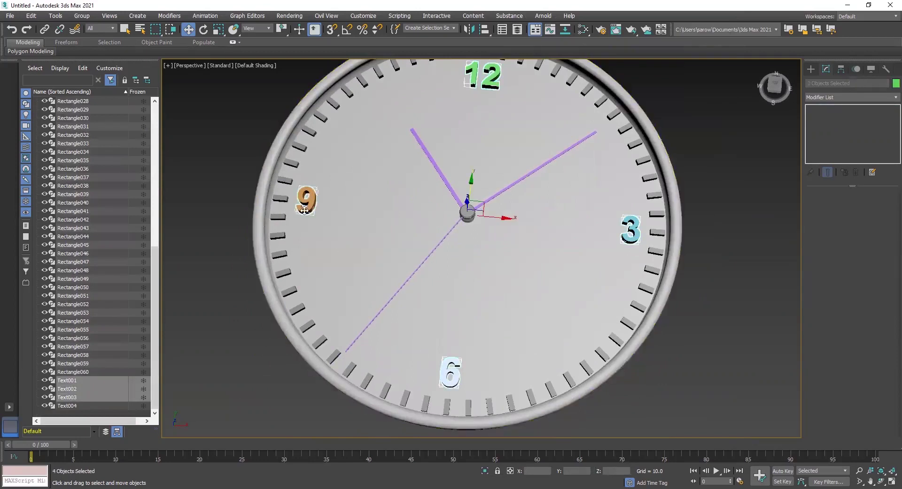
click(894, 83)
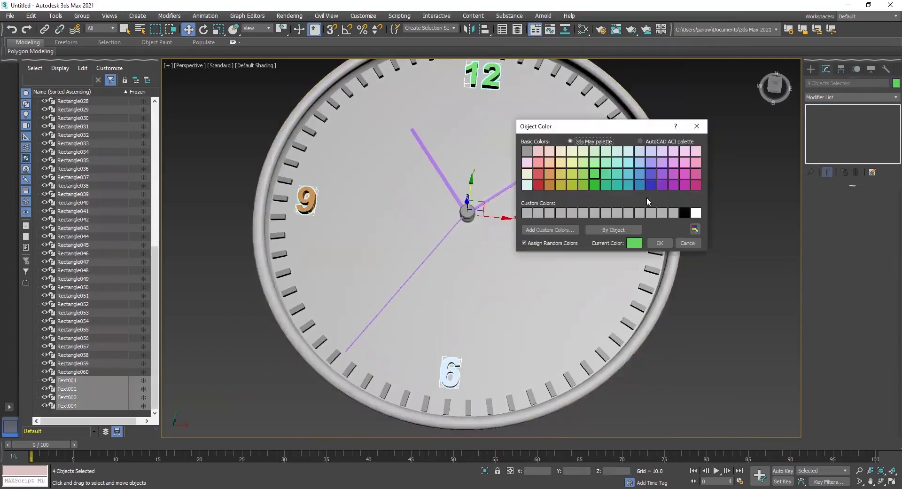
click(660, 243)
click(708, 315)
Select the hour, minute and second hands and recolor them gray with RGB 94, 94, 94.
mouse_move(588, 304)
alt+middle_down()
mouse_move(597, 301)
mouse_move(590, 320)
mouse_move(601, 288)
mouse_move(585, 290)
alt+middle_up()
click(494, 220)
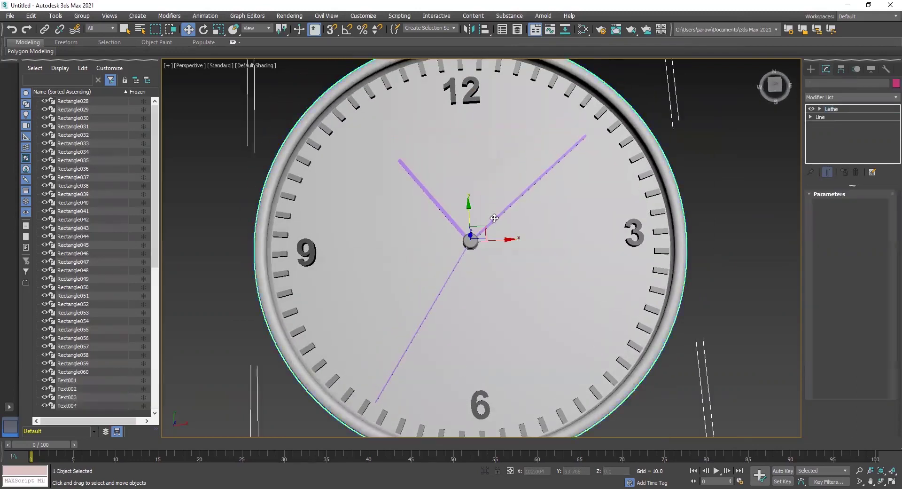
ctrl+click(443, 212)
ctrl+click(453, 272)
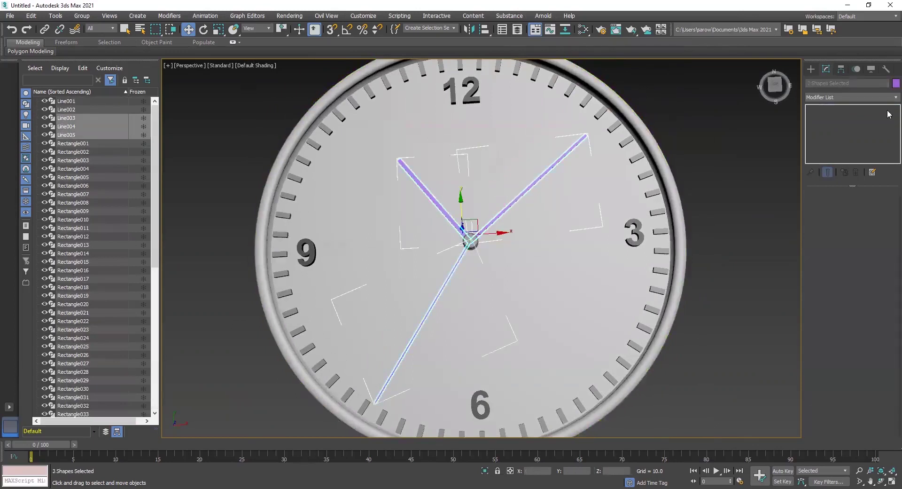
click(895, 82)
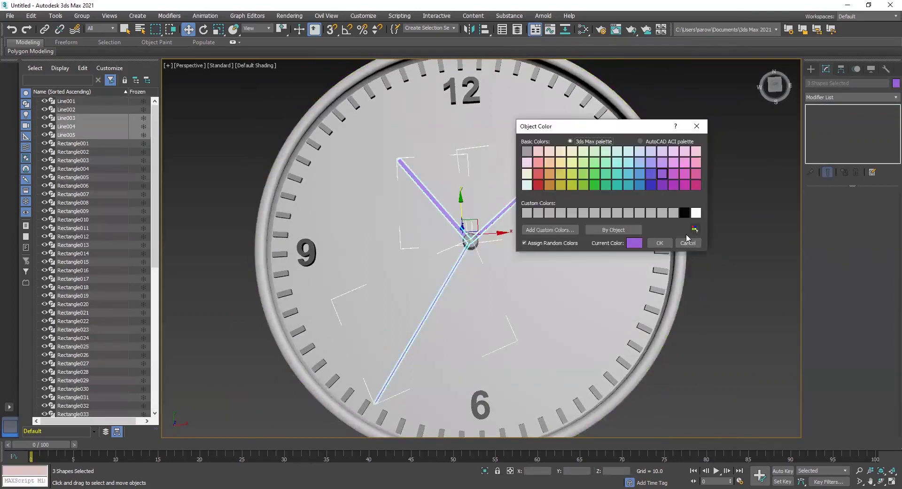
click(635, 245)
drag(555, 99, 530, 106)
drag(612, 60, 611, 70)
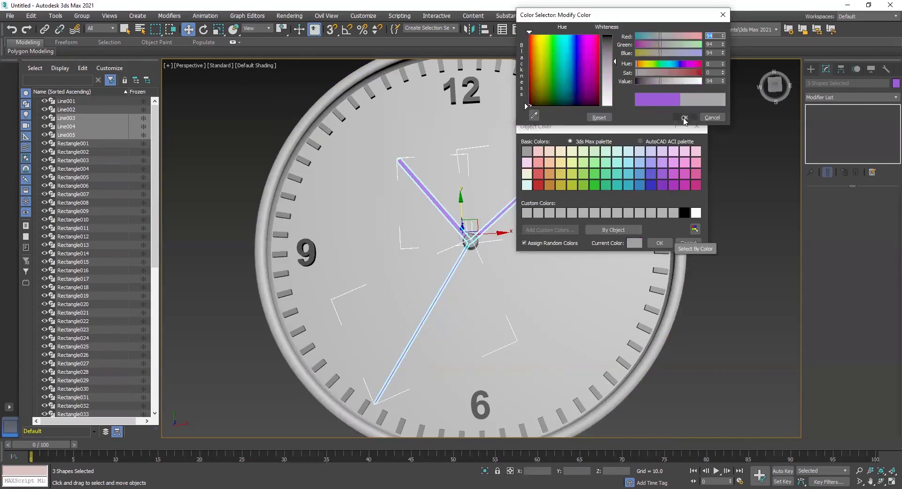
click(684, 117)
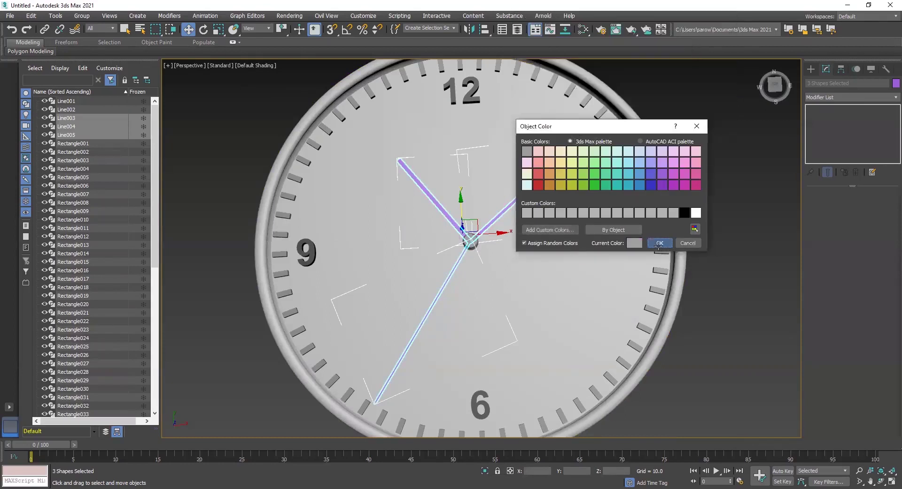
click(659, 243)
Darken the three hands' color to RGB 40, 40, 40 and deselect them.
click(895, 84)
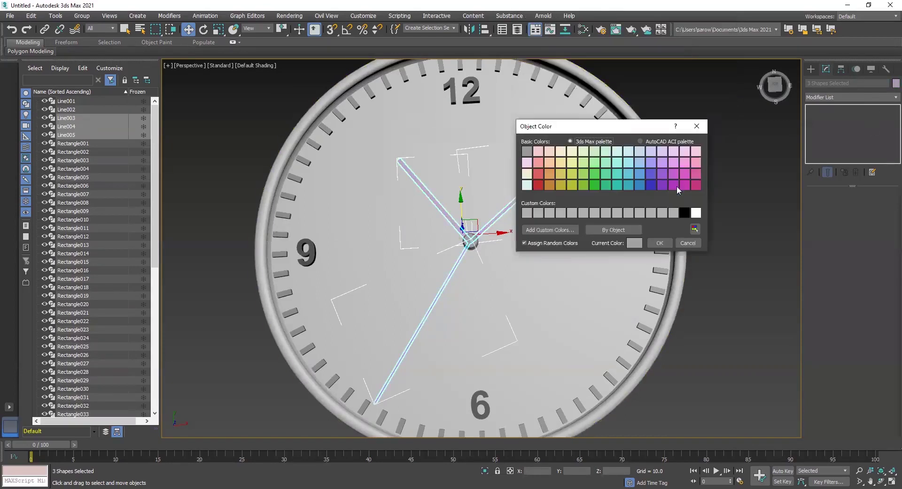
click(638, 244)
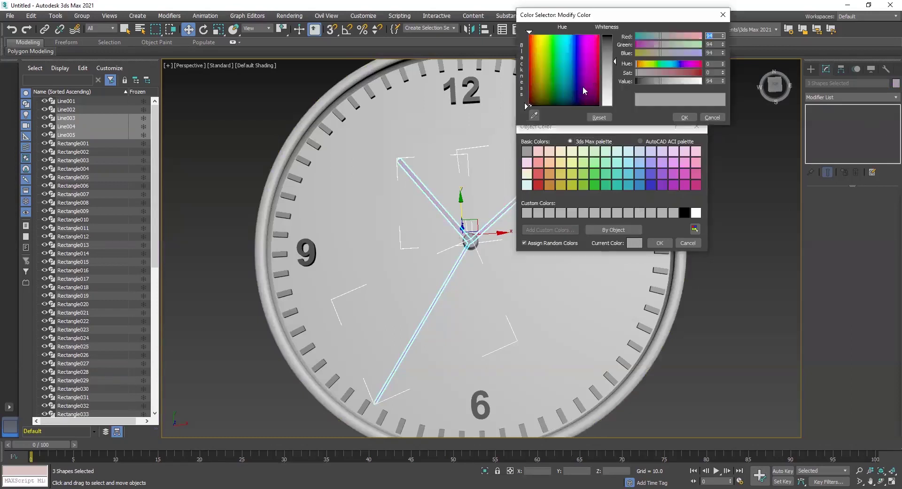
drag(605, 64, 606, 46)
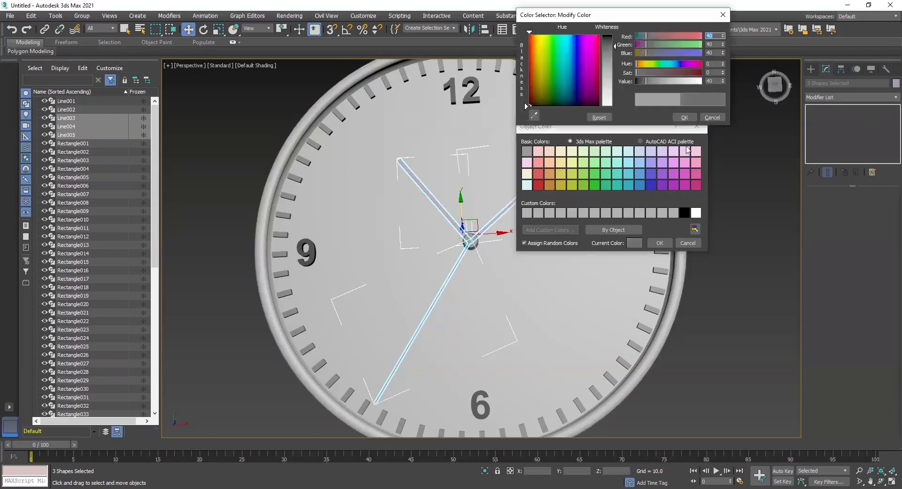
click(684, 118)
click(659, 243)
click(739, 255)
Examine the recolored clock from several angles and distances in the Perspective view.
alt+middle_drag(739, 254, 673, 273)
alt+middle_drag(581, 279, 555, 335)
scroll(577, 311, down, 3)
alt+middle_drag(515, 328, 531, 348)
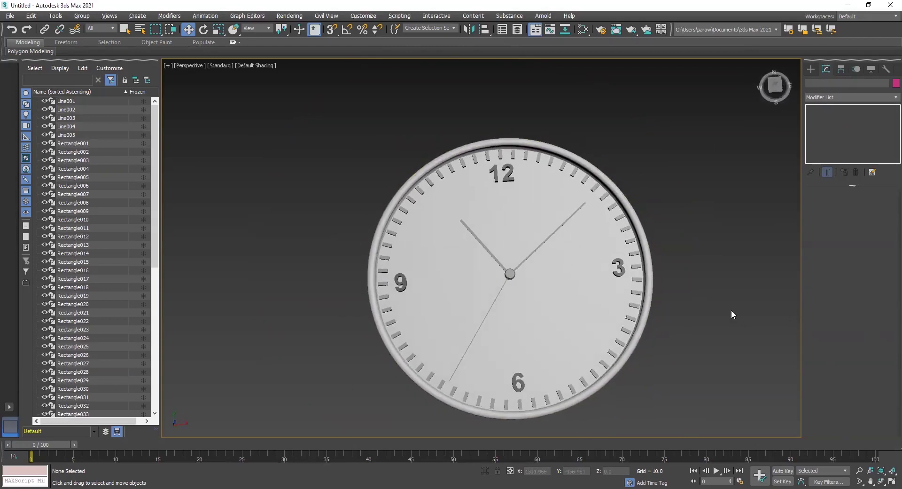
scroll(734, 312, up, 4)
scroll(667, 272, down, 5)
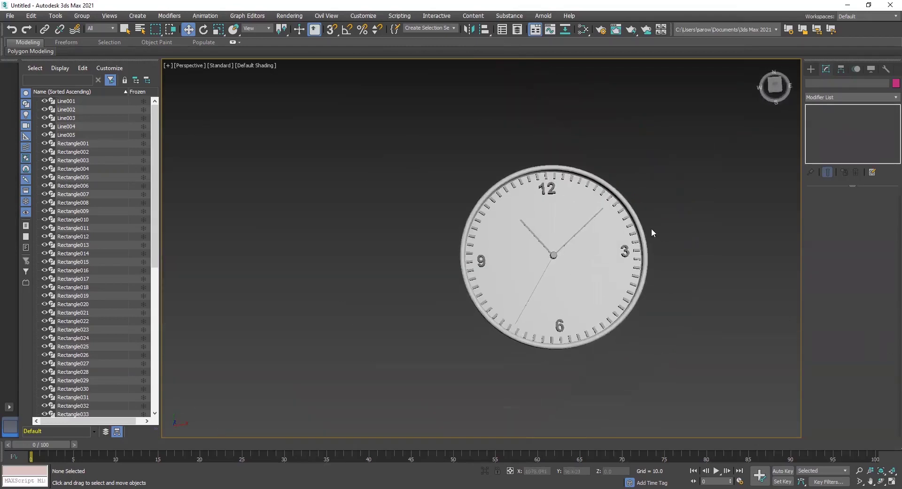
scroll(650, 233, up, 3)
middle_drag(667, 186, 665, 193)
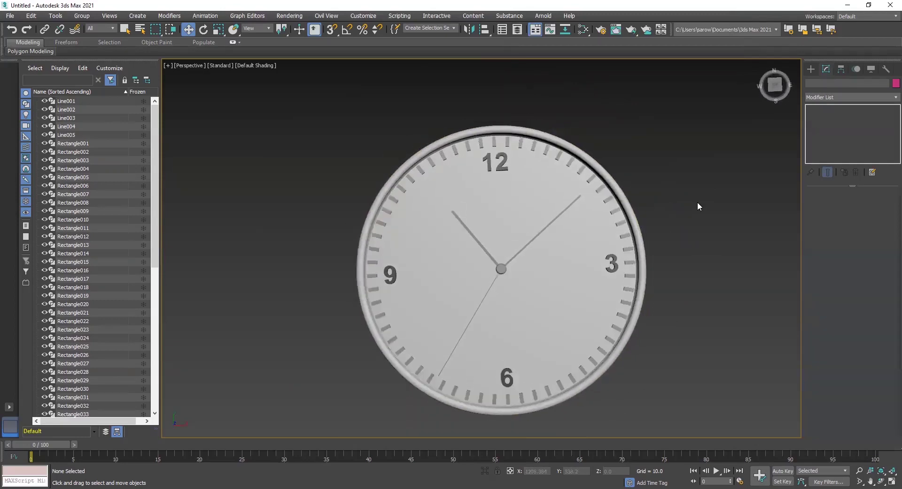
Clone the central hub in the Top view and place the copy above the clock rim at about Y 918.6.
click(810, 69)
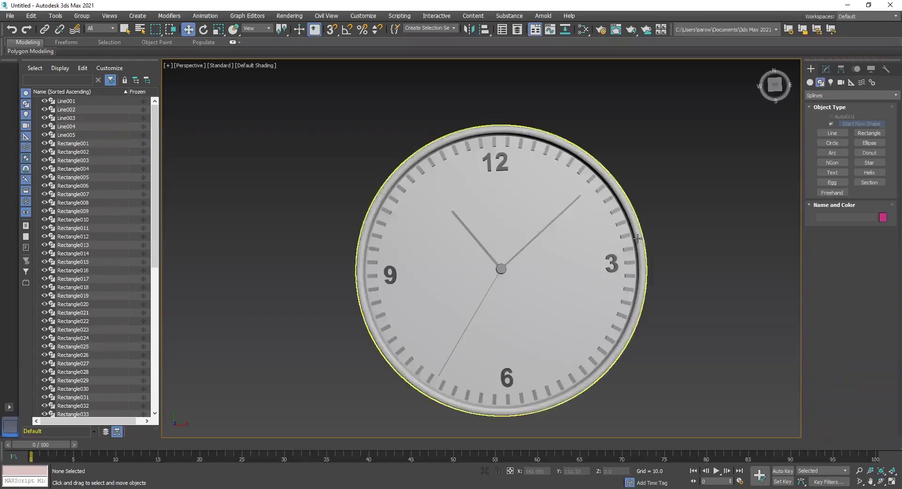
click(499, 271)
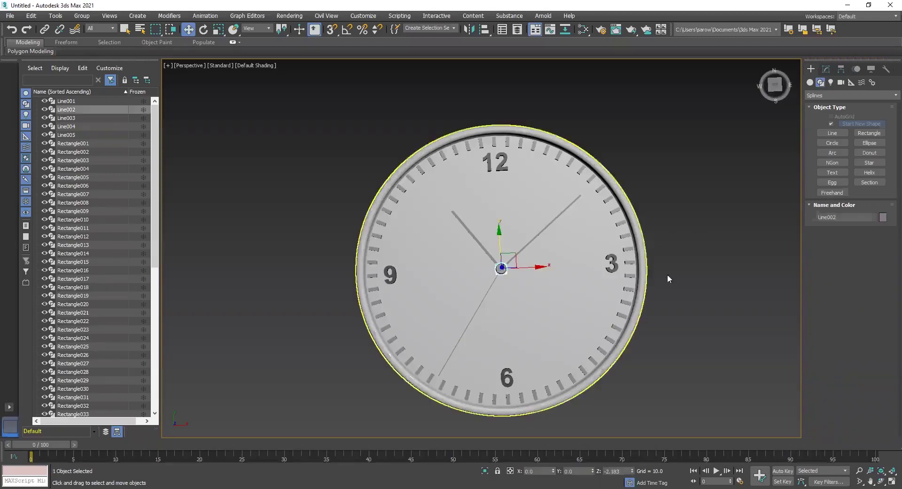
key(alt+w)
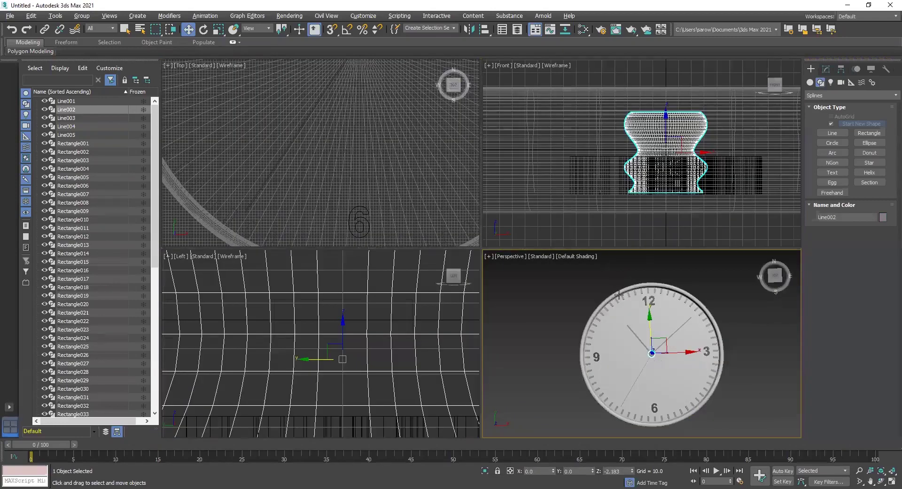
right_click(428, 224)
key(alt+w)
scroll(475, 188, down, 5)
middle_drag(505, 196, 474, 252)
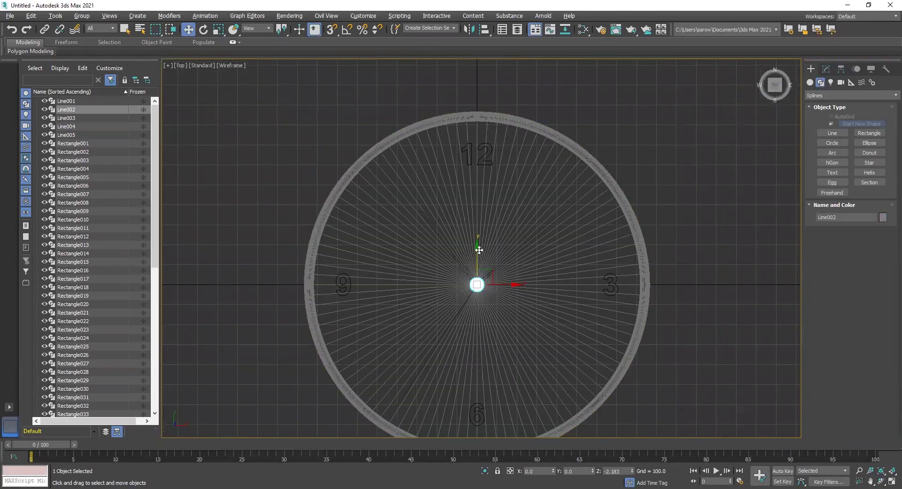
drag(479, 250, 479, 50)
click(450, 290)
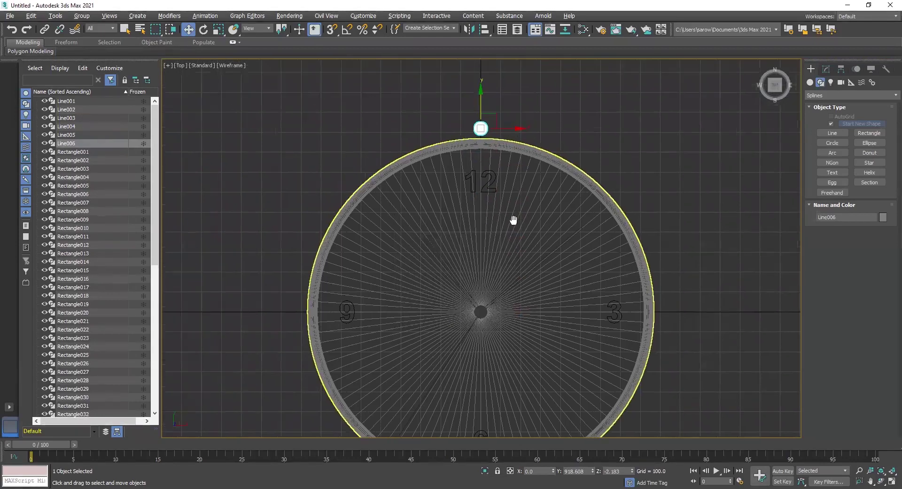
Set the hub copy's X rotation to 0 so it points upward from the rim in the Top view.
scroll(459, 184, up, 4)
scroll(567, 418, up, 2)
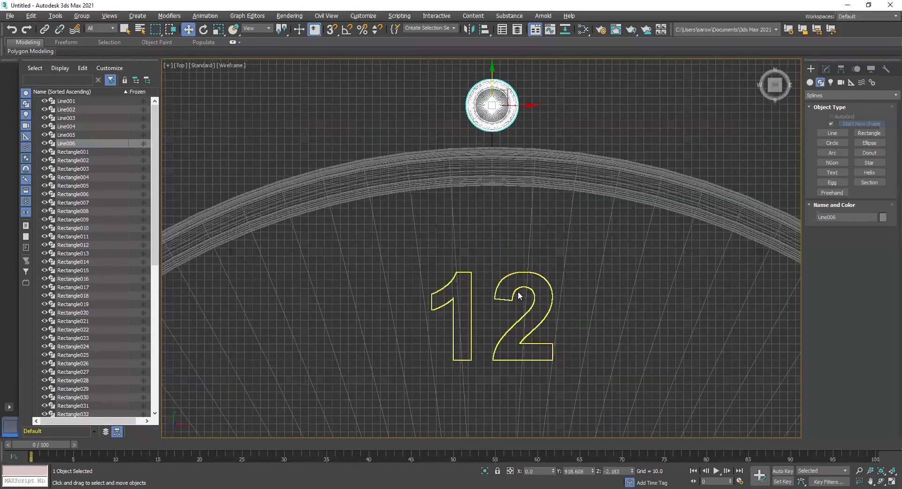
key(e)
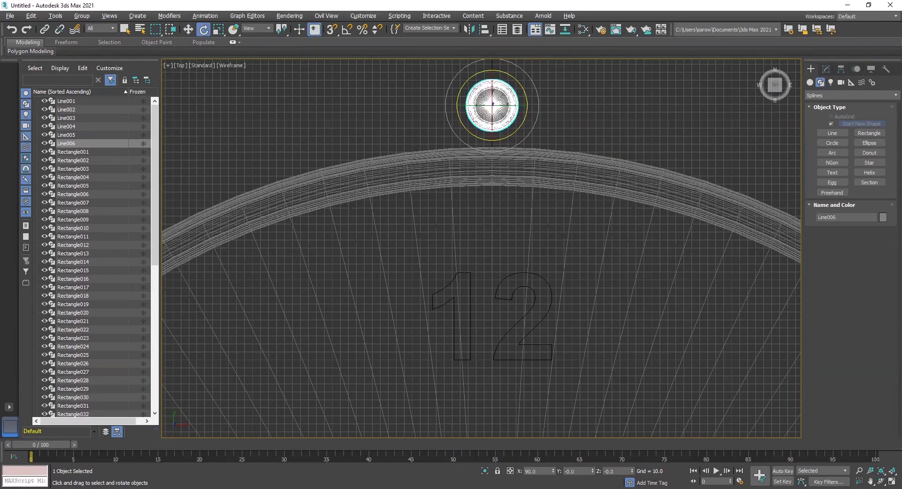
drag(633, 472, 632, 351)
double_click(540, 471)
text(0)
key(Return)
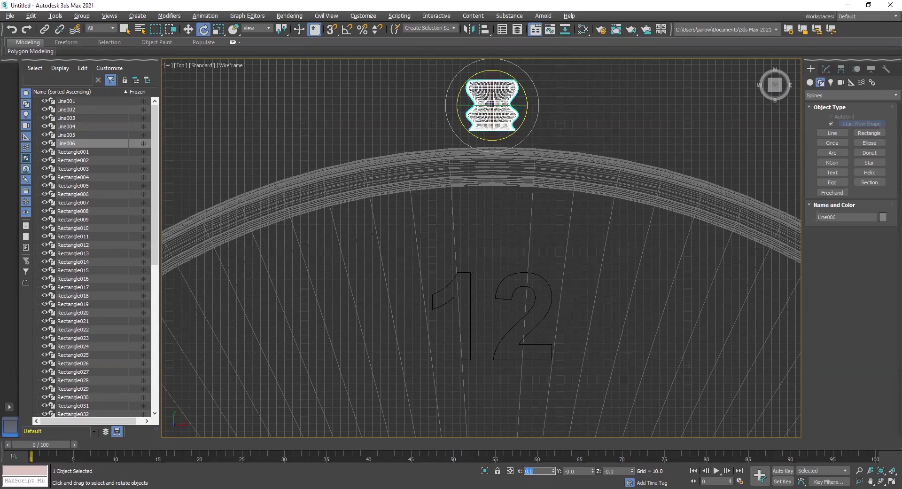
Scale the hub copy above the rim uniformly to about 265%.
middle_drag(548, 224, 533, 266)
middle_drag(597, 143, 589, 170)
key(r)
drag(476, 166, 546, 85)
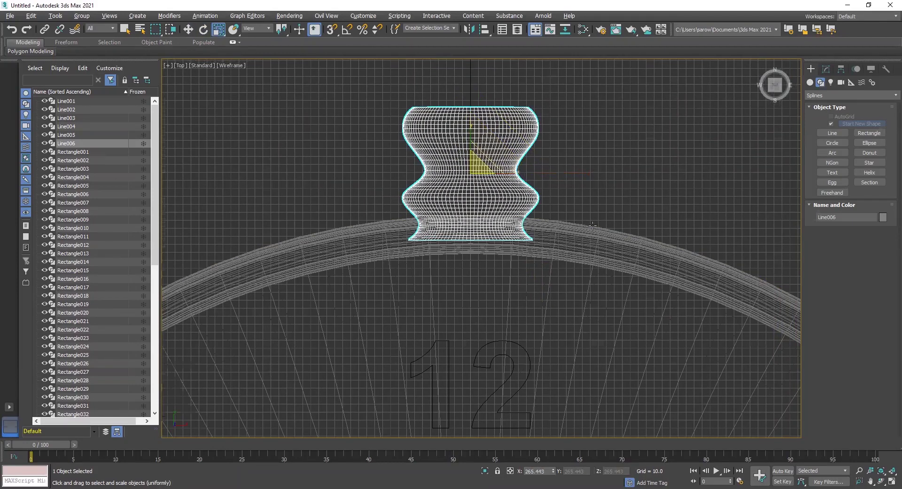
Scale the hub copy narrower across its thickness in the Perspective view, keeping its length.
key(alt+w)
right_click(701, 336)
key(alt+w)
click(708, 332)
alt+middle_drag(505, 234, 630, 158)
scroll(300, 333, up, 5)
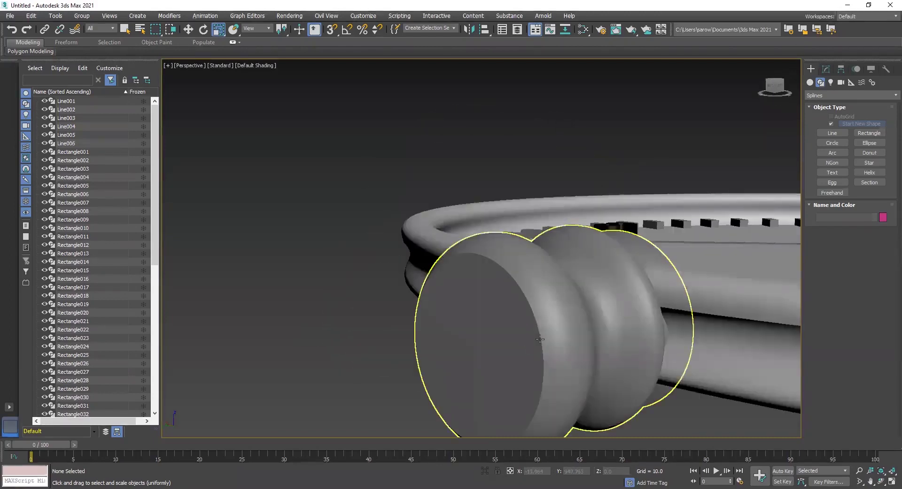
click(540, 339)
alt+middle_drag(540, 334, 537, 325)
drag(536, 327, 476, 400)
key(ctrl+z)
drag(543, 334, 525, 360)
click(382, 315)
Move the narrowed hub copy along Y until its base meets the clock rim above the 12.
alt+middle_drag(390, 320, 443, 316)
click(423, 380)
key(w)
drag(355, 393, 426, 402)
key(r)
key(w)
drag(364, 394, 359, 394)
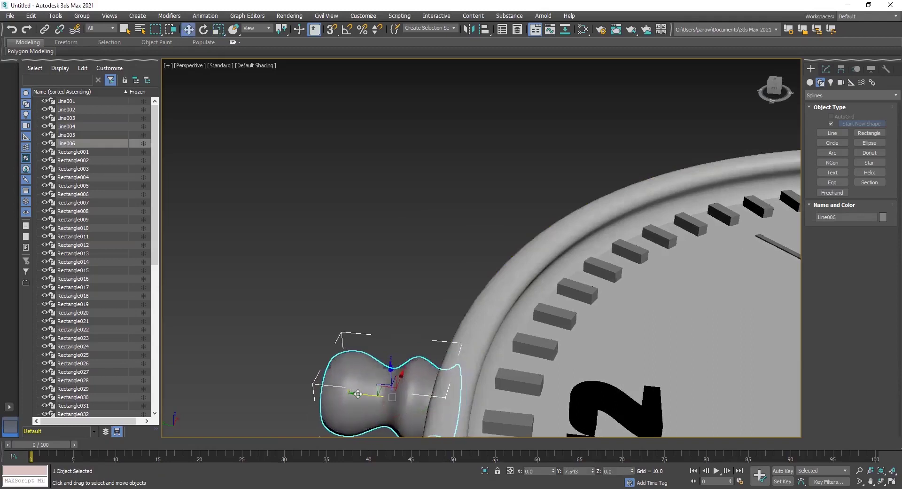
click(360, 344)
Draw a circle spline in the Top view, centred above the crown knob with its lower edge overlapping the knob.
scroll(506, 341, down, 4)
alt+middle_drag(520, 359, 450, 383)
scroll(408, 369, down, 2)
middle_drag(489, 320, 598, 162)
mouse_move(520, 281)
alt+middle_down()
mouse_move(538, 245)
mouse_move(522, 279)
alt+middle_up()
middle_drag(532, 140, 501, 185)
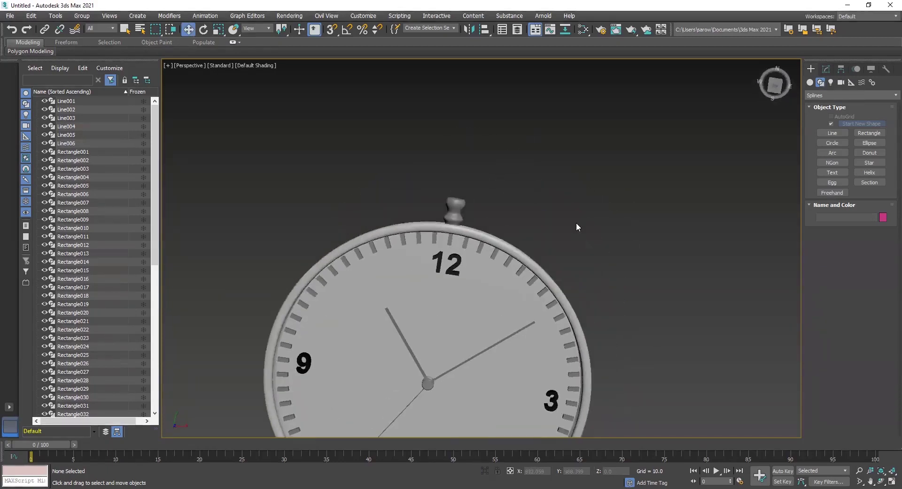
middle_drag(621, 171, 625, 189)
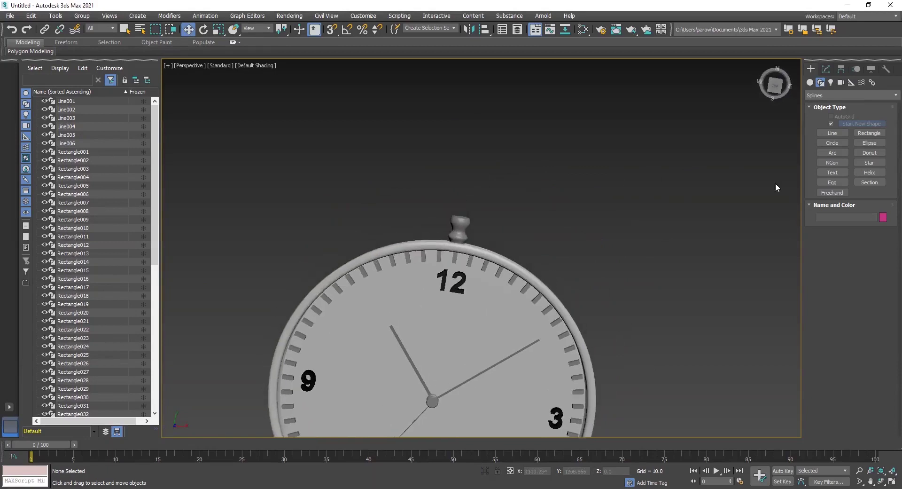
click(820, 141)
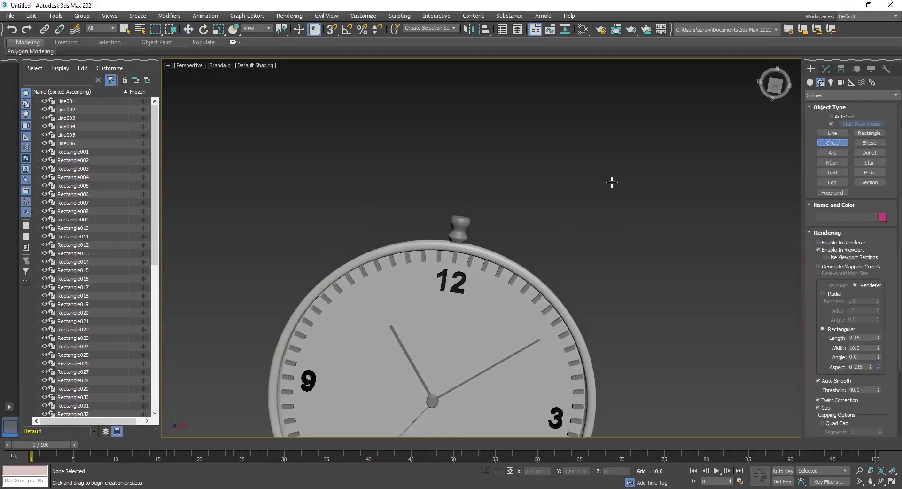
key(alt+w)
middle_click(288, 169)
key(alt+w)
scroll(433, 187, down, 4)
middle_drag(442, 146, 456, 224)
drag(434, 187, 486, 219)
middle_drag(556, 211, 550, 232)
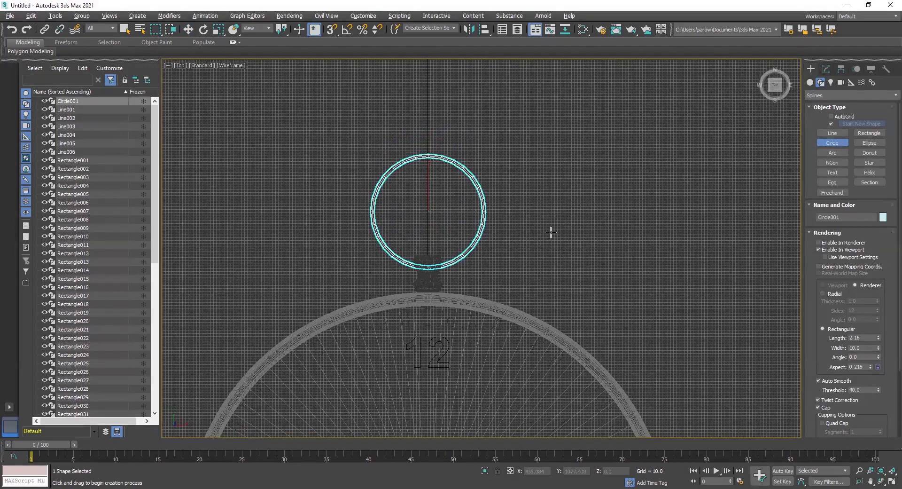
Switch the circle's rendering cross-section from rectangular to Radial in the Perspective view.
key(alt+w)
right_click(676, 356)
key(alt+w)
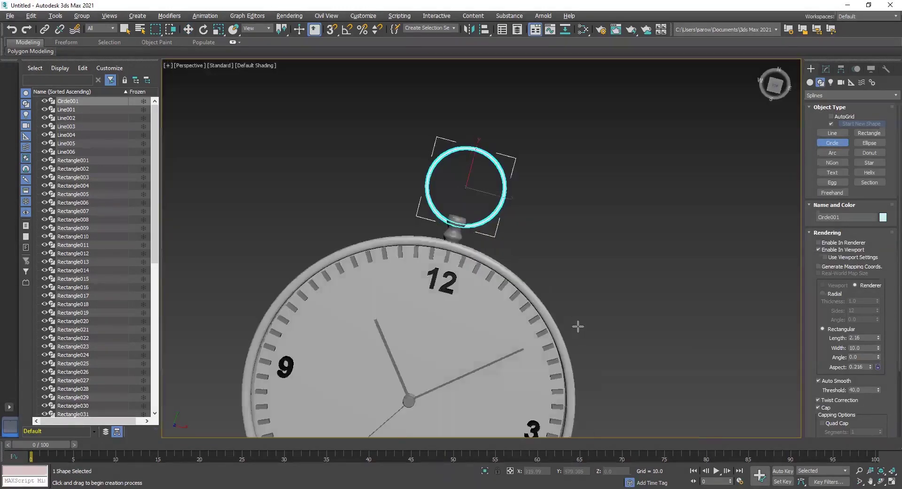
alt+middle_drag(578, 324, 491, 265)
scroll(424, 196, up, 5)
alt+middle_drag(450, 179, 512, 182)
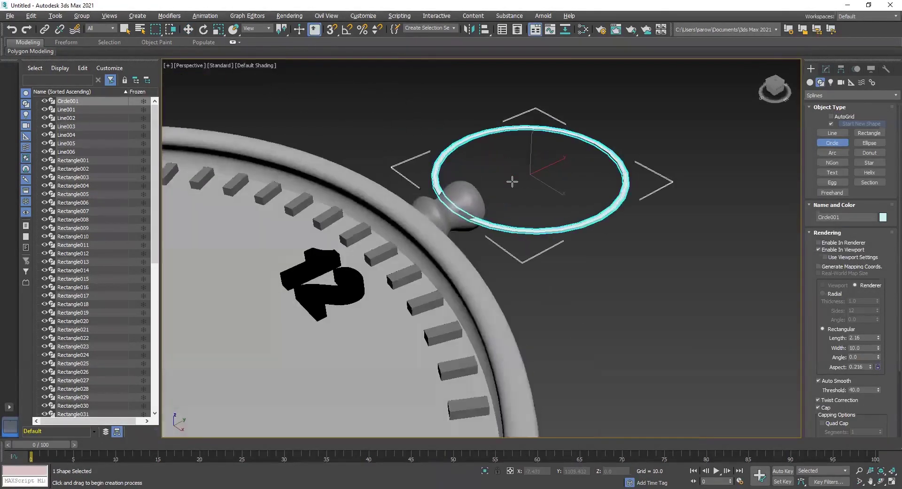
click(826, 69)
click(809, 194)
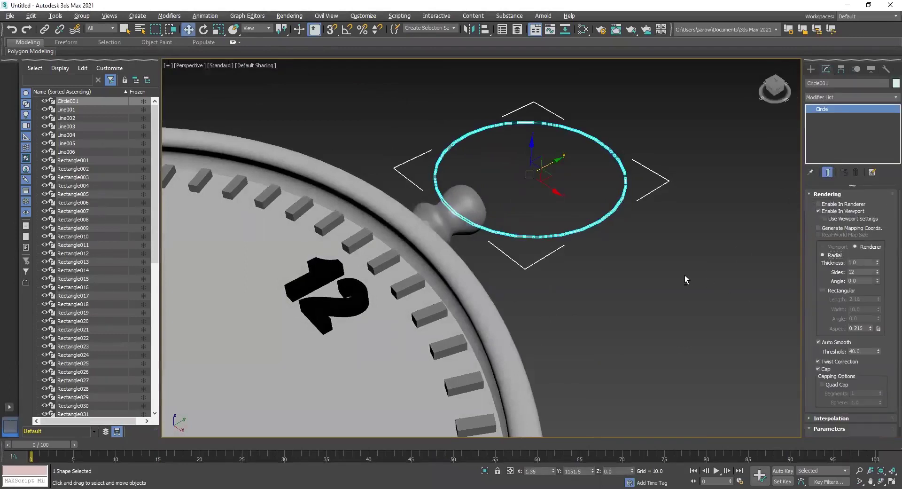
alt+middle_drag(685, 275, 665, 275)
Try radial thicknesses of 10, 30 and 50 on the ring.
double_click(862, 262)
text(10)
key(Return)
alt+middle_drag(779, 271, 806, 259)
double_click(862, 262)
text(20)
key(Return)
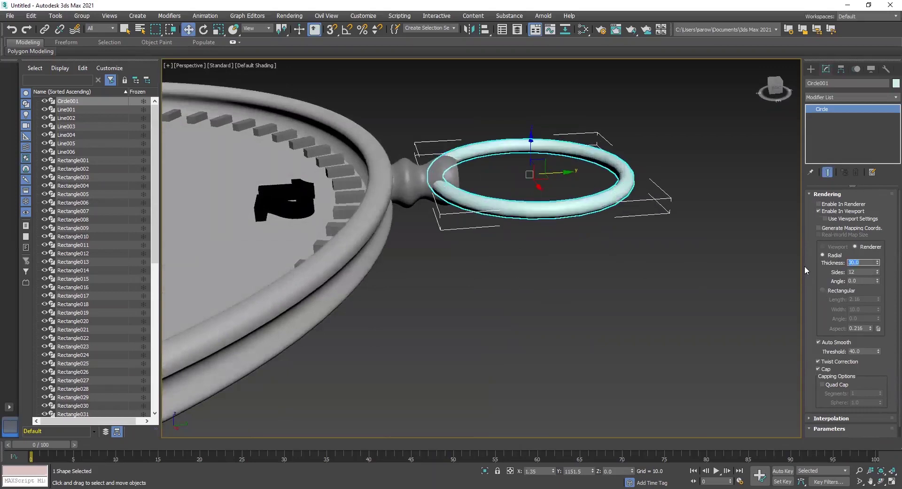
text(50)
key(Return)
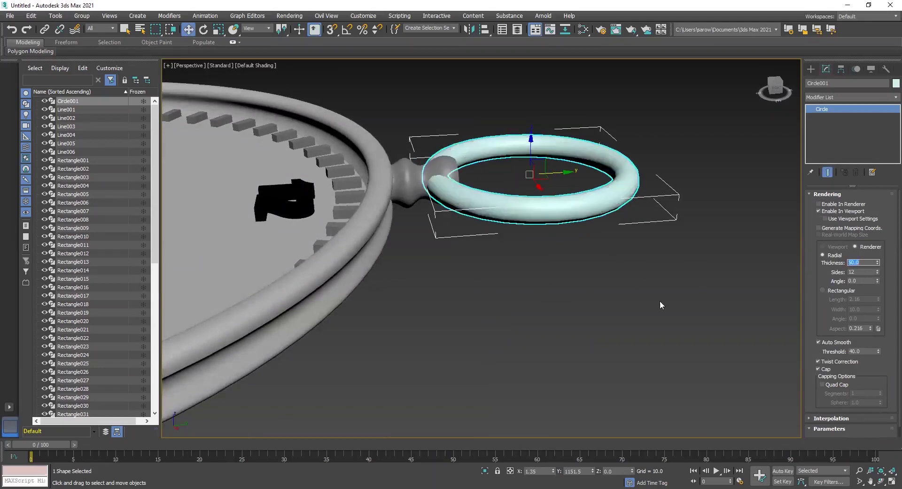
Set the ring's radial thickness to 30.
scroll(495, 264, down, 6)
alt+middle_drag(495, 264, 535, 303)
scroll(529, 283, up, 4)
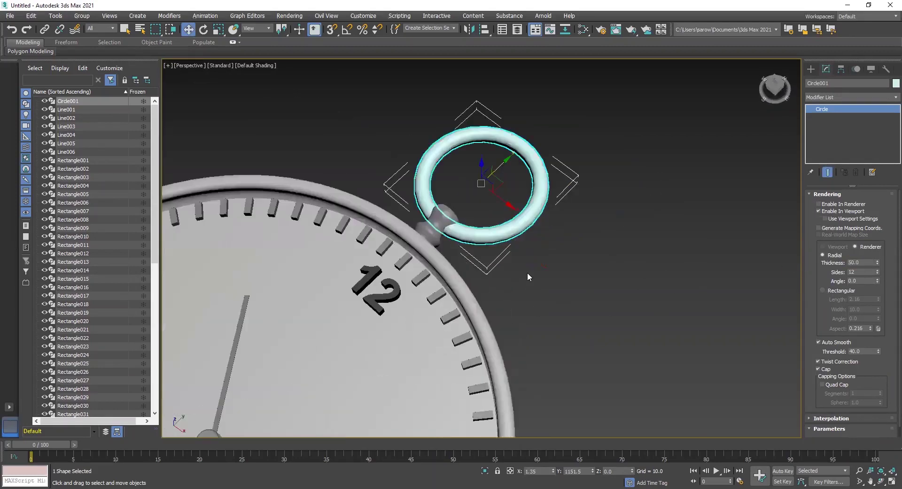
alt+middle_drag(650, 301, 664, 291)
drag(860, 262, 813, 254)
text(30)
key(Return)
Scale the ring along X to about 76% to make it an upright oval link.
alt+middle_drag(404, 252, 518, 215)
scroll(545, 223, up, 2)
alt+middle_drag(597, 230, 563, 203)
key(r)
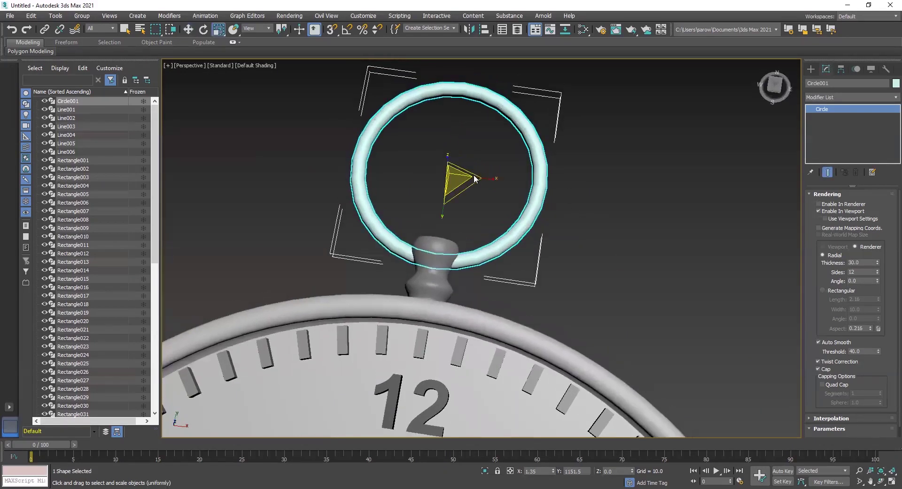
drag(493, 179, 483, 178)
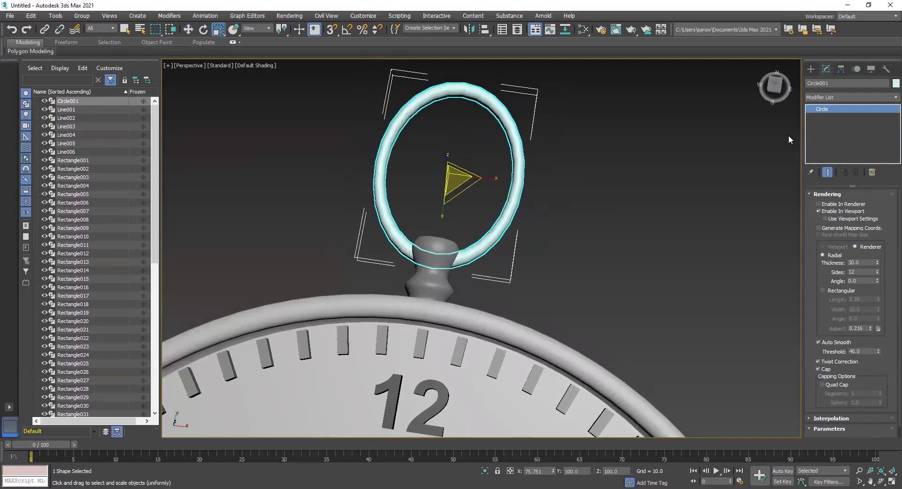
alt+middle_drag(547, 252, 426, 249)
click(522, 255)
Make one copy of the oval ring along Y so that its end overlaps the far end of the first ring.
scroll(504, 301, down, 3)
click(475, 265)
key(w)
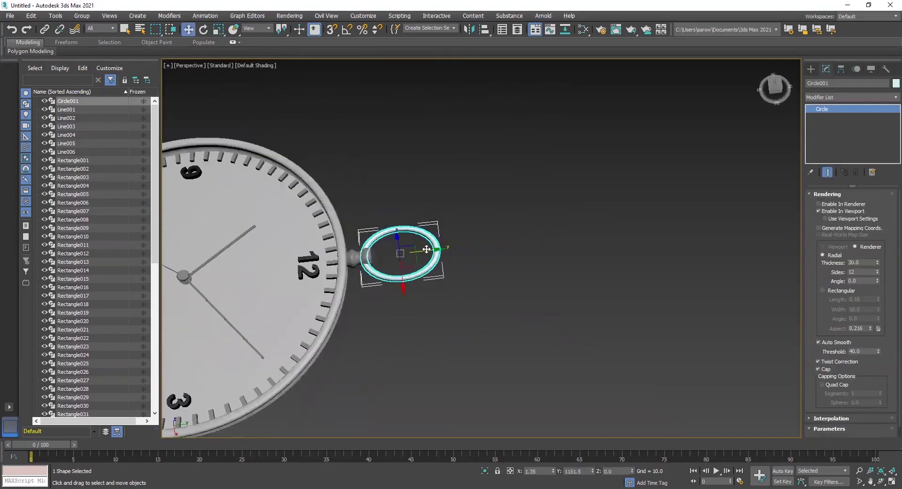
shift+drag(427, 250, 491, 252)
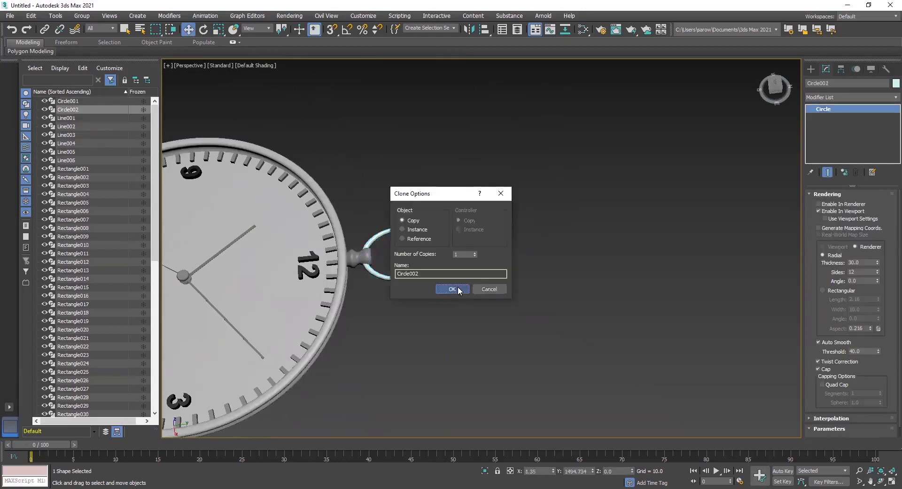
click(463, 288)
Rotate the copied ring slightly so it is tilted relative to the first ring and interlocks with it like a chain link.
alt+middle_drag(475, 286, 490, 249)
scroll(447, 282, up, 4)
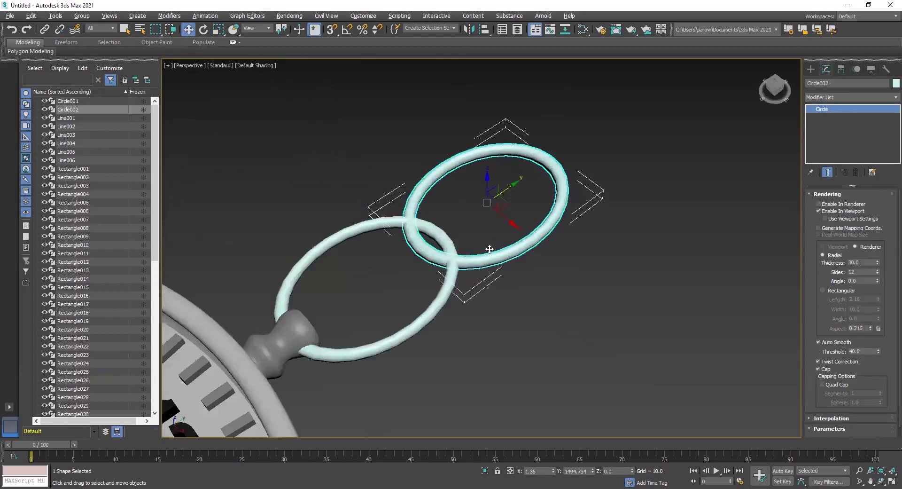
key(e)
scroll(498, 220, up, 3)
mouse_move(464, 189)
mouse_down()
mouse_move(455, 169)
mouse_move(456, 188)
mouse_up()
alt+middle_drag(405, 287, 429, 254)
drag(460, 151, 460, 150)
click(470, 295)
alt+middle_drag(471, 293, 509, 221)
scroll(396, 297, down, 5)
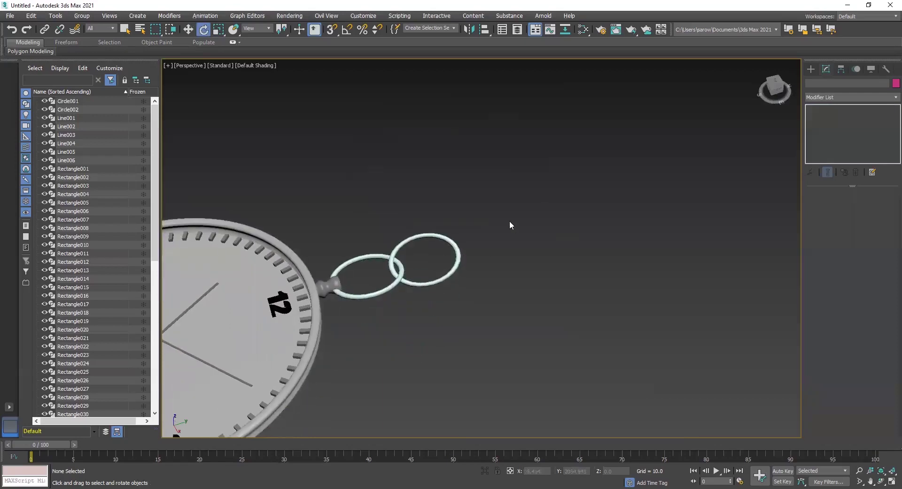
Clone the two rings together along Y as 5 copies to form a continuous chain.
drag(392, 305, 392, 301)
key(w)
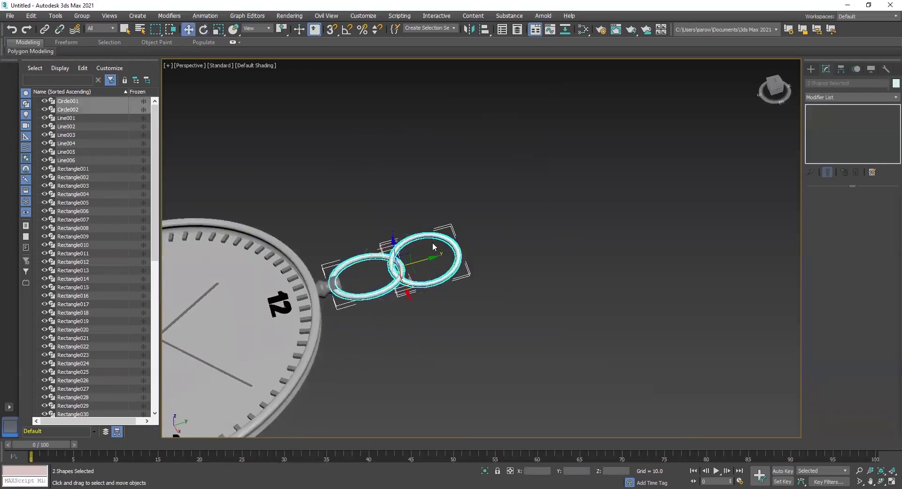
mouse_move(431, 260)
shift+mouse_down()
mouse_move(509, 233)
mouse_move(543, 234)
shift+mouse_up()
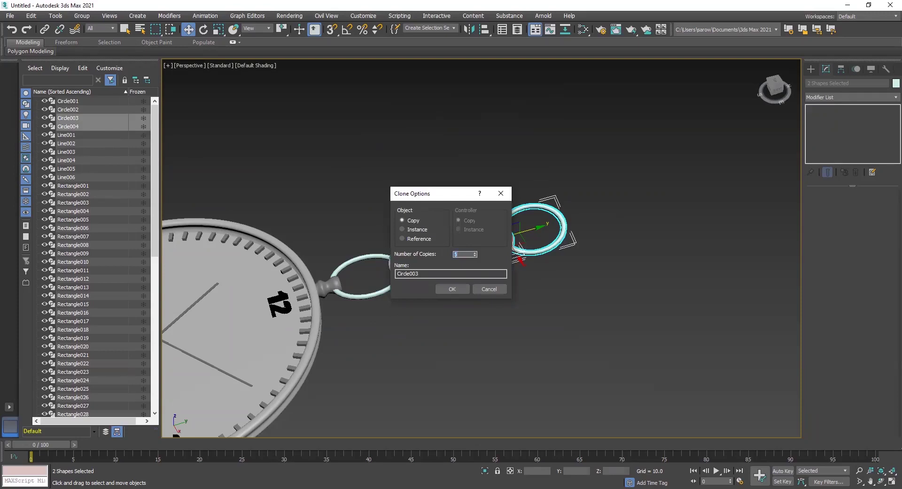
click(442, 292)
click(495, 373)
Select all the chain links and recolor them gray.
scroll(495, 375, down, 6)
mouse_move(512, 343)
alt+middle_down()
mouse_move(559, 367)
mouse_move(476, 330)
mouse_move(427, 323)
alt+middle_up()
scroll(534, 318, up, 3)
alt+middle_drag(522, 300, 511, 296)
middle_drag(515, 229, 481, 263)
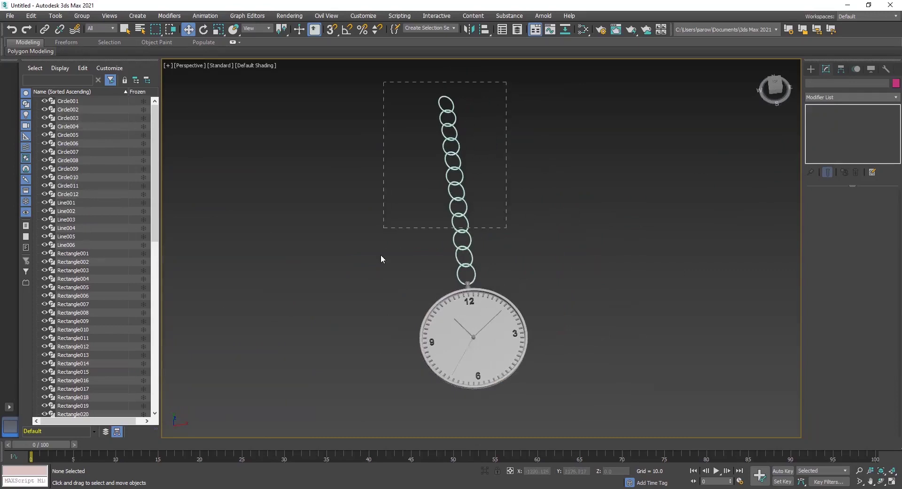
drag(382, 272, 382, 272)
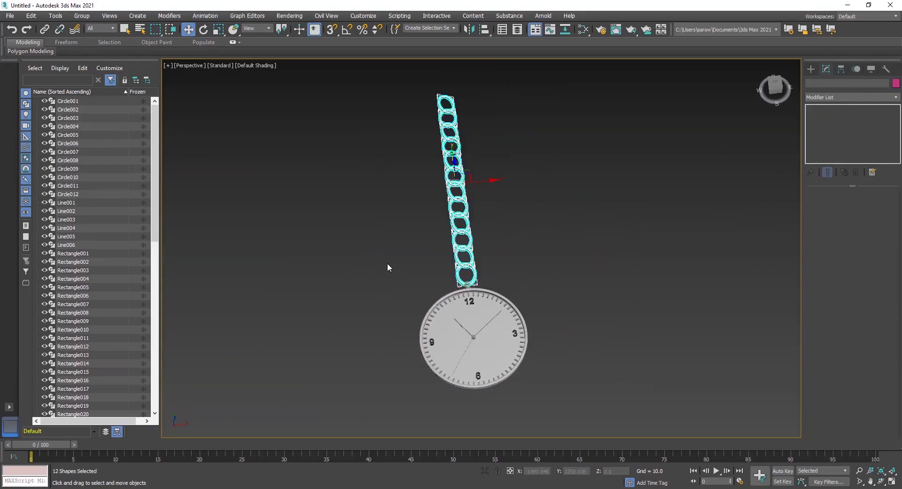
click(896, 83)
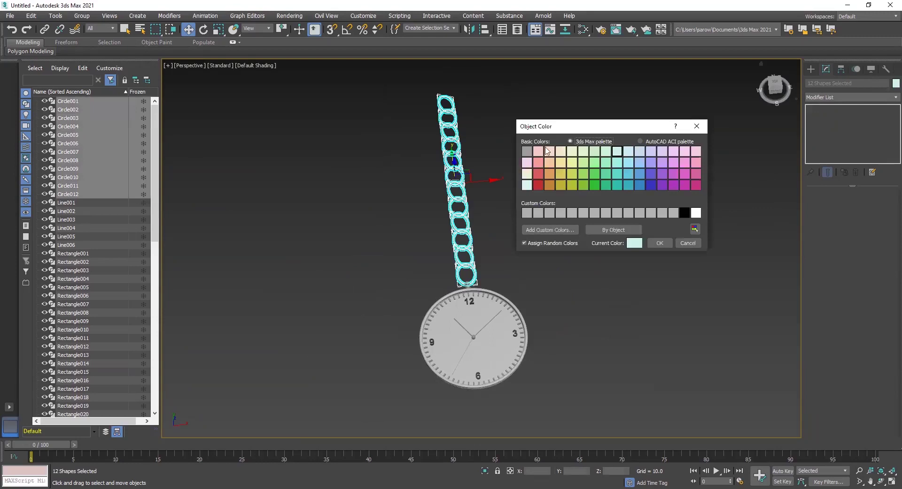
click(526, 151)
click(656, 245)
click(619, 337)
alt+middle_drag(619, 336, 549, 348)
alt+middle_drag(546, 309, 542, 313)
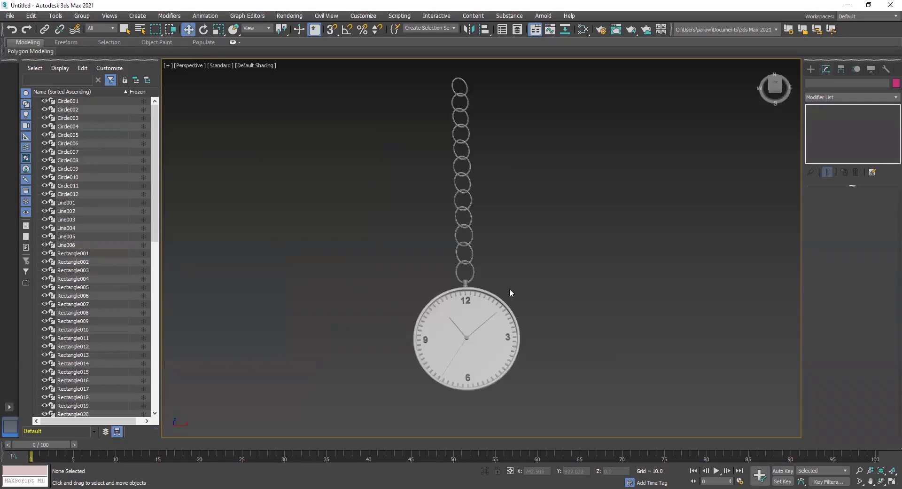
alt+middle_drag(570, 317, 557, 338)
mouse_move(552, 327)
alt+middle_down()
mouse_move(518, 286)
mouse_move(483, 275)
mouse_move(574, 319)
mouse_move(553, 325)
mouse_move(559, 338)
mouse_move(561, 323)
alt+middle_up()
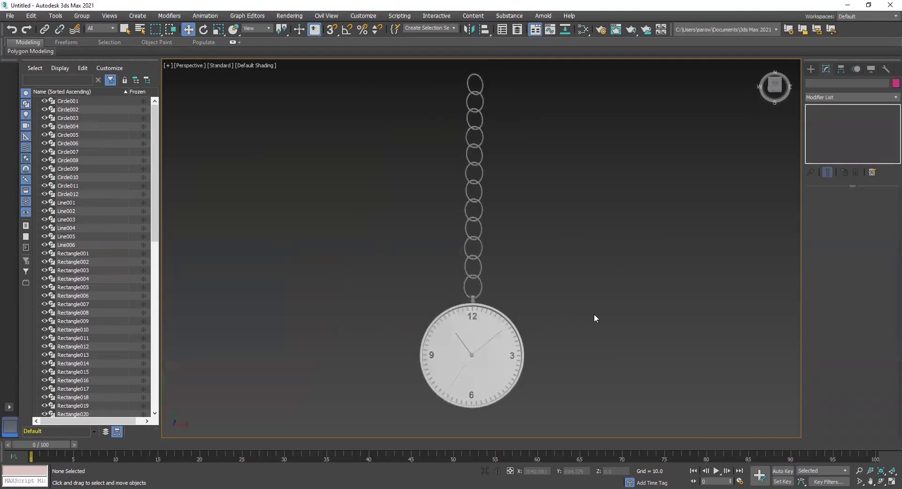